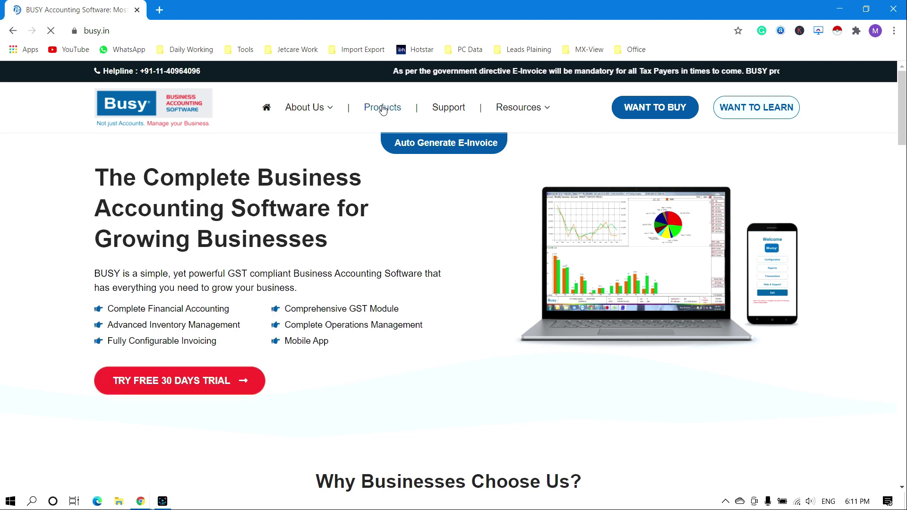
# Step: Go to the BUSY Products page and choose FULL VERSION under the Express edition
pyautogui.click(382, 108)
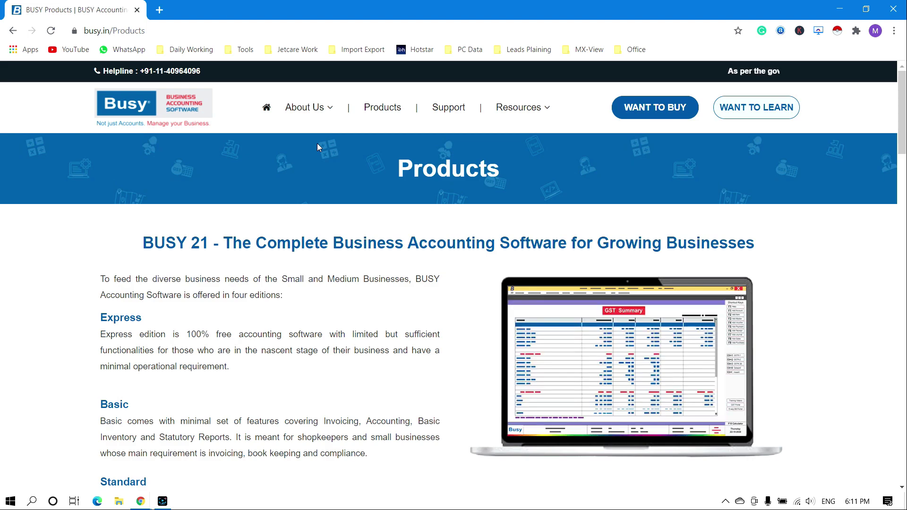
pyautogui.moveTo(903, 121); pyautogui.dragTo(898, 389)
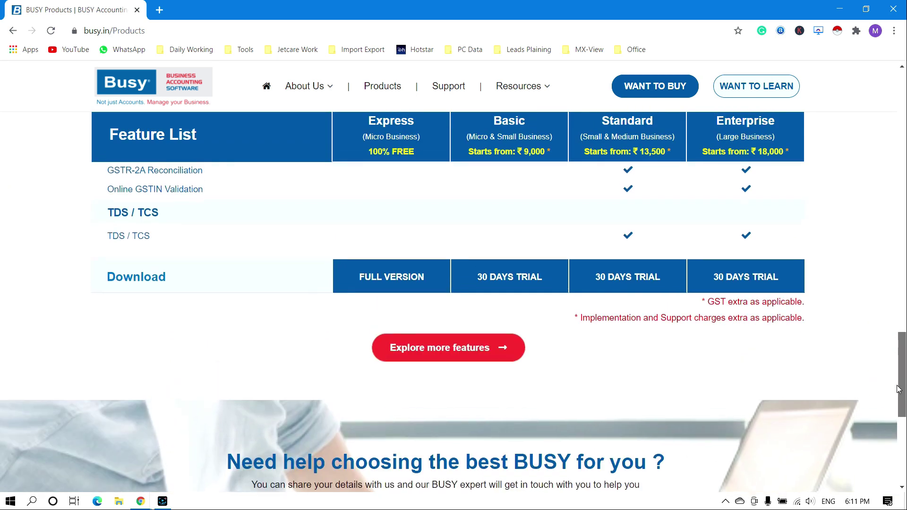
pyautogui.click(397, 281)
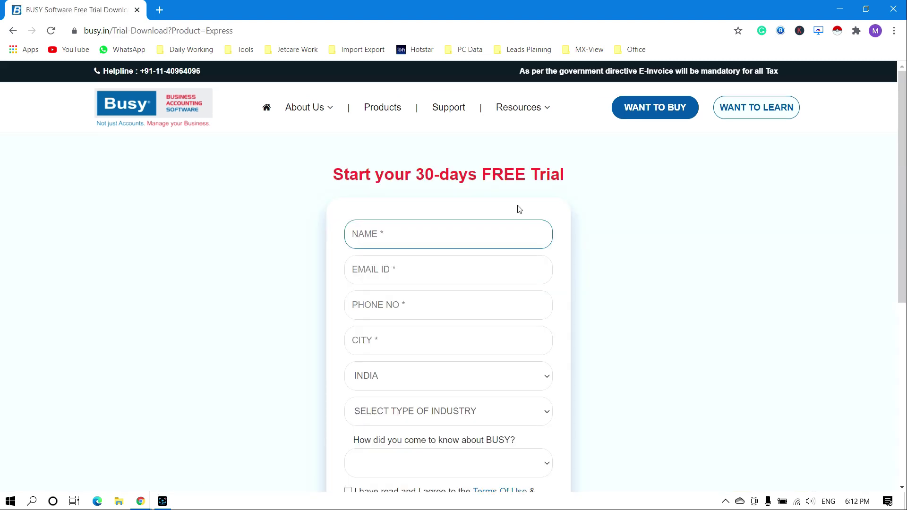
# Step: Enter the registrant's name in the Express trial form, leaving country as INDIA
pyautogui.write('BUNTY')
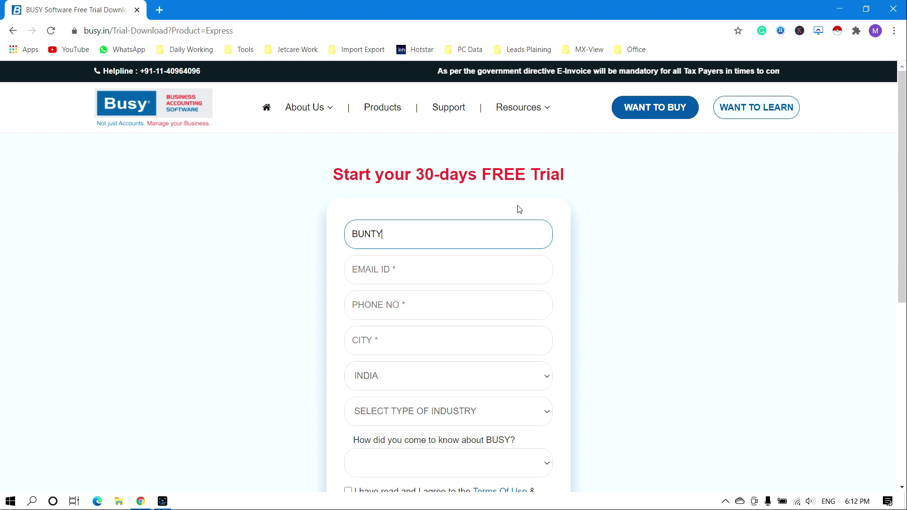
pyautogui.click(409, 278)
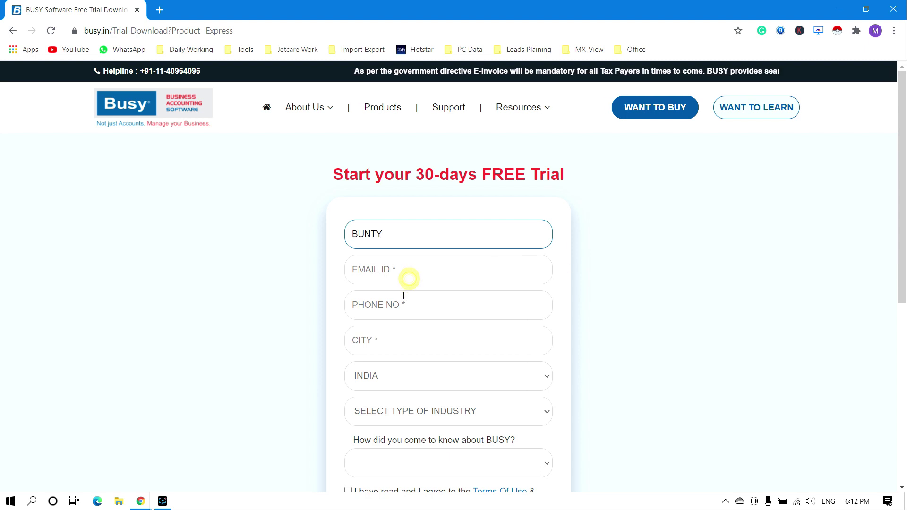
pyautogui.click(401, 340)
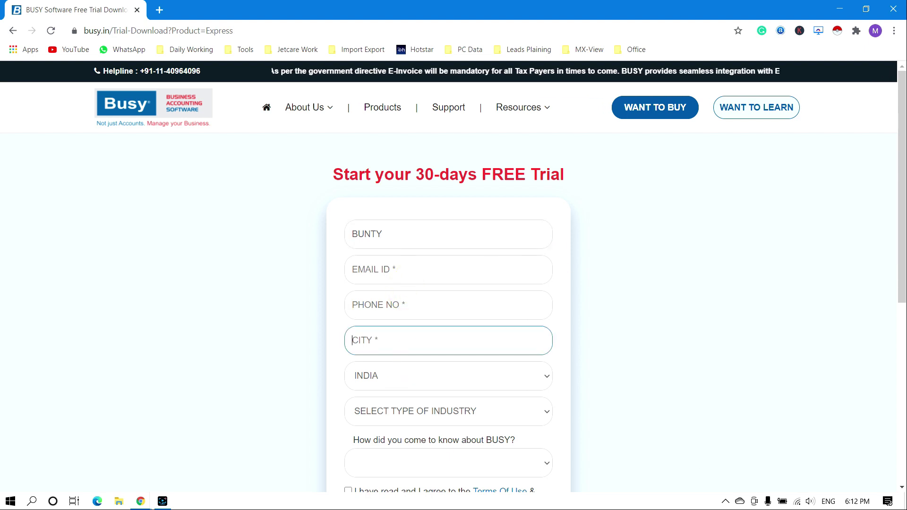
pyautogui.press('Tab')
pyautogui.scroll(-3, 897, 314)
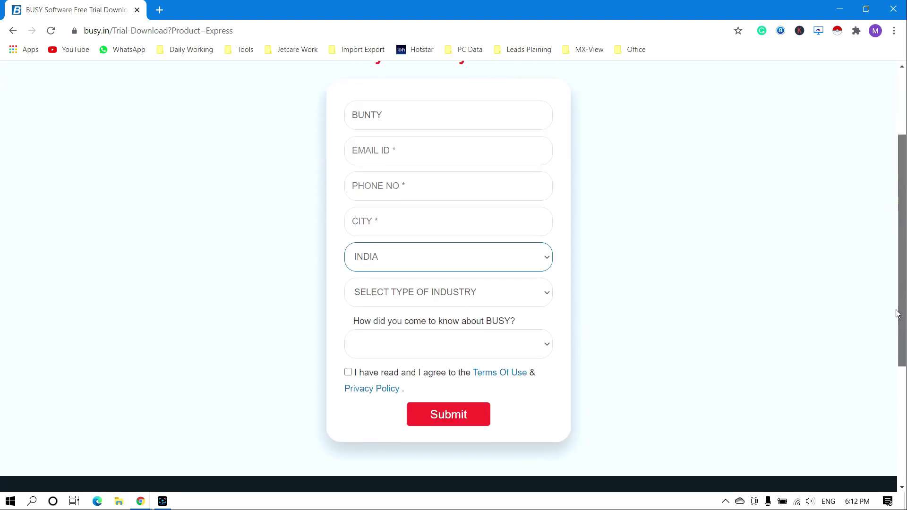
pyautogui.scroll(-2, 897, 314)
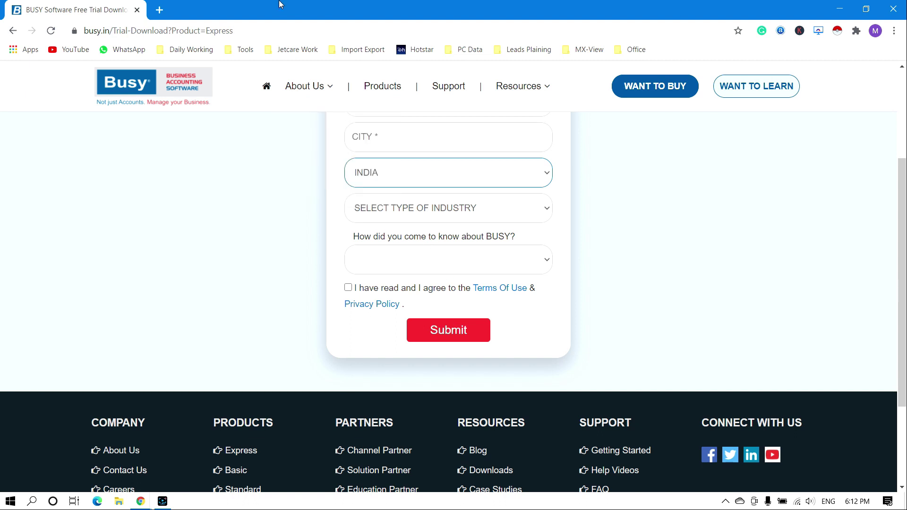
pyautogui.moveTo(304, 88)
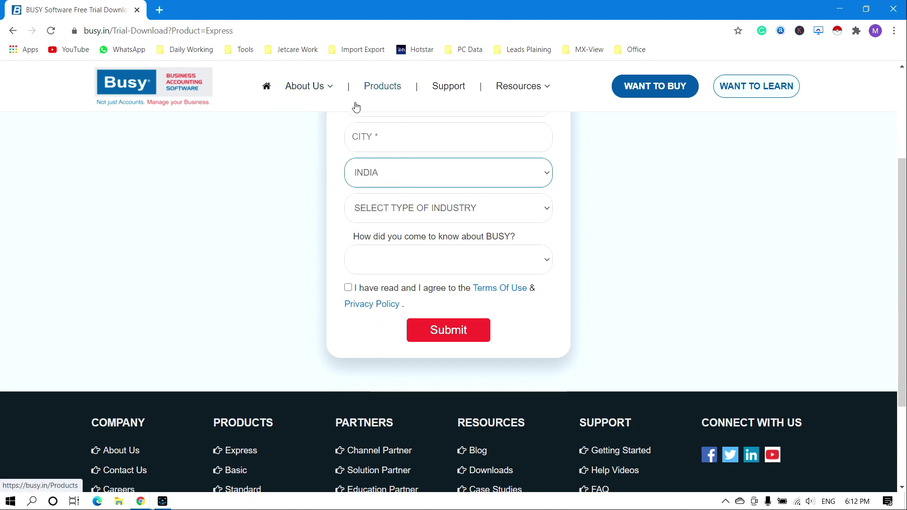
pyautogui.click(160, 9)
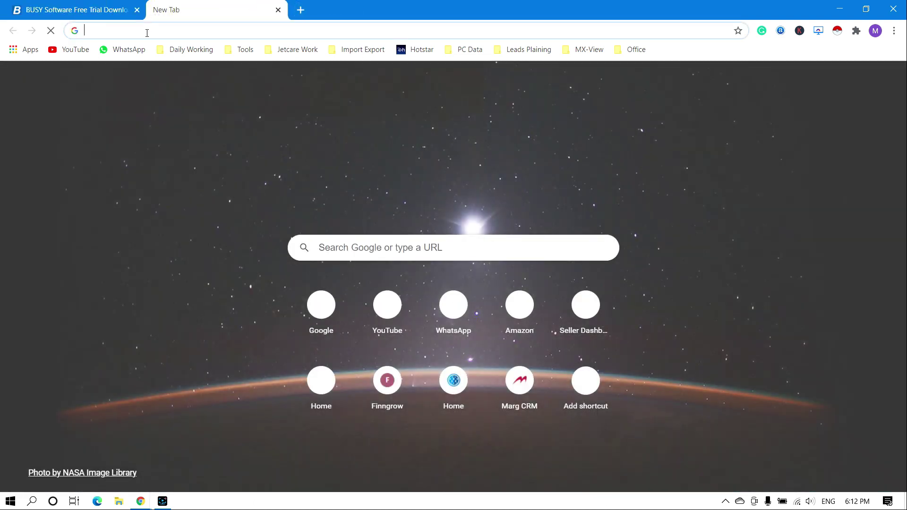
# Step: Search Google for 'busywin' and open the 'Download Section of BUSY' page on busywin.com
pyautogui.write('goog')
pyautogui.press('Return')
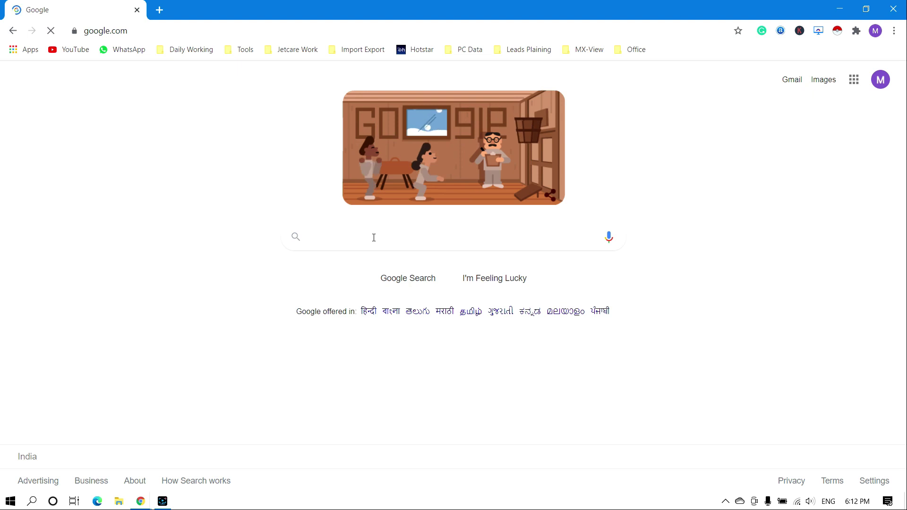
pyautogui.click(369, 230)
pyautogui.write('busywin')
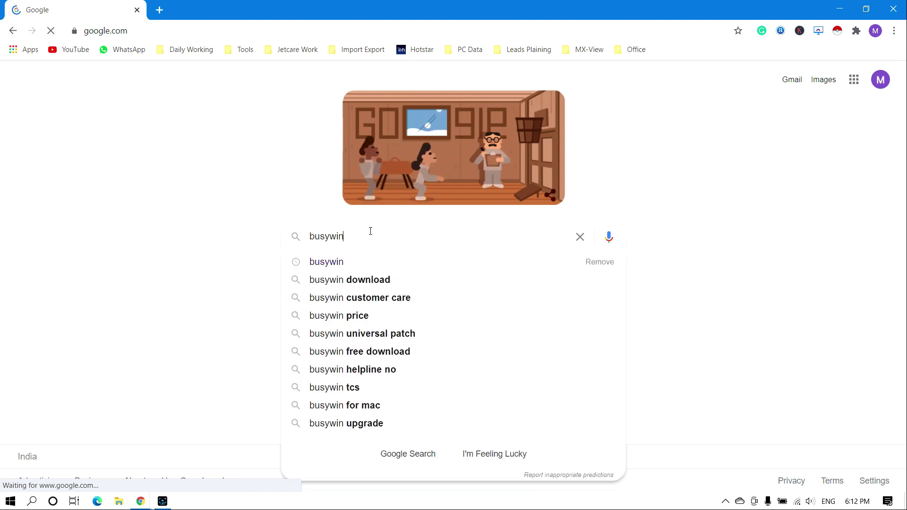
pyautogui.press('Return')
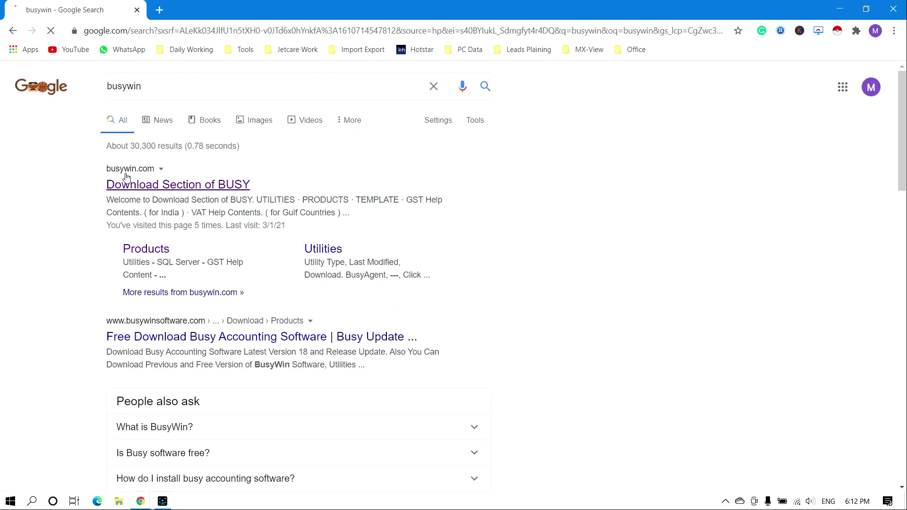
pyautogui.click(173, 190)
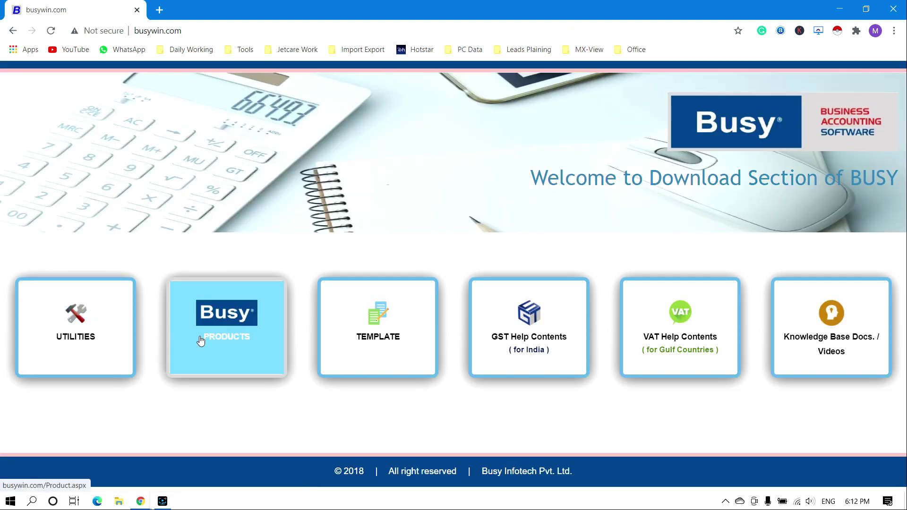
# Step: Show the PRODUCTS list and download the BUSY 21 (Rel 1.1) setup file
pyautogui.click(240, 329)
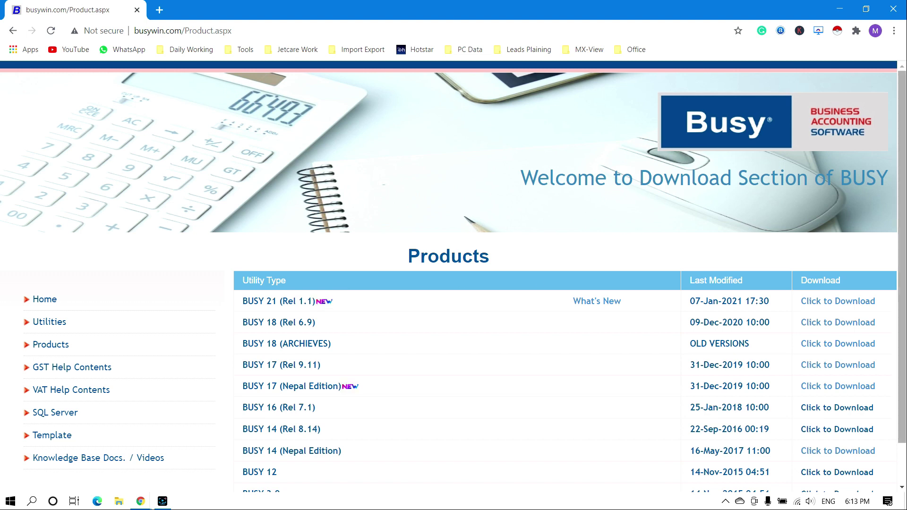
pyautogui.scroll(-1, 246, 318)
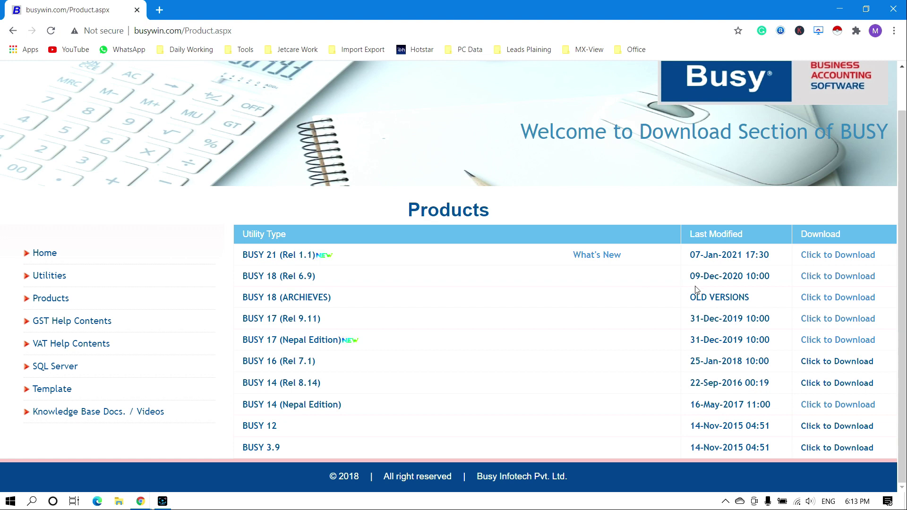
pyautogui.moveTo(690, 257); pyautogui.dragTo(737, 254)
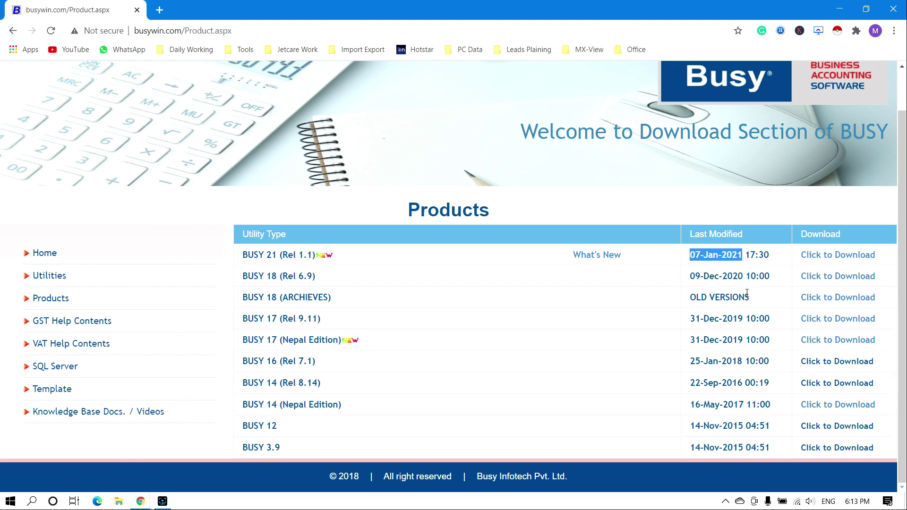
pyautogui.click(857, 259)
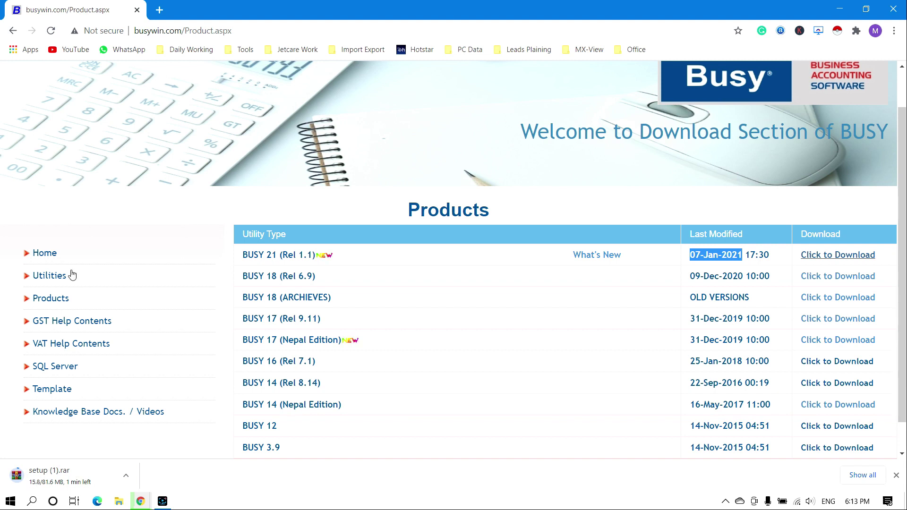
# Step: In a new tab, search Google for 'winrar download' and open the official win-rar.com result
pyautogui.click(159, 6)
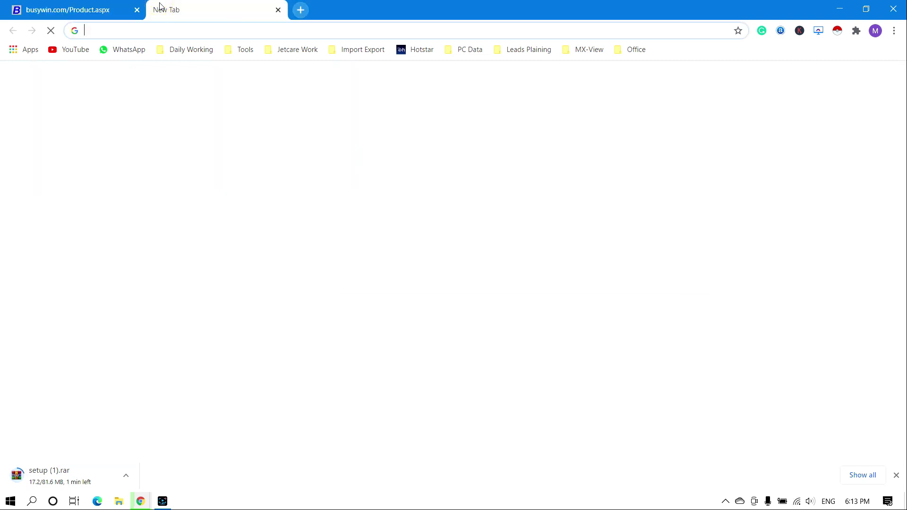
pyautogui.write('gool')
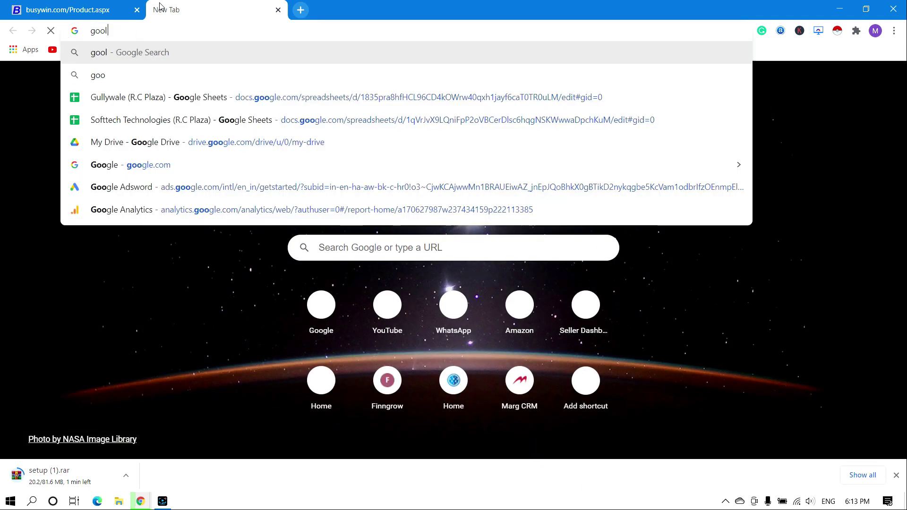
pyautogui.press('BackSpace')
pyautogui.write('gle.com')
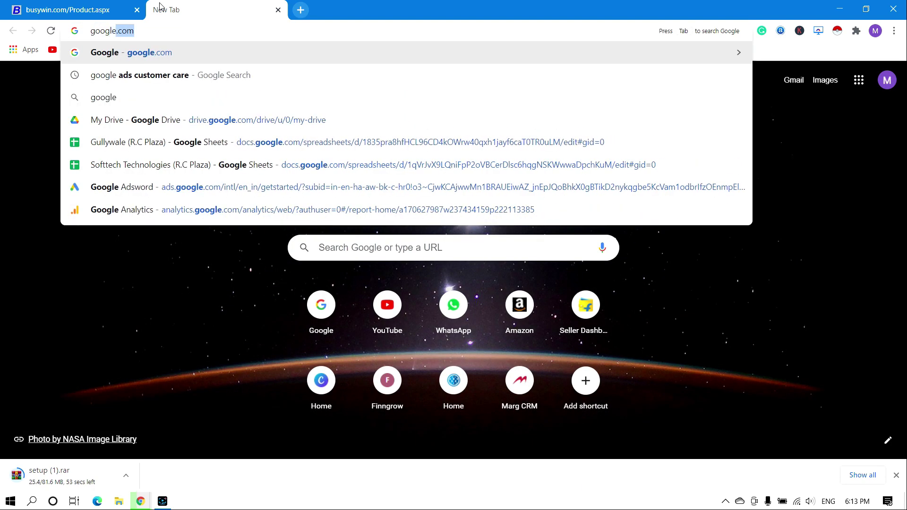
pyautogui.press('Return')
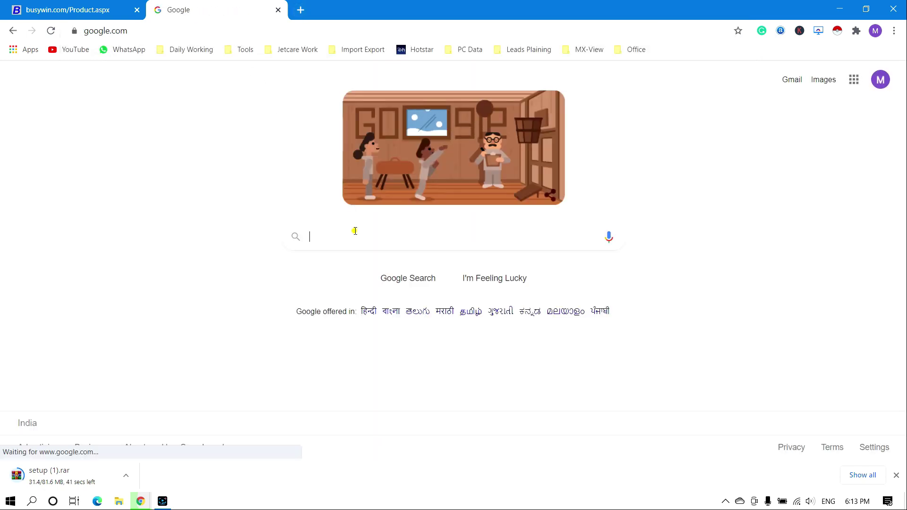
pyautogui.click(355, 231)
pyautogui.write('win')
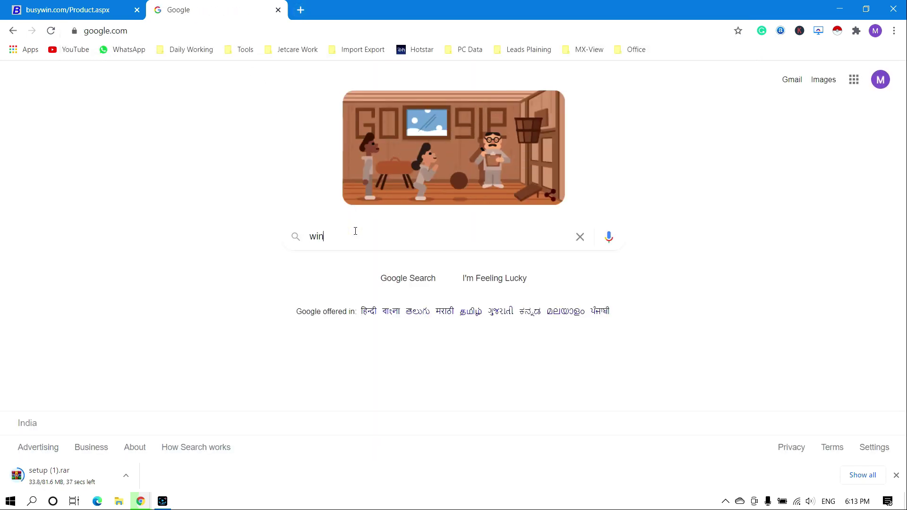
pyautogui.write('r')
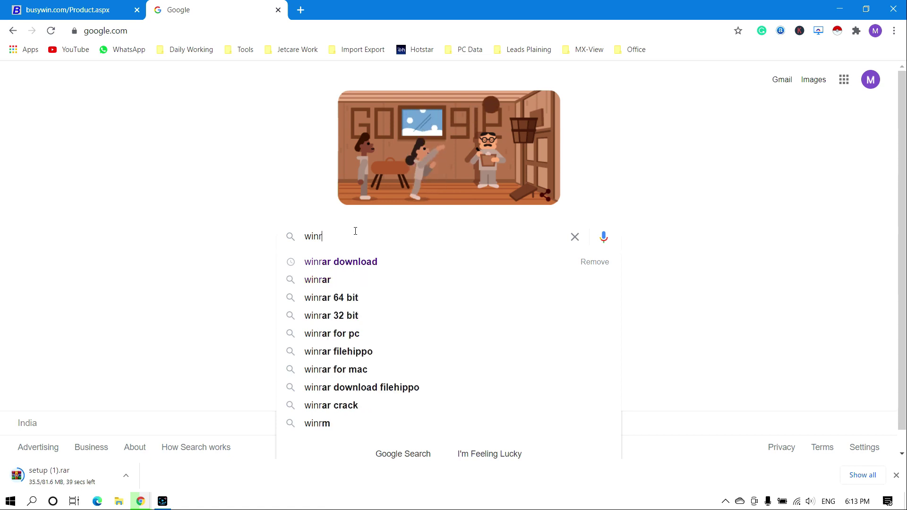
pyautogui.press('Down')
pyautogui.press('Return')
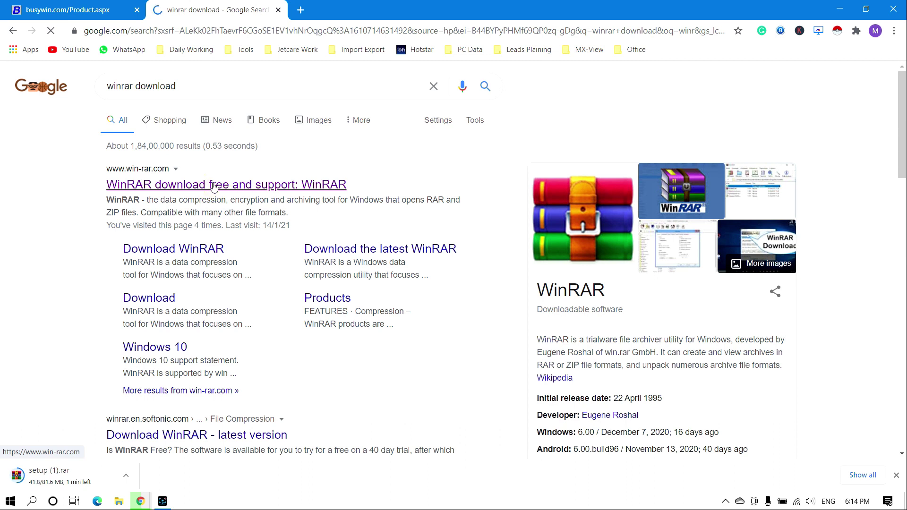
pyautogui.click(214, 185)
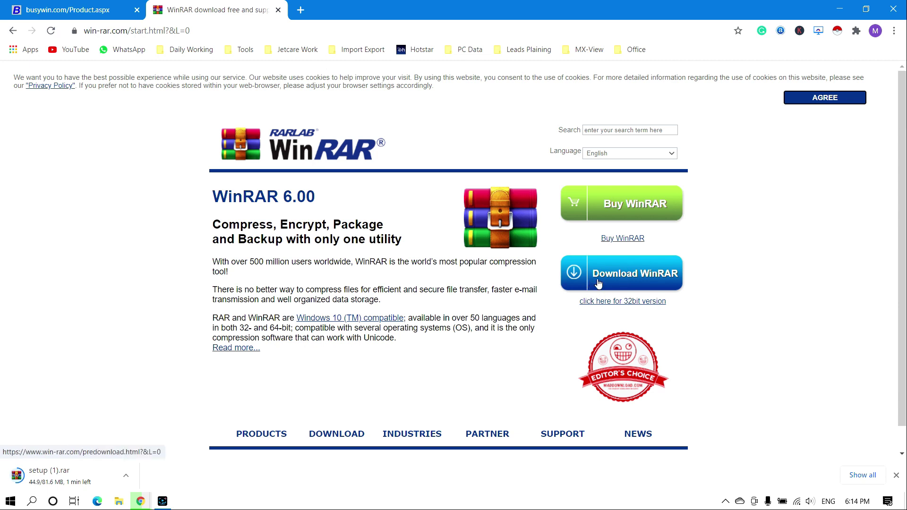
# Step: Go to the WinRAR download page and start downloading the WinRAR installer
pyautogui.click(613, 282)
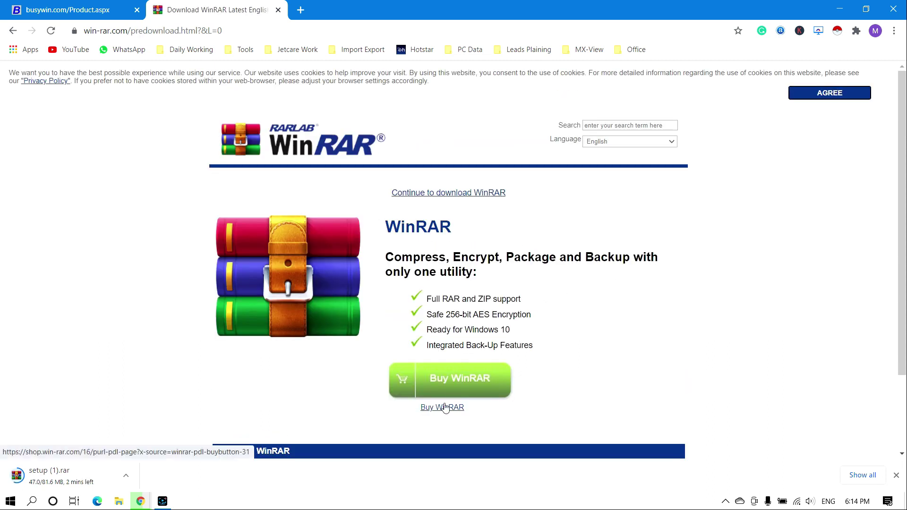
pyautogui.hotkey('ctrl', 'a')
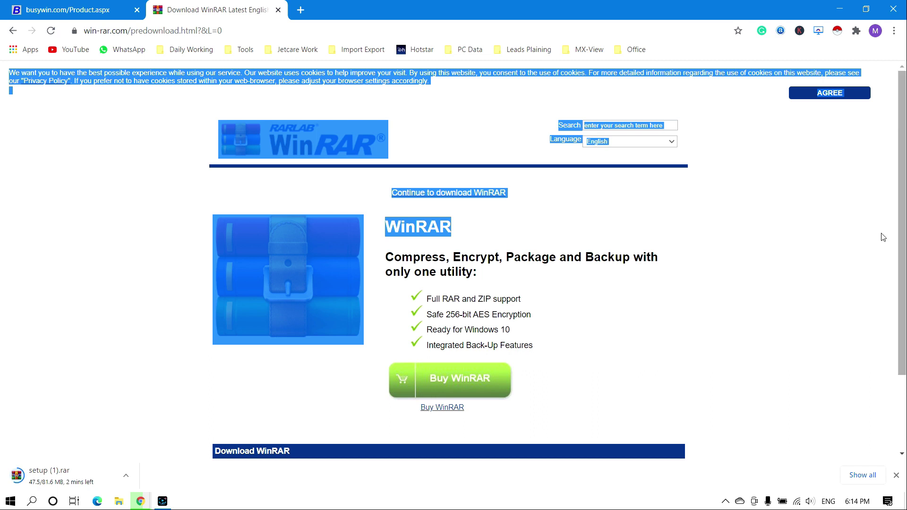
pyautogui.scroll(-2, 898, 242)
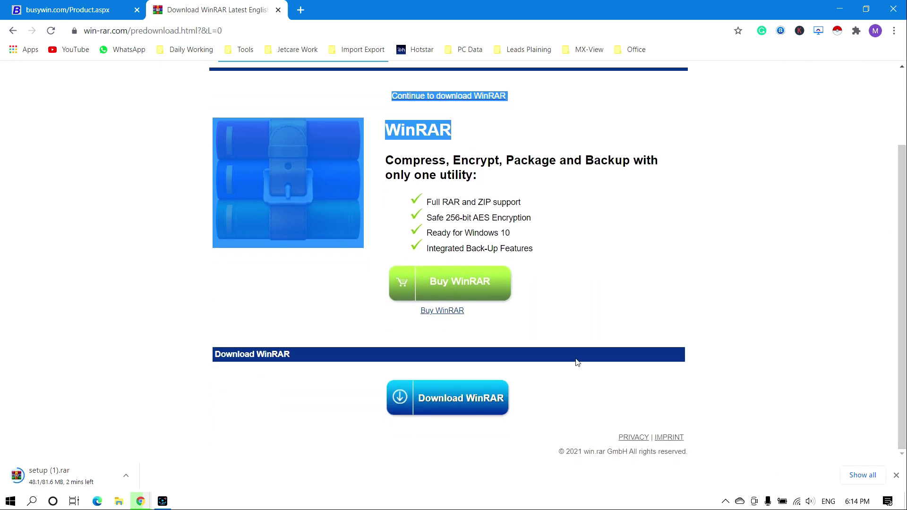
pyautogui.click(470, 398)
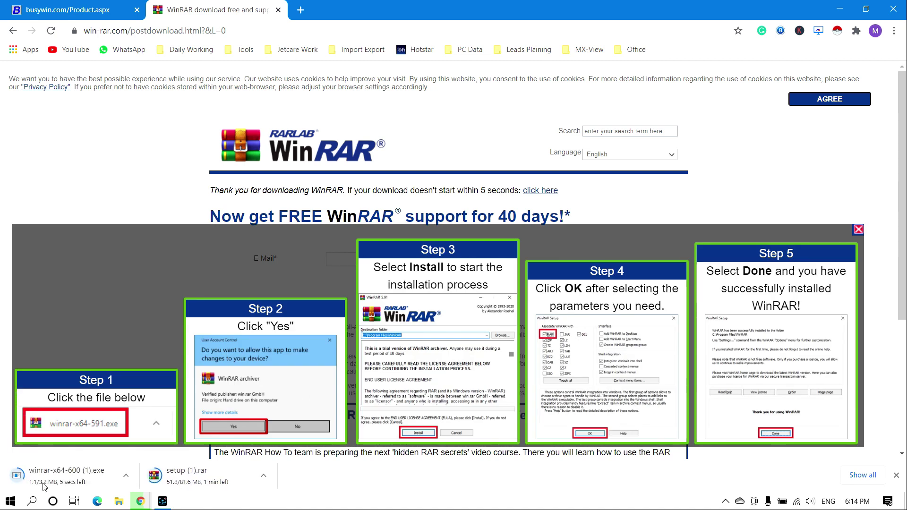
# Step: Cancel the winrar-x64-600 (1).exe download, keeping the setup (1).rar download
pyautogui.click(125, 476)
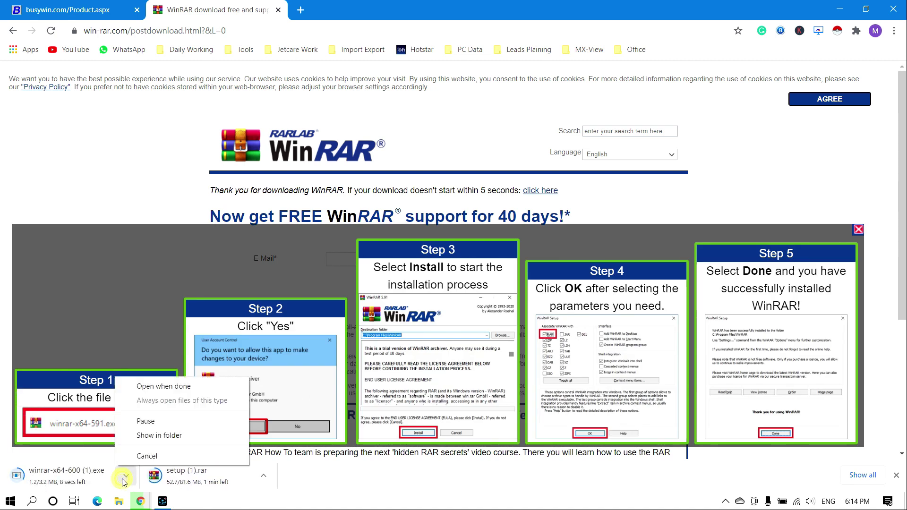
pyautogui.click(141, 459)
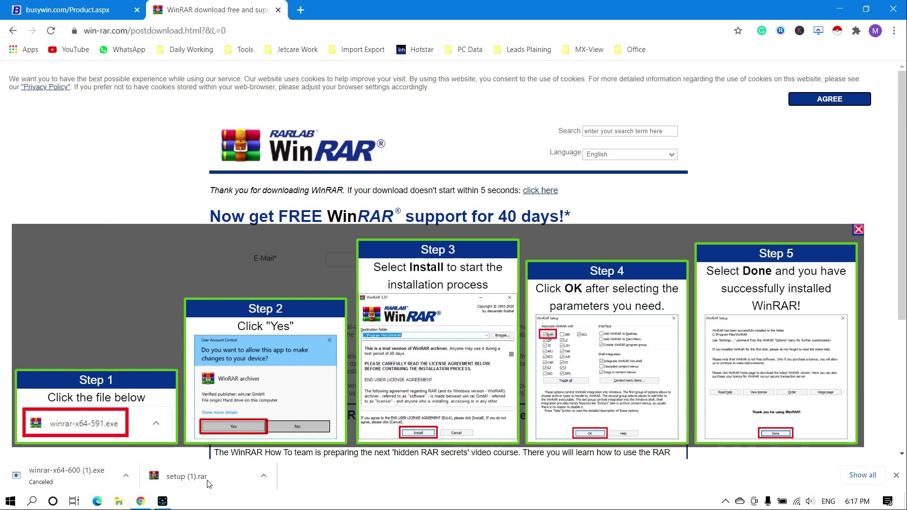
pyautogui.click(264, 476)
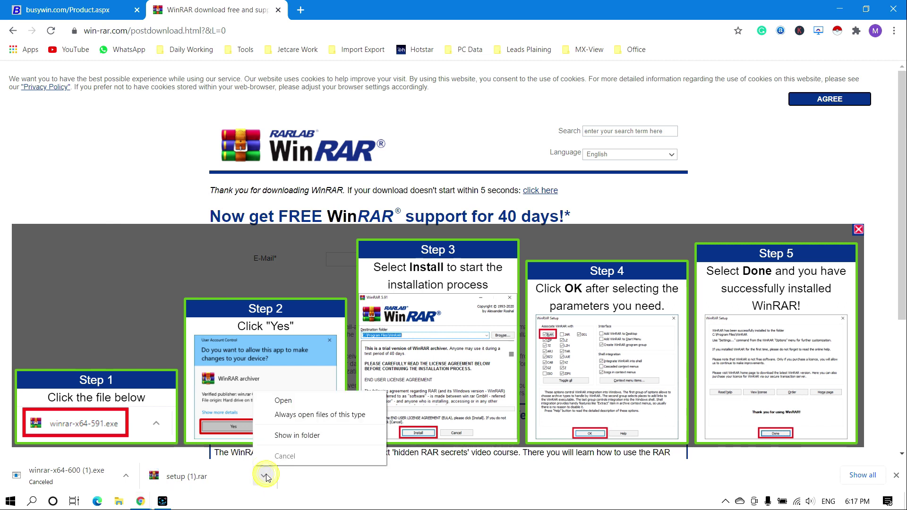
# Step: Show setup (1).rar in the maximized Downloads folder and open it in WinRAR
pyautogui.click(292, 437)
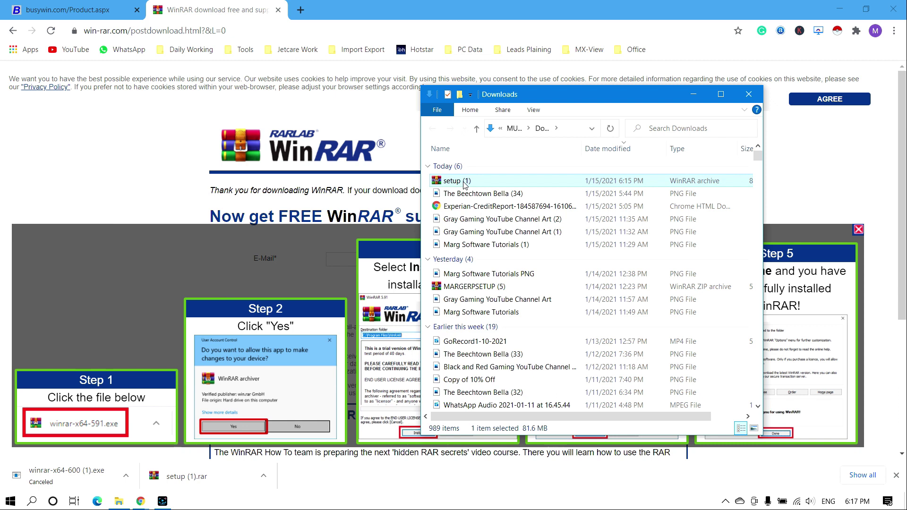
pyautogui.click(721, 94)
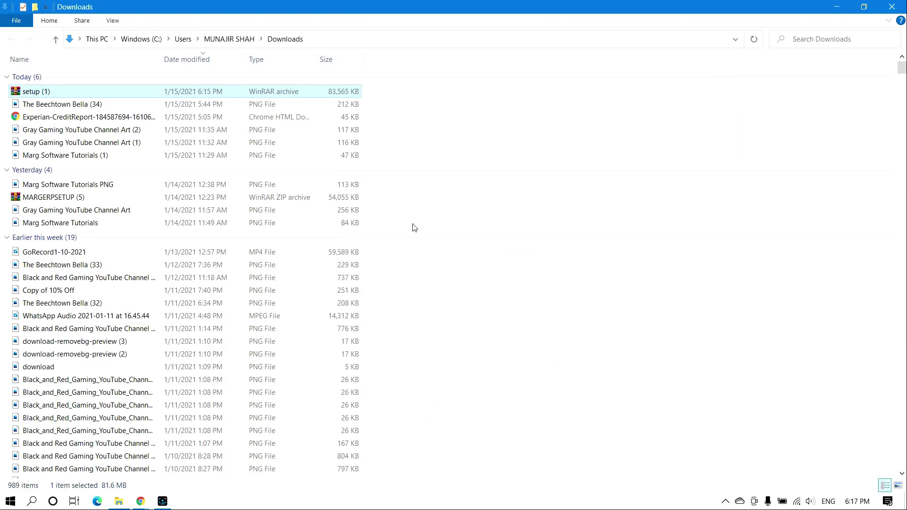
pyautogui.doubleClick(47, 91)
pyautogui.rightClick(45, 92)
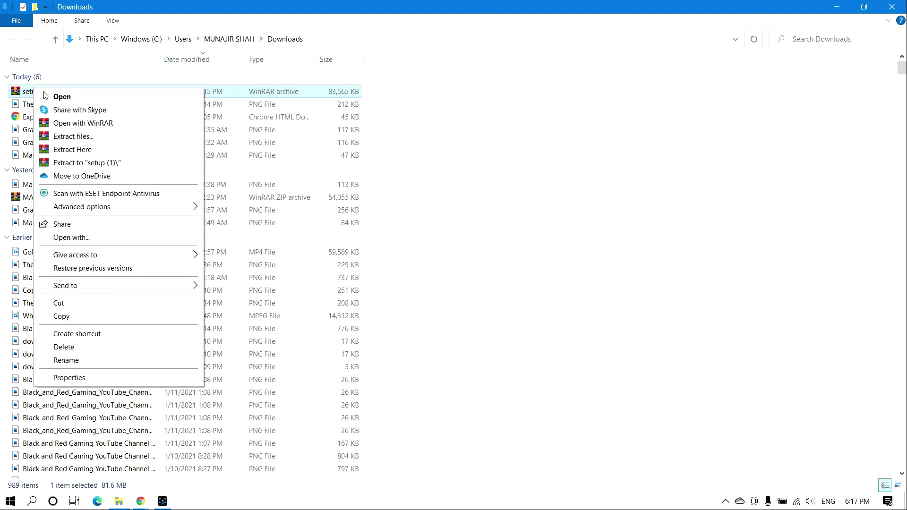
pyautogui.click(71, 94)
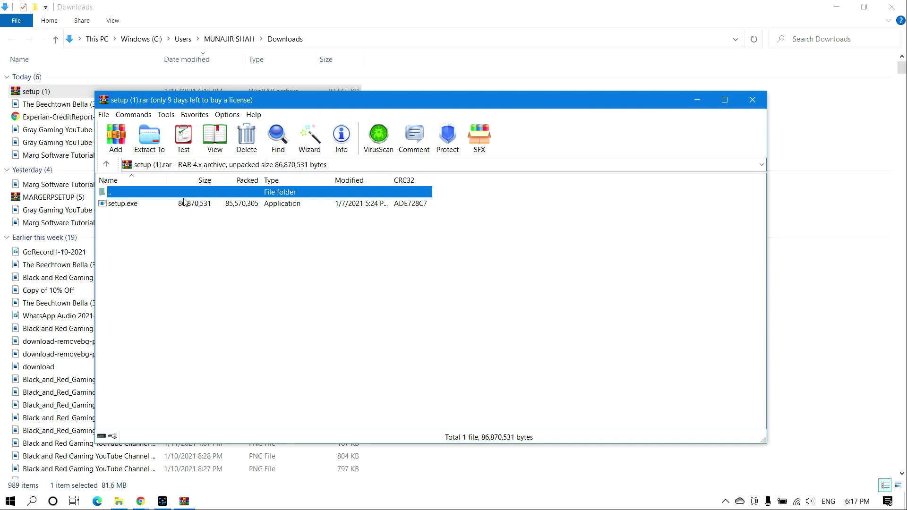
# Step: Run setup.exe from the setup (1).rar archive and minimize Explorer and Chrome
pyautogui.click(128, 206)
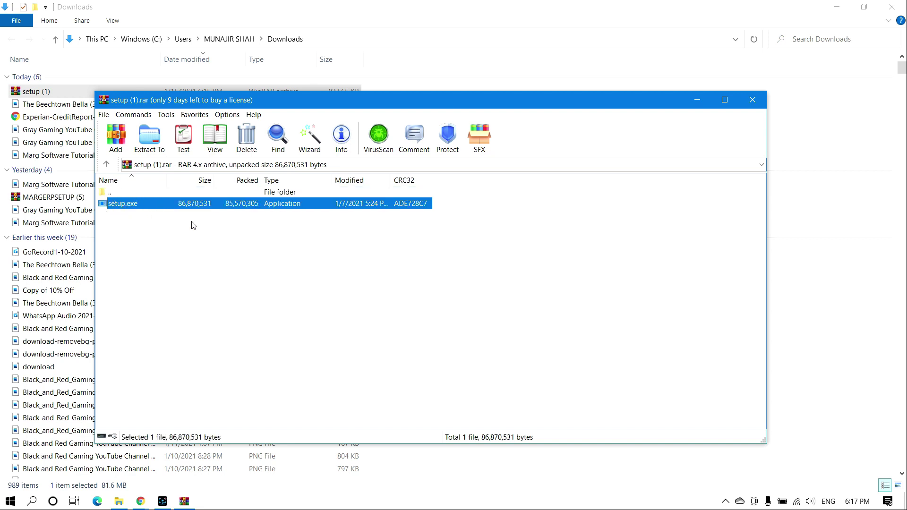
pyautogui.press('Return')
pyautogui.click(837, 7)
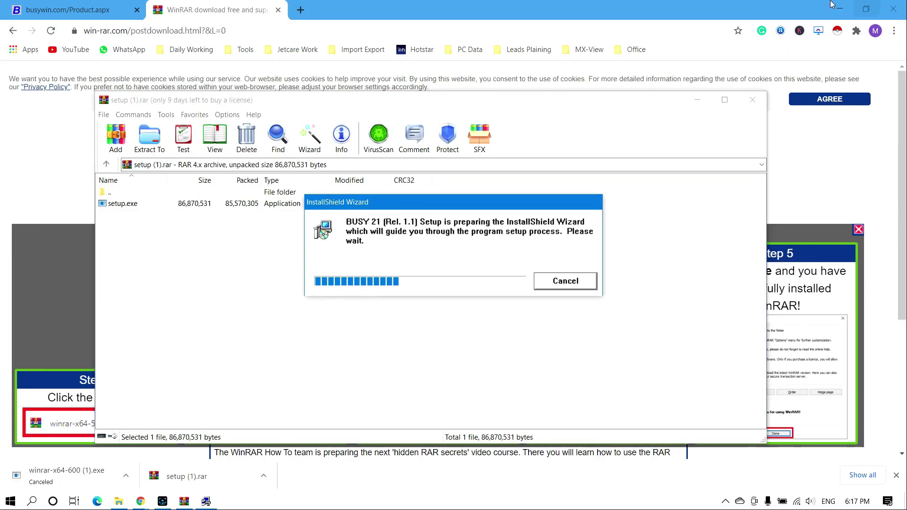
pyautogui.click(839, 9)
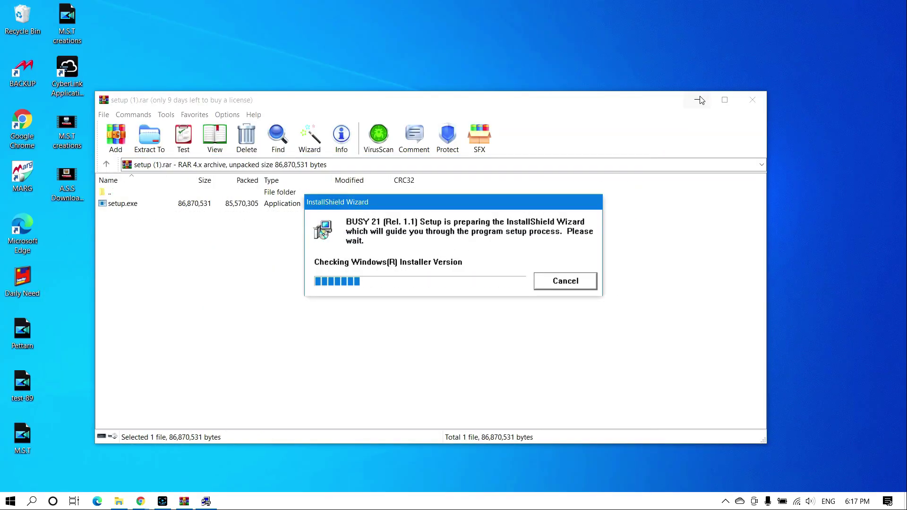
# Step: Move past the BUSY 21 installer welcome page and accept the licence agreement
pyautogui.click(698, 99)
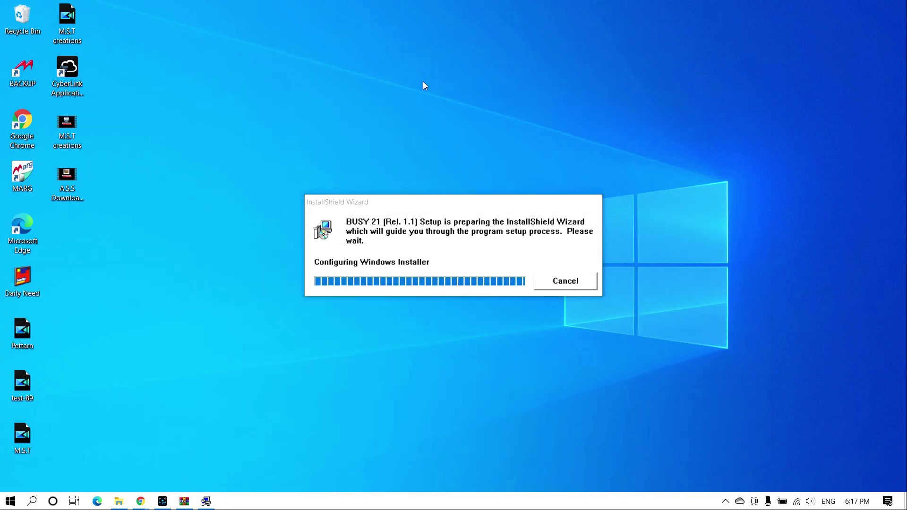
pyautogui.rightClick(425, 98)
pyautogui.click(415, 100)
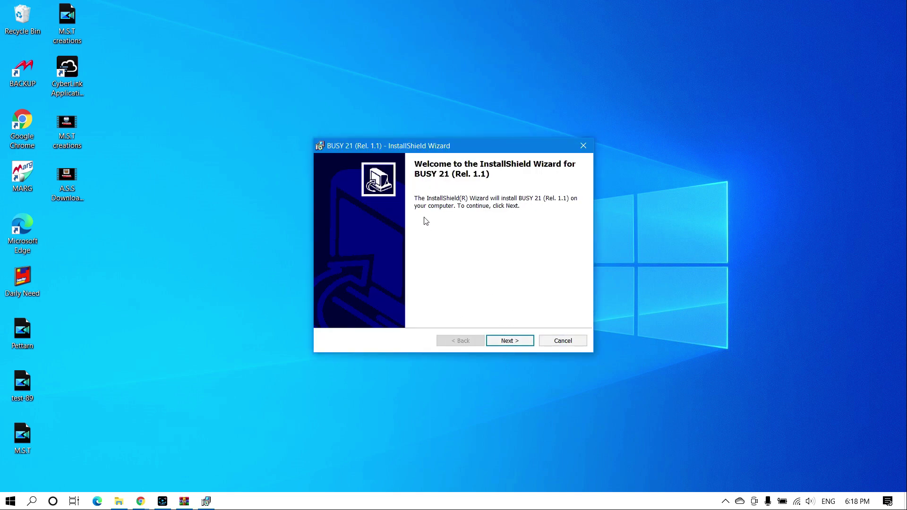
pyautogui.click(515, 344)
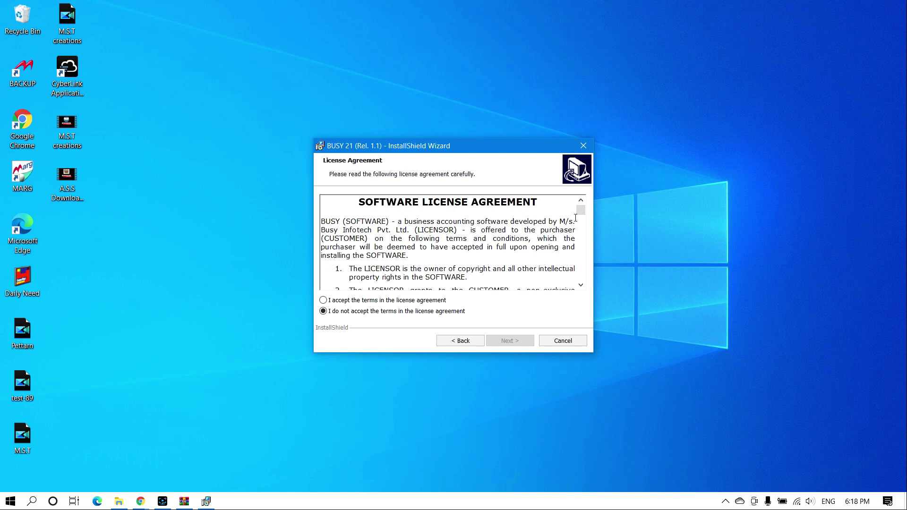
pyautogui.moveTo(580, 210); pyautogui.dragTo(582, 276)
pyautogui.click(331, 301)
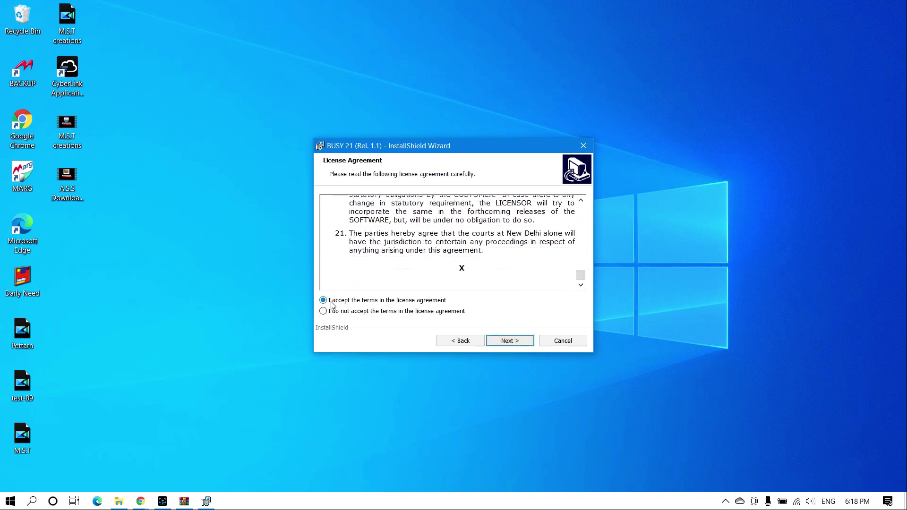
pyautogui.click(520, 342)
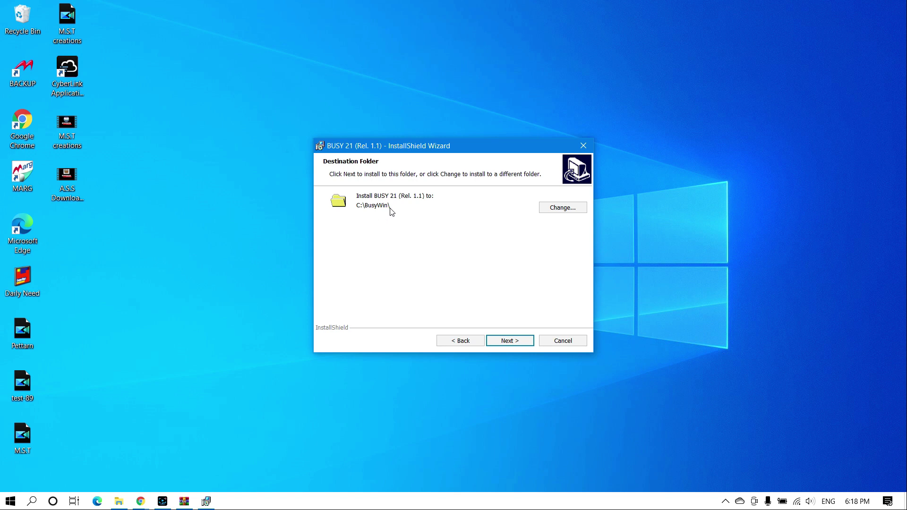
# Step: Change the installation folder to C:\BusyWin2021\ and continue to the ready-to-install page
pyautogui.click(569, 207)
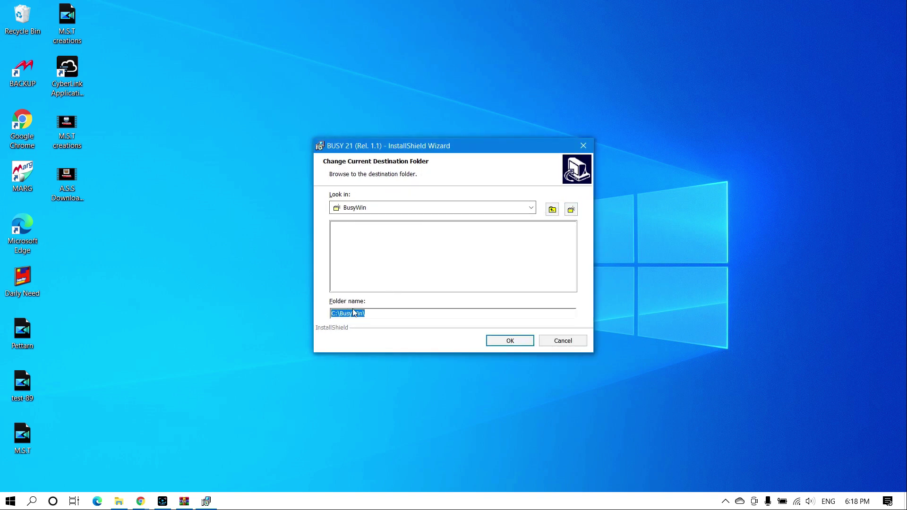
pyautogui.click(334, 314)
pyautogui.write('202')
pyautogui.click(516, 342)
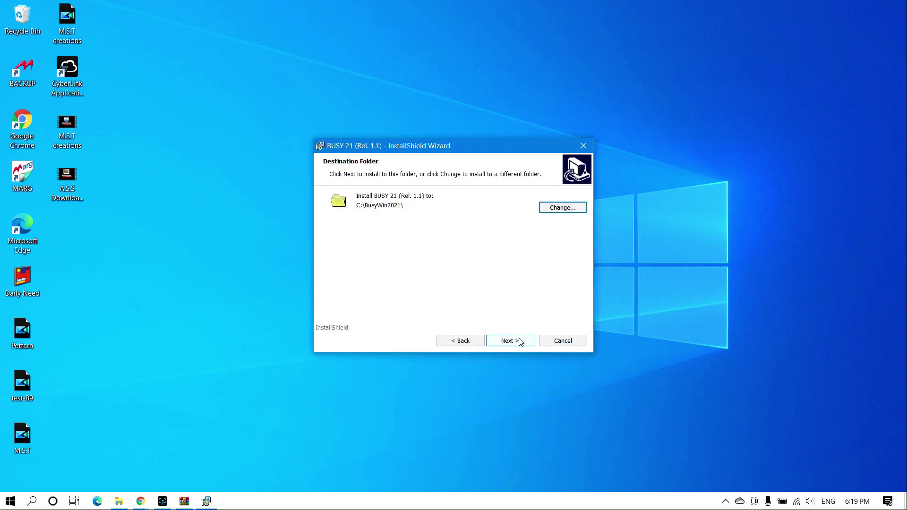
pyautogui.click(519, 341)
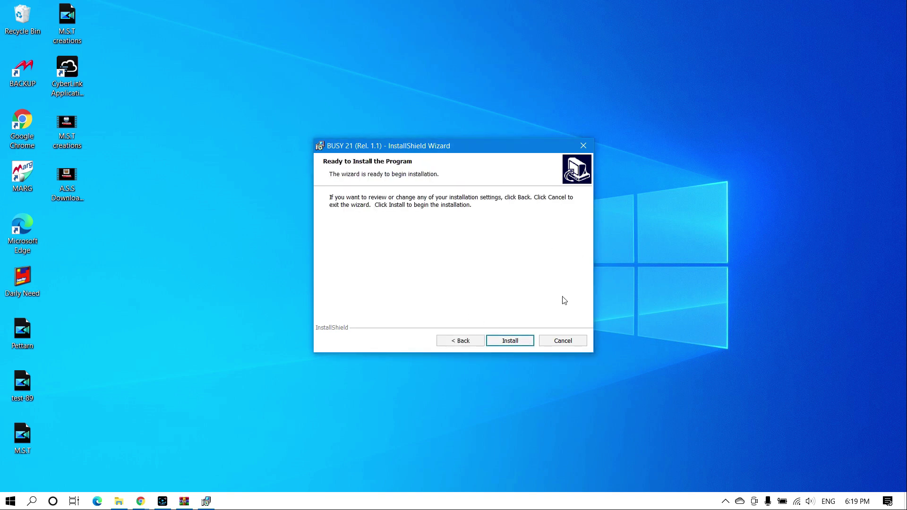
# Step: Install BUSY 21 (Rel. 1.1), refreshing the desktop until the Busy 21 shortcut appears
pyautogui.click(518, 340)
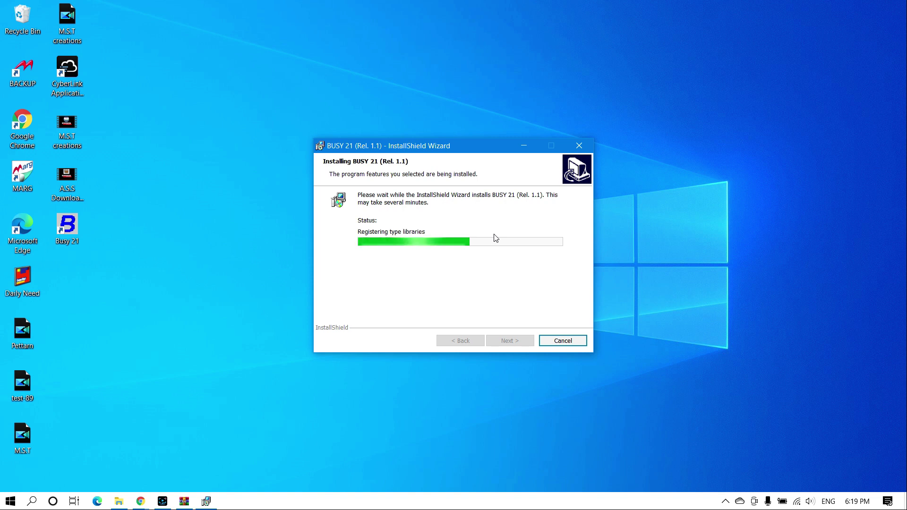
pyautogui.moveTo(100, 268); pyautogui.dragTo(71, 243)
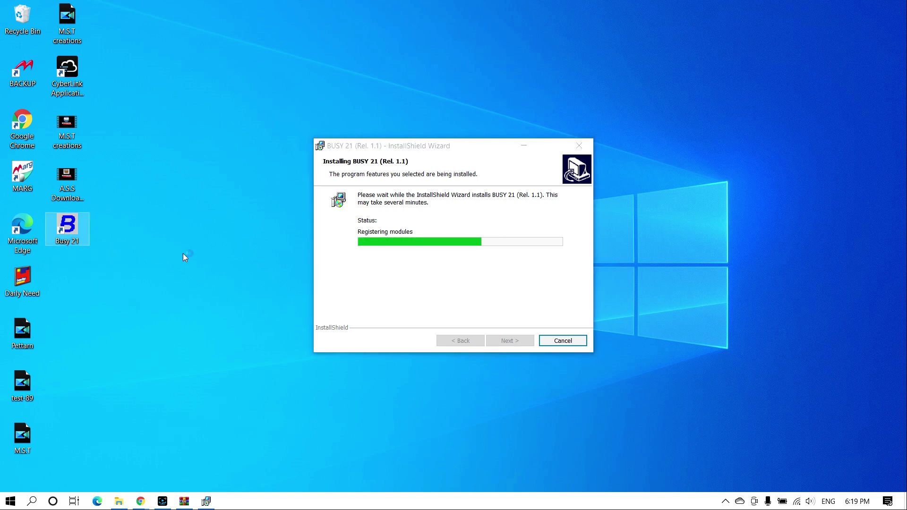
pyautogui.rightClick(208, 64)
pyautogui.click(246, 100)
pyautogui.rightClick(241, 88)
pyautogui.click(272, 127)
pyautogui.moveTo(165, 247); pyautogui.dragTo(51, 229)
pyautogui.rightClick(223, 109)
pyautogui.click(253, 147)
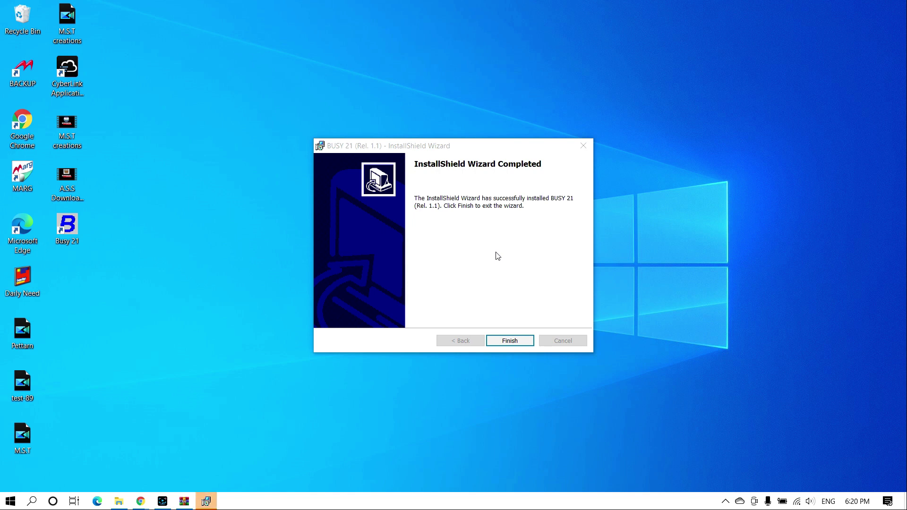
# Step: Close the completed installer wizard and refresh the desktop
pyautogui.click(521, 337)
pyautogui.rightClick(360, 98)
pyautogui.click(378, 134)
# Step: Select the Busy 21 desktop shortcut and launch the program
pyautogui.moveTo(153, 205); pyautogui.dragTo(57, 271)
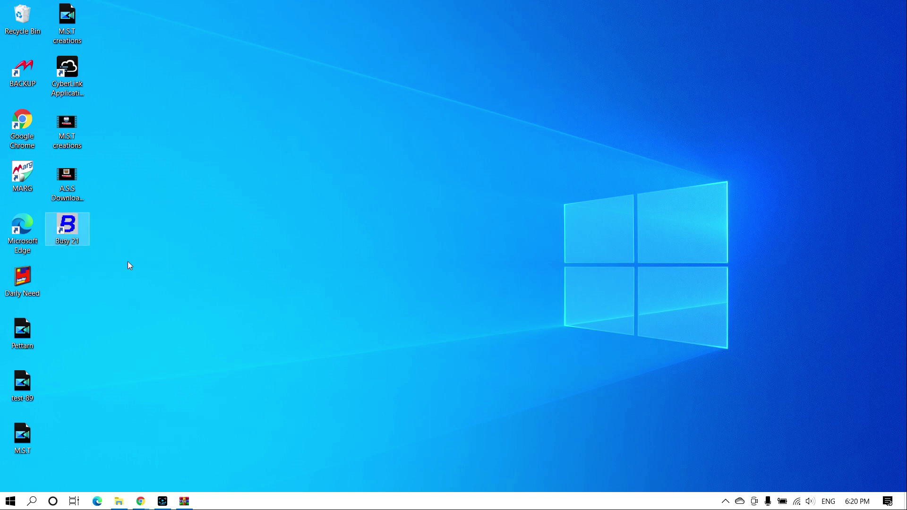
pyautogui.click(156, 296)
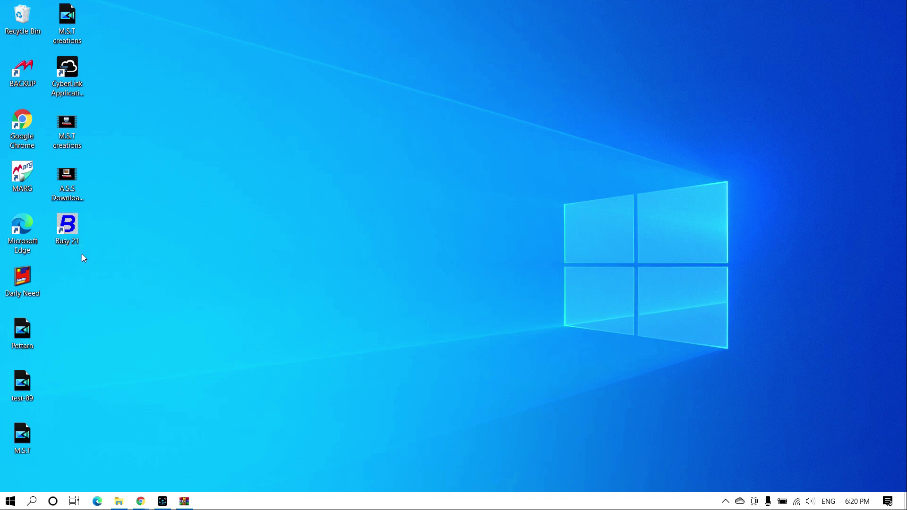
pyautogui.moveTo(150, 232); pyautogui.dragTo(43, 264)
pyautogui.click(145, 267)
pyautogui.moveTo(105, 261); pyautogui.dragTo(67, 226)
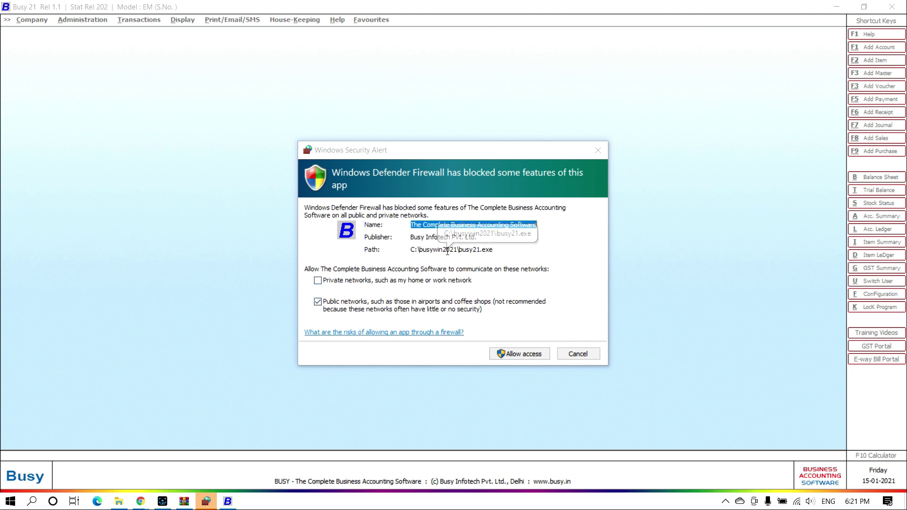
# Step: Grant BUSY network access through the firewall and close the demo-mode security notice
pyautogui.click(513, 357)
pyautogui.click(512, 354)
pyautogui.click(512, 354)
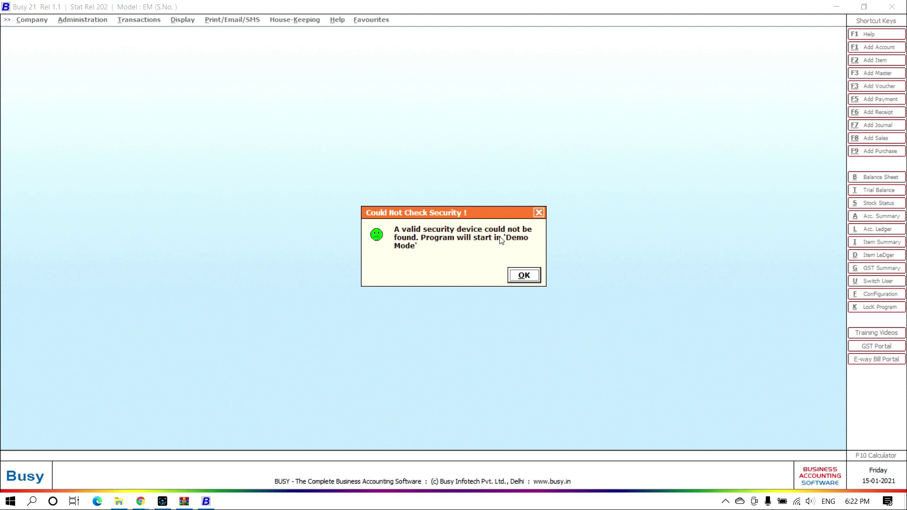
pyautogui.moveTo(443, 216); pyautogui.dragTo(428, 156)
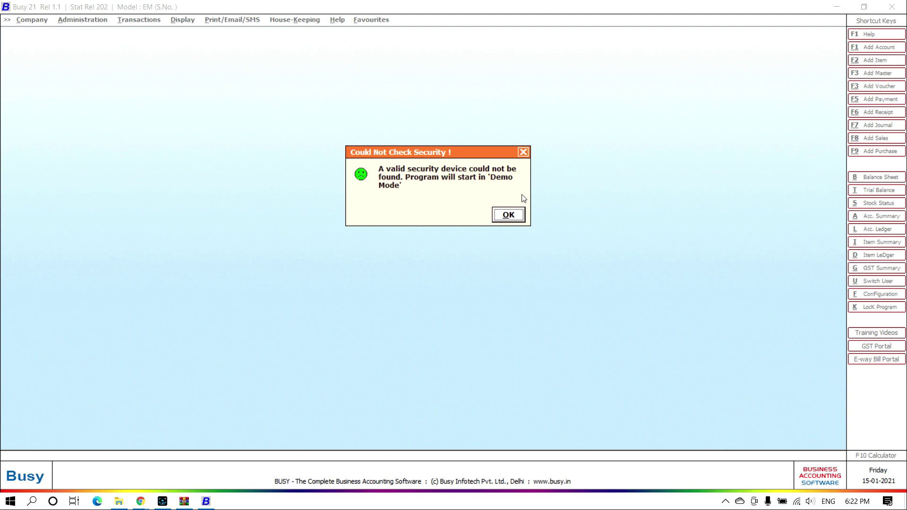
pyautogui.click(523, 153)
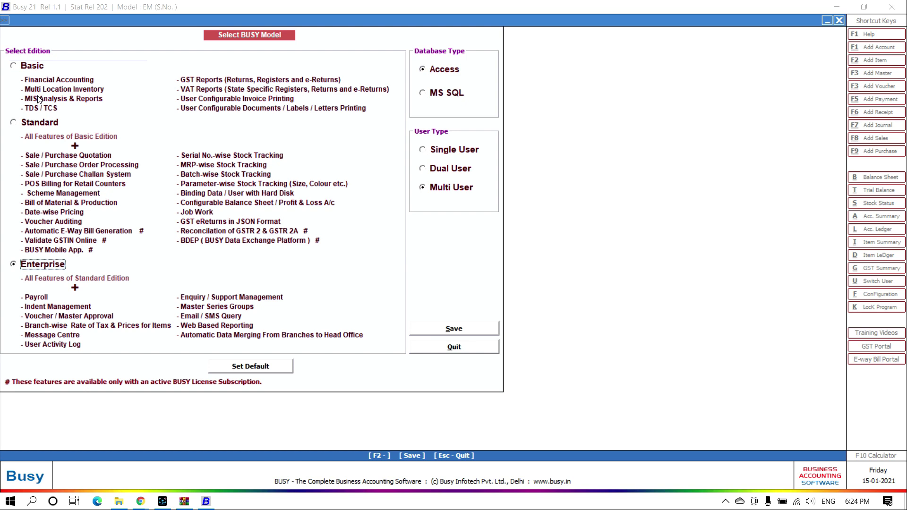
# Step: Reset the model to the default Enterprise, Access, Multi User settings and save the configuration
pyautogui.click(39, 68)
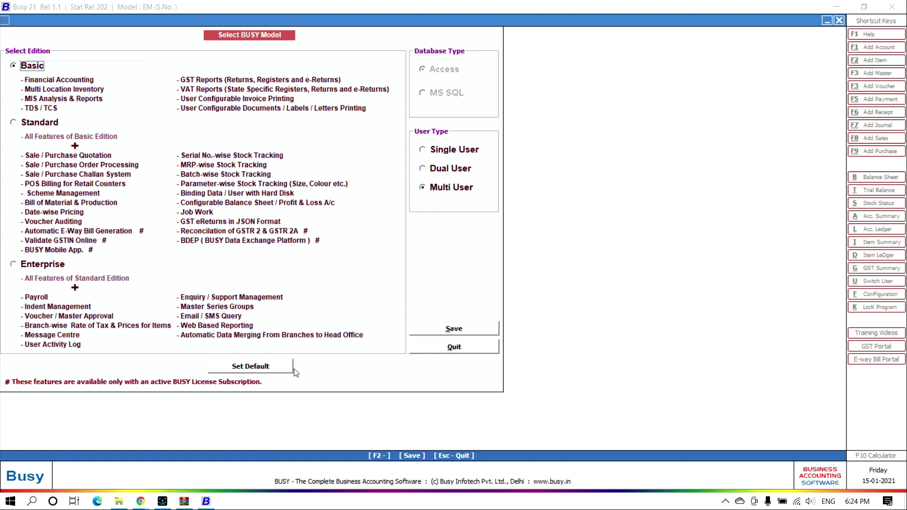
pyautogui.click(281, 366)
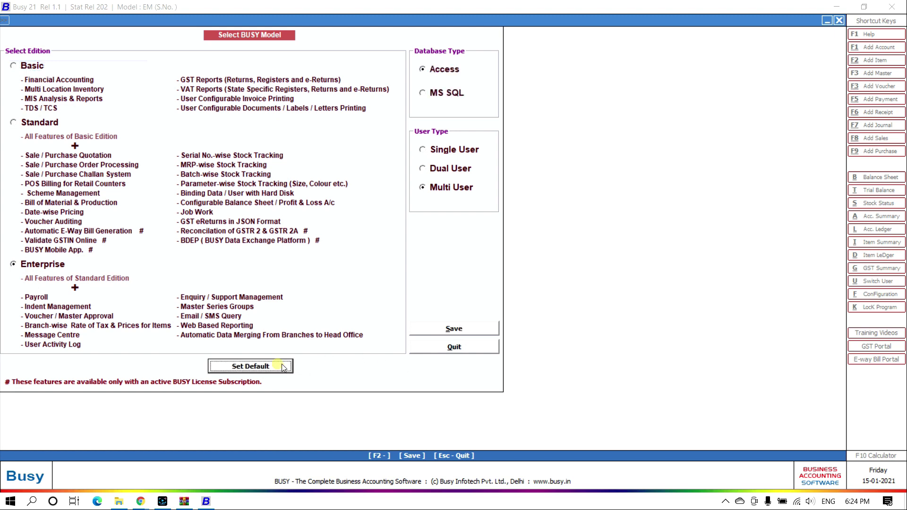
pyautogui.click(457, 330)
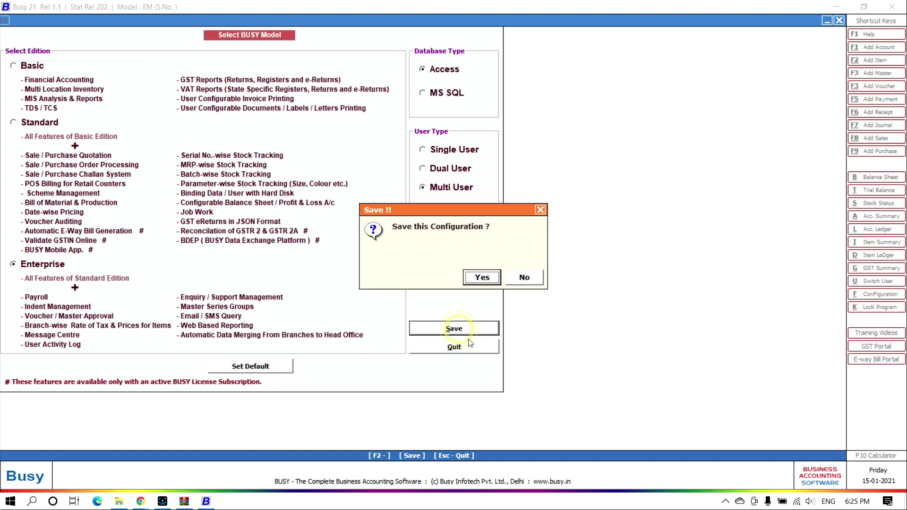
pyautogui.click(482, 280)
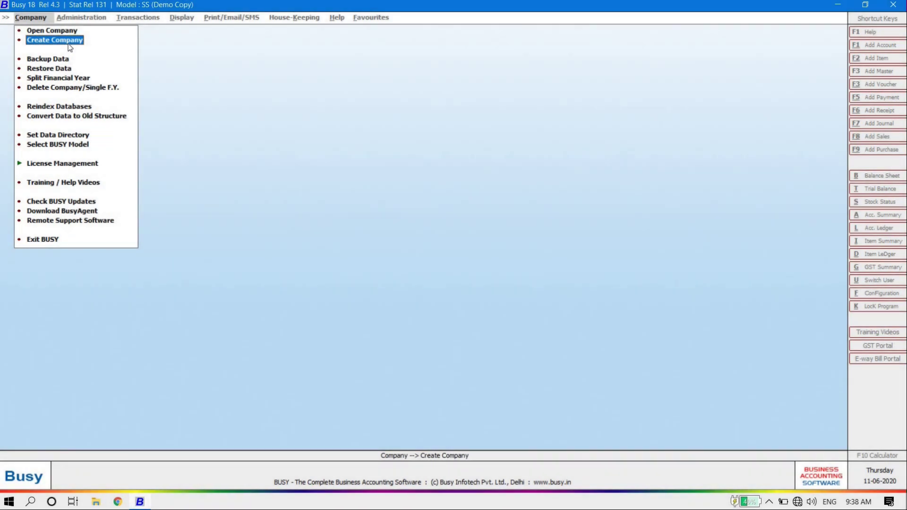
# Step: Start Create Company from the Company menu and decline the training videos
pyautogui.click(69, 41)
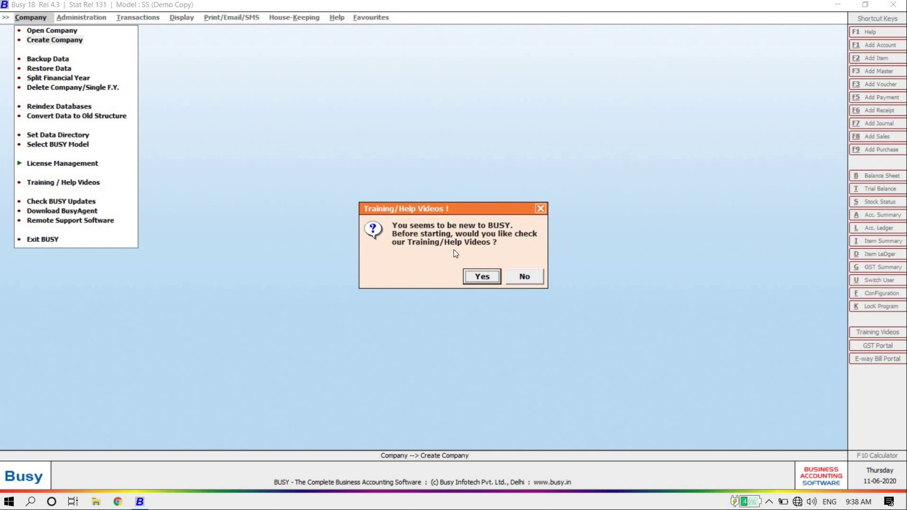
pyautogui.click(534, 282)
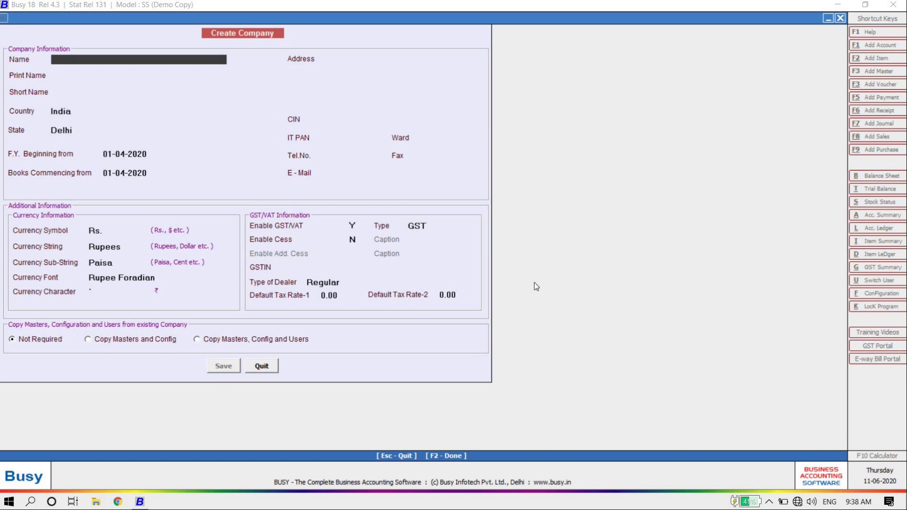
# Step: Name the company 'Demo Company' with short name Dc, keeping India, Delhi and the 01-04-2020 dates
pyautogui.write('demo company')
pyautogui.press('Return')
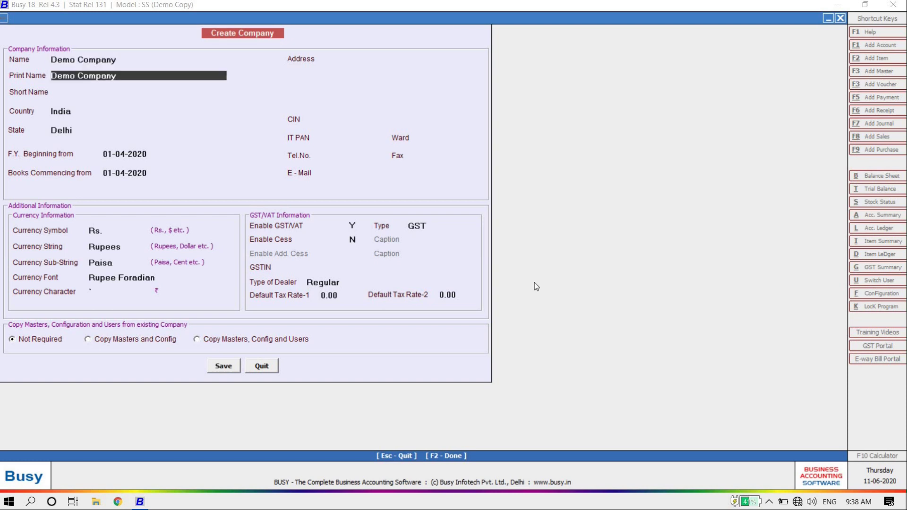
pyautogui.press('Return')
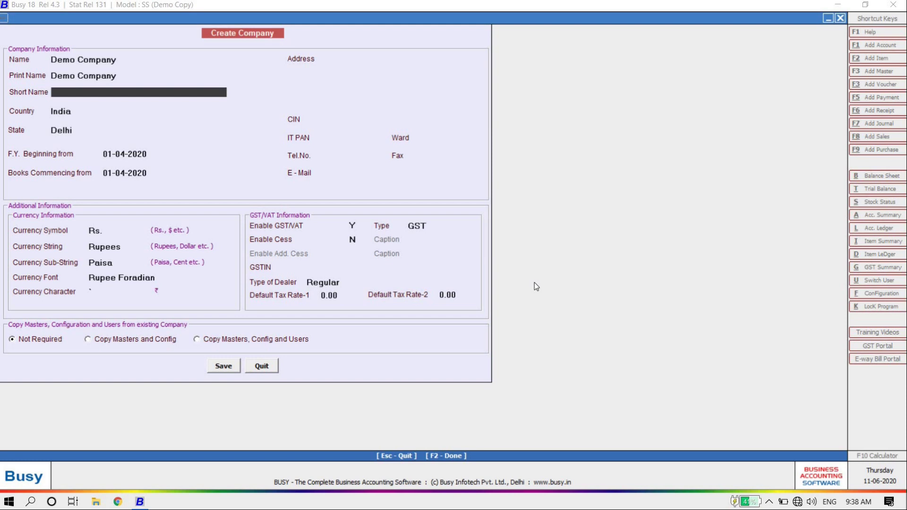
pyautogui.write('dc')
pyautogui.press('Return')
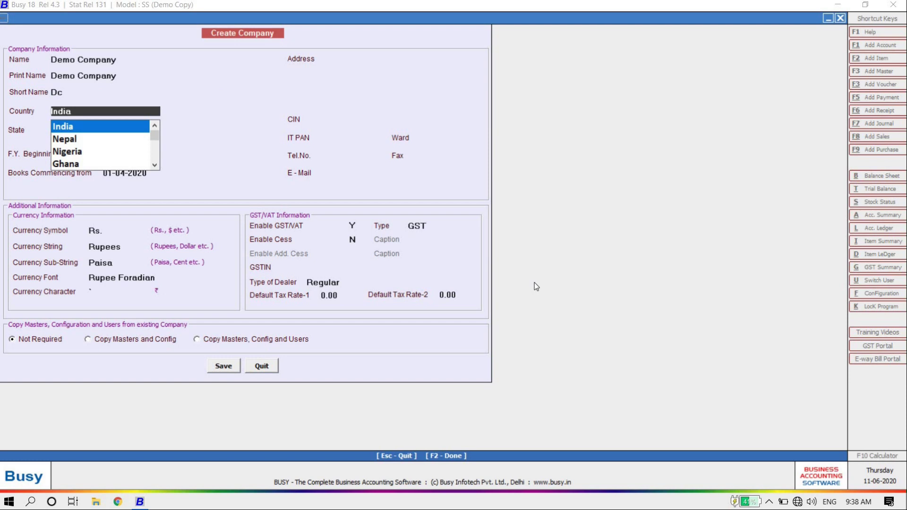
pyautogui.press('Return')
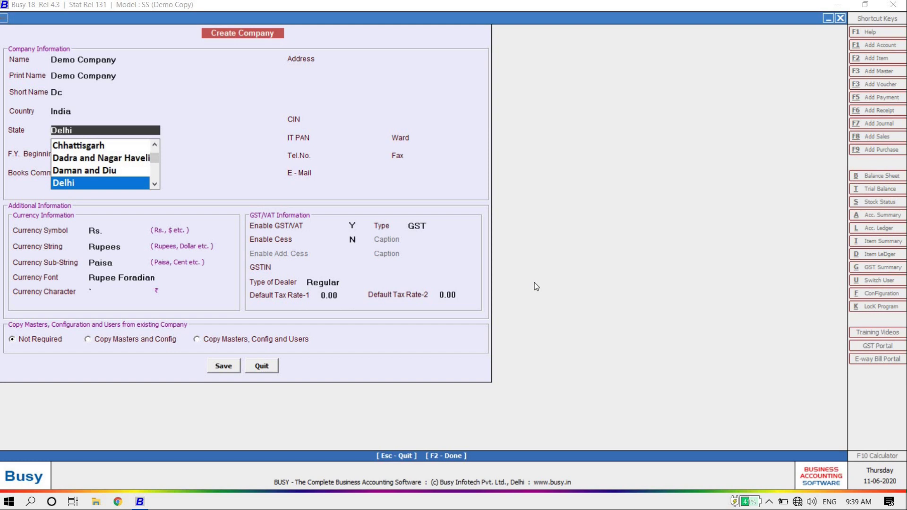
pyautogui.press('Return')
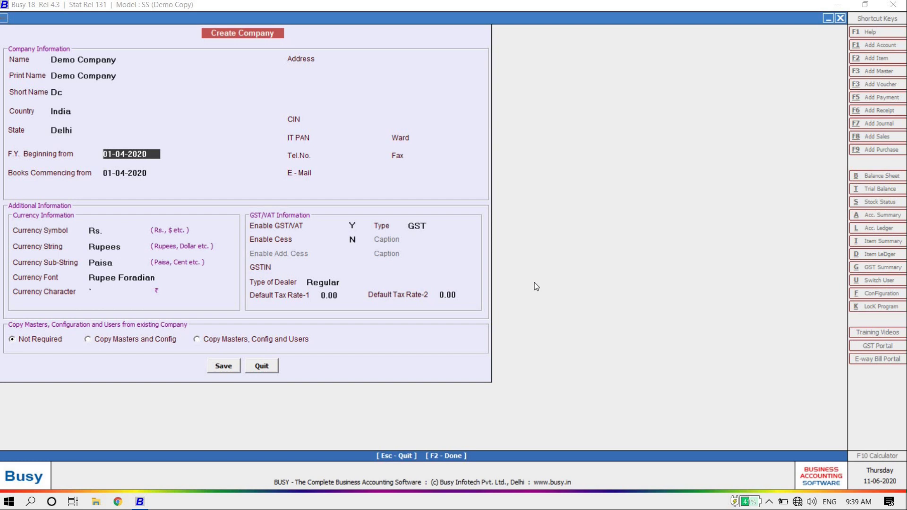
pyautogui.press('Return')
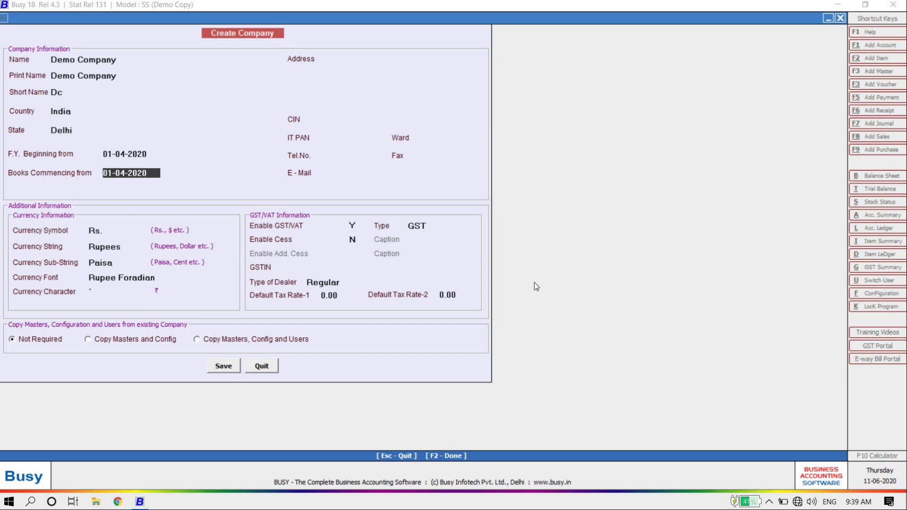
pyautogui.press('Return')
pyautogui.write('demo company')
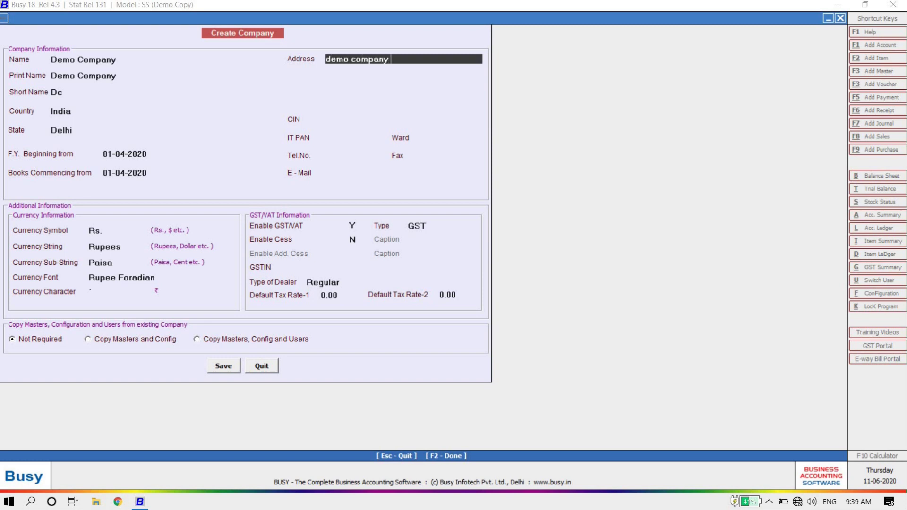
# Step: Enter address lines 'Demo Company Address', 2, 3 and 4, correcting lines three and four
pyautogui.write('dress')
pyautogui.press('Return')
pyautogui.write('2')
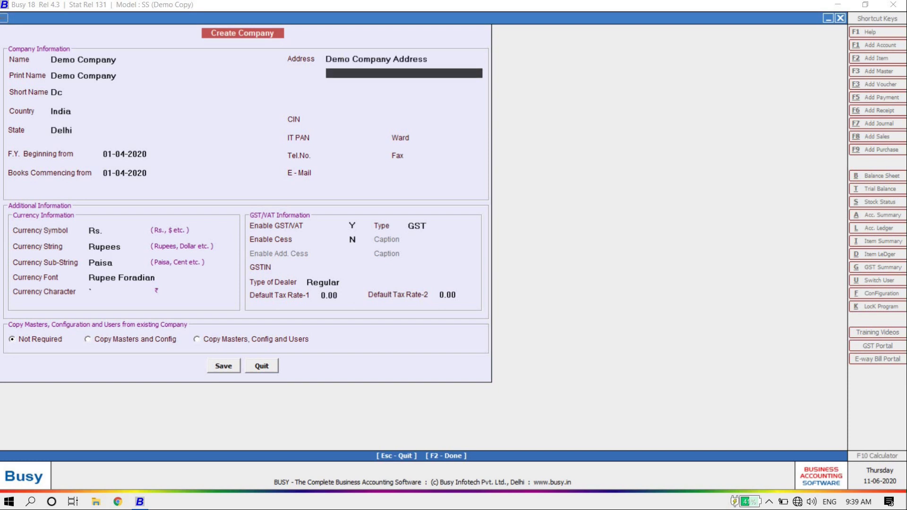
pyautogui.press('Return')
pyautogui.write('4')
pyautogui.press('Return')
pyautogui.write('3')
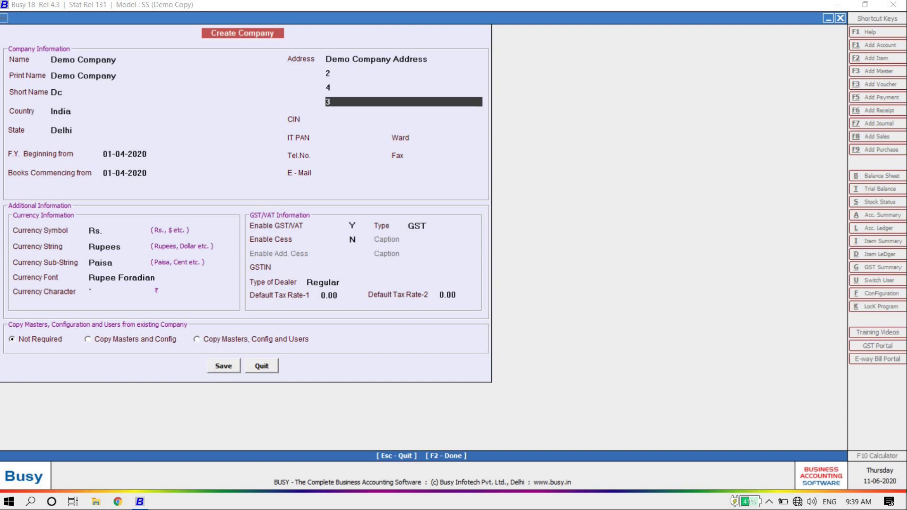
pyautogui.press('Up')
pyautogui.press('BackSpace')
pyautogui.write('3')
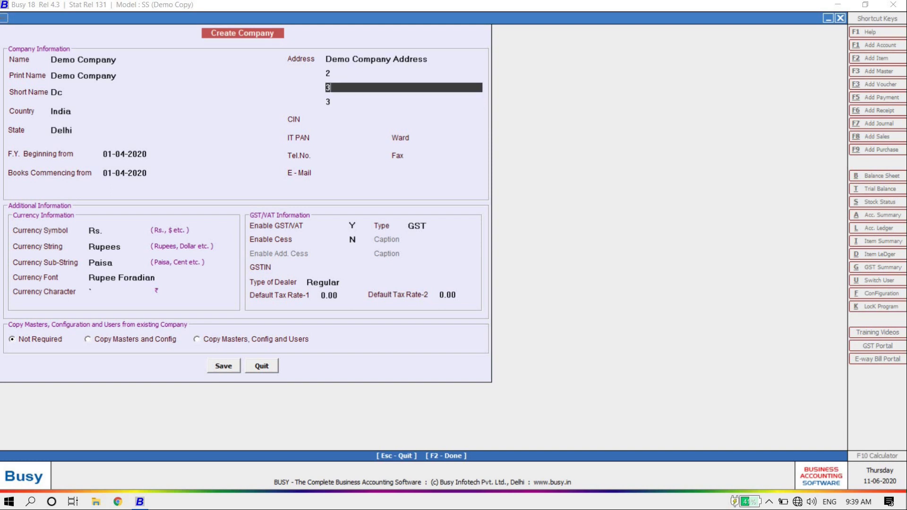
pyautogui.press('Return')
pyautogui.press('BackSpace')
pyautogui.write('4')
pyautogui.press('Return')
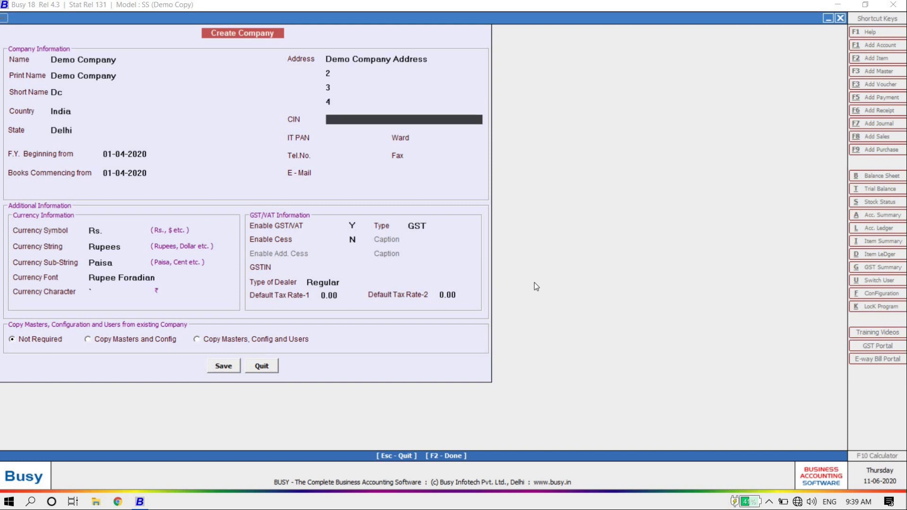
pyautogui.press('Up')
pyautogui.press('Up')
pyautogui.press('Up')
pyautogui.press('Up')
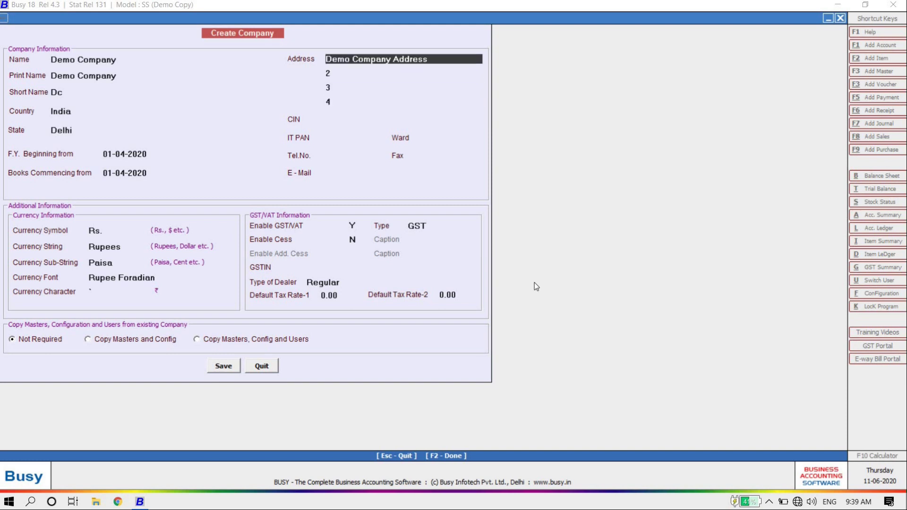
pyautogui.press('Return')
pyautogui.press('Return')
pyautogui.press('Return')
pyautogui.press('Return')
pyautogui.press('Return')
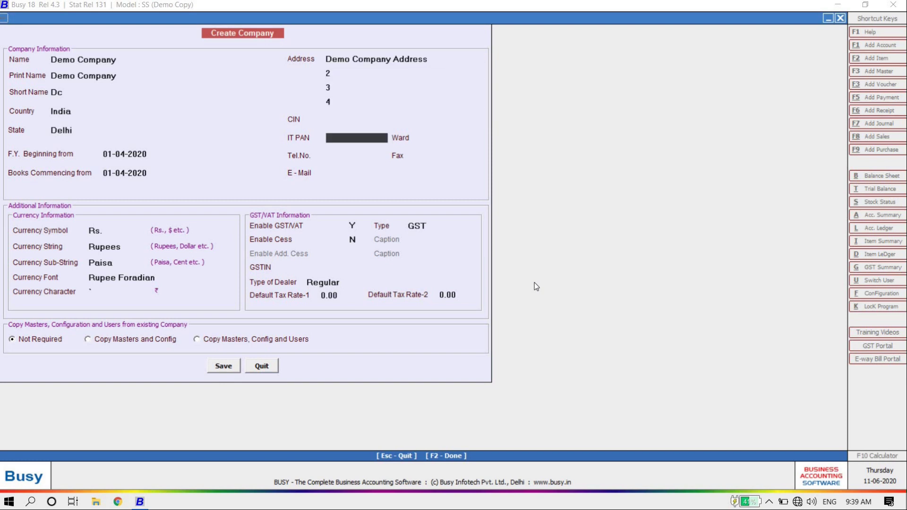
# Step: Fill in the company's telephone number and e-mail address
pyautogui.press('Return')
pyautogui.press('Return')
pyautogui.press('Return')
pyautogui.press('Return')
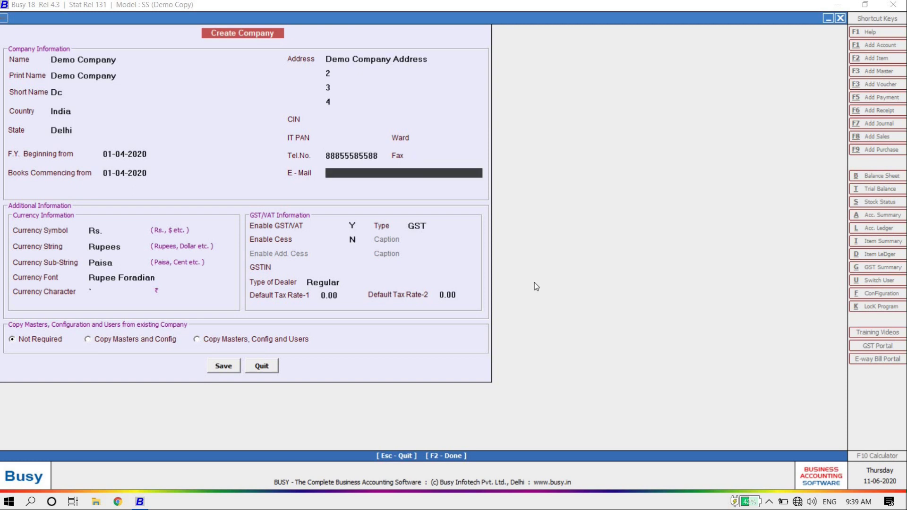
pyautogui.write('demo@gmail.com')
pyautogui.press('Return')
pyautogui.press('Return')
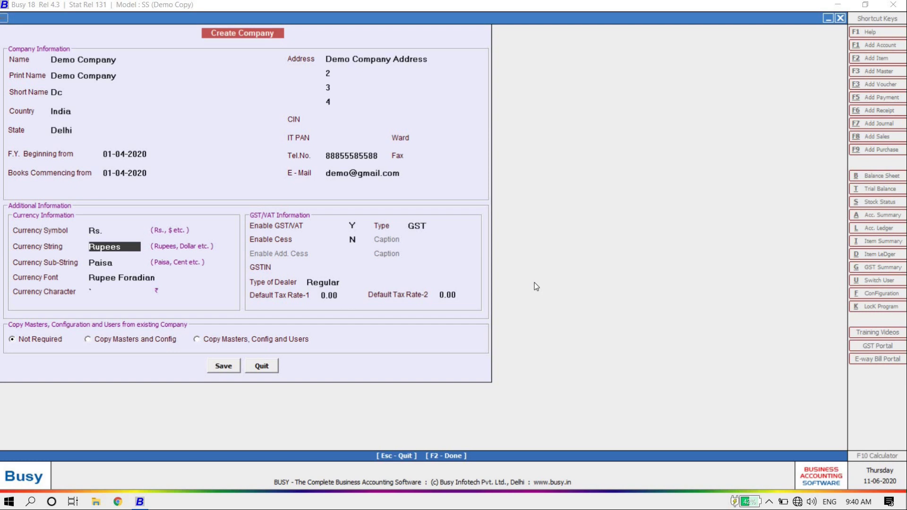
pyautogui.press('Return')
pyautogui.press('Return')
pyautogui.press('Return')
pyautogui.press('Return')
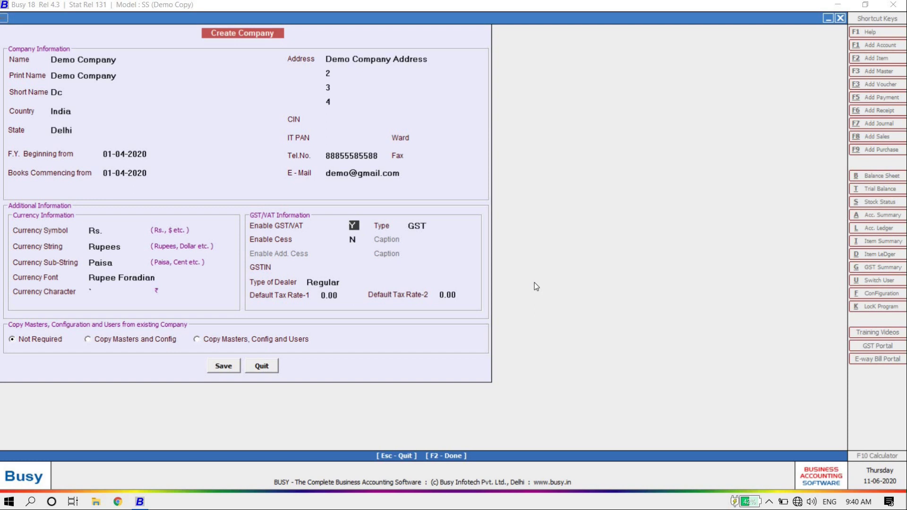
# Step: Keep GST/VAT enabled with GST as the tax type
pyautogui.press('n')
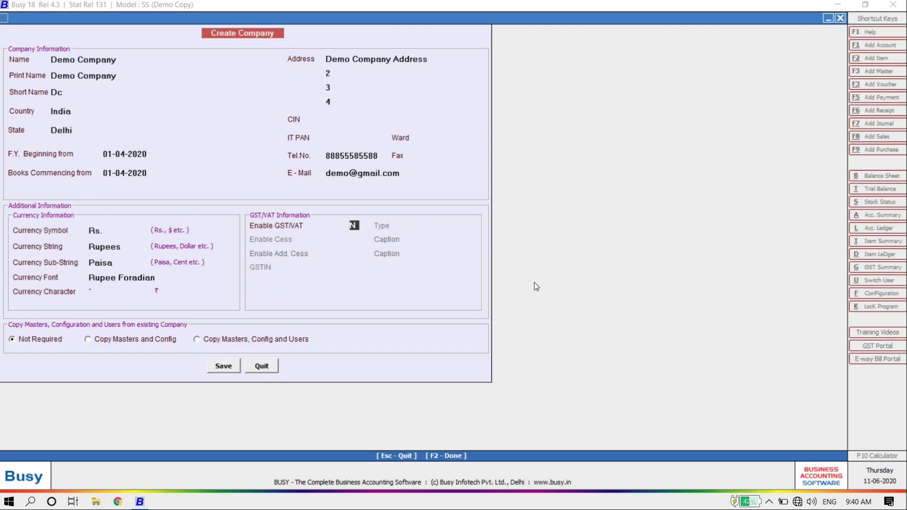
pyautogui.press('y')
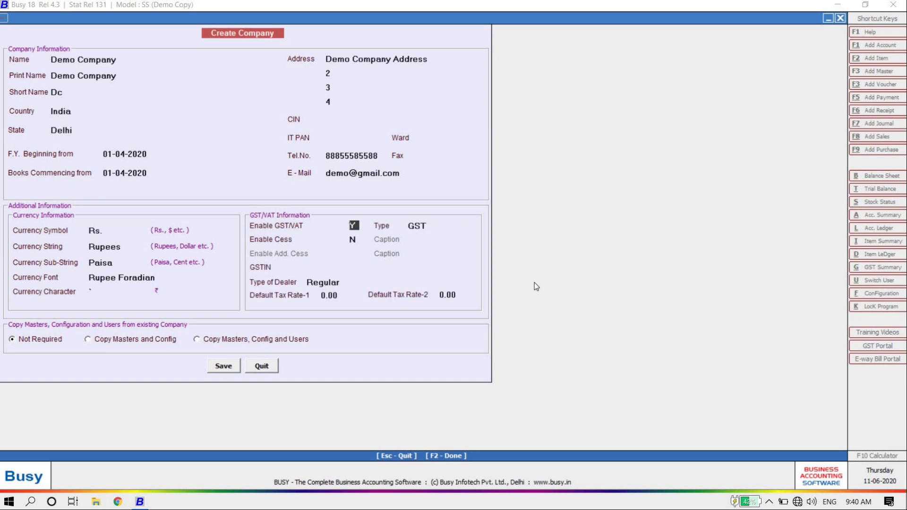
pyautogui.press('Return')
pyautogui.press('Return')
pyautogui.press('Up')
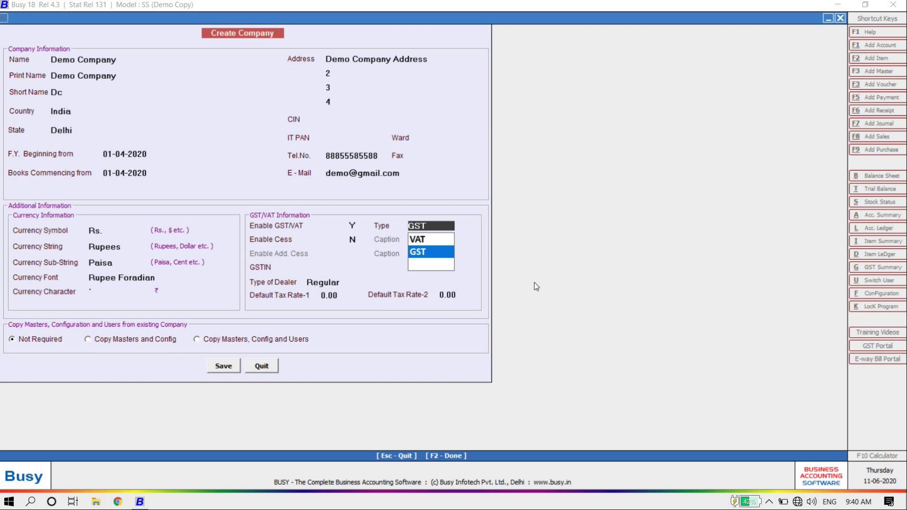
pyautogui.press('Return')
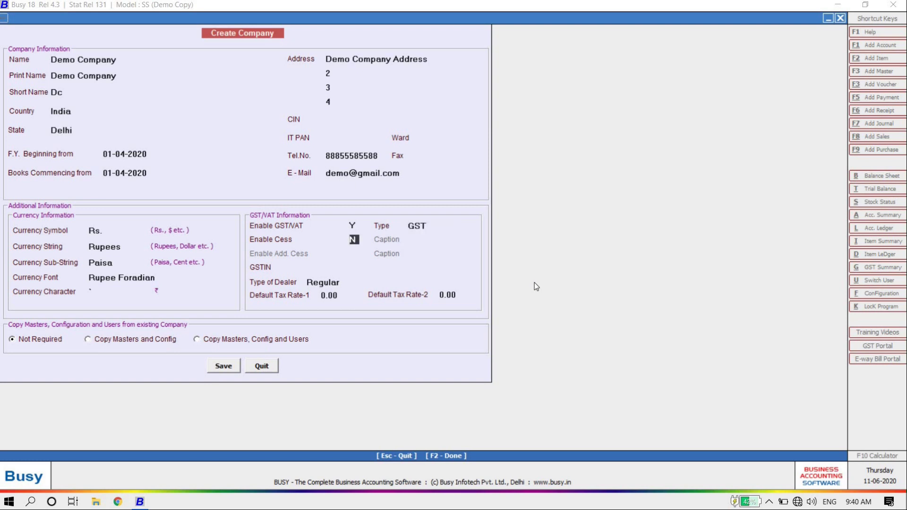
pyautogui.press('Return')
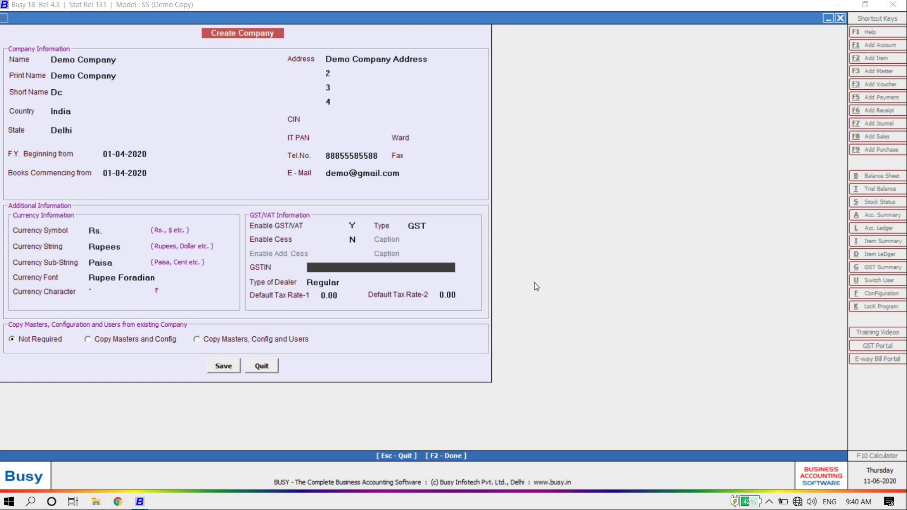
# Step: Enter the company's GSTIN, choose Regular dealer, keep 0.00 default rates and save the company
pyautogui.press('Return')
pyautogui.press('Return')
pyautogui.press('Up')
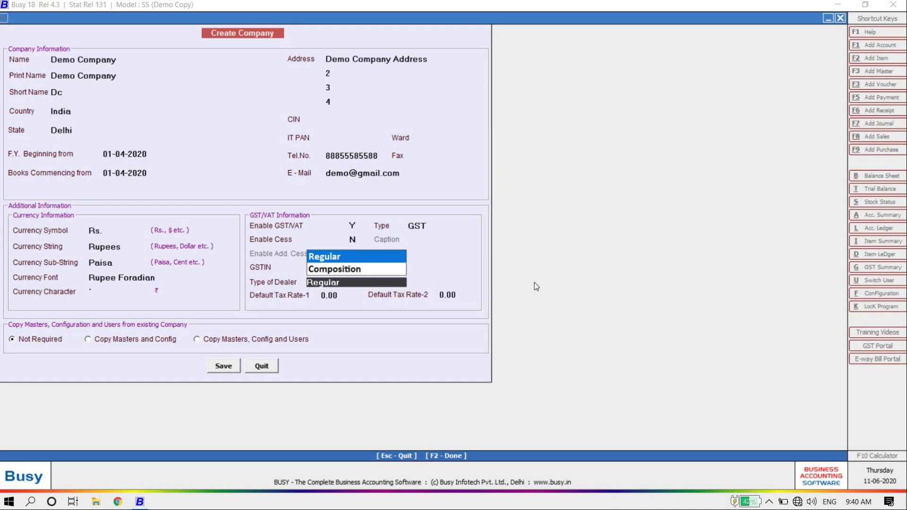
pyautogui.press('Down')
pyautogui.press('Up')
pyautogui.press('Return')
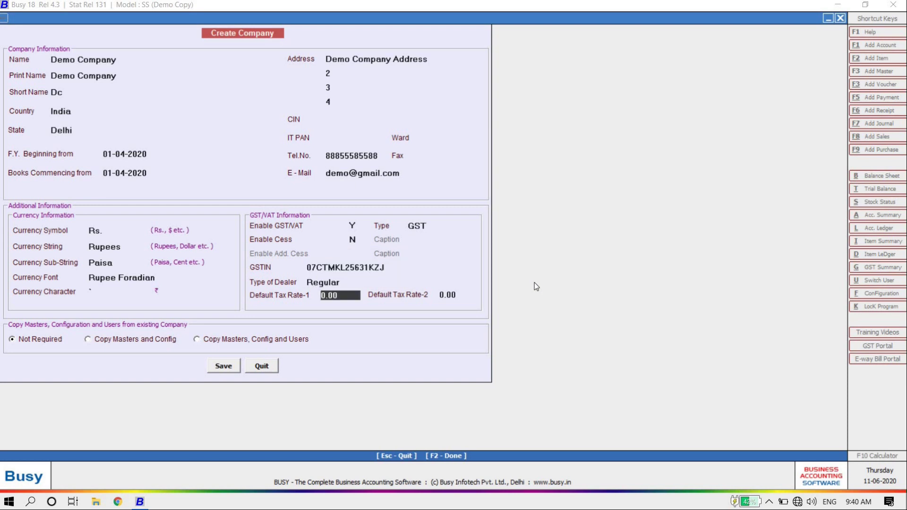
pyautogui.press('Return')
pyautogui.press('Return')
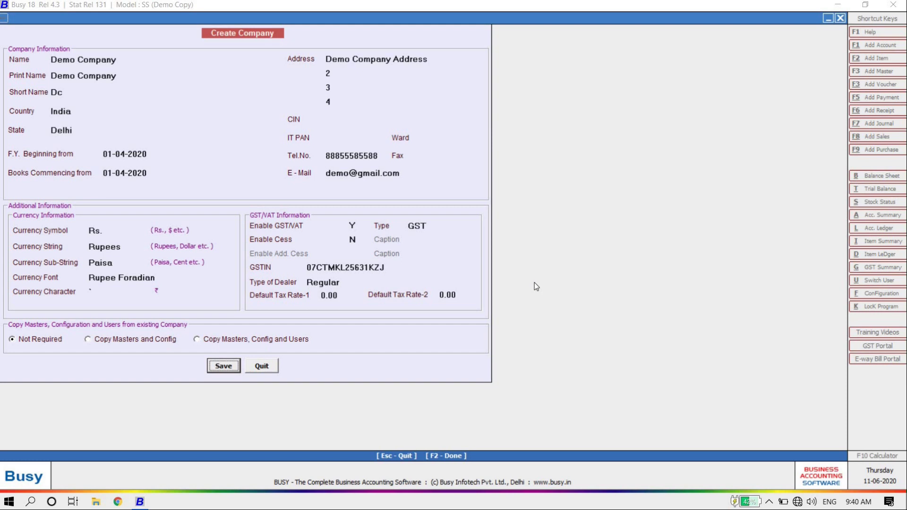
pyautogui.press('Return')
pyautogui.press('Return')
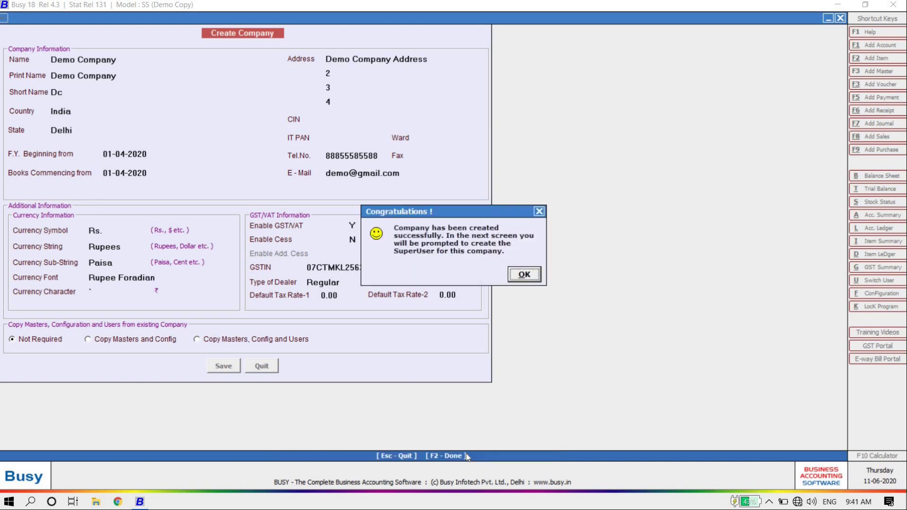
# Step: Keep User Authentication Required as Y and set a new superuser name with a matching password
pyautogui.click(524, 274)
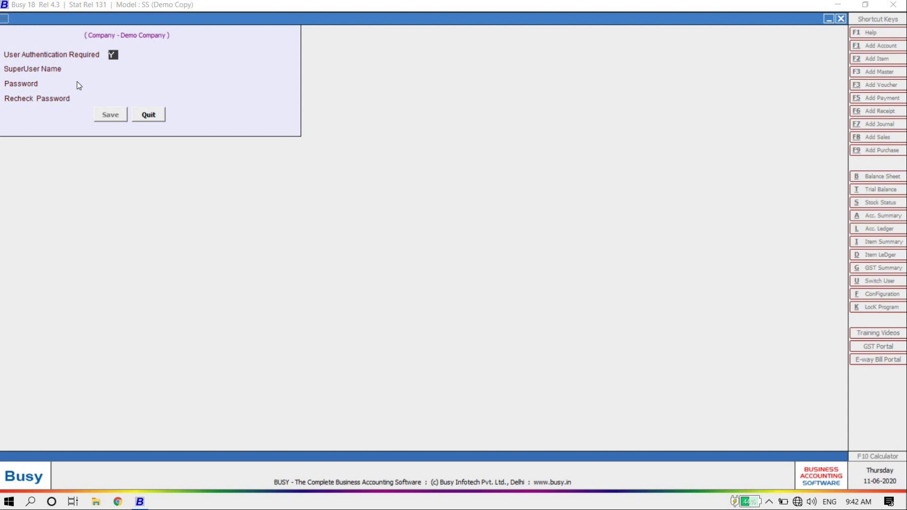
pyautogui.press('n')
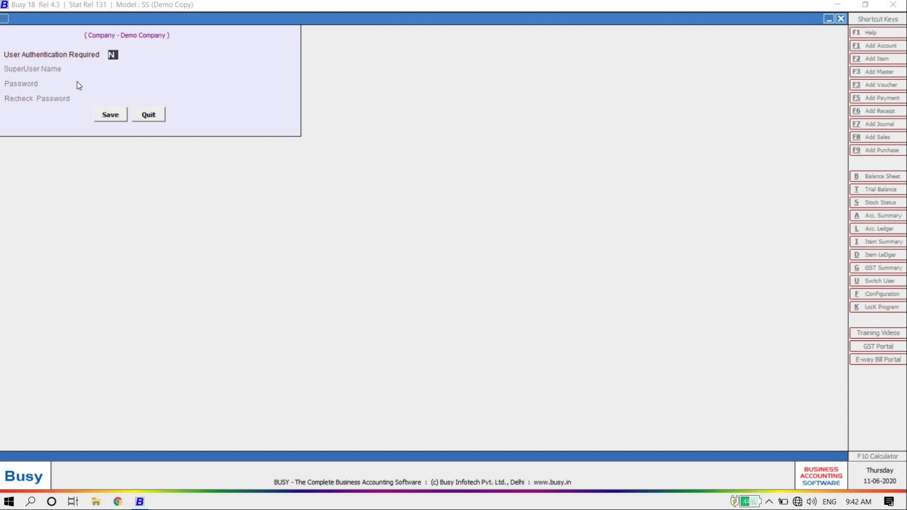
pyautogui.press('y')
pyautogui.press('Return')
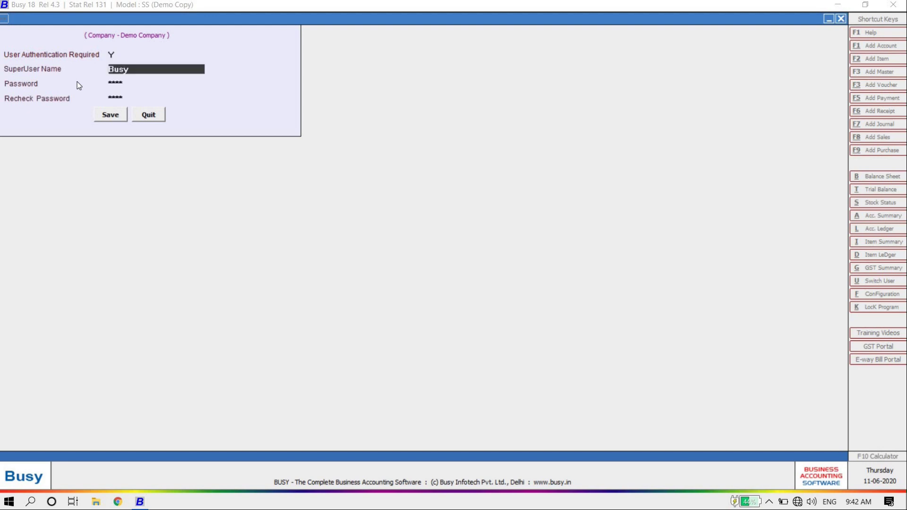
pyautogui.press('BackSpace')
pyautogui.press('BackSpace')
pyautogui.press('BackSpace')
pyautogui.press('BackSpace')
pyautogui.write('d')
pyautogui.press('Return')
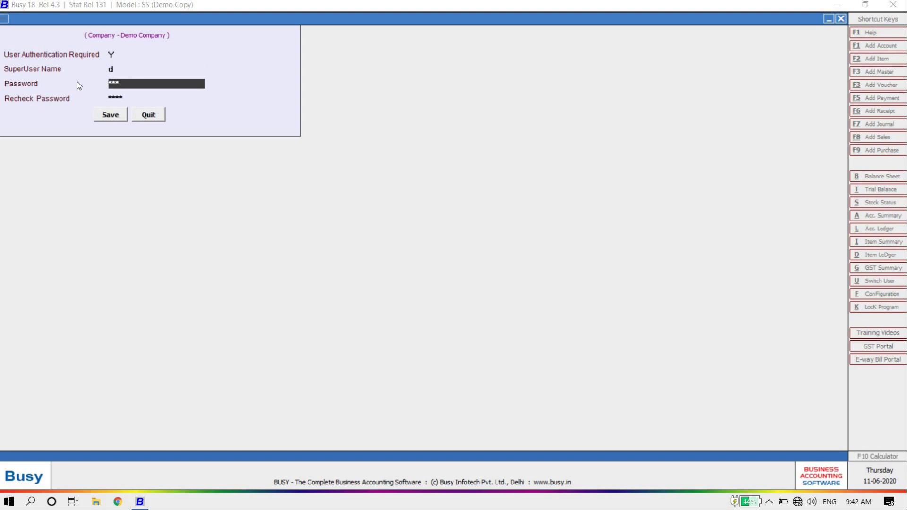
pyautogui.write('d')
pyautogui.press('Return')
pyautogui.write('d')
pyautogui.press('Return')
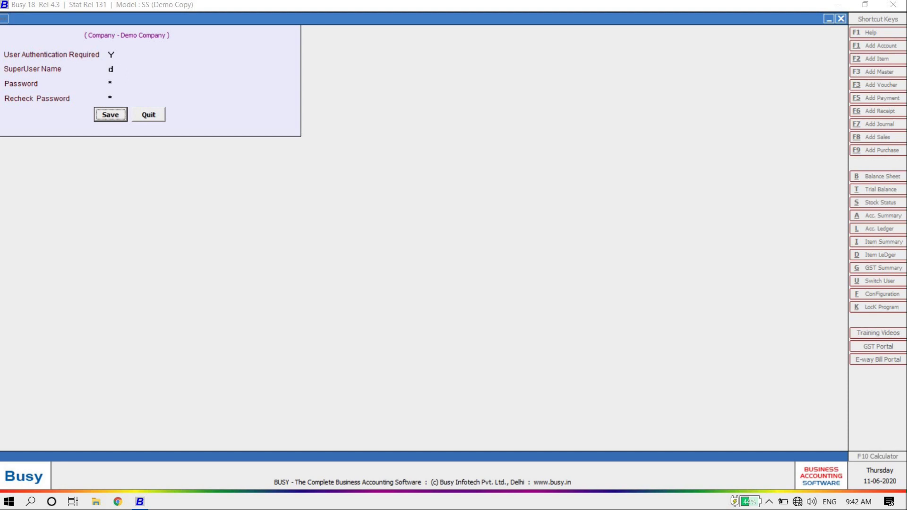
pyautogui.press('Return')
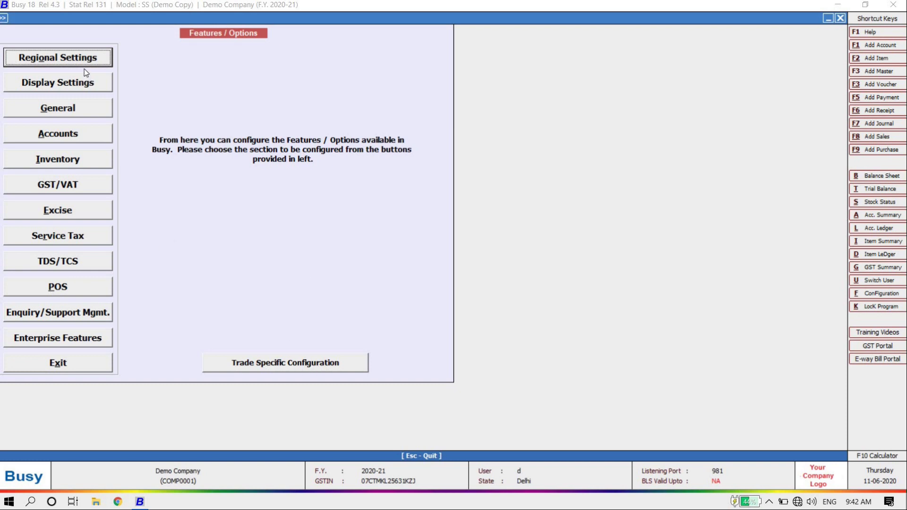
# Step: Tick Alternate Unit of Items in the Inventory features and save the settings
pyautogui.click(71, 162)
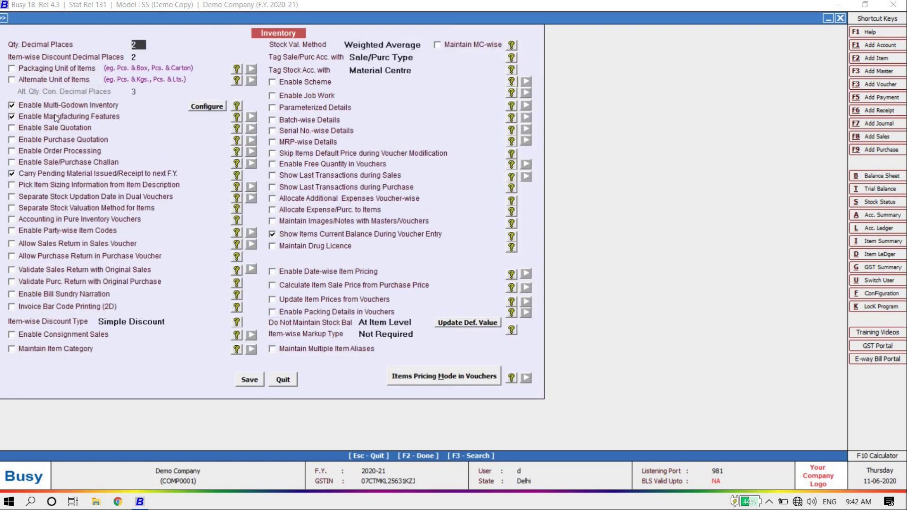
pyautogui.click(12, 81)
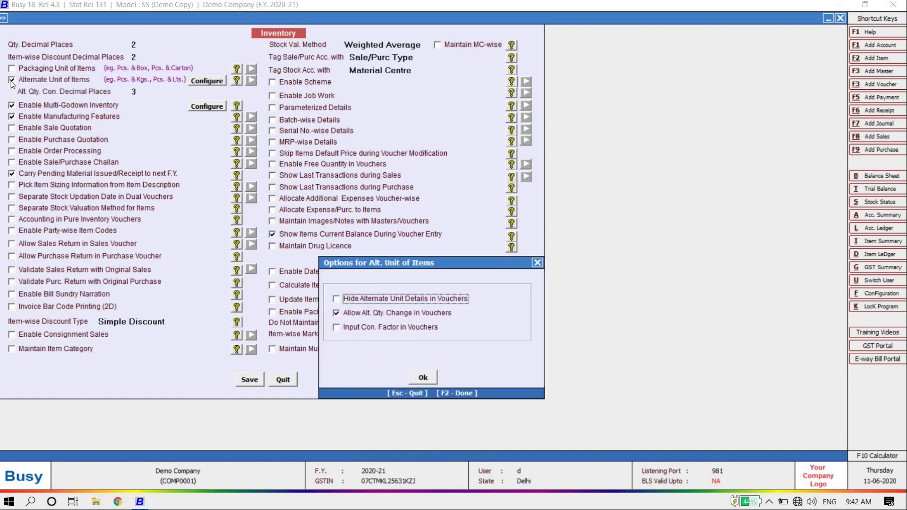
pyautogui.click(428, 378)
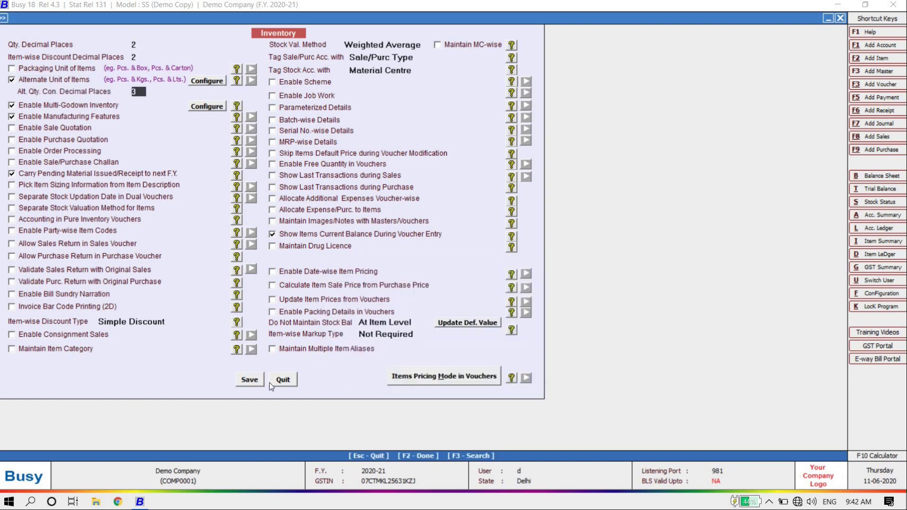
pyautogui.click(240, 380)
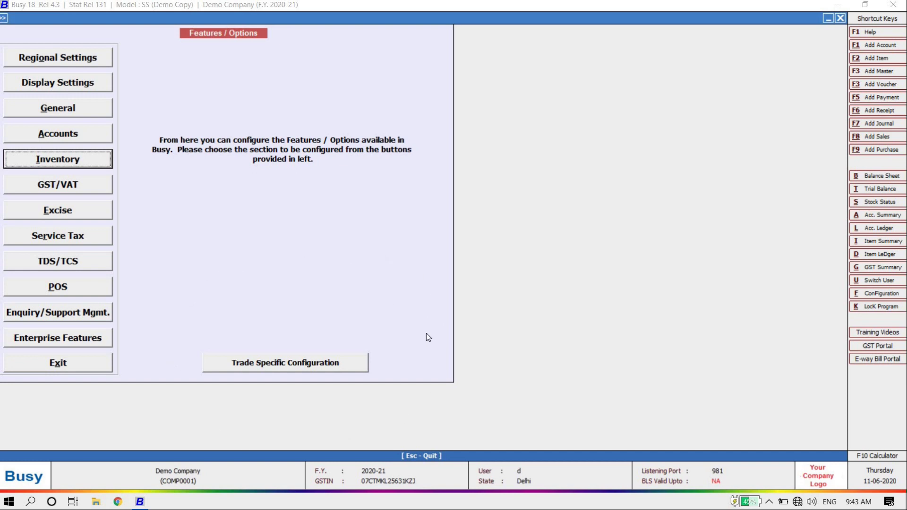
pyautogui.click(302, 364)
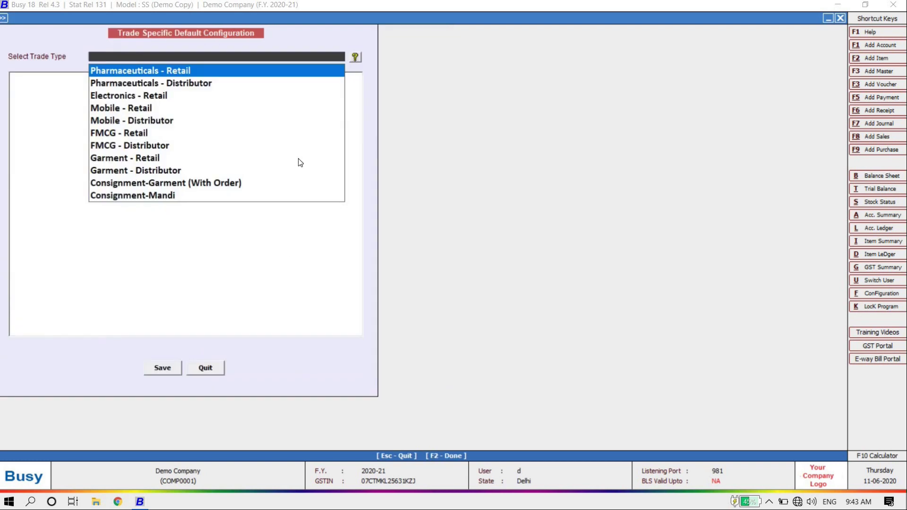
# Step: Preview the FMCG - Distributor trade defaults, then quit without saving and exit Features/Options
pyautogui.press('Down')
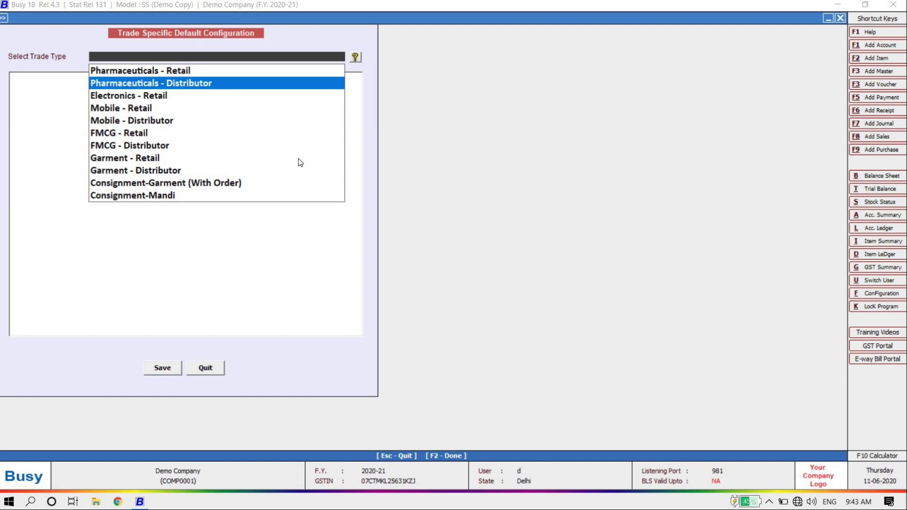
pyautogui.press('Up')
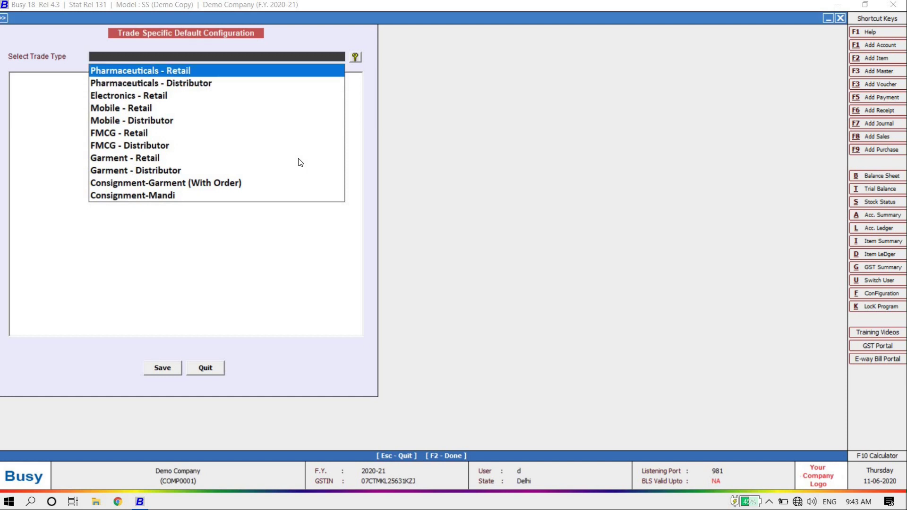
pyautogui.press('Down')
pyautogui.press('Up')
pyautogui.press('Down')
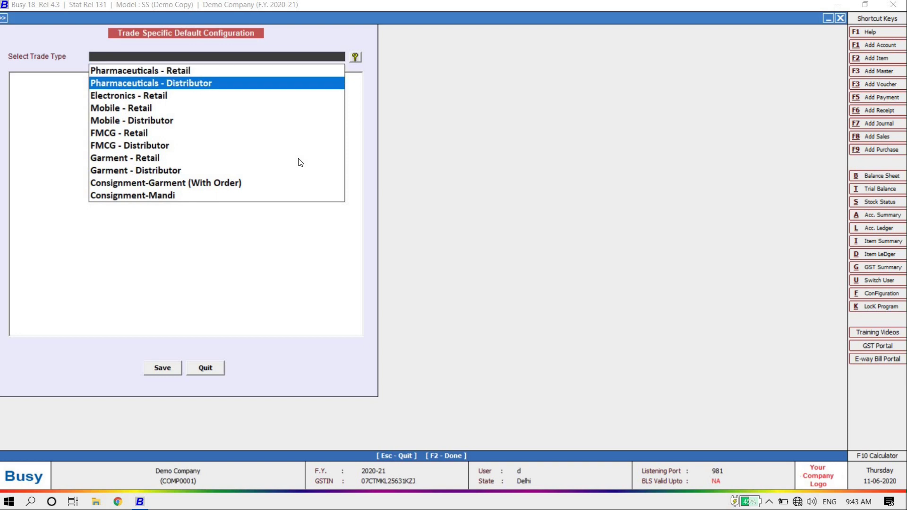
pyautogui.press('Up')
pyautogui.press('Up')
pyautogui.press('Down')
pyautogui.press('Down')
pyautogui.press('Down')
pyautogui.press('Down')
pyautogui.press('Down')
pyautogui.press('Down')
pyautogui.press('Down')
pyautogui.press('Down')
pyautogui.press('Up')
pyautogui.press('Up')
pyautogui.press('Up')
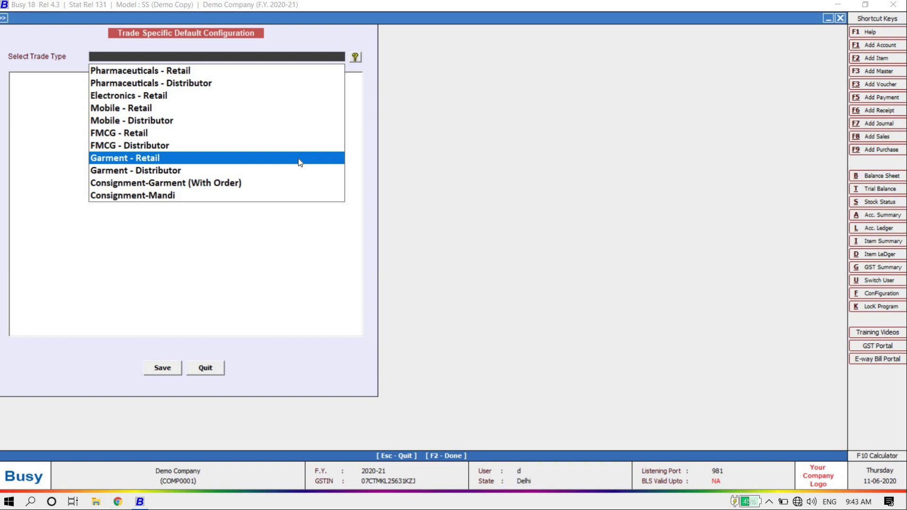
pyautogui.press('Down')
pyautogui.press('Down')
pyautogui.press('Down')
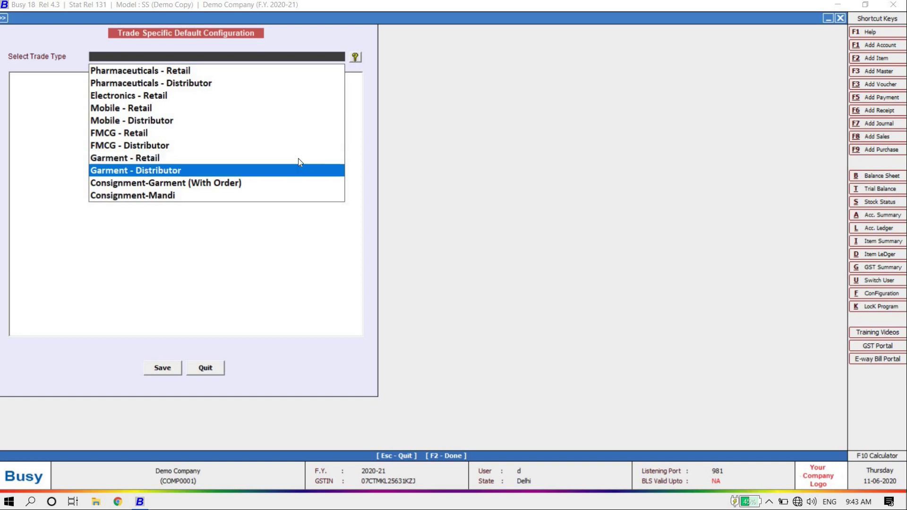
pyautogui.press('Up')
pyautogui.press('Up')
pyautogui.press('Up')
pyautogui.press('Up')
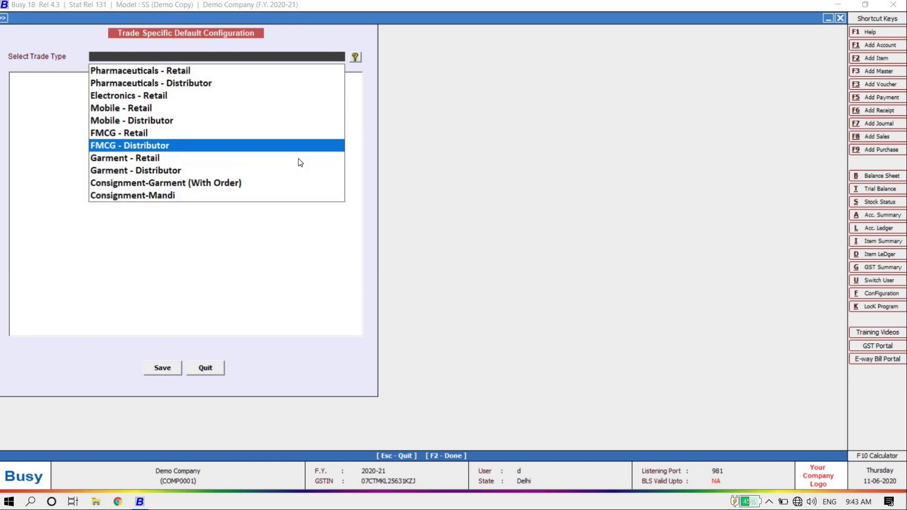
pyautogui.press('Return')
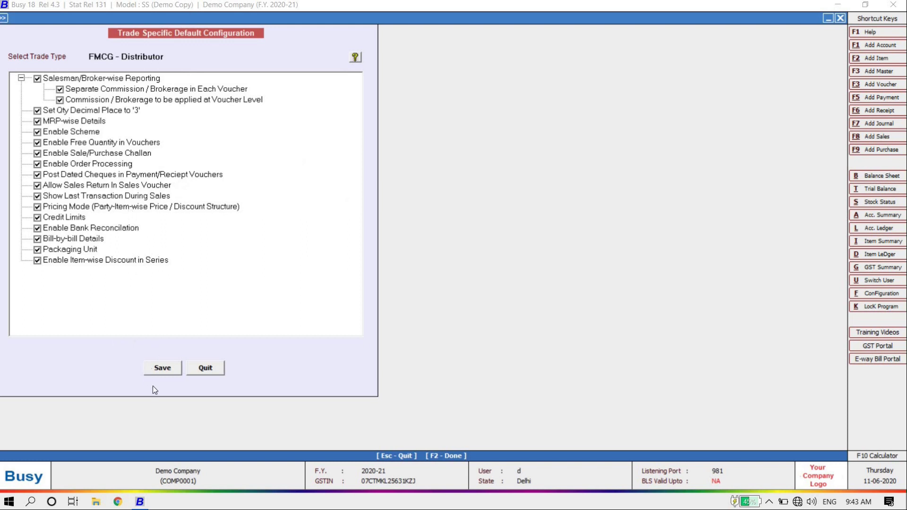
pyautogui.click(218, 371)
pyautogui.click(66, 363)
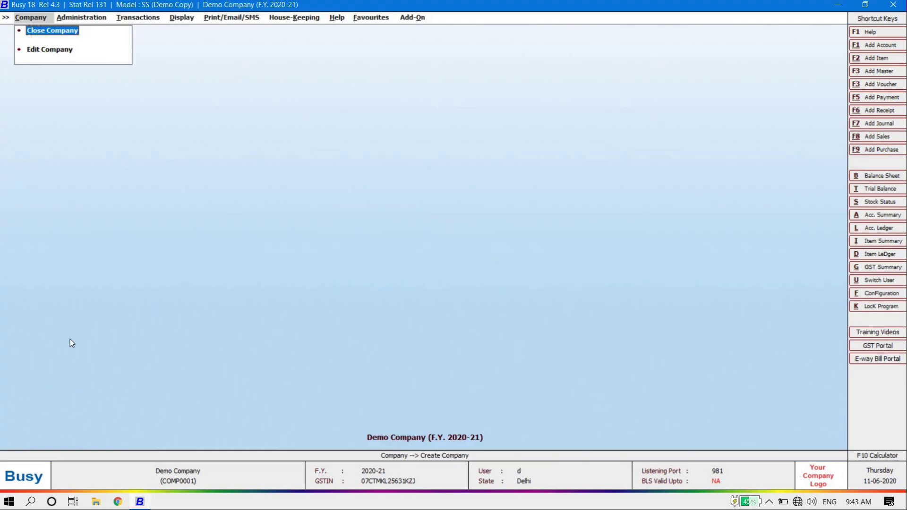
# Step: Move across the menu bar past Administration to the Display reports menu
pyautogui.press('Right')
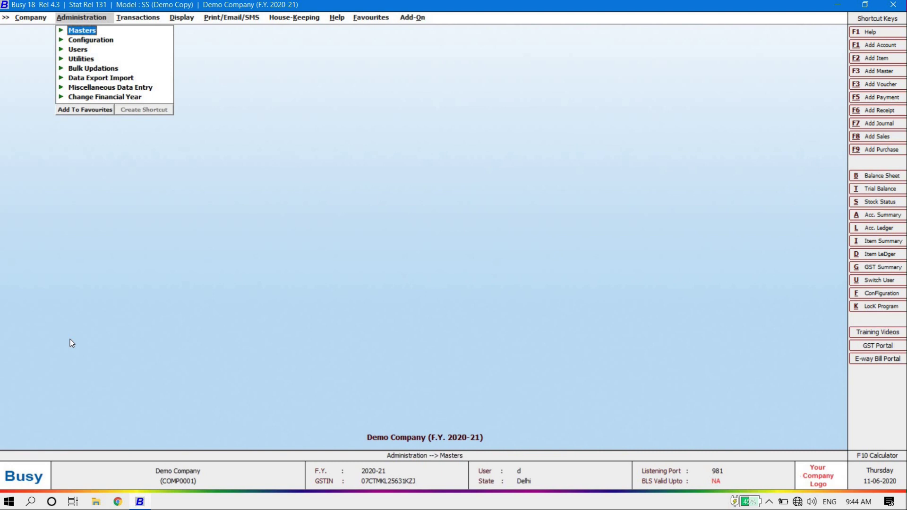
pyautogui.press('Right')
pyautogui.press('Right')
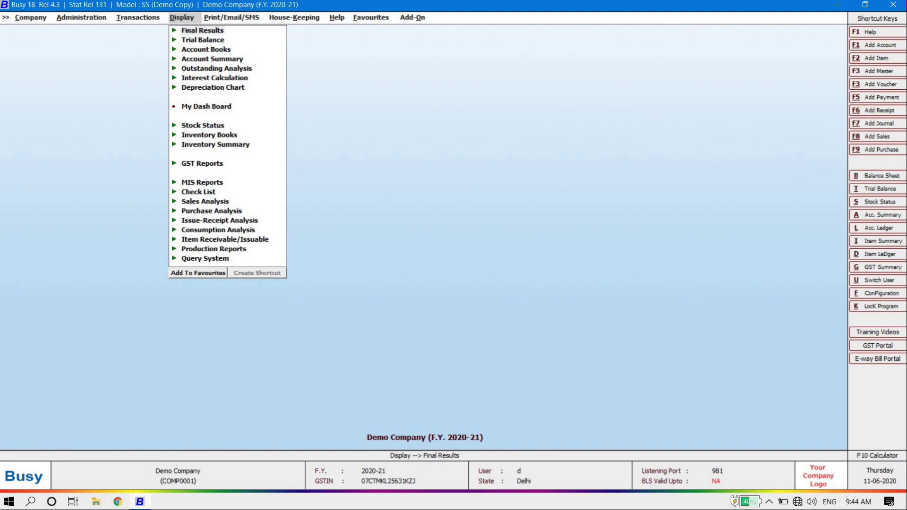
# Step: Step through the Administration menu's Configuration, Users and Utilities entries
pyautogui.press('Left')
pyautogui.press('Left')
pyautogui.press('Left')
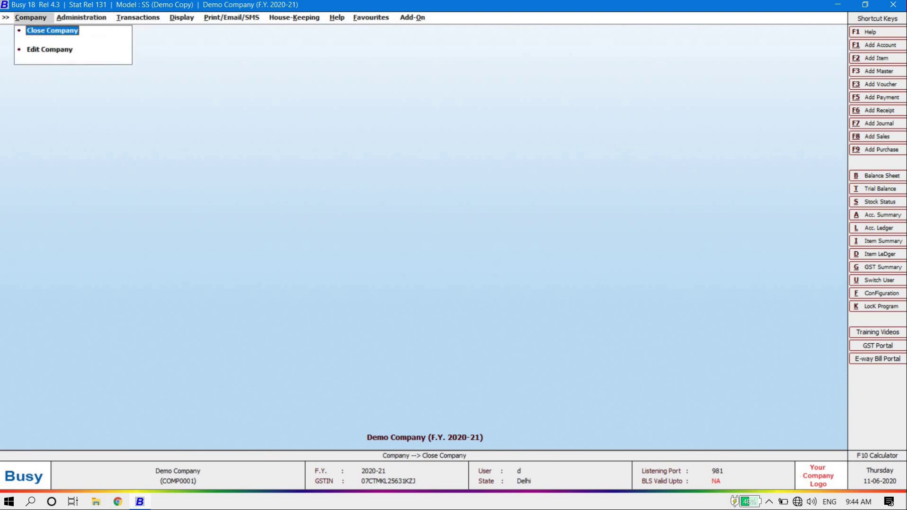
pyautogui.press('Right')
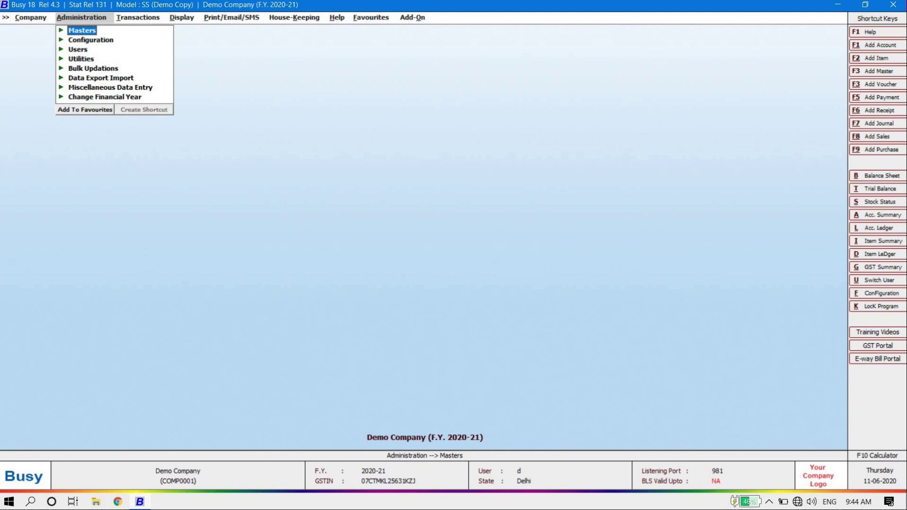
pyautogui.press('Down')
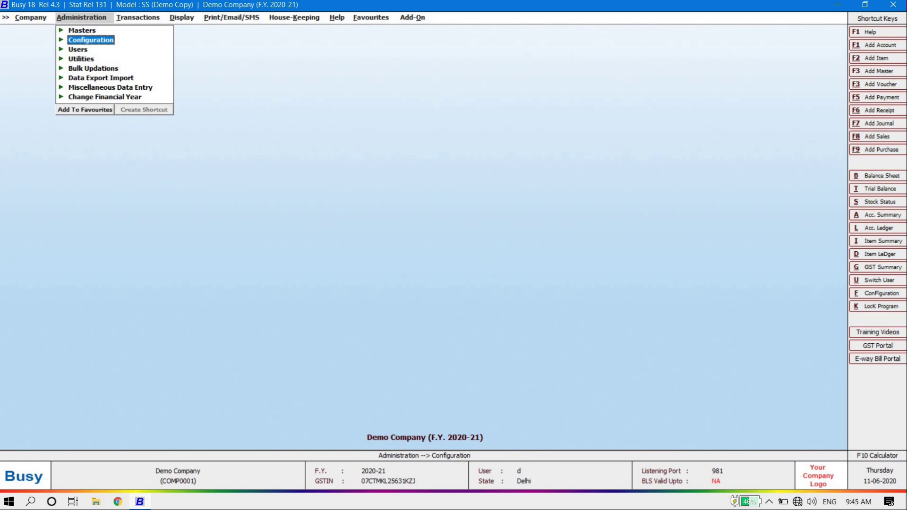
pyautogui.press('Down')
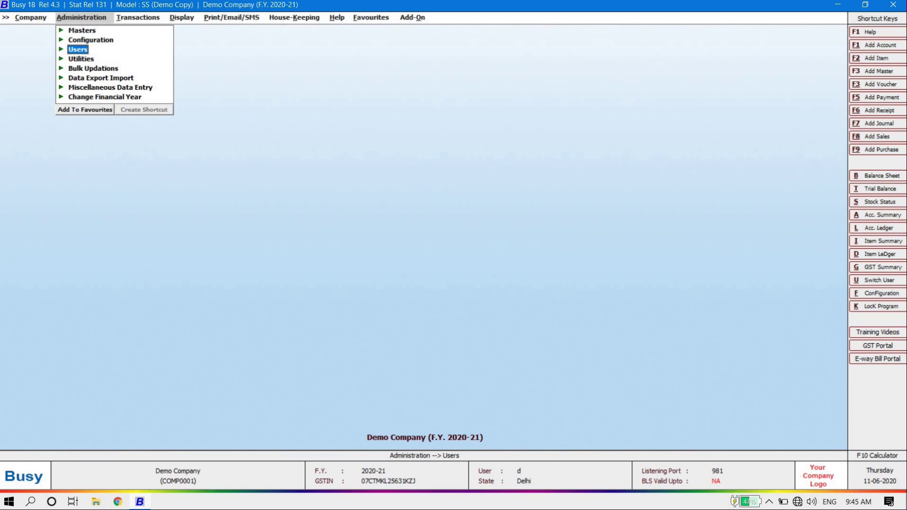
pyautogui.press('Down')
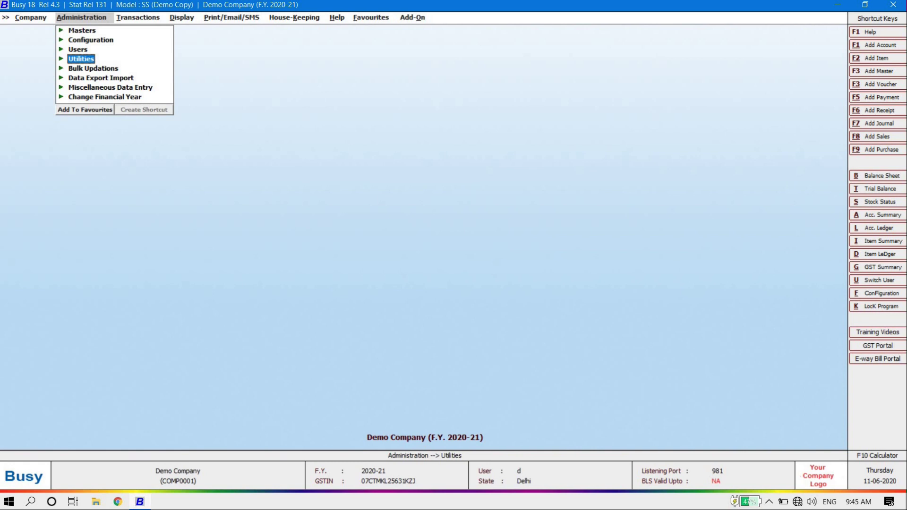
pyautogui.press('Down')
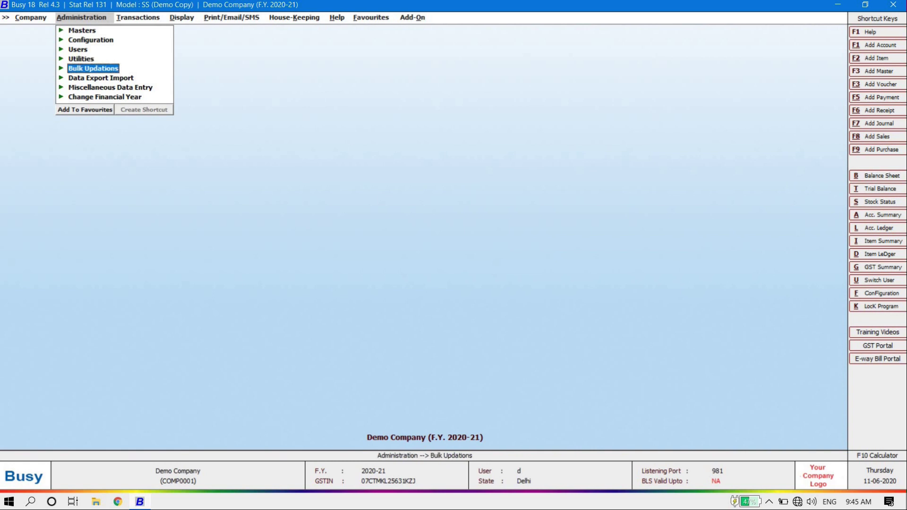
pyautogui.press('Up')
pyautogui.press('Return')
pyautogui.press('Down')
pyautogui.press('Down')
pyautogui.press('Down')
pyautogui.press('Down')
pyautogui.press('Down')
pyautogui.press('Down')
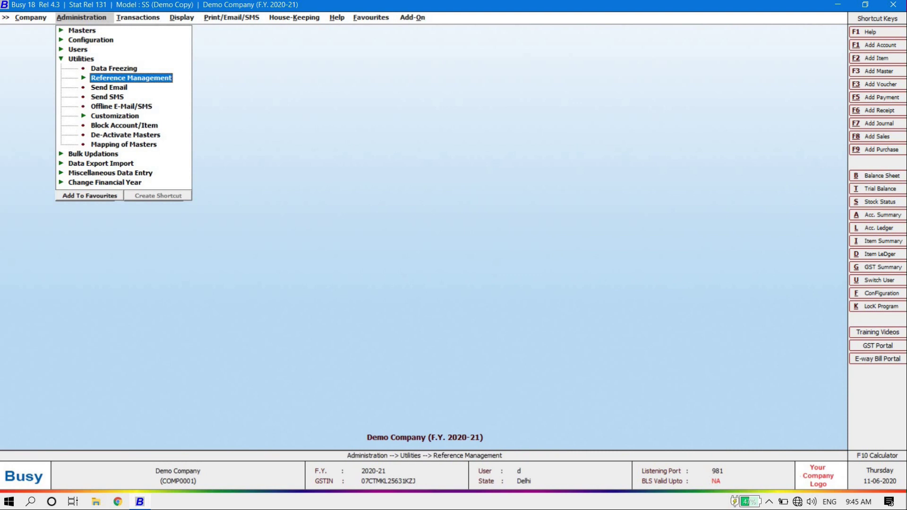
pyautogui.press('Up')
pyautogui.press('Up')
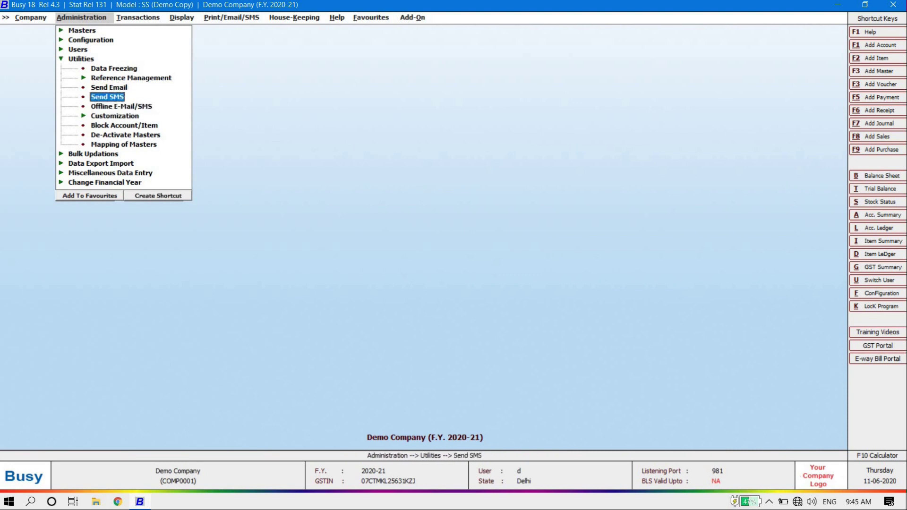
pyautogui.press('Up')
pyautogui.press('Up')
pyautogui.press('Down')
pyautogui.press('Down')
pyautogui.press('Down')
pyautogui.press('Up')
pyautogui.press('Up')
pyautogui.press('Up')
pyautogui.press('Up')
pyautogui.press('Up')
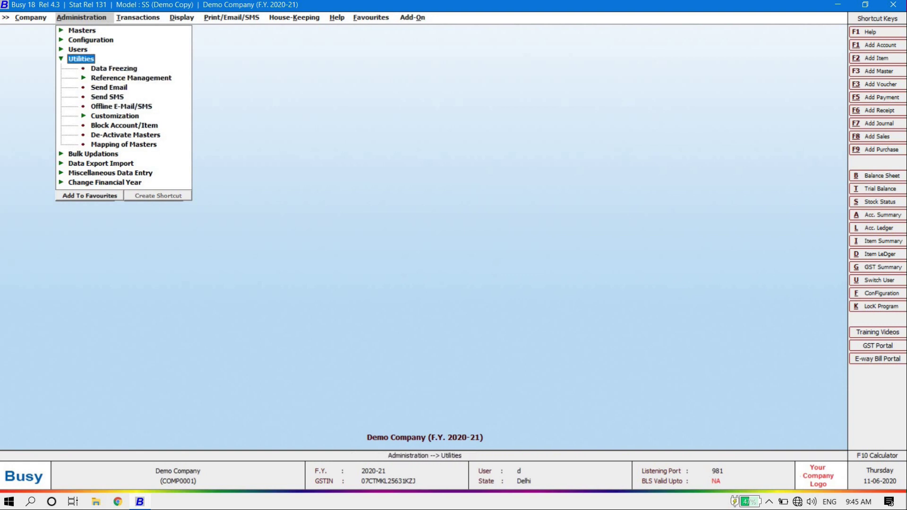
pyautogui.press('Left')
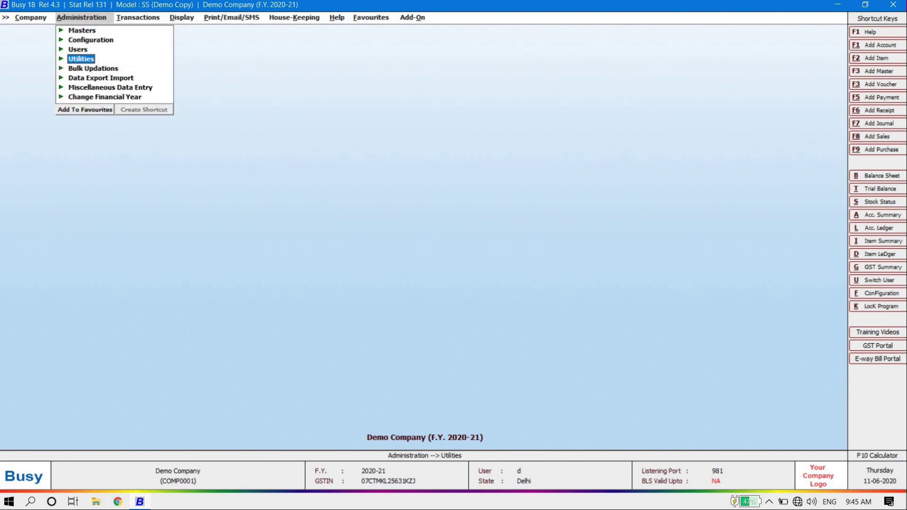
pyautogui.press('Down')
pyautogui.press('Right')
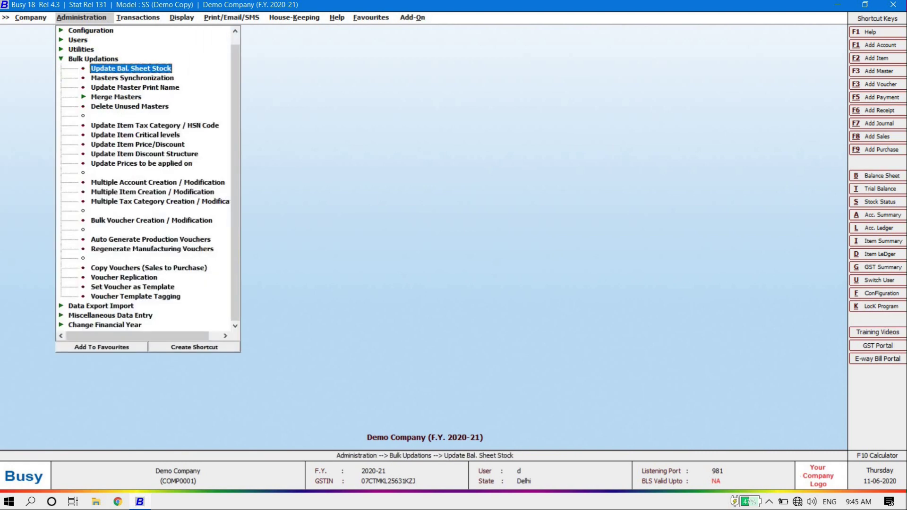
pyautogui.press('Down')
pyautogui.press('Down')
pyautogui.press('Down')
pyautogui.press('Down')
pyautogui.press('Down')
pyautogui.press('Down')
pyautogui.press('Down')
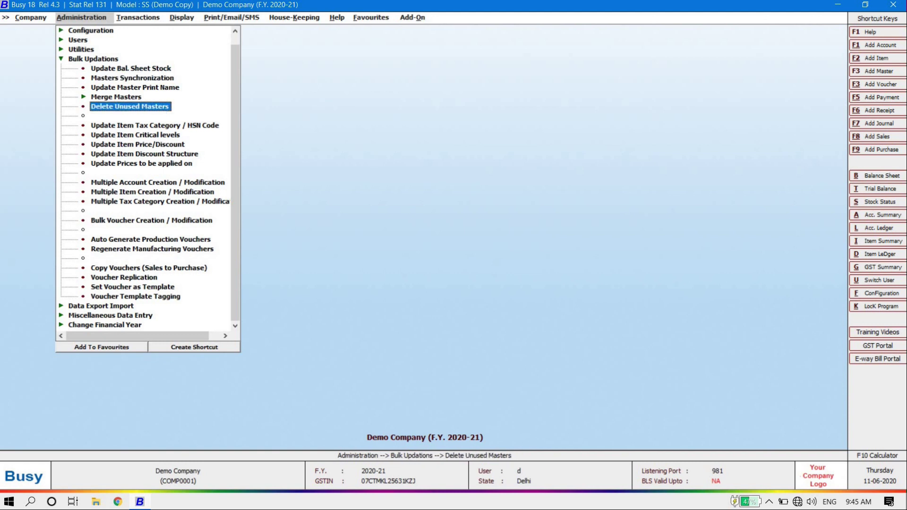
pyautogui.press('Down')
pyautogui.press('Down')
pyautogui.press('Down')
pyautogui.press('Down')
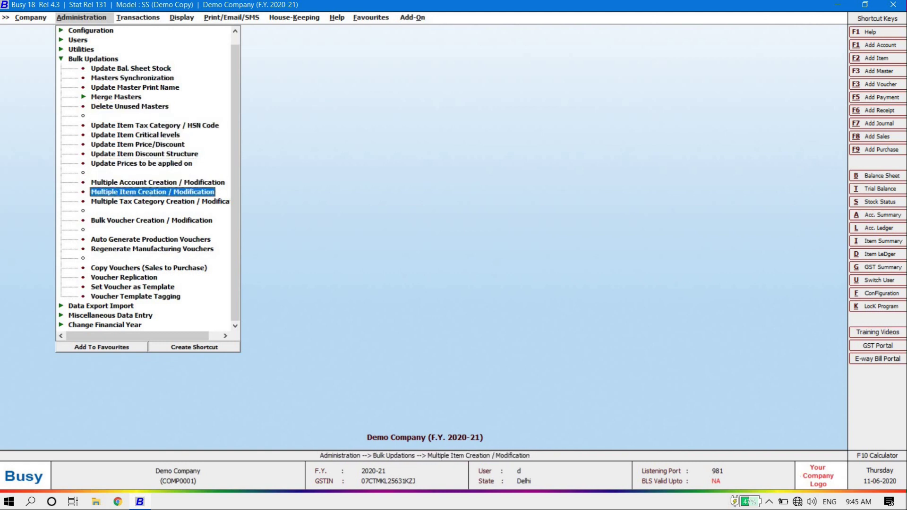
pyautogui.press('Up')
pyautogui.press('Up')
pyautogui.press('Up')
pyautogui.press('Up')
pyautogui.press('Up')
pyautogui.press('Up')
pyautogui.press('Up')
pyautogui.press('Up')
pyautogui.press('Up')
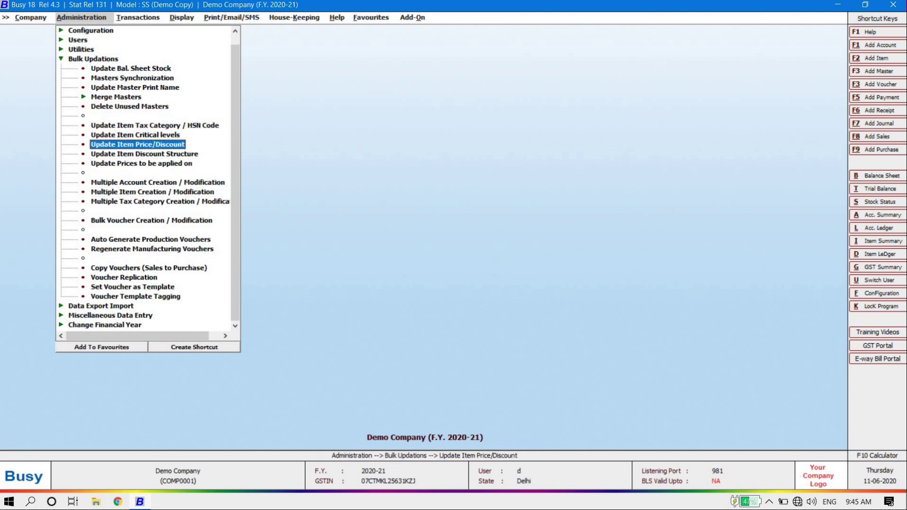
pyautogui.press('Up')
pyautogui.press('Up')
pyautogui.press('Up')
pyautogui.press('Left')
pyautogui.press('Down')
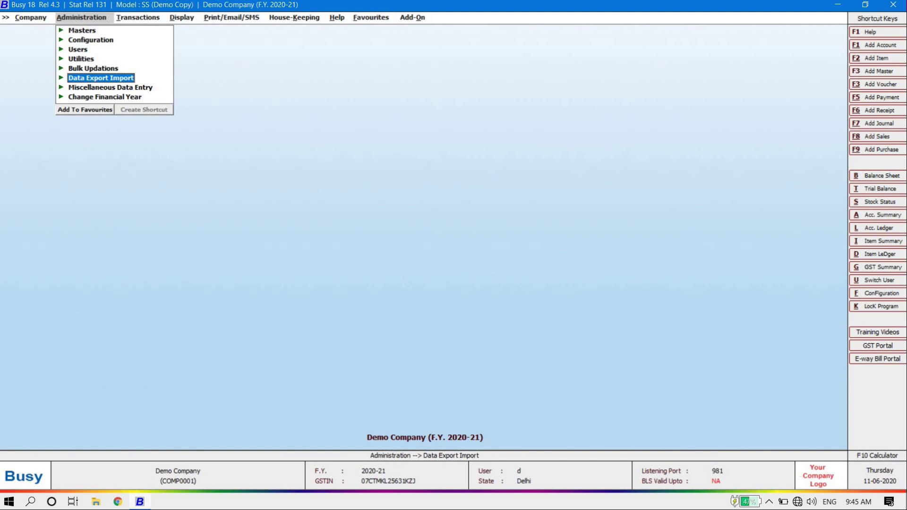
# Step: Browse the Data Export Import submenu, including XML export/import and importing masters from MS Excel
pyautogui.press('Right')
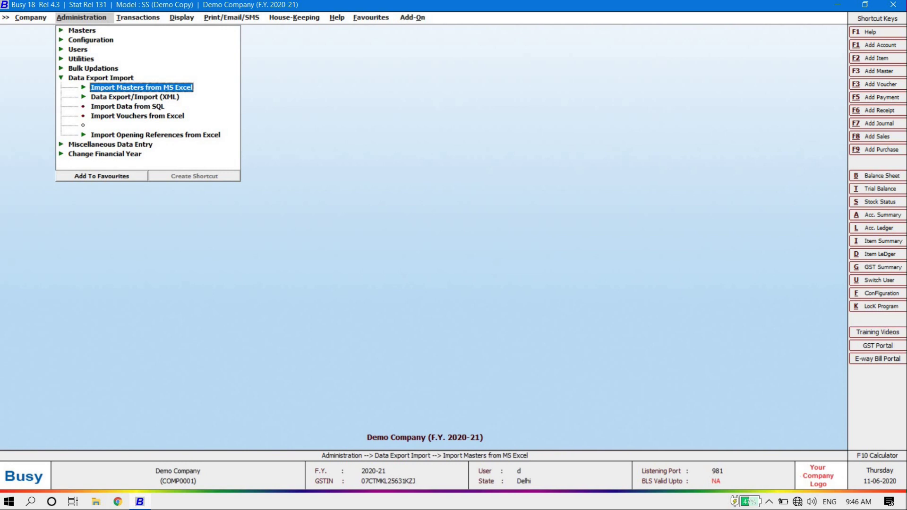
pyautogui.press('Down')
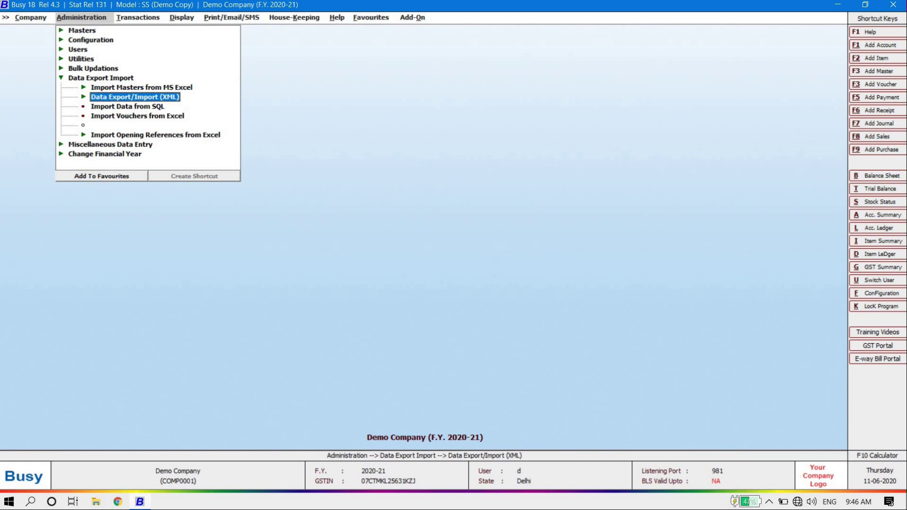
pyautogui.press('Up')
pyautogui.press('Down')
pyautogui.press('Down')
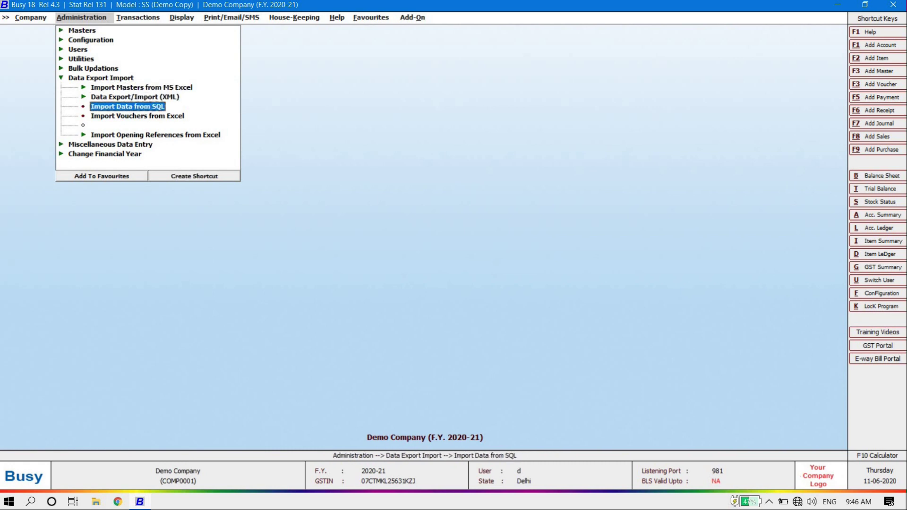
pyautogui.press('Up')
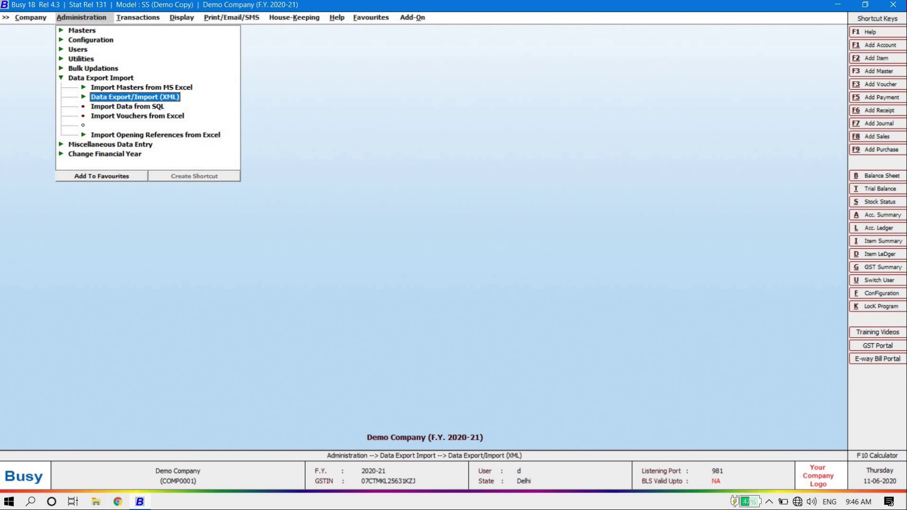
pyautogui.press('Up')
pyautogui.press('Down')
pyautogui.press('Down')
pyautogui.press('Down')
pyautogui.press('Up')
# Step: Look over Miscellaneous Data Entry and Change Financial Year, then move to the Transactions menu
pyautogui.press('Up')
pyautogui.press('Up')
pyautogui.press('Up')
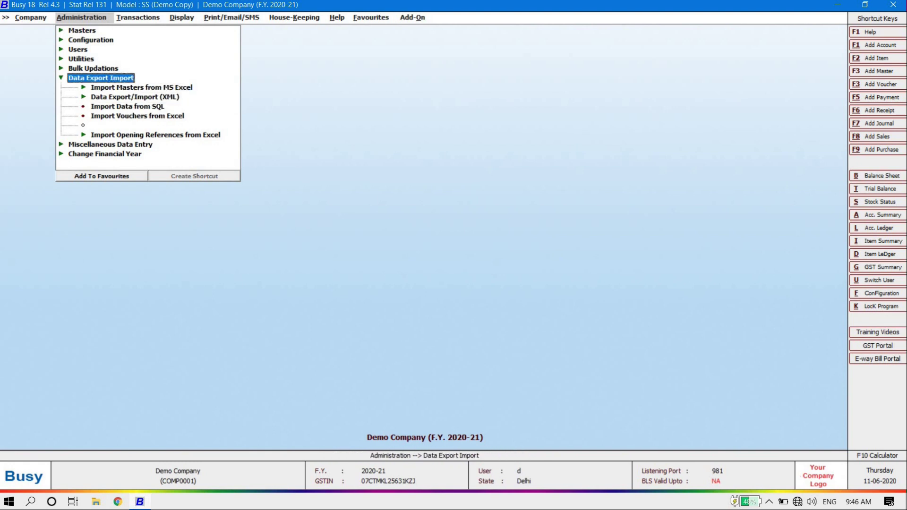
pyautogui.press('Left')
pyautogui.press('Down')
pyautogui.press('Up')
pyautogui.press('Down')
pyautogui.press('Up')
pyautogui.press('Down')
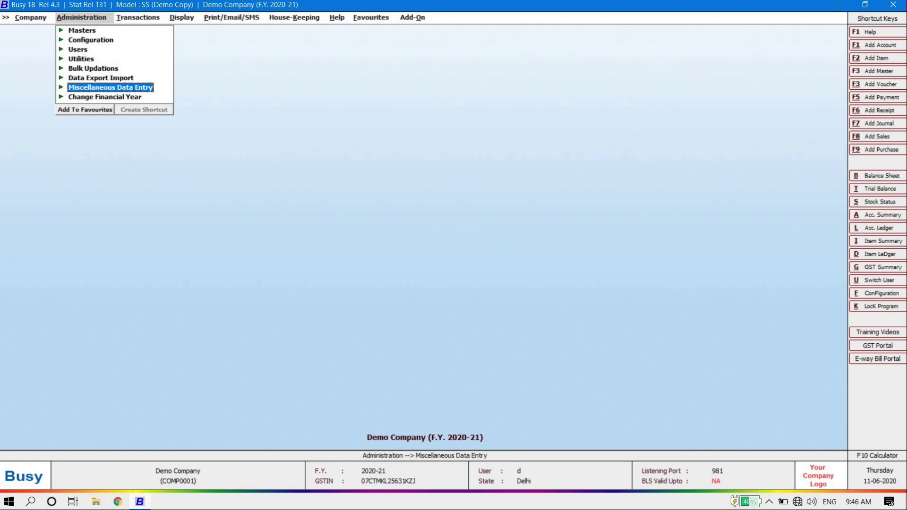
pyautogui.press('Return')
pyautogui.press('Left')
pyautogui.press('Left')
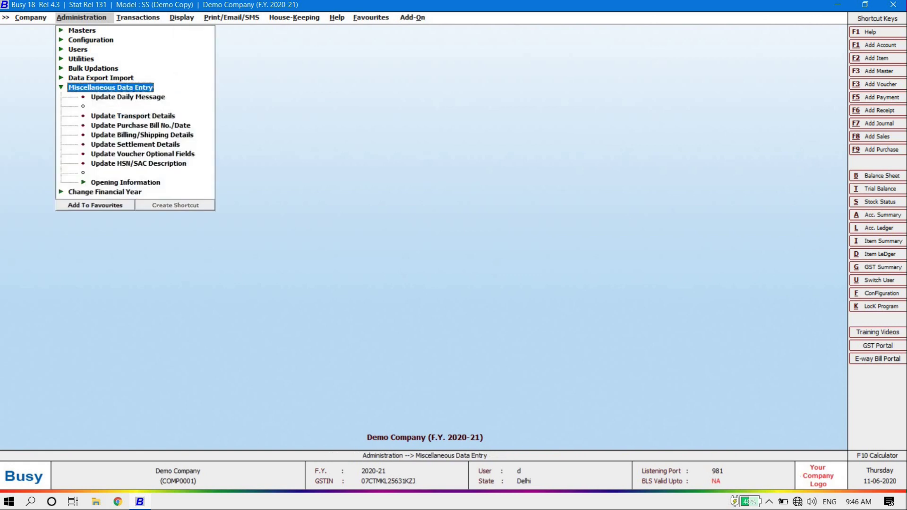
pyautogui.press('Down')
pyautogui.press('Return')
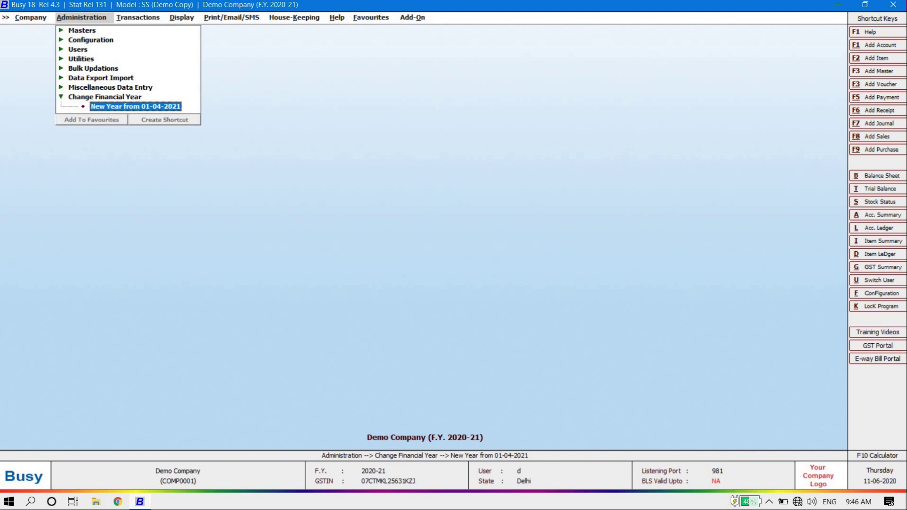
pyautogui.press('Left')
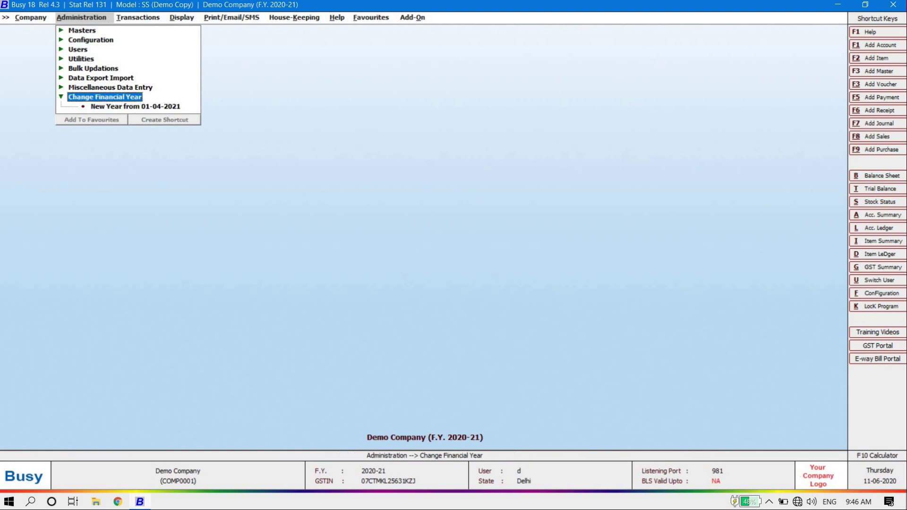
pyautogui.press('Left')
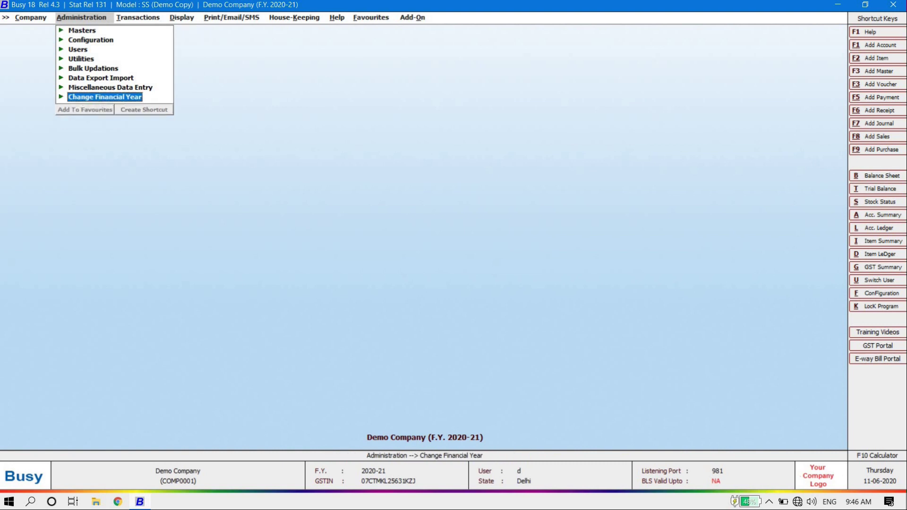
pyautogui.press('Right')
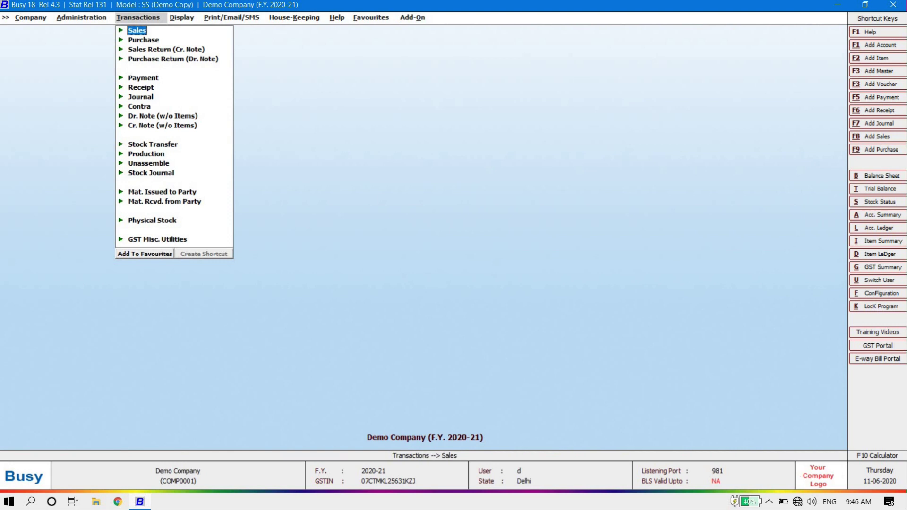
pyautogui.press('Right')
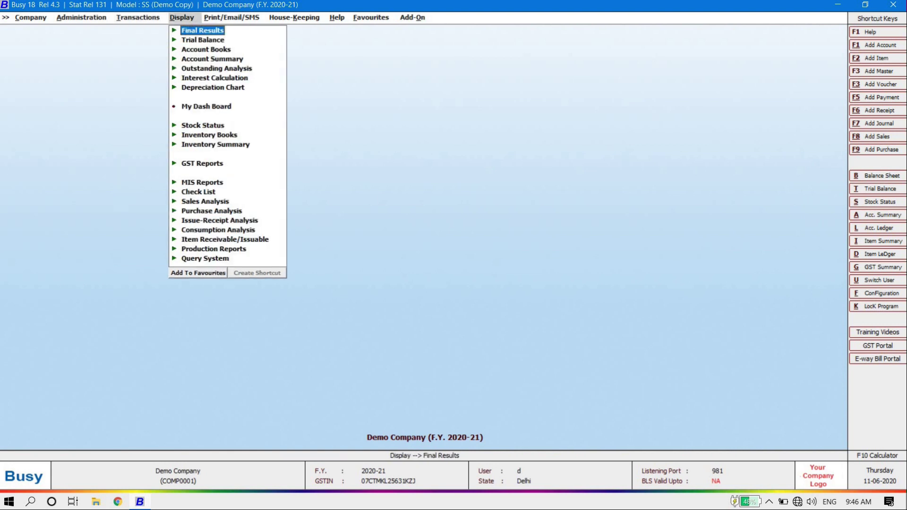
# Step: Browse the Display reports from Trial Balance down to Consumption Analysis
pyautogui.press('Down')
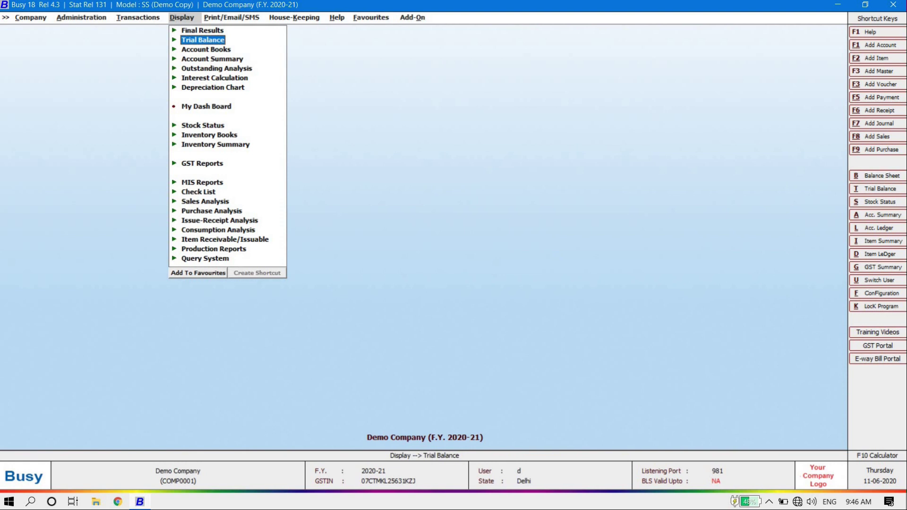
pyautogui.press('Down')
pyautogui.press('Down')
pyautogui.press('Down')
pyautogui.press('Down')
pyautogui.press('Down')
pyautogui.press('Down')
pyautogui.press('Down')
pyautogui.press('Down')
pyautogui.press('Down')
pyautogui.press('Down')
pyautogui.press('Down')
pyautogui.press('Down')
pyautogui.press('Down')
pyautogui.press('Down')
pyautogui.press('Down')
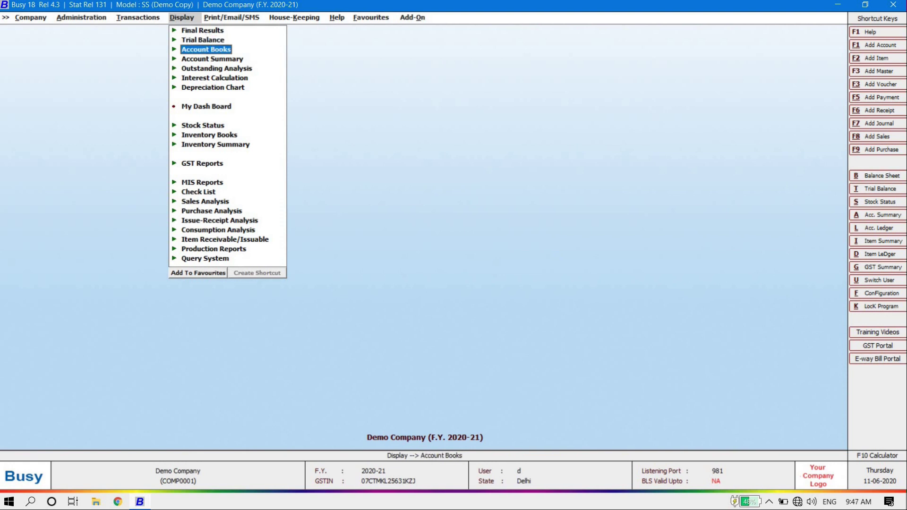
pyautogui.press('Down')
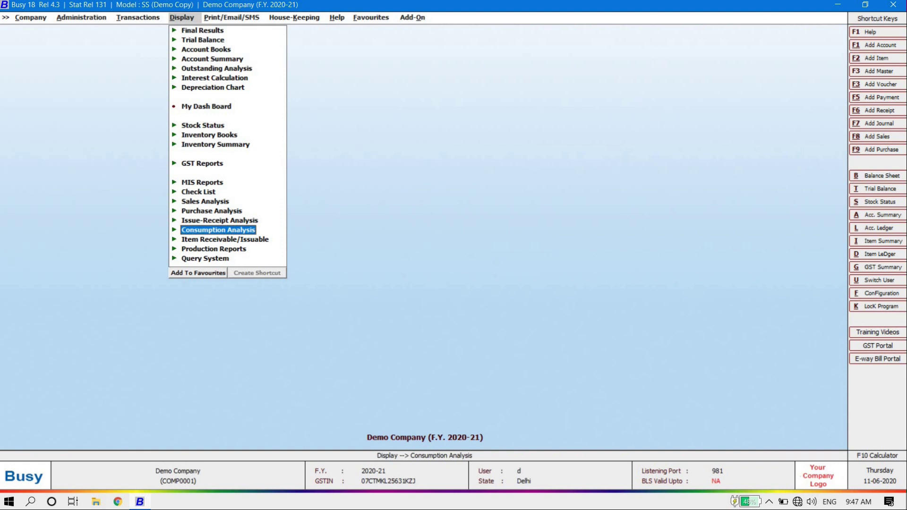
pyautogui.press('Right')
pyautogui.press('Left')
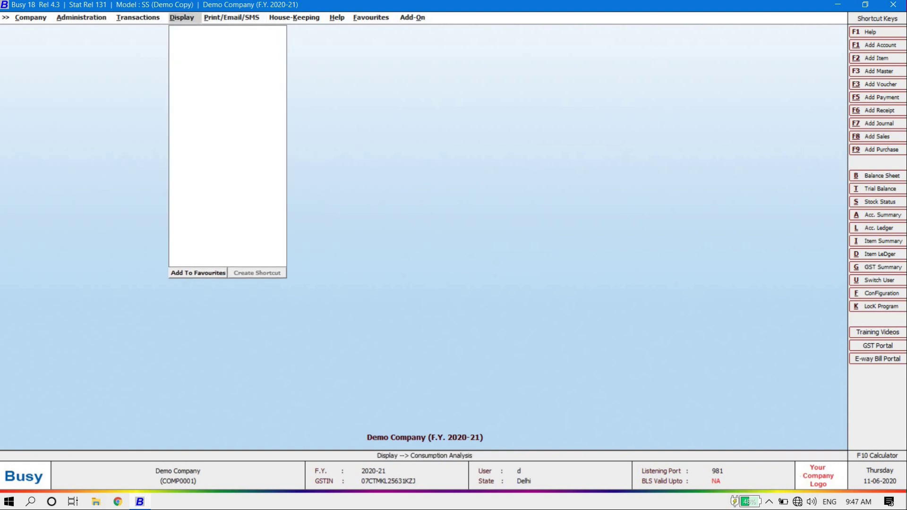
pyautogui.press('Right')
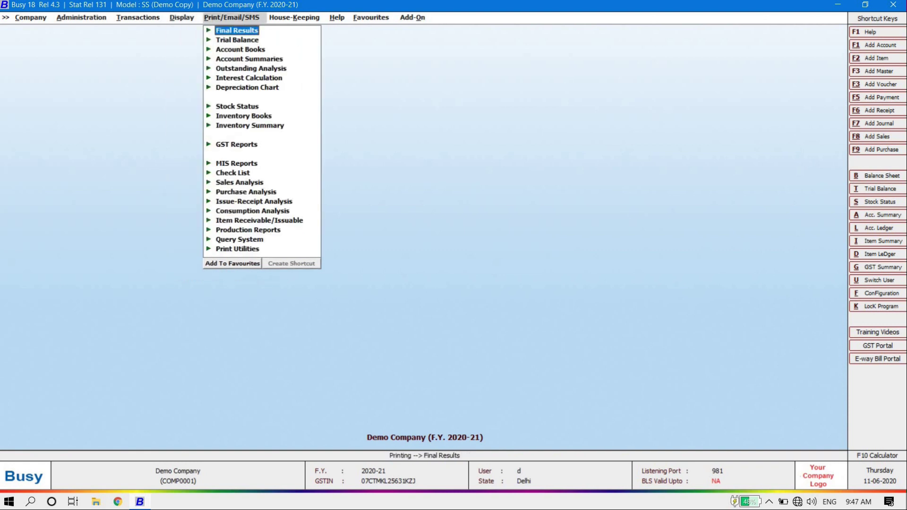
pyautogui.press('Left')
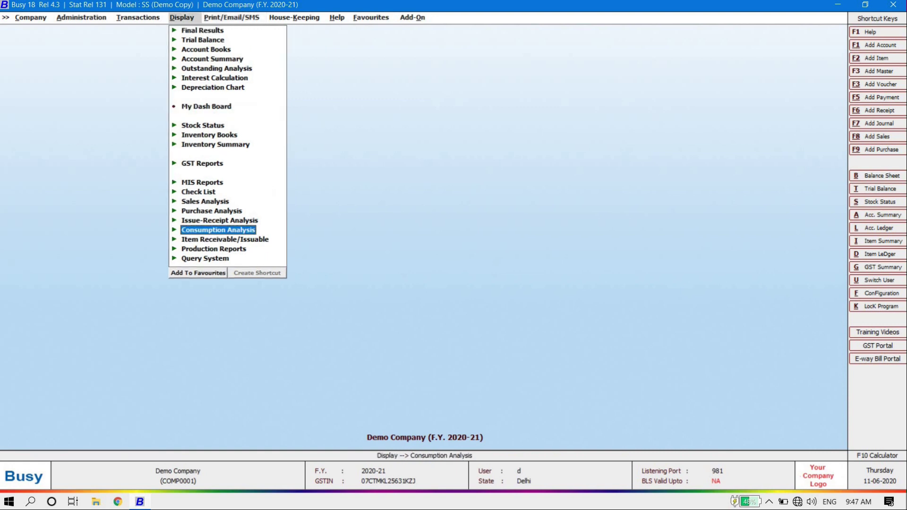
# Step: Check Outstanding Analysis and Account Summary, then move to the Print/Email/SMS menu
pyautogui.press('Up')
pyautogui.press('Up')
pyautogui.press('Up')
pyautogui.press('Up')
pyautogui.press('Up')
pyautogui.press('Up')
pyautogui.press('Up')
pyautogui.press('Up')
pyautogui.press('Up')
pyautogui.press('Up')
pyautogui.press('Up')
pyautogui.press('Up')
pyautogui.press('Up')
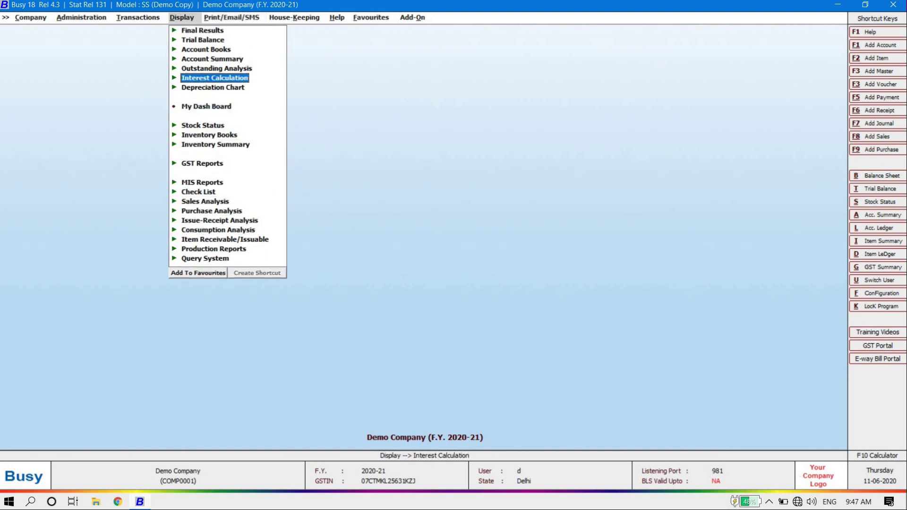
pyautogui.press('Up')
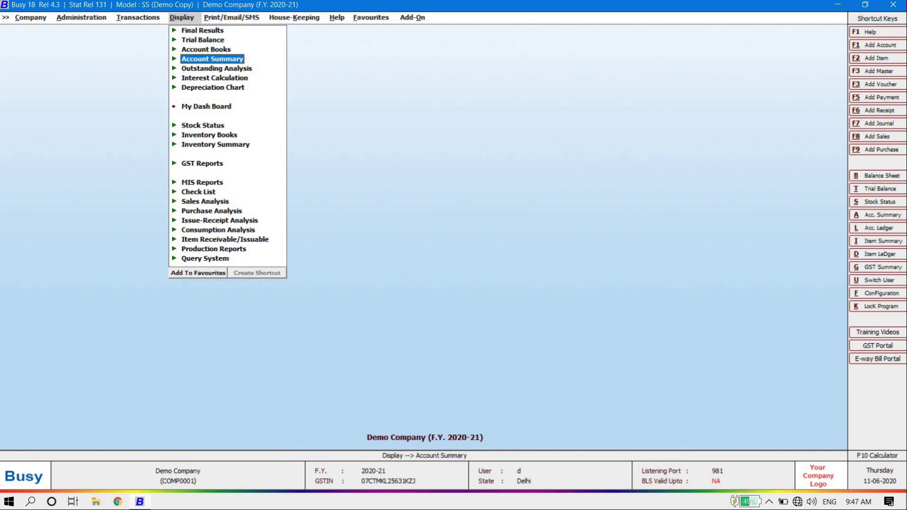
pyautogui.press('Down')
pyautogui.press('Up')
pyautogui.press('Right')
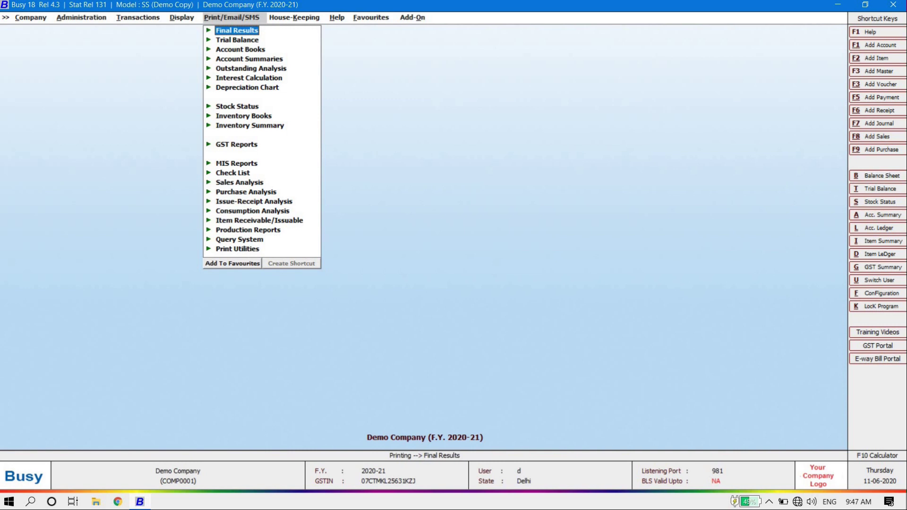
# Step: Review House-Keeping utilities like Update Master Balances, Recalculate Item Tax and Rewrite Books, then reach Help
pyautogui.press('Left')
pyautogui.press('Right')
pyautogui.press('Right')
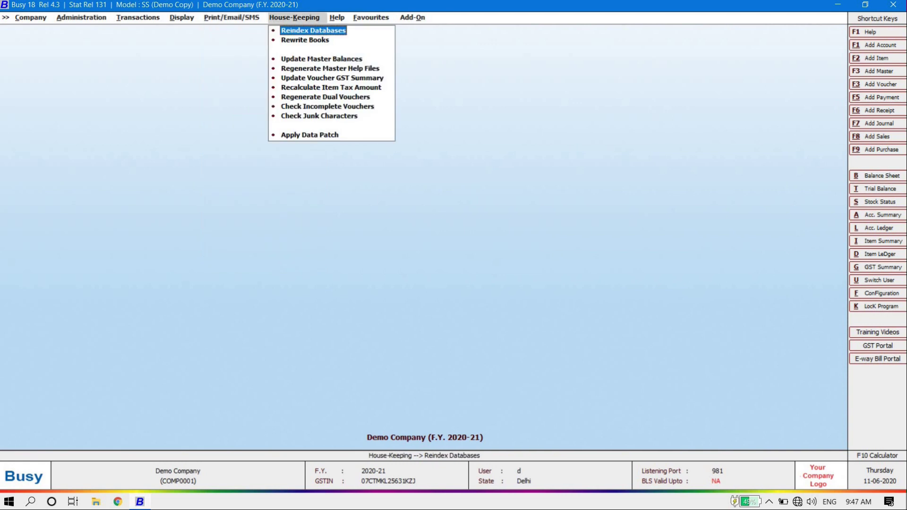
pyautogui.press('Down')
pyautogui.press('Down')
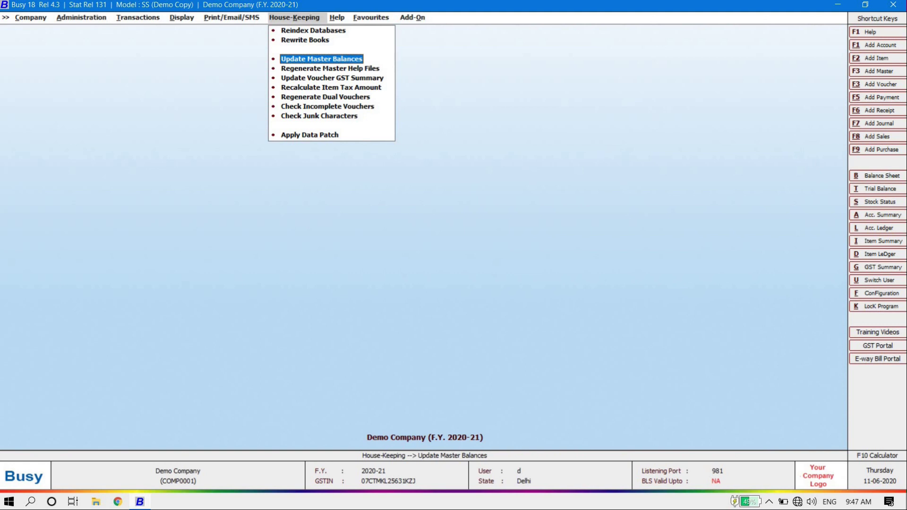
pyautogui.press('Down')
pyautogui.press('Up')
pyautogui.press('Down')
pyautogui.press('Down')
pyautogui.press('Down')
pyautogui.press('Down')
pyautogui.press('Down')
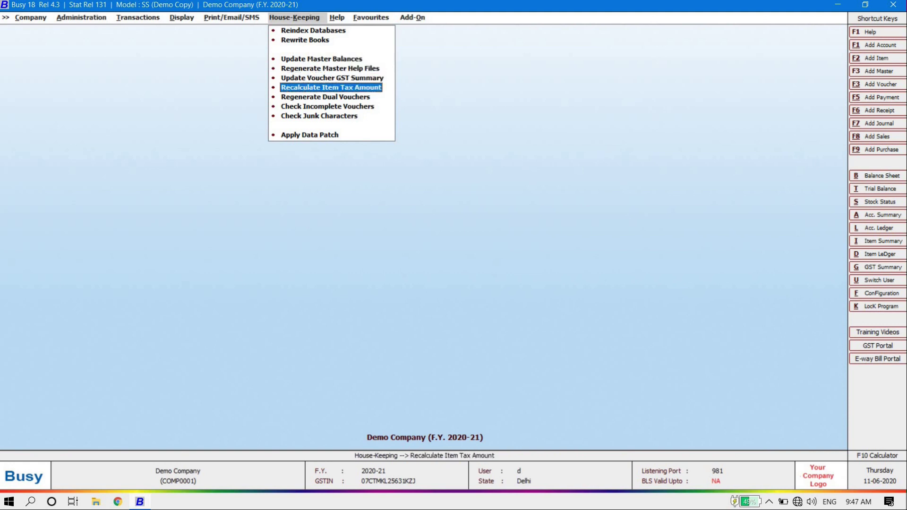
pyautogui.press('Up')
pyautogui.press('Up')
pyautogui.press('Up')
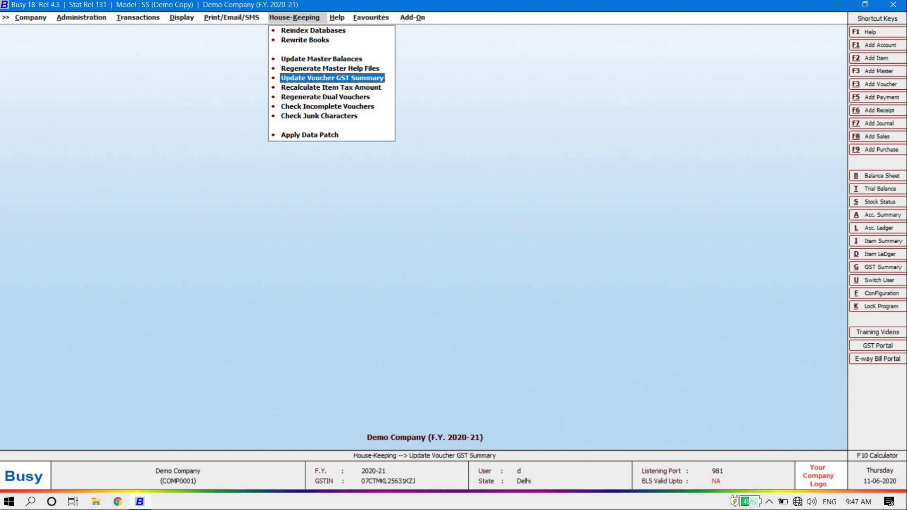
pyautogui.press('Down')
pyautogui.press('Down')
pyautogui.press('Down')
pyautogui.press('Down')
pyautogui.press('Down')
pyautogui.press('Down')
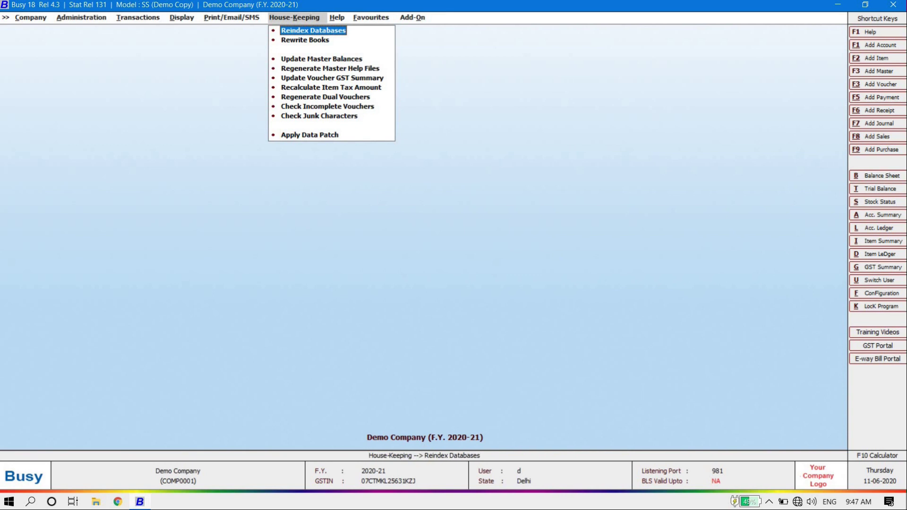
pyautogui.press('Down')
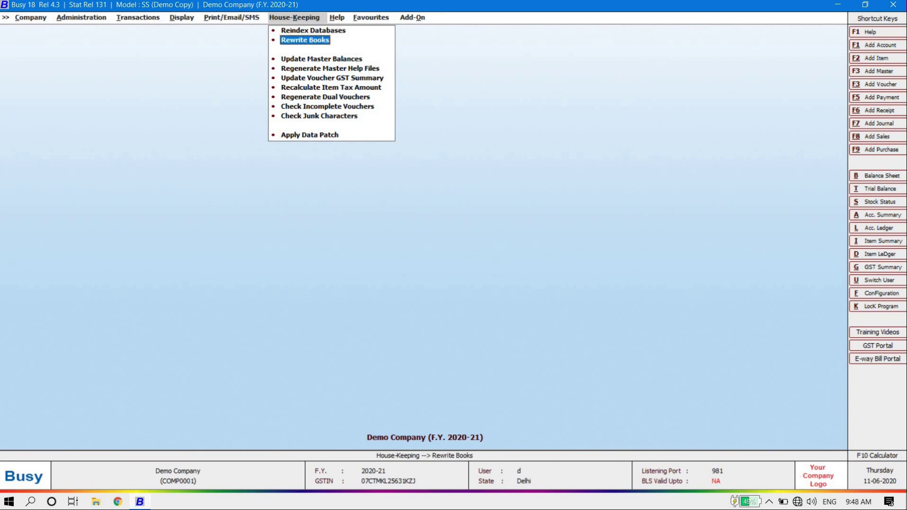
pyautogui.press('Right')
pyautogui.press('Up')
pyautogui.press('Up')
pyautogui.press('Up')
pyautogui.press('Up')
pyautogui.press('Up')
pyautogui.press('Up')
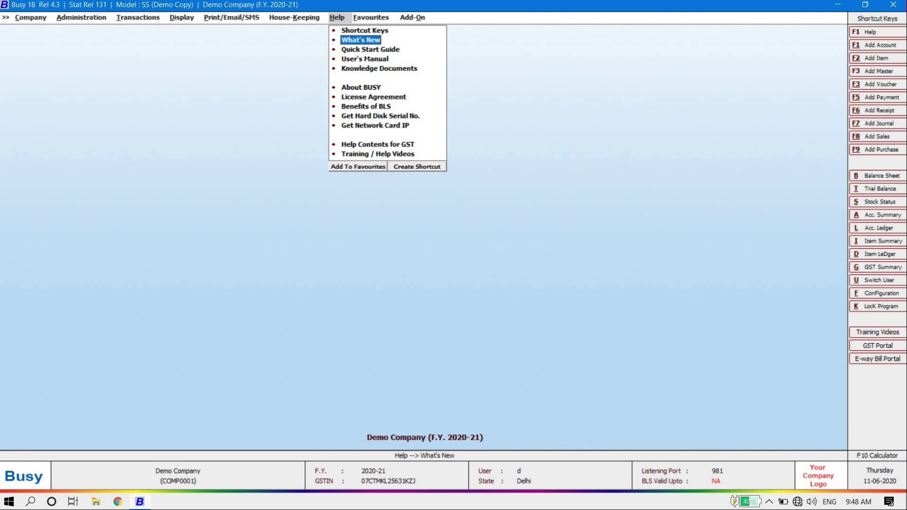
# Step: Browse Help entries such as Quick Start Guide and hard disk serial, then show the empty Favourites menu
pyautogui.press('Down')
pyautogui.press('Down')
pyautogui.press('Up')
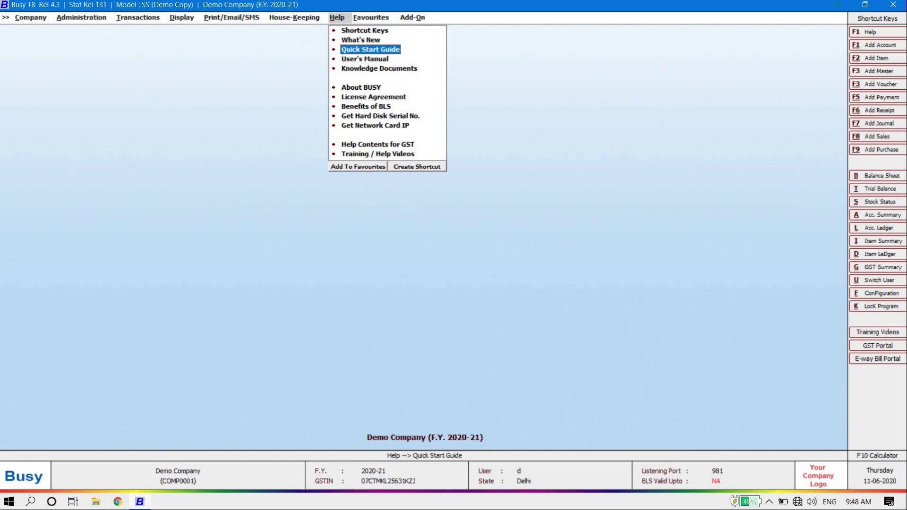
pyautogui.press('Down')
pyautogui.press('Down')
pyautogui.press('Down')
pyautogui.press('Down')
pyautogui.press('Down')
pyautogui.press('Down')
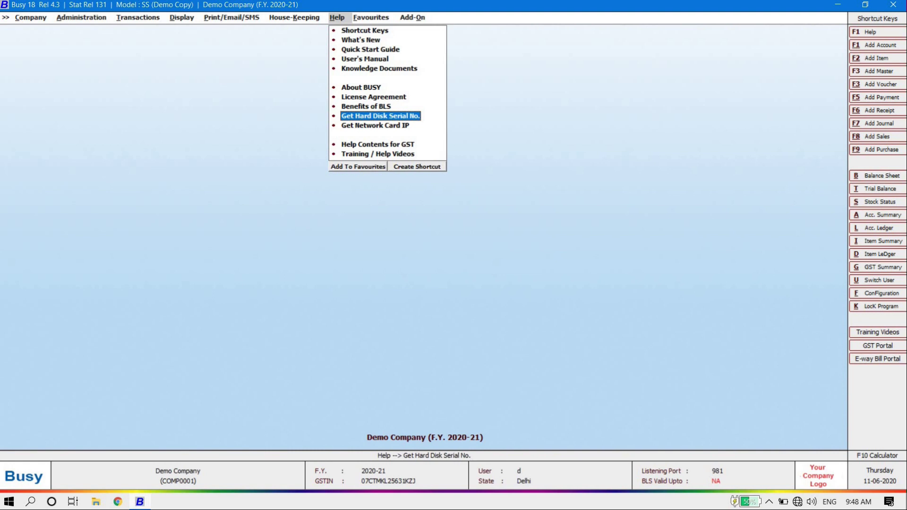
pyautogui.press('Down')
pyautogui.press('Down')
pyautogui.press('Down')
pyautogui.press('Right')
pyautogui.press('Right')
pyautogui.press('Left')
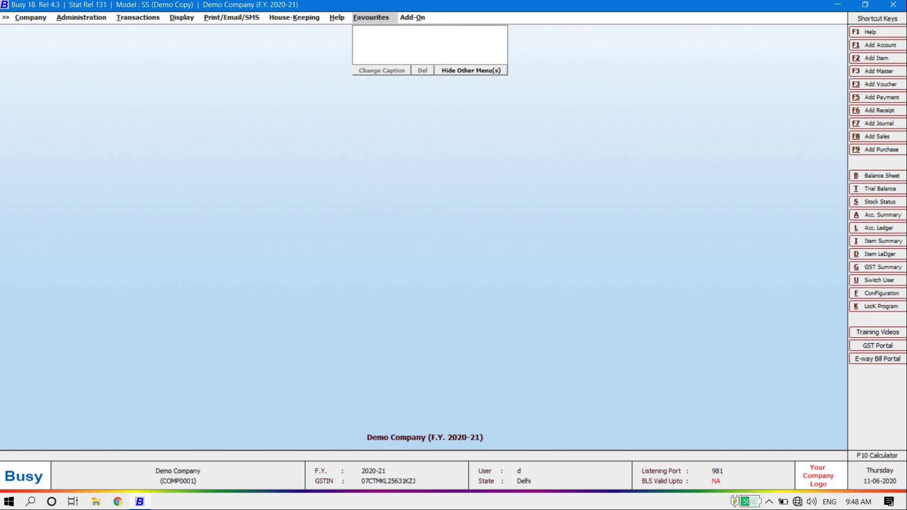
# Step: Look over the Add-On bar-code and label printing options, then close the Favourites menu
pyautogui.press('Right')
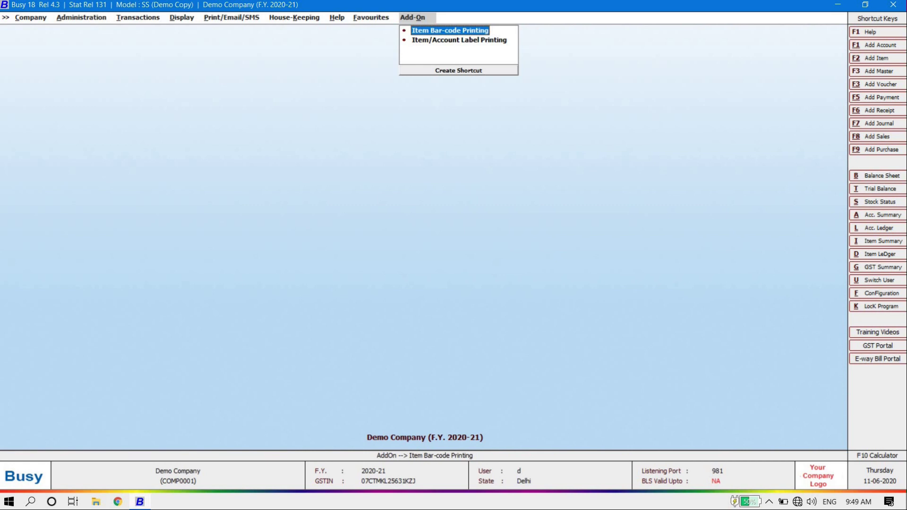
pyautogui.press('Down')
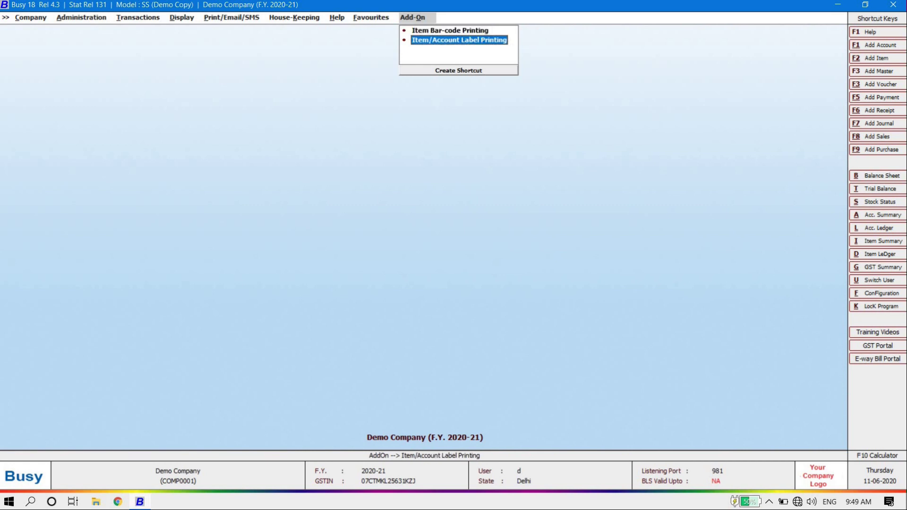
pyautogui.press('Up')
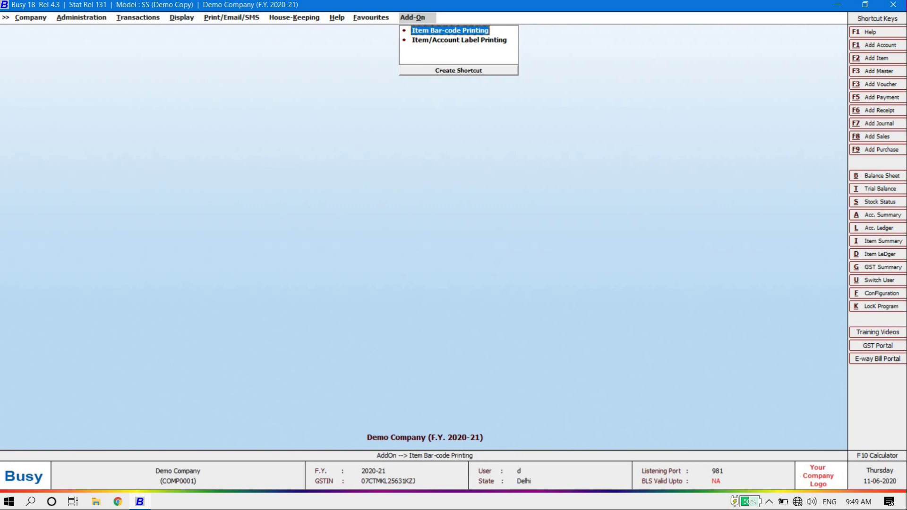
pyautogui.press('Down')
pyautogui.press('Left')
pyautogui.press('Left')
pyautogui.press('Left')
pyautogui.press('Left')
pyautogui.press('Left')
pyautogui.press('Left')
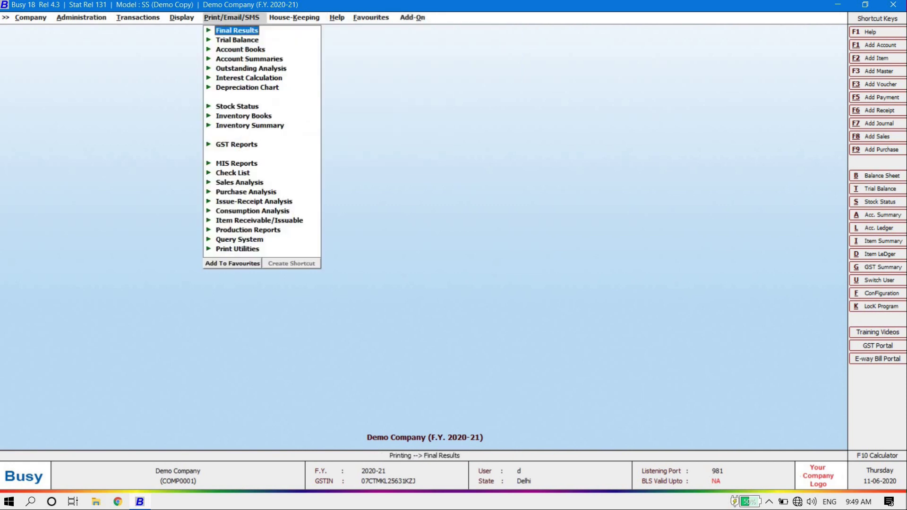
pyautogui.press('Right')
pyautogui.press('Right')
pyautogui.press('Right')
pyautogui.press('Right')
pyautogui.press('Right')
pyautogui.press('Right')
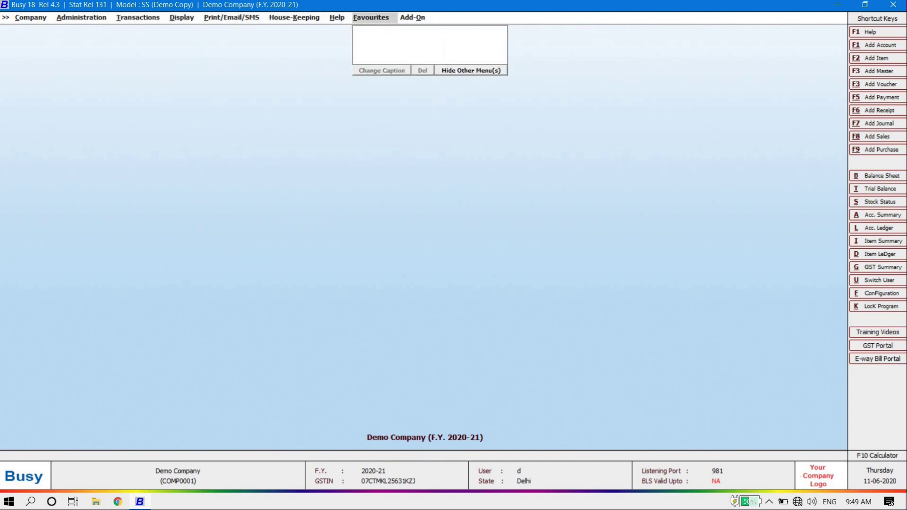
pyautogui.press('Escape')
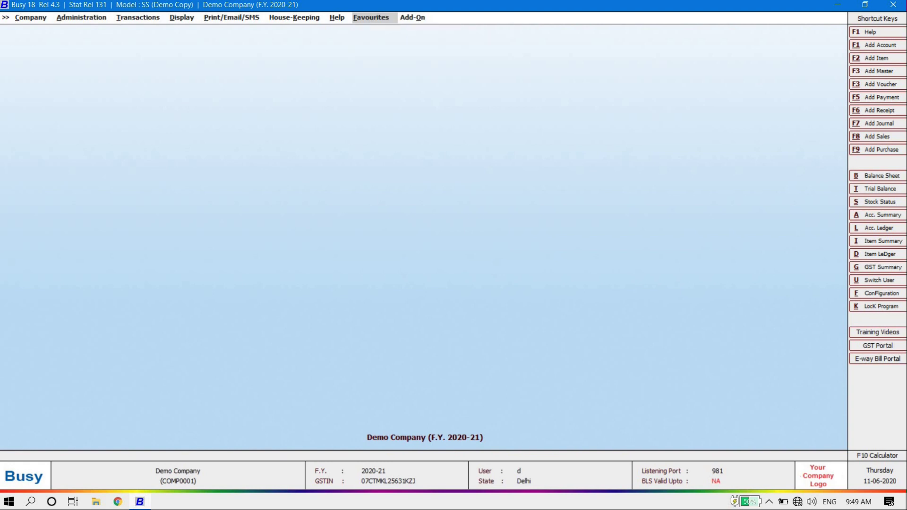
pyautogui.press('Left')
pyautogui.press('Left')
pyautogui.press('Left')
pyautogui.press('Left')
pyautogui.press('Left')
pyautogui.press('Left')
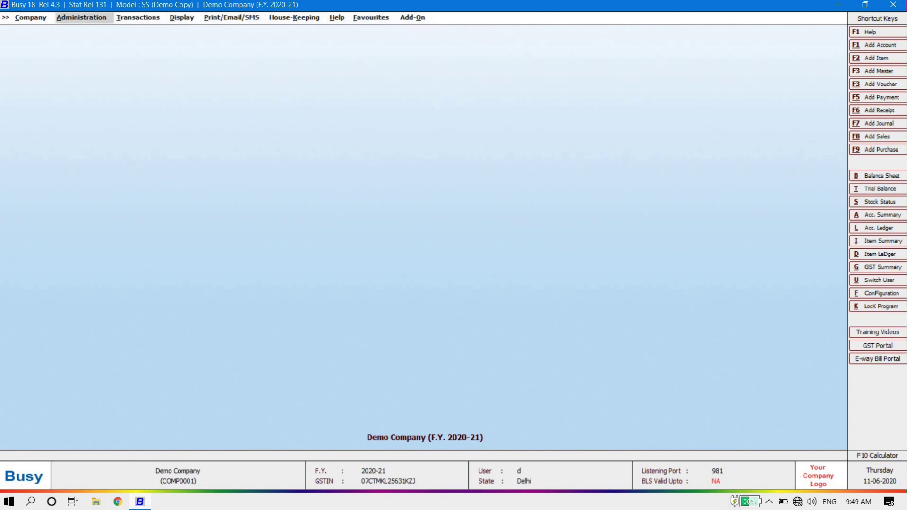
# Step: Go to Administration > Masters > Account > Add to open a blank Add Account Master form
pyautogui.press('Return')
pyautogui.press('Up')
pyautogui.press('Up')
pyautogui.press('Up')
pyautogui.press('Up')
pyautogui.press('Up')
pyautogui.press('Up')
pyautogui.press('Up')
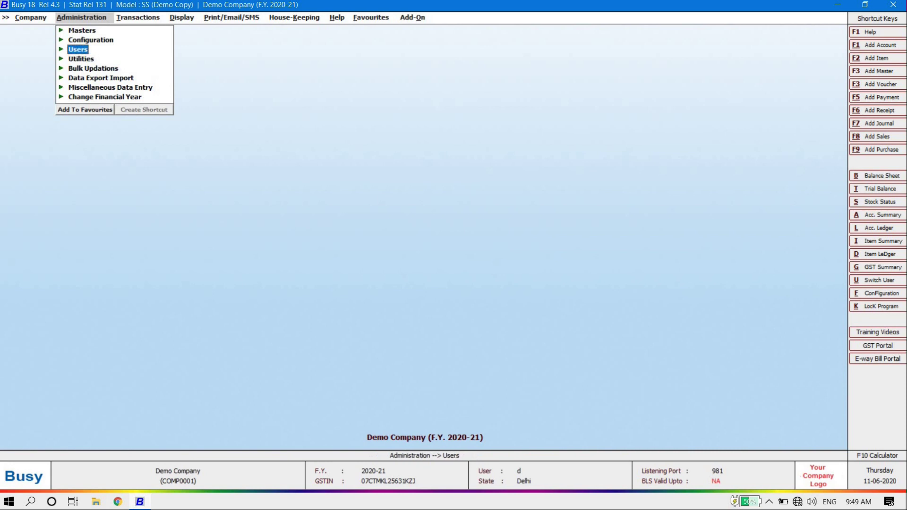
pyautogui.press('Return')
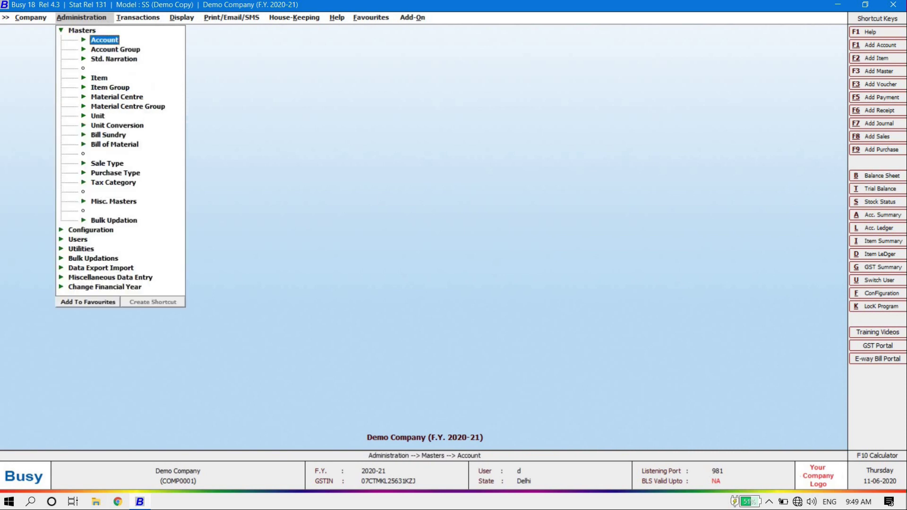
pyautogui.press('Down')
pyautogui.press('Down')
pyautogui.press('Down')
pyautogui.press('Down')
pyautogui.press('Down')
pyautogui.press('Down')
pyautogui.press('Down')
pyautogui.press('Down')
pyautogui.press('Down')
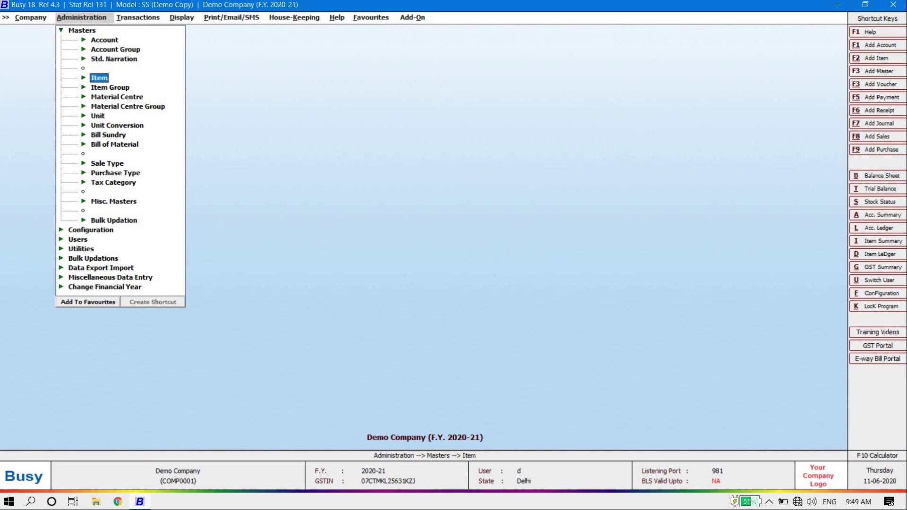
pyautogui.press('Down')
pyautogui.press('Down')
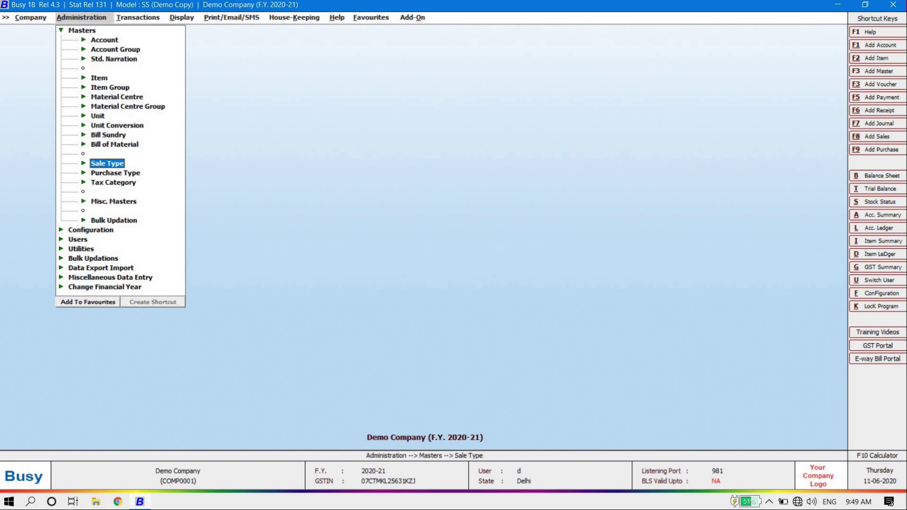
pyautogui.press('Up')
pyautogui.press('Up')
pyautogui.press('Up')
pyautogui.press('Up')
pyautogui.press('Up')
pyautogui.press('Up')
pyautogui.press('Up')
pyautogui.press('Up')
pyautogui.press('Up')
pyautogui.press('Up')
pyautogui.press('Up')
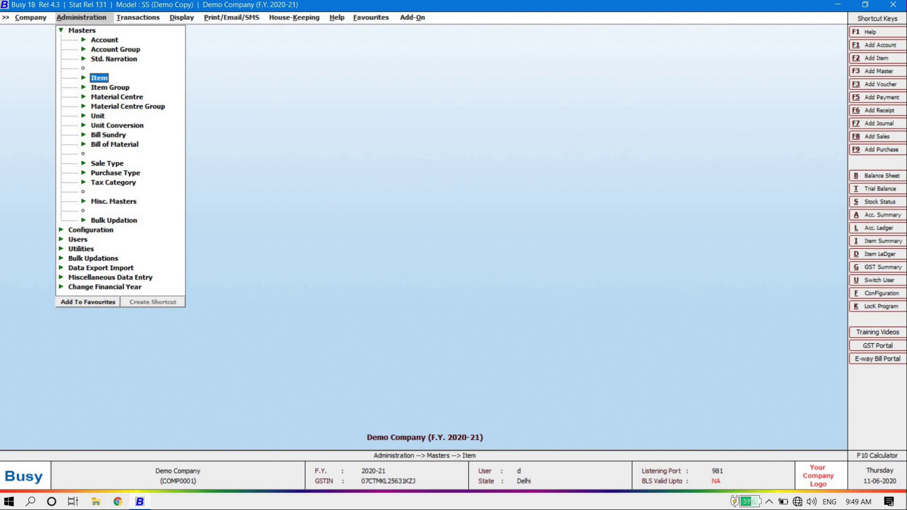
pyautogui.press('Return')
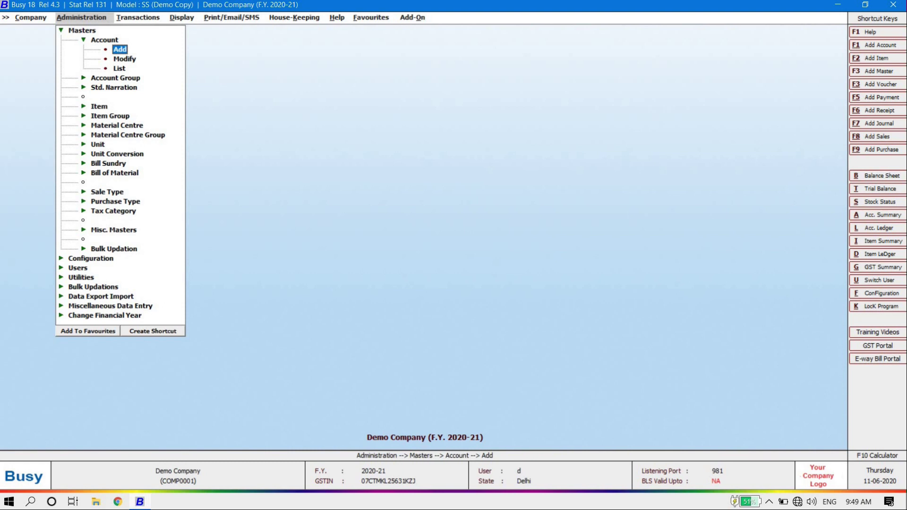
pyautogui.press('Down')
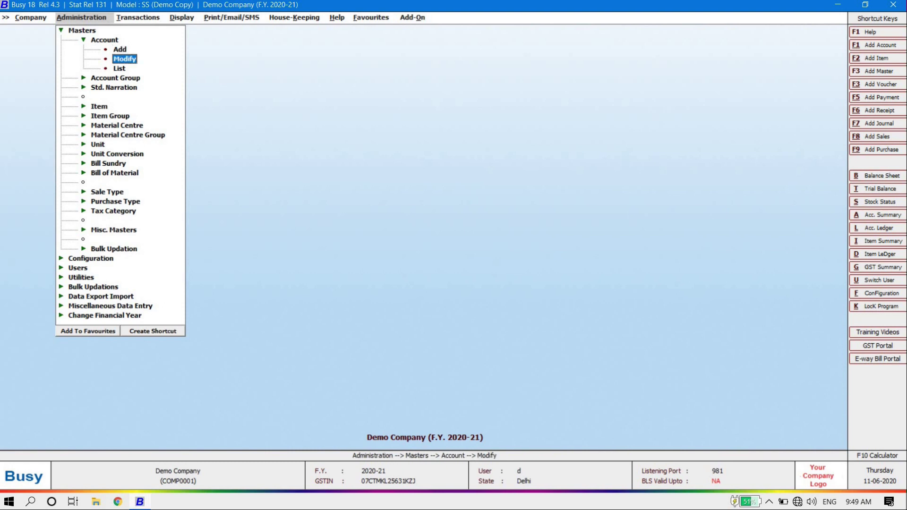
pyautogui.press('Down')
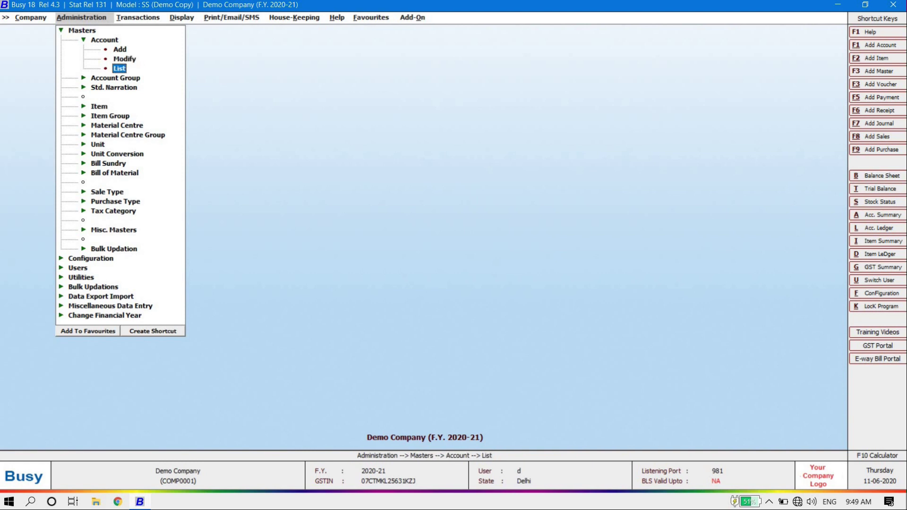
pyautogui.press('Up')
pyautogui.press('Up')
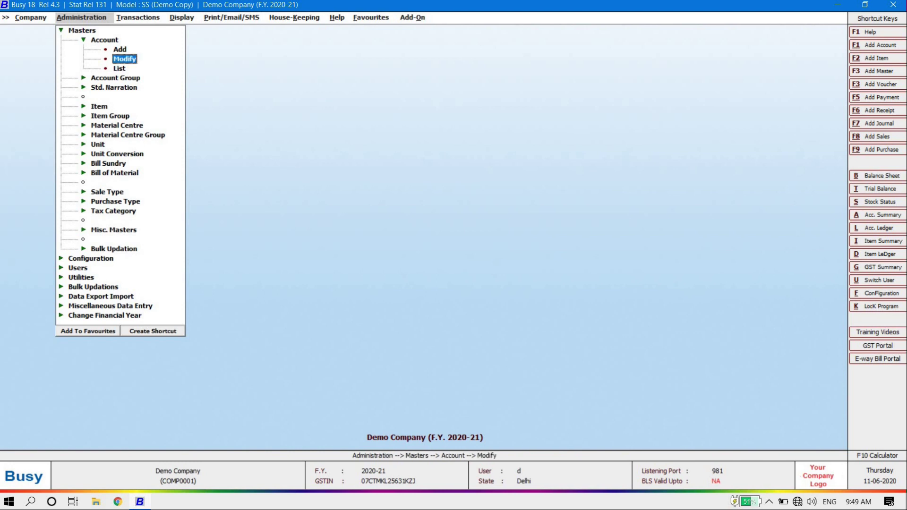
pyautogui.press('Return')
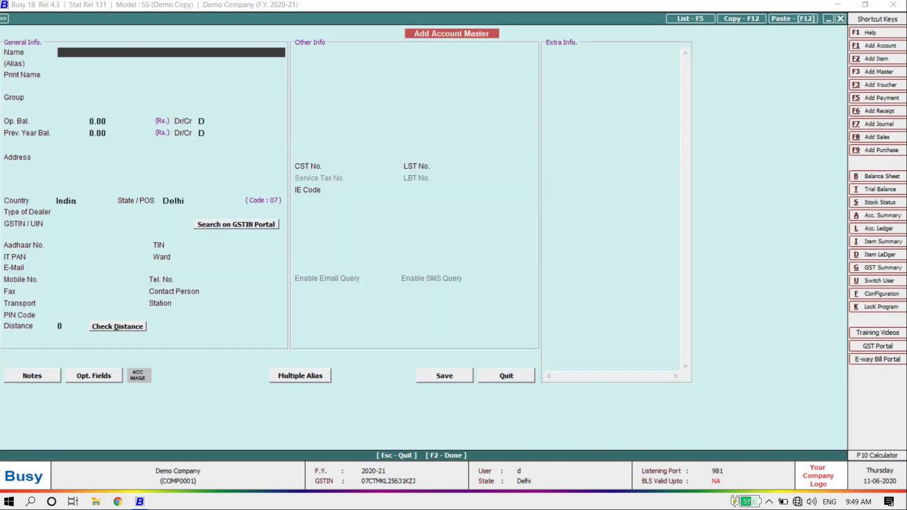
# Step: Name the account Ss Tradert under Sundry Debtors with a 25,000 Dr opening balance
pyautogui.write('ss tradertt')
pyautogui.press('Return')
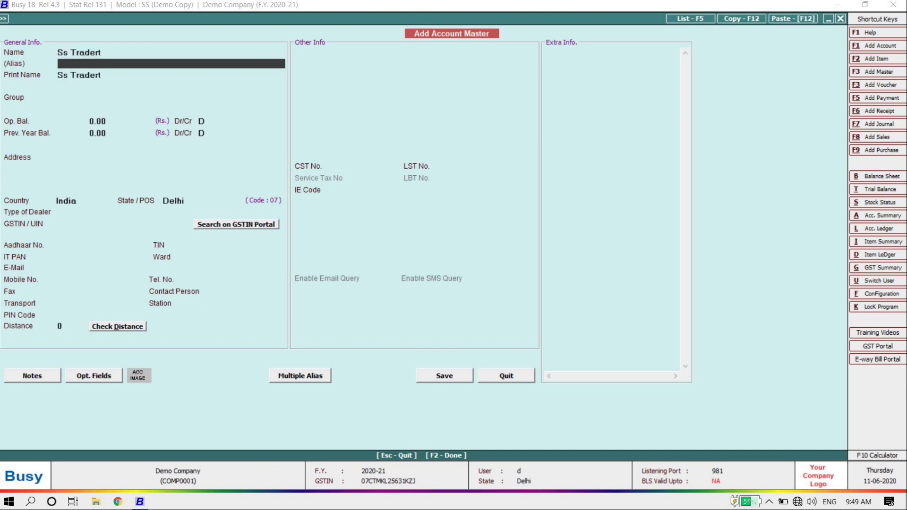
pyautogui.press('Return')
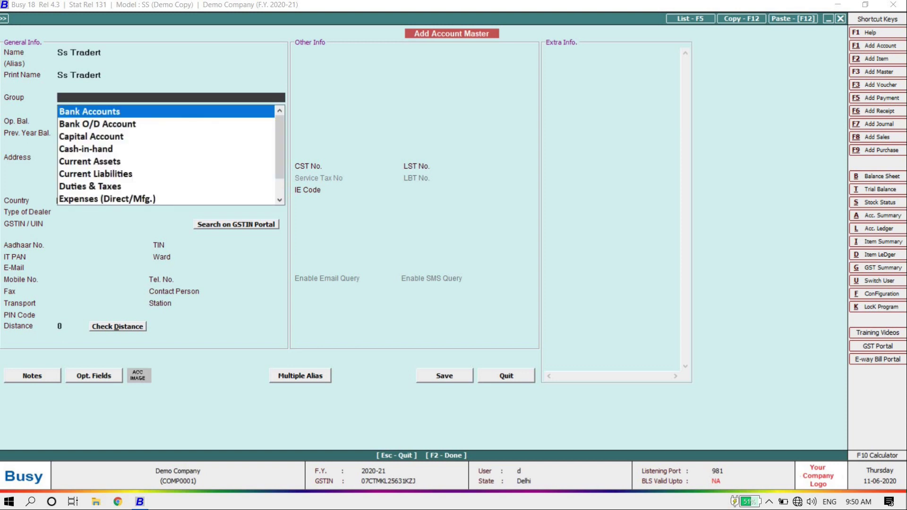
pyautogui.write('deb')
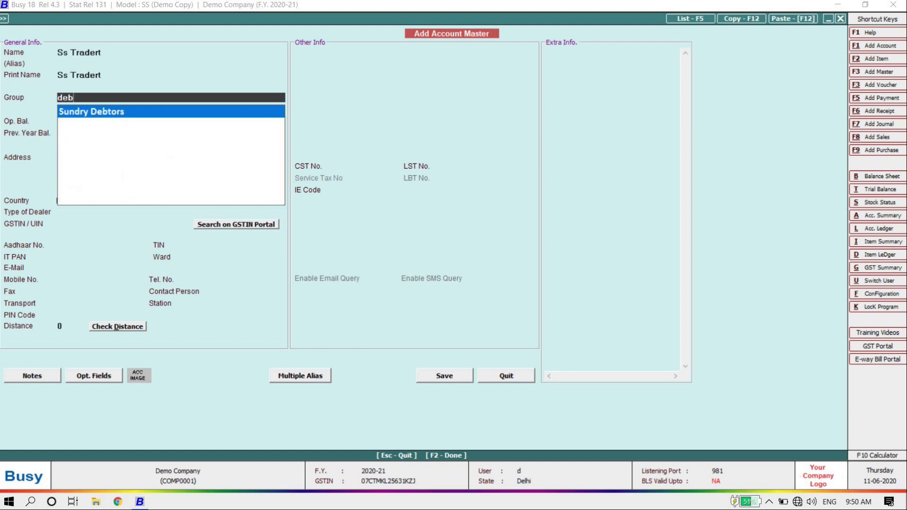
pyautogui.press('Return')
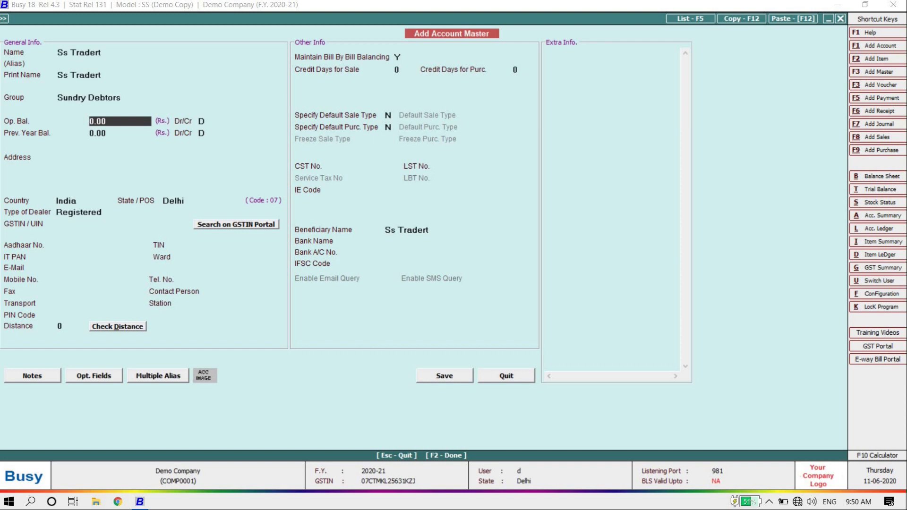
pyautogui.write('25000')
pyautogui.press('Return')
pyautogui.press('Return')
pyautogui.press('Return')
# Step: Enter the address 'delhi ncr' and set the state to Uttar Pradesh
pyautogui.press('Return')
pyautogui.press('Return')
pyautogui.press('Return')
pyautogui.press('Return')
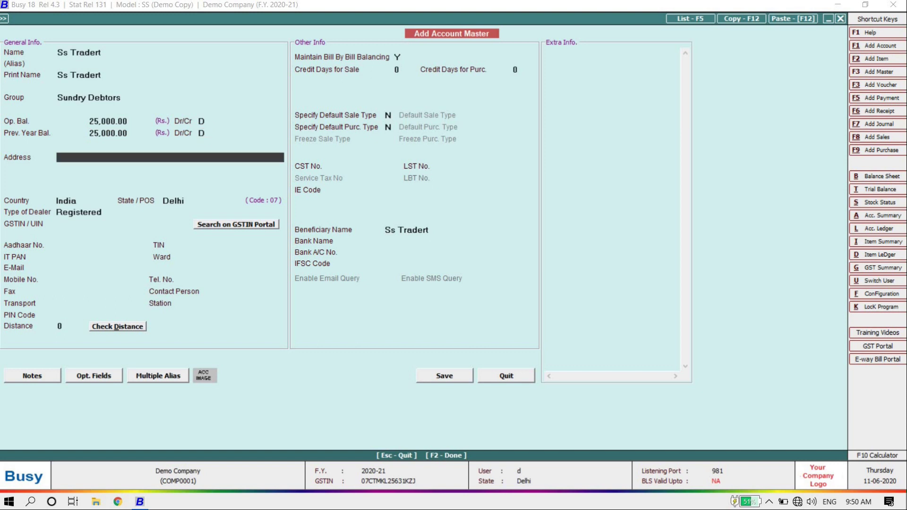
pyautogui.press('Up')
pyautogui.press('Up')
pyautogui.press('Up')
pyautogui.write('delhi ncr')
pyautogui.press('Return')
pyautogui.press('Return')
pyautogui.press('Return')
pyautogui.press('Return')
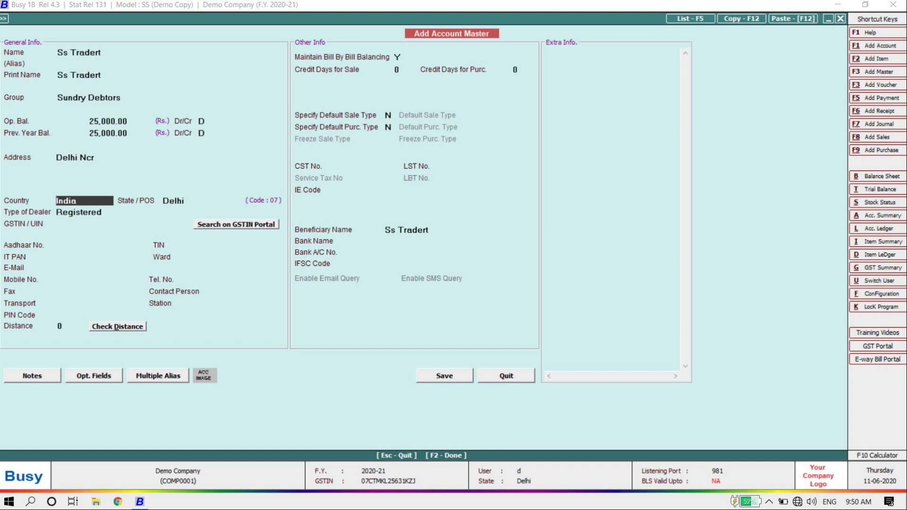
pyautogui.press('Return')
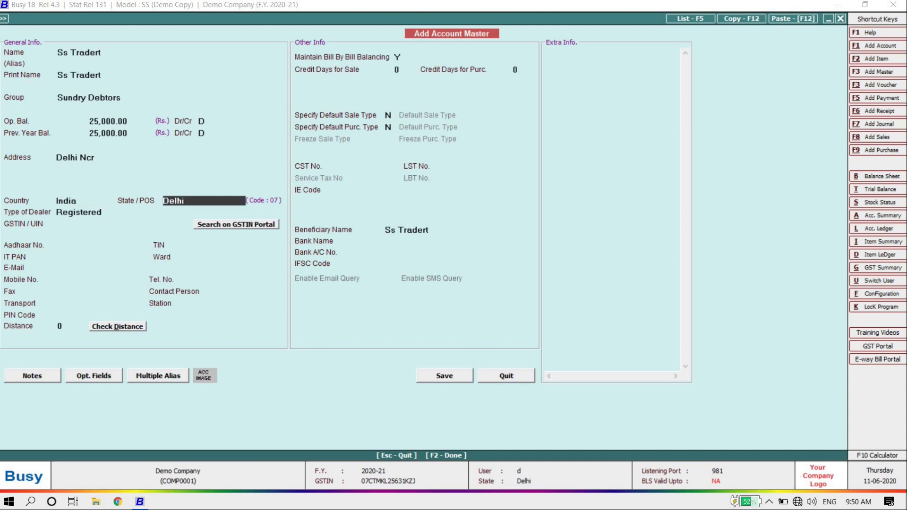
pyautogui.write('u')
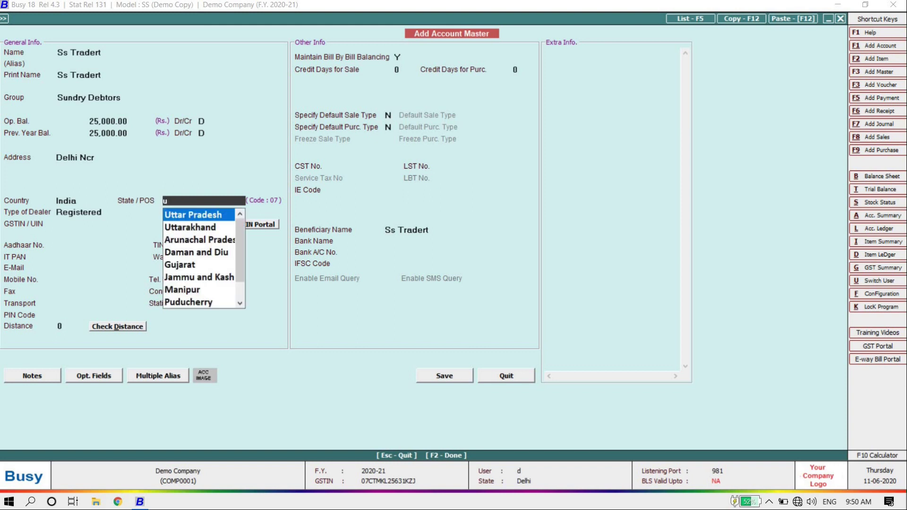
pyautogui.press('Return')
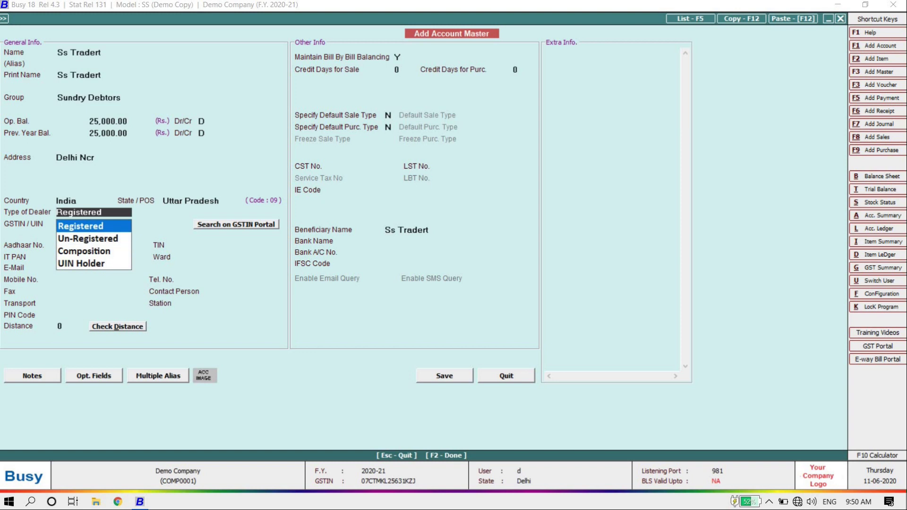
# Step: Set the dealer type to Un-Registered, leave GSTIN, Aadhaar and TIN blank, and save
pyautogui.press('Down')
pyautogui.press('Down')
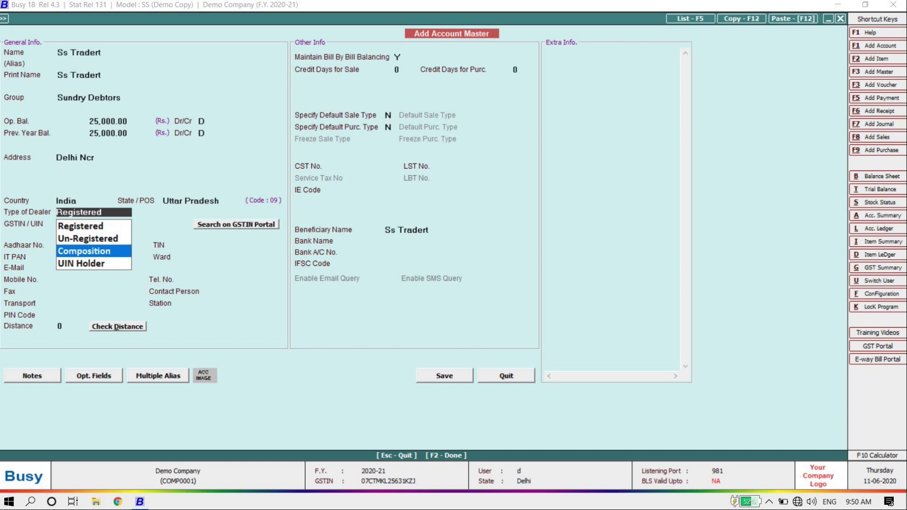
pyautogui.press('Down')
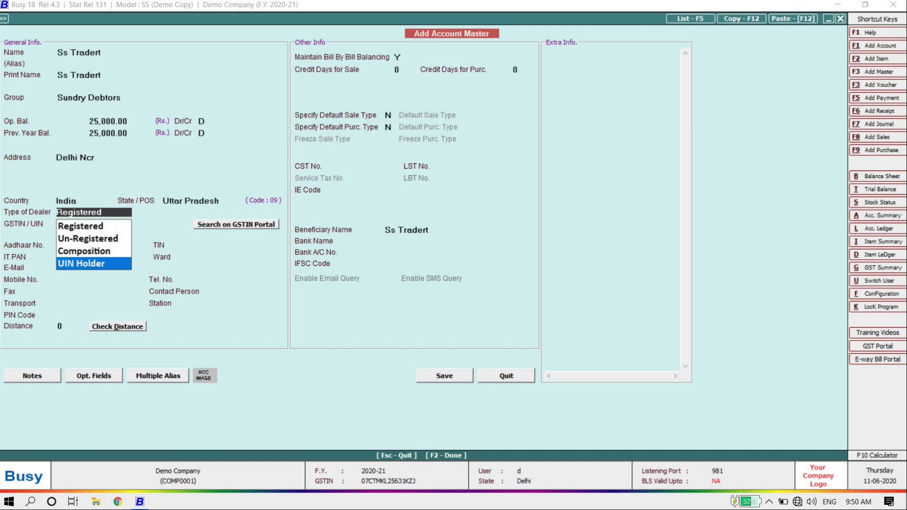
pyautogui.press('Up')
pyautogui.press('Up')
pyautogui.press('Return')
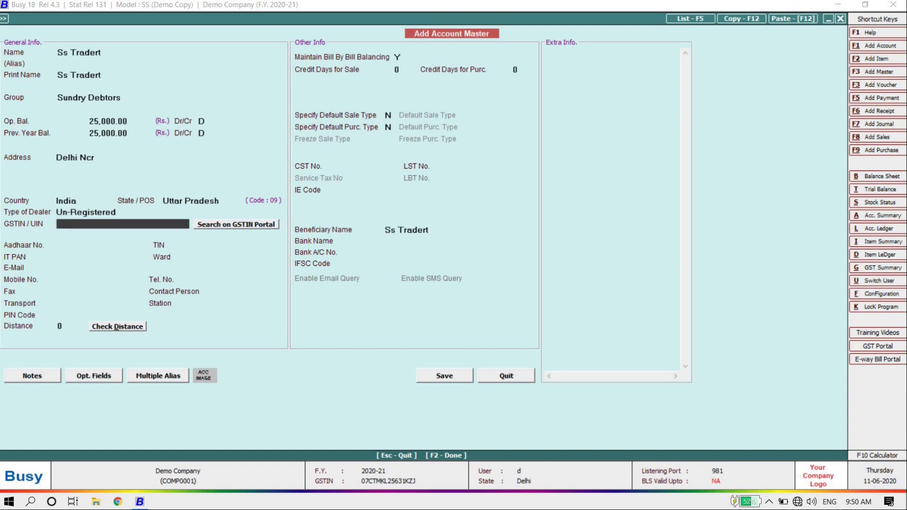
pyautogui.press('Return')
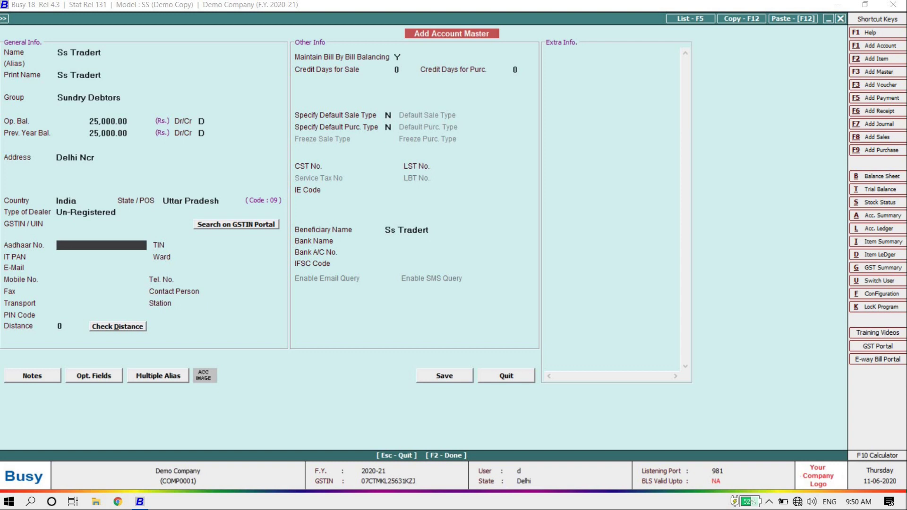
pyautogui.press('Return')
pyautogui.press('Return')
pyautogui.press('Return')
pyautogui.press('Return')
pyautogui.press('Return')
pyautogui.press('Return')
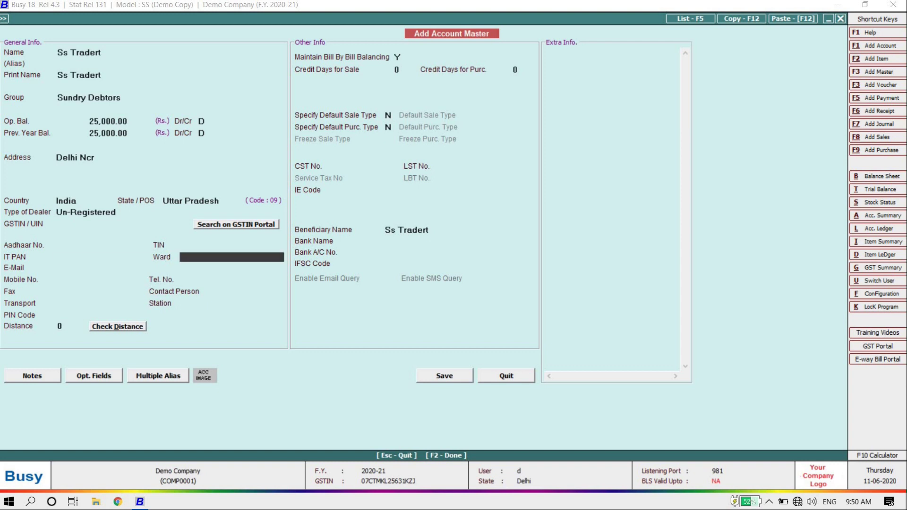
pyautogui.press('Return')
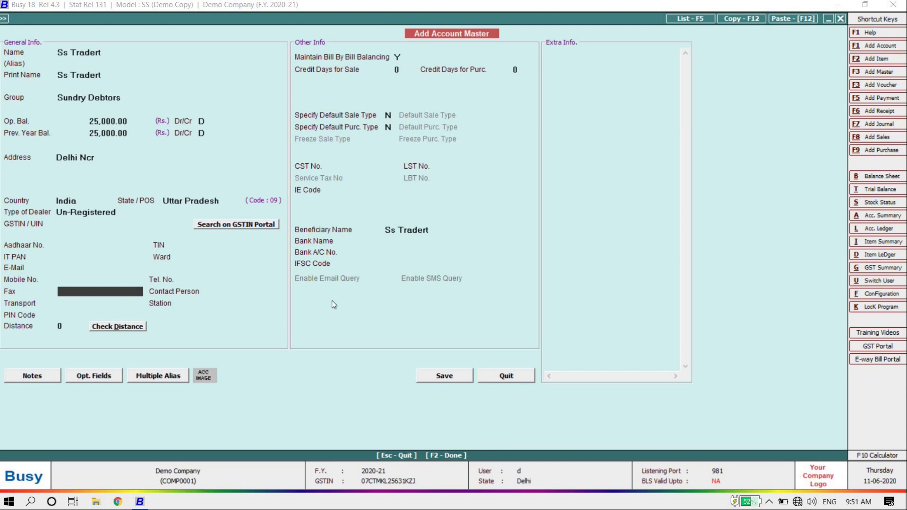
pyautogui.click(455, 374)
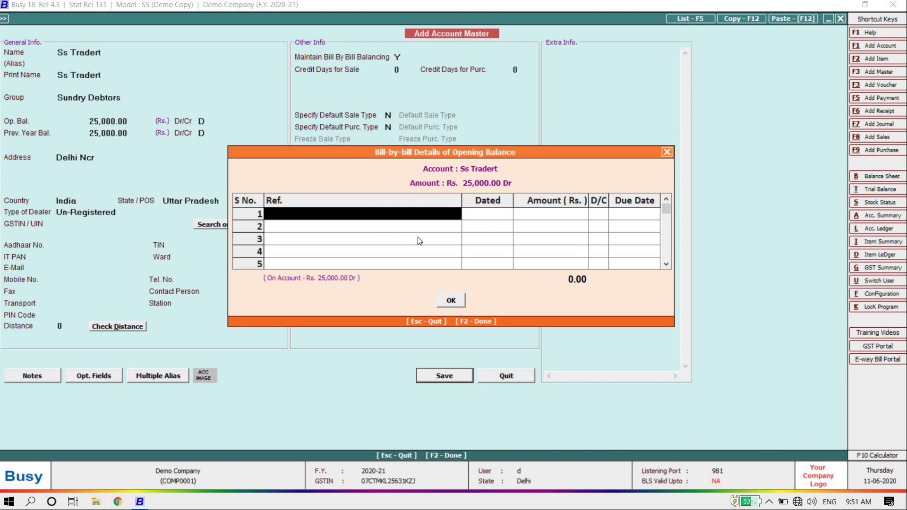
# Step: Record the opening balance as one 'last balance' bill and finish saving the account
pyautogui.write('last')
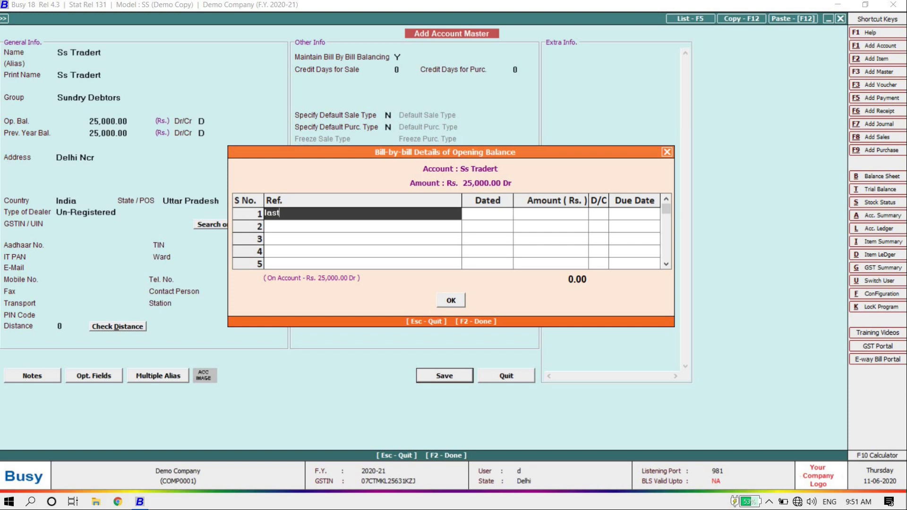
pyautogui.write(' balance')
pyautogui.press('Return')
pyautogui.press('Return')
pyautogui.press('Return')
pyautogui.press('Return')
pyautogui.press('Return')
pyautogui.press('Return')
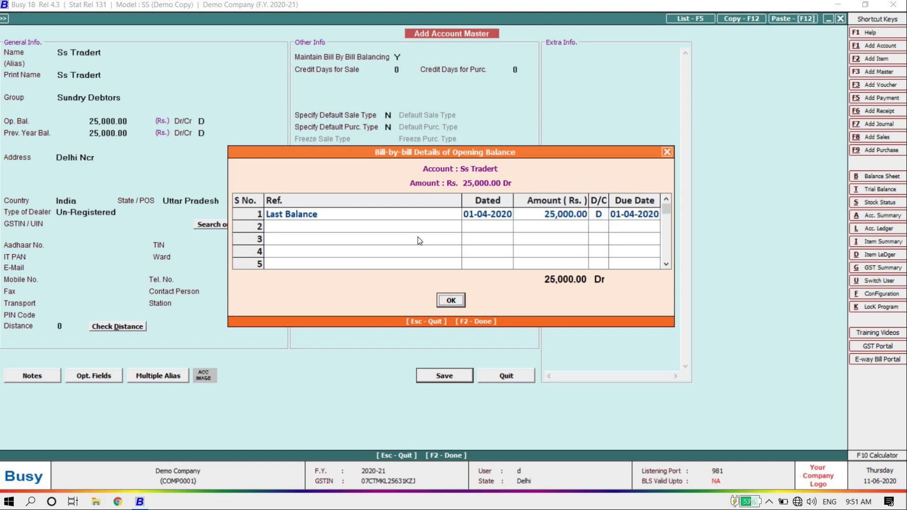
pyautogui.press('Escape')
pyautogui.press('Up')
pyautogui.press('Down')
pyautogui.press('Down')
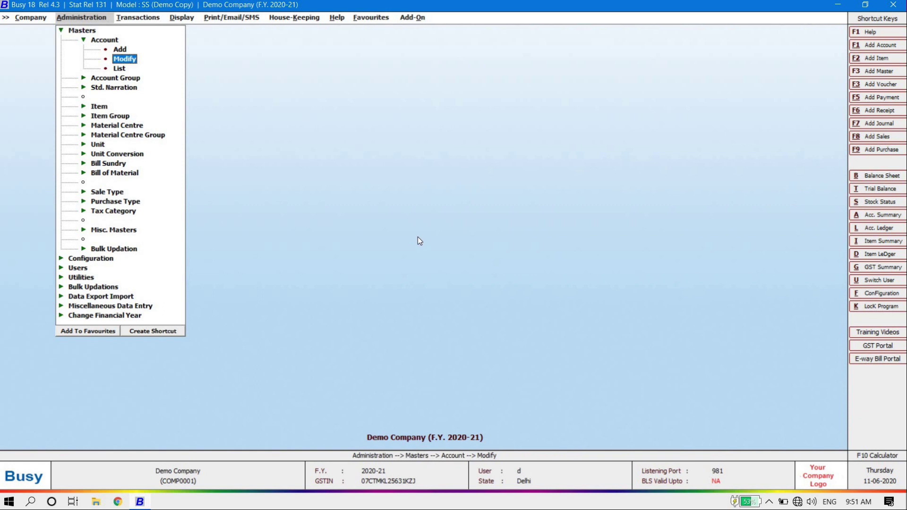
# Step: Open Ss Tradert under Account > Modify to confirm its Last Balance bill, then close it
pyautogui.press('Return')
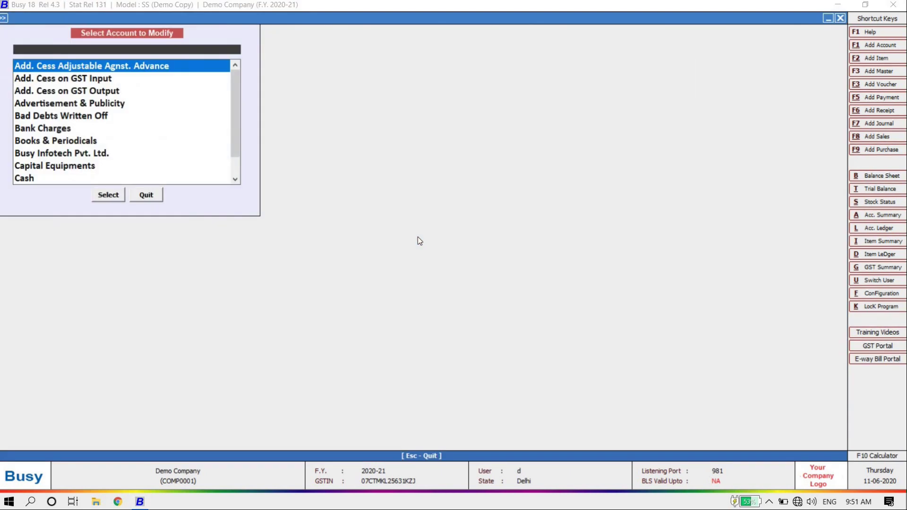
pyautogui.write('Ss Tradert')
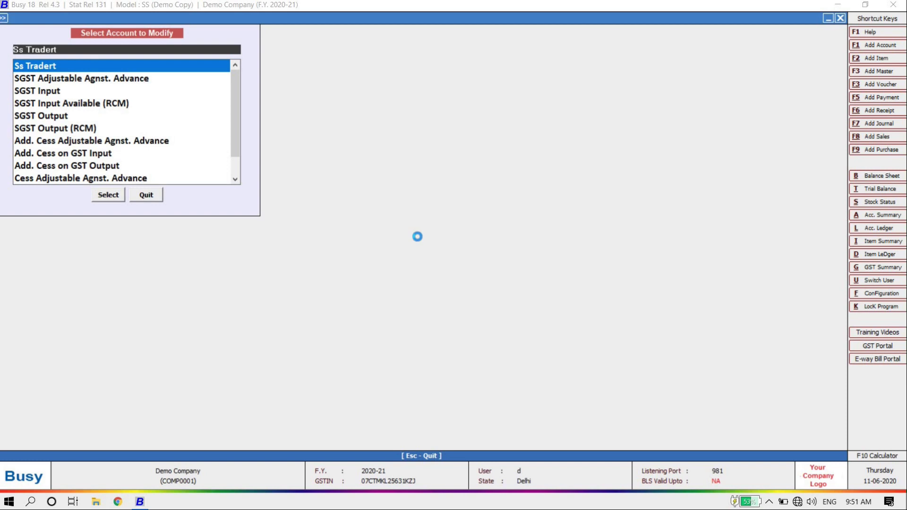
pyautogui.press('Return')
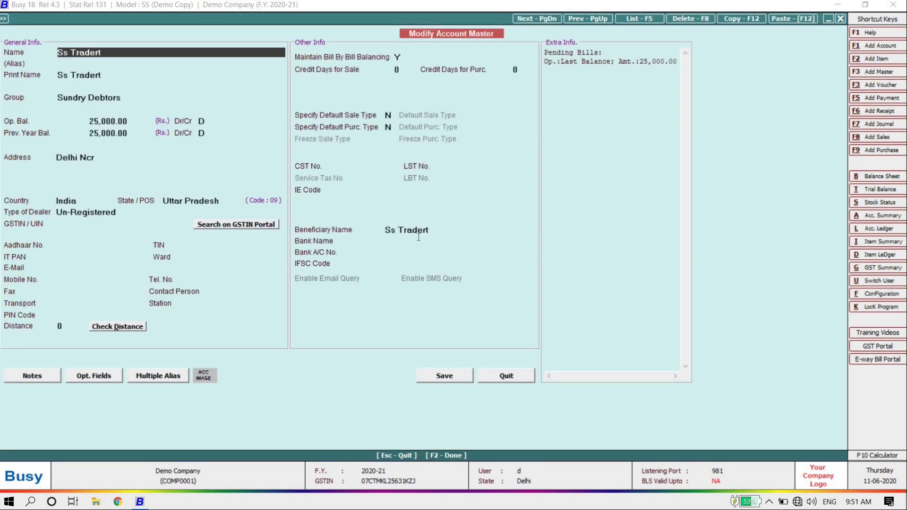
pyautogui.press('Escape')
pyautogui.press('Escape')
# Step: Move from the account masters over to the Item master's add option
pyautogui.press('Down')
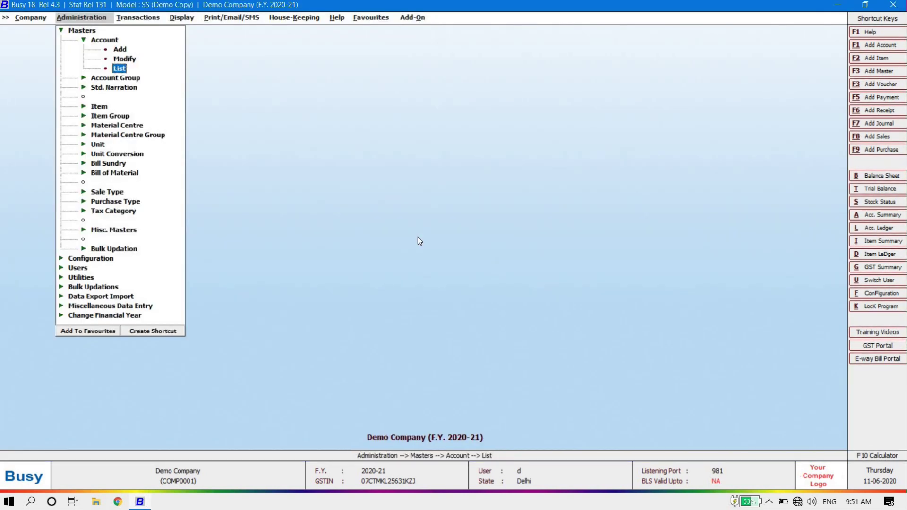
pyautogui.press('Up')
pyautogui.press('Up')
pyautogui.press('Up')
pyautogui.press('Left')
pyautogui.press('Down')
pyautogui.press('Down')
pyautogui.press('Down')
pyautogui.press('Right')
pyautogui.press('Down')
# Step: Start a new item and type 'NT virus' as its name, correcting typos
pyautogui.press('Return')
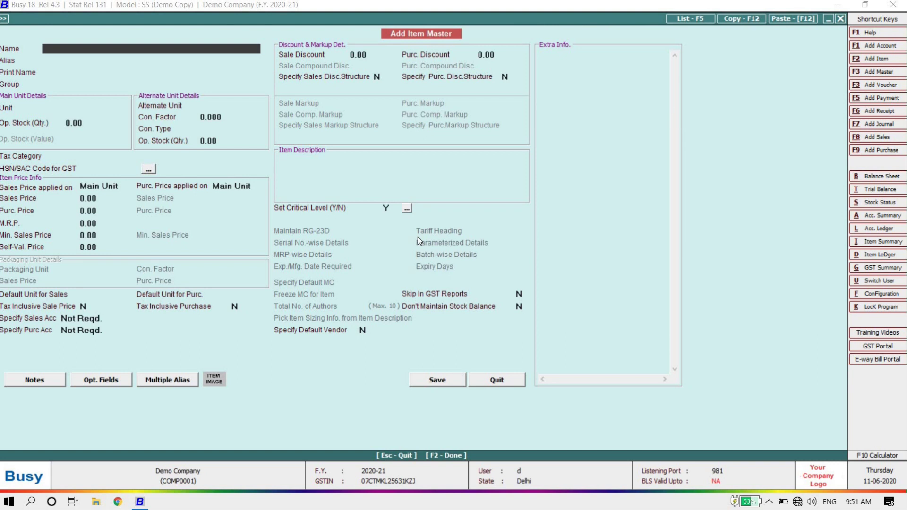
pyautogui.write('a')
pyautogui.press('BackSpace')
pyautogui.write('AT')
pyautogui.press('BackSpace')
pyautogui.write('NT')
pyautogui.press('BackSpace')
pyautogui.press('BackSpace')
pyautogui.press('BackSpace')
pyautogui.write('NT virus')
# Step: Accept NT Virus as name and print name, and keep General as the item group
pyautogui.press('Return')
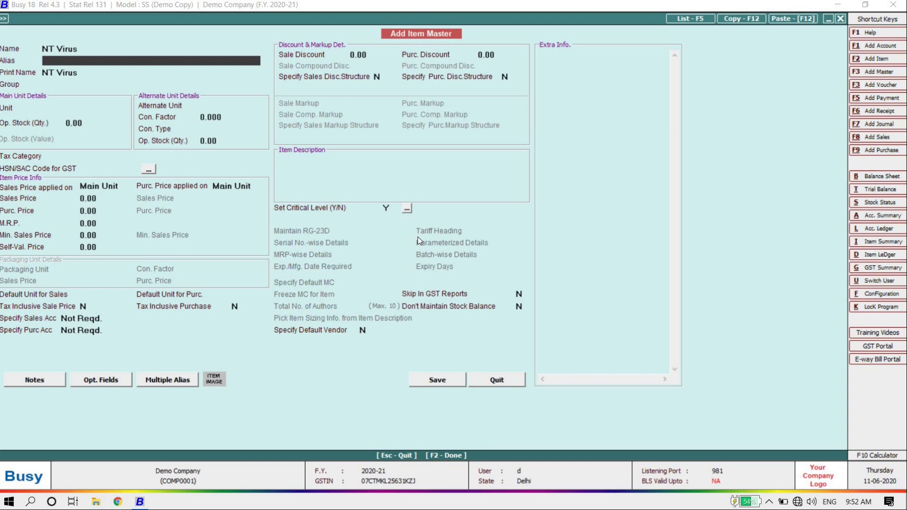
pyautogui.press('Return')
pyautogui.press('Return')
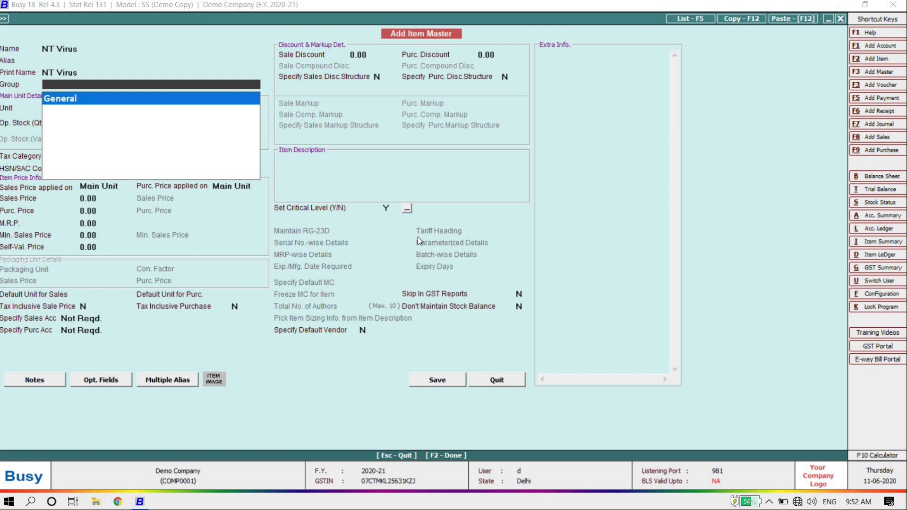
pyautogui.press('Return')
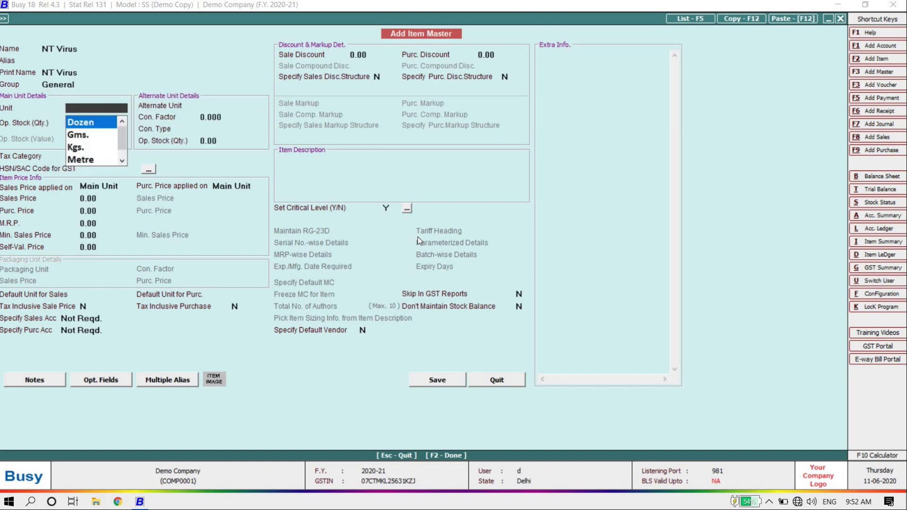
# Step: Set both the main unit and alternate unit to Pcs
pyautogui.press('Down')
pyautogui.press('Down')
pyautogui.press('Down')
pyautogui.press('Down')
pyautogui.press('Down')
pyautogui.press('Down')
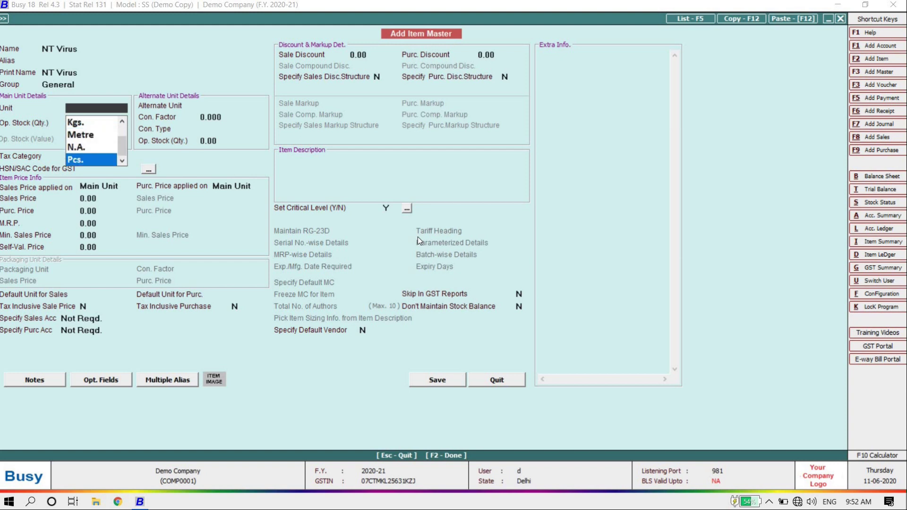
pyautogui.press('Up')
pyautogui.press('Up')
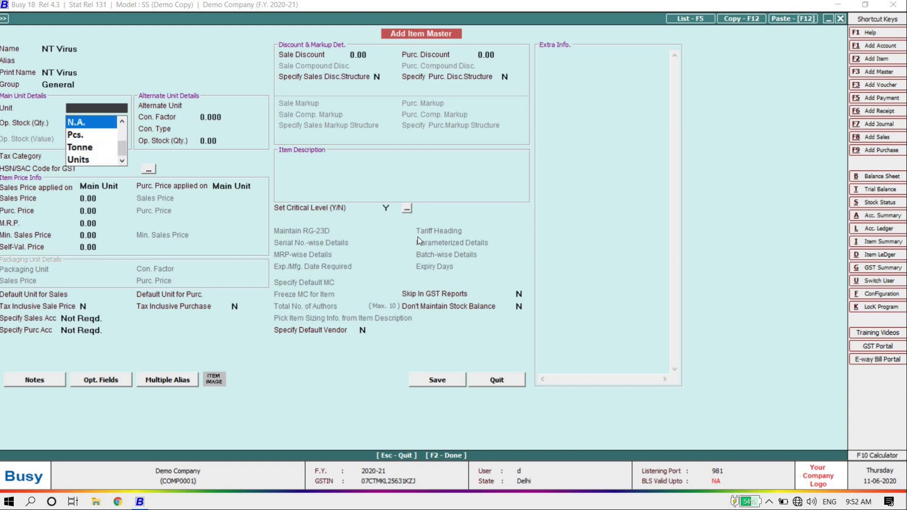
pyautogui.press('Return')
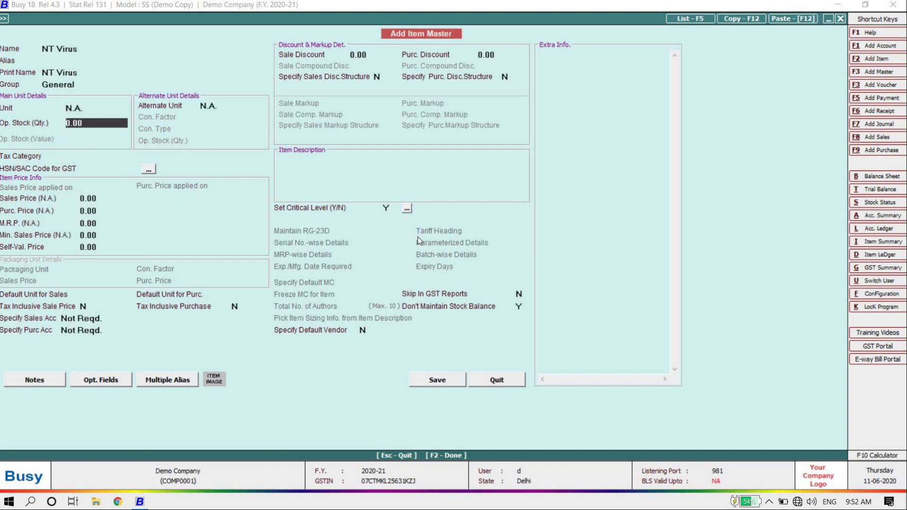
pyautogui.press('Return')
pyautogui.press('Up')
pyautogui.press('Up')
pyautogui.write('pc')
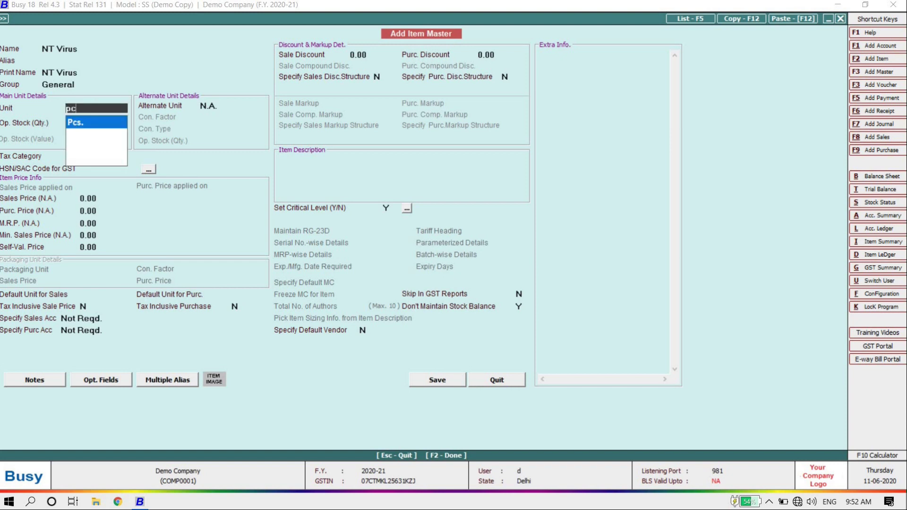
pyautogui.press('Return')
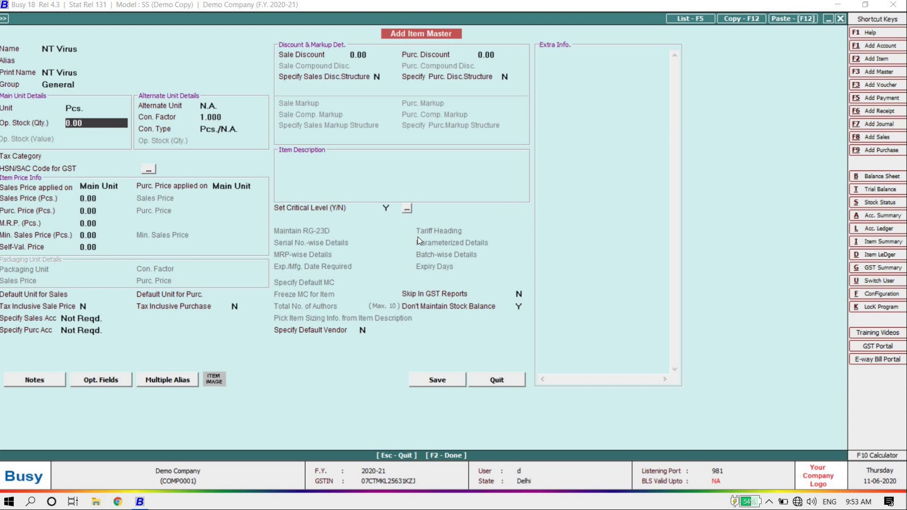
pyautogui.press('Return')
pyautogui.write('pc')
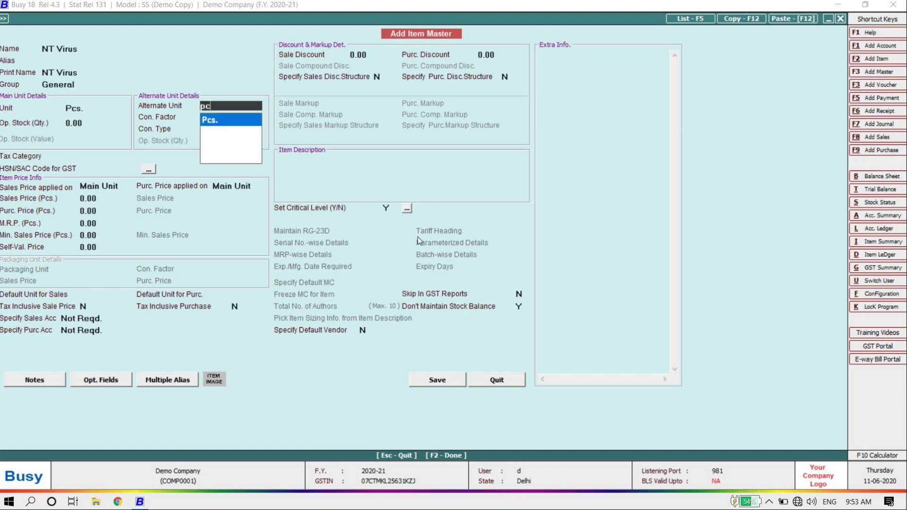
pyautogui.press('Return')
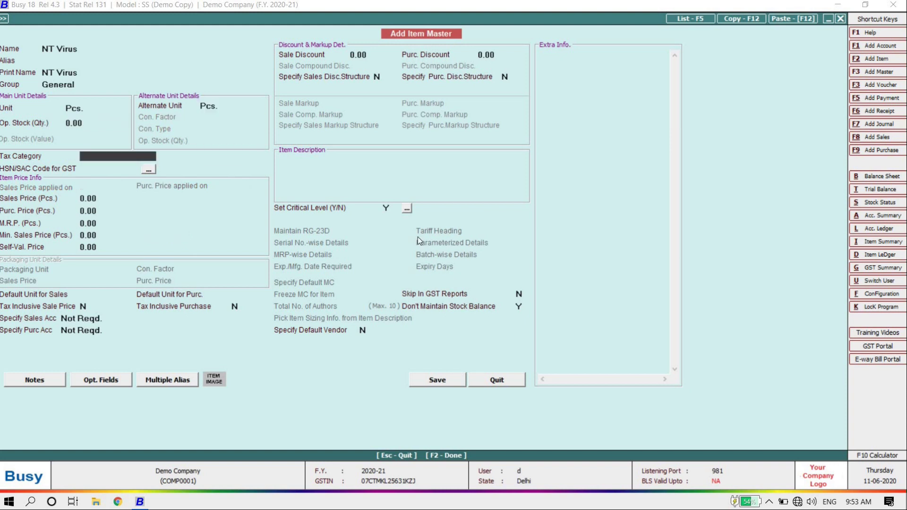
# Step: Choose GST 12% as the tax category and enter HSN code 2596
pyautogui.write('1')
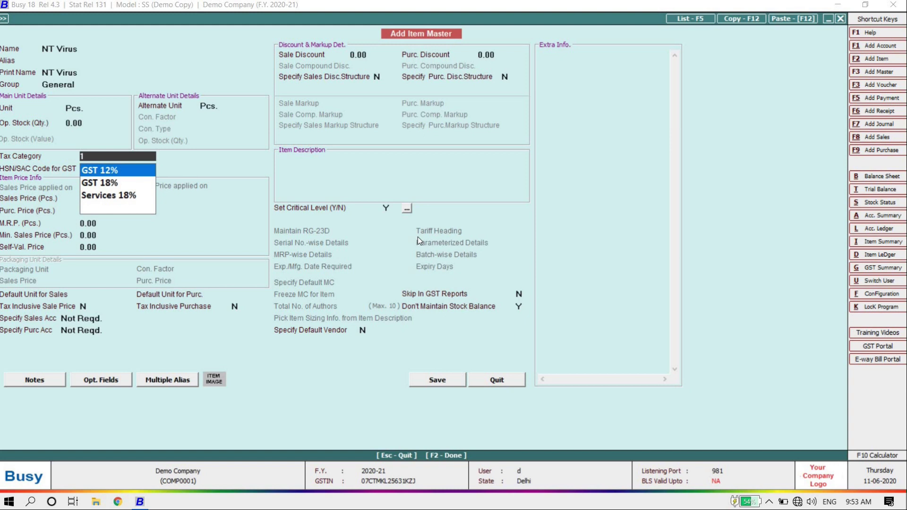
pyautogui.write('2')
pyautogui.press('Return')
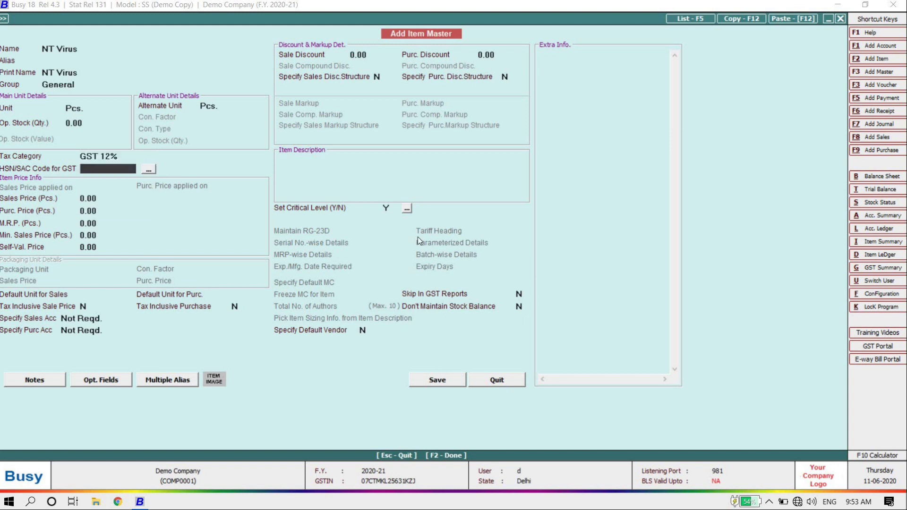
pyautogui.write('2596')
pyautogui.press('Return')
# Step: Enter sales price 2,500, purchase price 2,000, M.R.P. 3,000 and minimum sales price 2,100
pyautogui.write('2500')
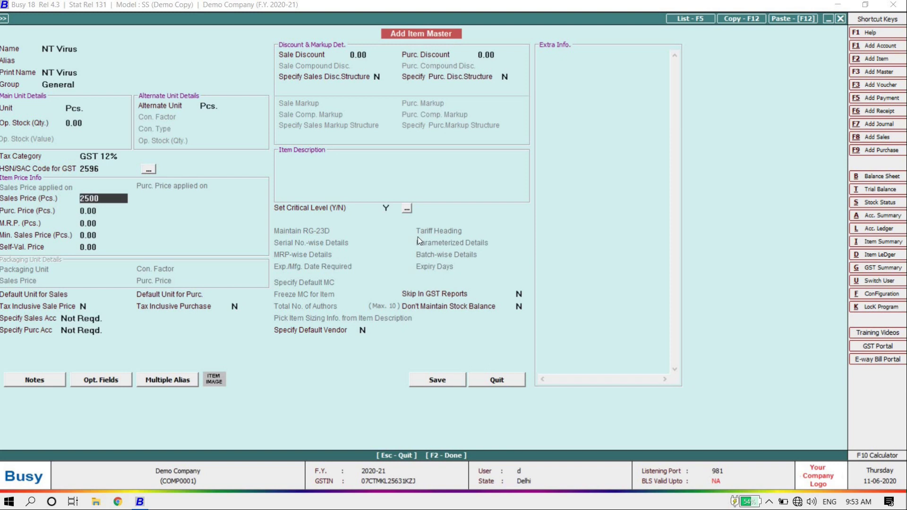
pyautogui.press('Return')
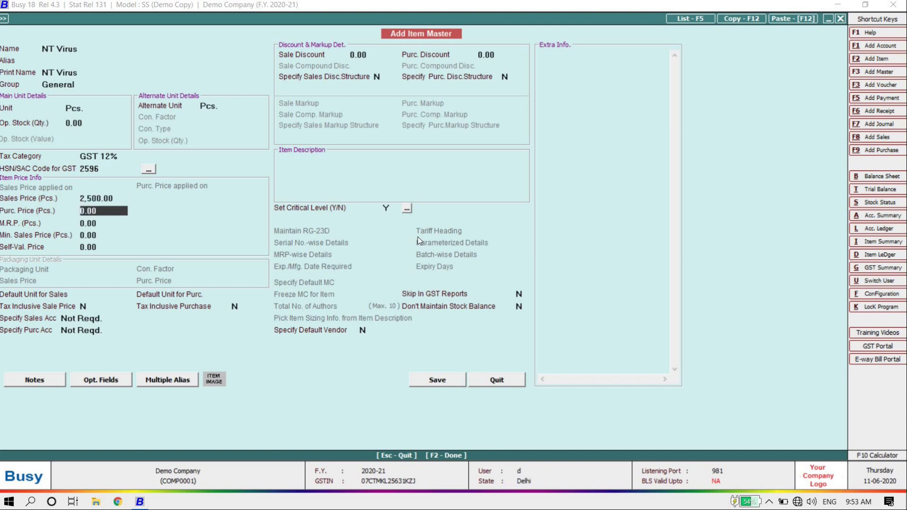
pyautogui.write('2000')
pyautogui.press('Return')
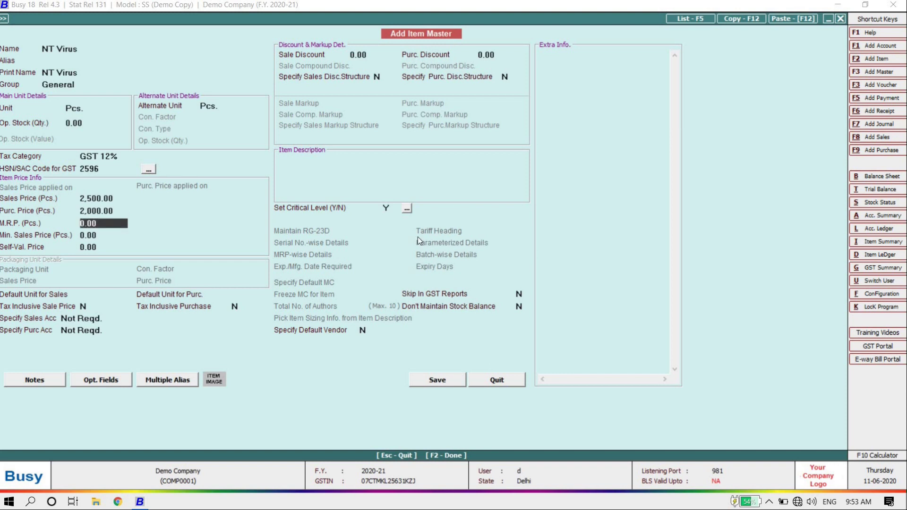
pyautogui.write('3000')
pyautogui.press('Return')
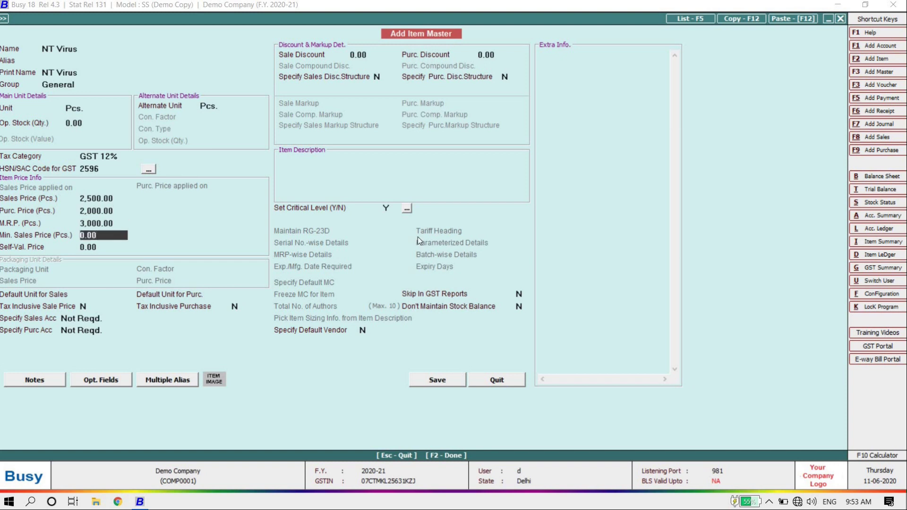
pyautogui.write('2100')
pyautogui.press('Return')
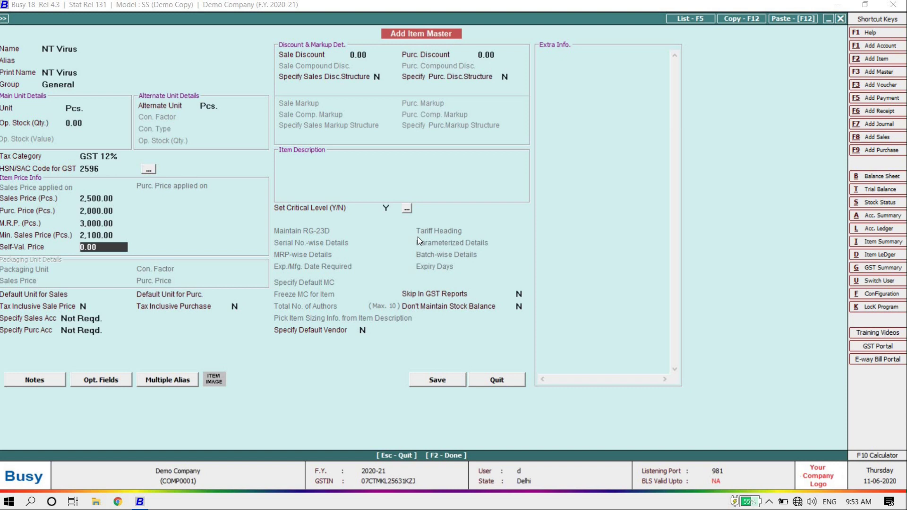
# Step: Set default sale and purchase units to Not Req., sale discount 20 and purchase discount 30
pyautogui.press('Return')
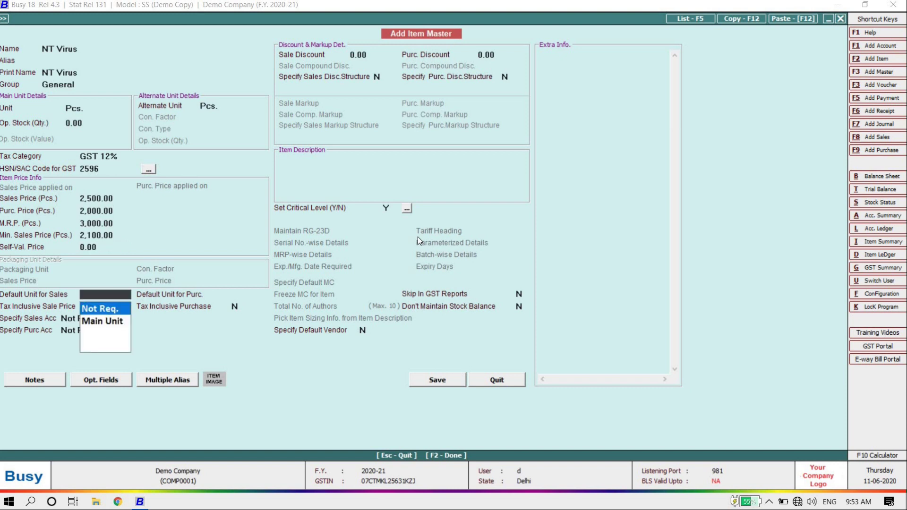
pyautogui.press('Return')
pyautogui.press('Return')
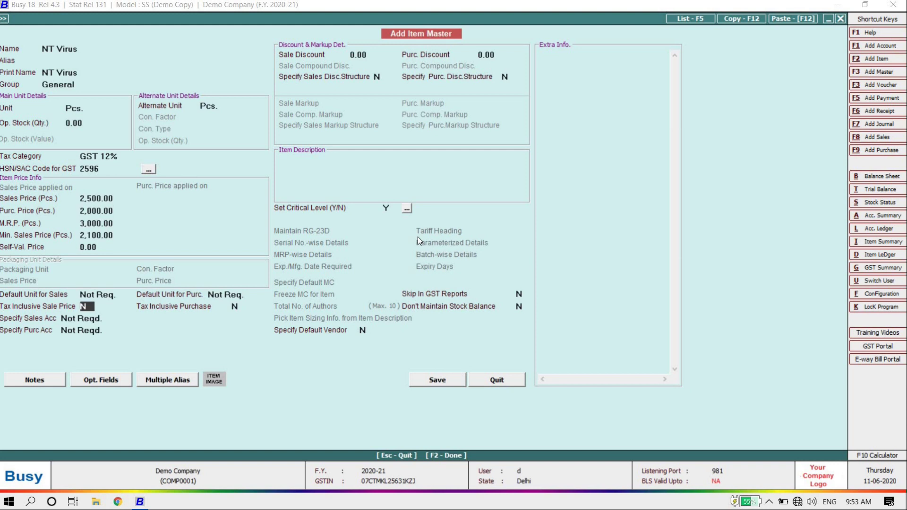
pyautogui.press('Return')
pyautogui.press('Return')
pyautogui.press('Return')
pyautogui.press('Return')
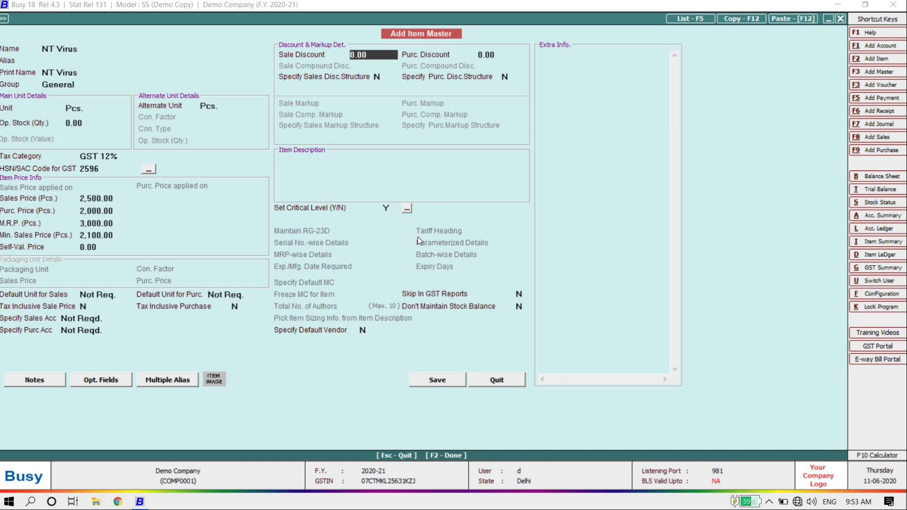
pyautogui.write('20')
pyautogui.press('Return')
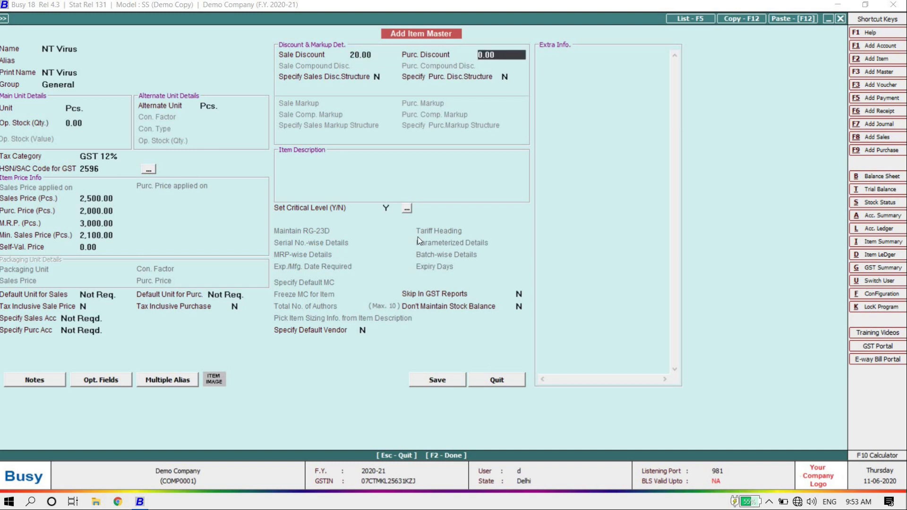
pyautogui.write('30')
pyautogui.press('Return')
# Step: Skip the description and discount structure to bring up the critical level settings
pyautogui.press('Return')
pyautogui.press('Return')
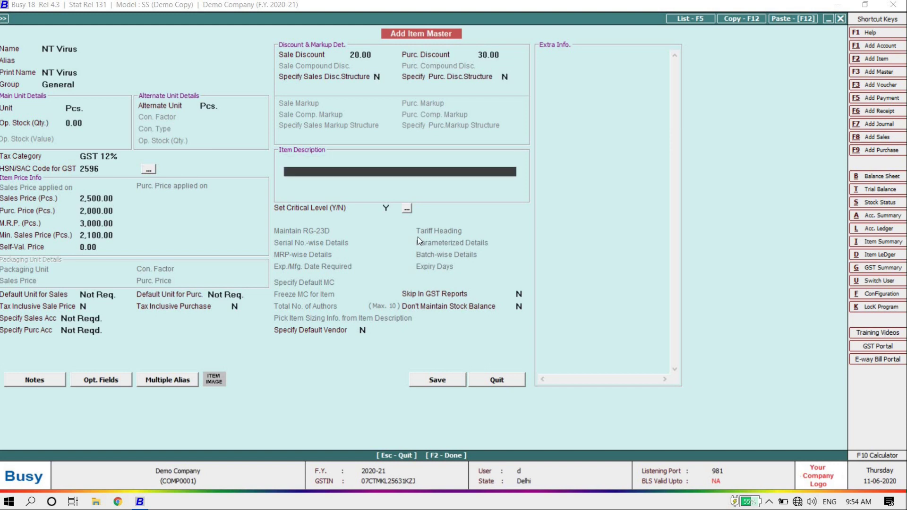
pyautogui.press('Up')
pyautogui.press('Return')
pyautogui.press('Return')
pyautogui.press('Return')
pyautogui.press('Return')
pyautogui.press('Return')
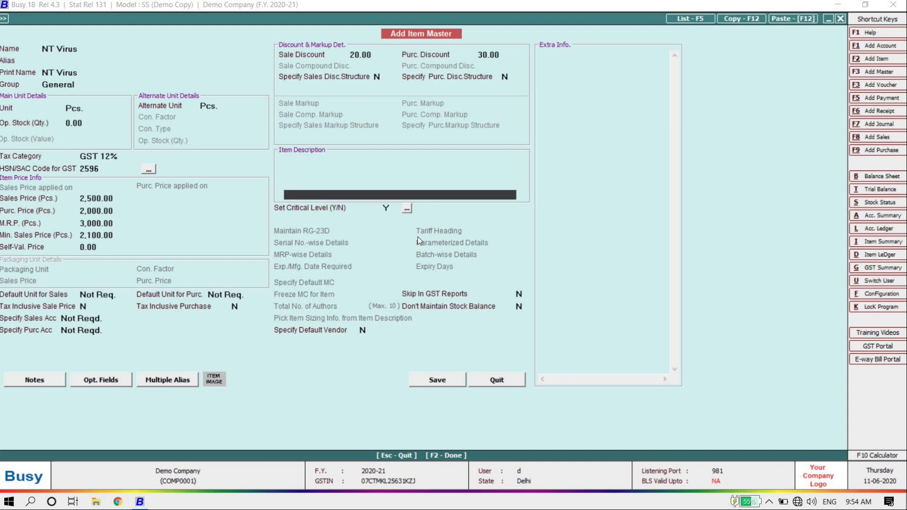
pyautogui.press('Return')
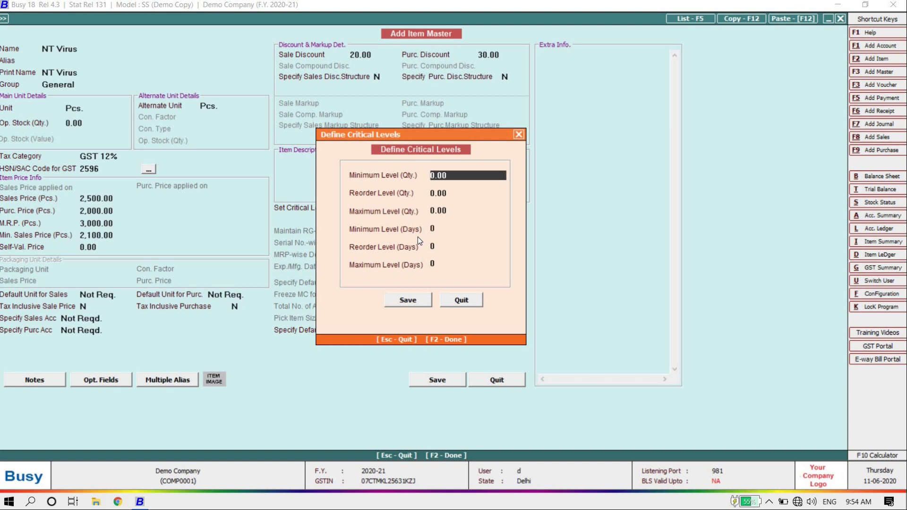
# Step: Save critical levels at zero, then go to Skip In GST Reports and stock balance options
pyautogui.press('Return')
pyautogui.press('Return')
pyautogui.press('Return')
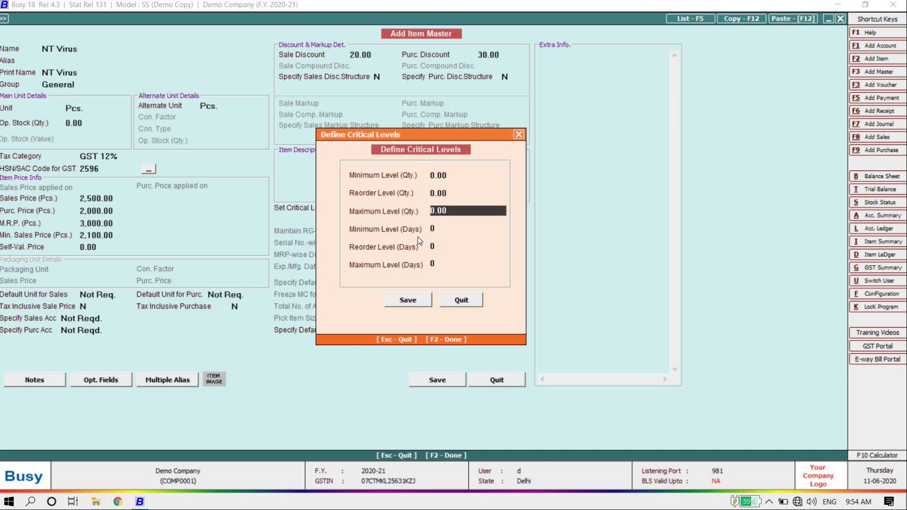
pyautogui.press('Up')
pyautogui.press('Up')
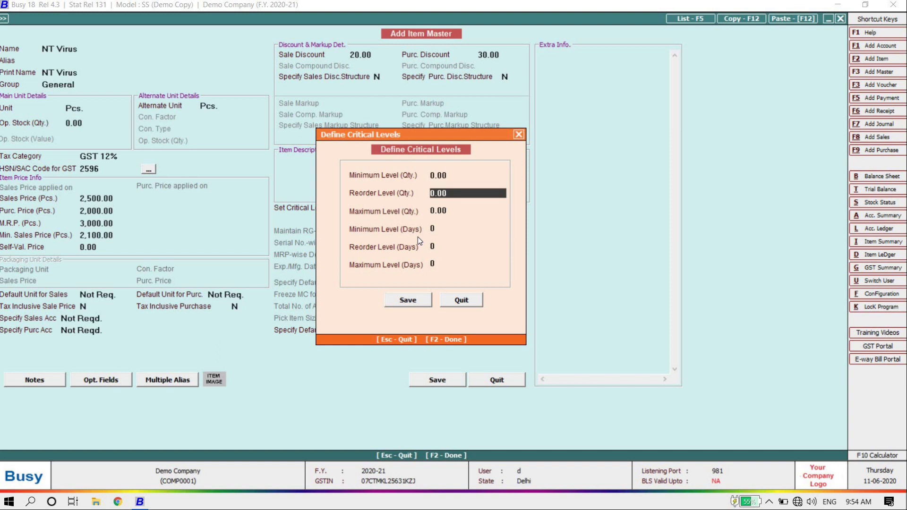
pyautogui.press('Return')
pyautogui.press('Return')
pyautogui.press('Return')
pyautogui.press('Return')
pyautogui.press('Return')
pyautogui.press('Return')
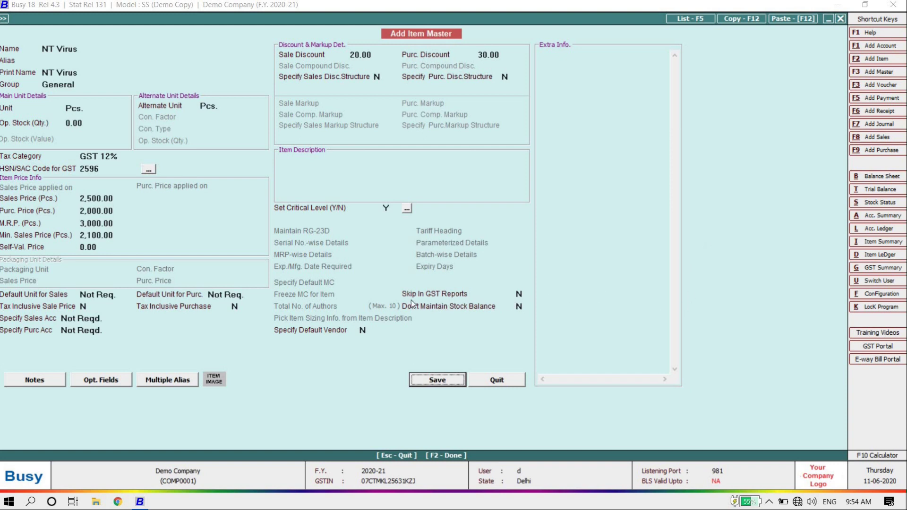
pyautogui.click(519, 293)
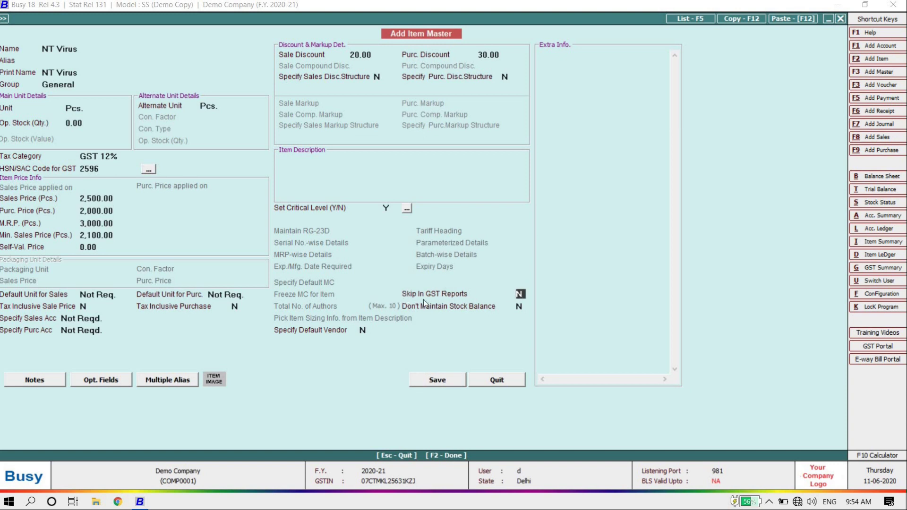
pyautogui.click(522, 307)
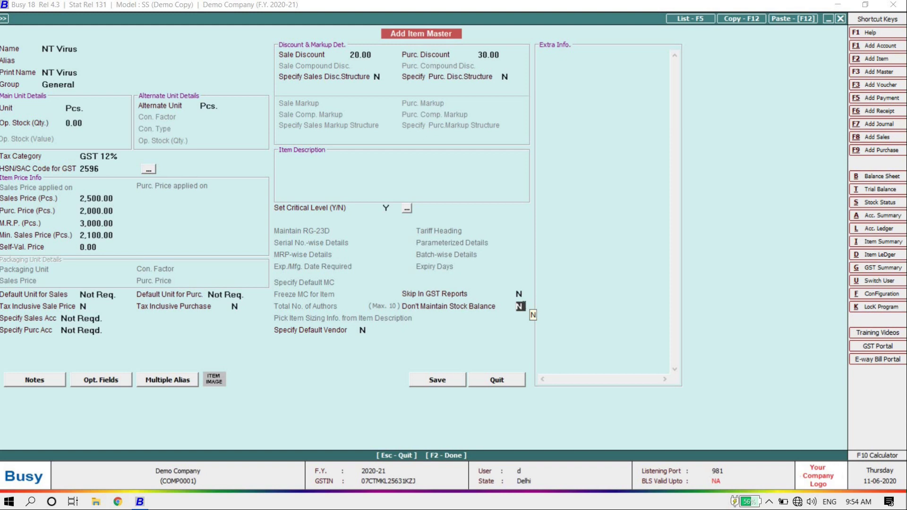
# Step: Save the NT Virus item master (GST 12%, sale price 2,500) and dismiss the empty follow-up form
pyautogui.press('Return')
pyautogui.press('Return')
pyautogui.press('Up')
pyautogui.press('Return')
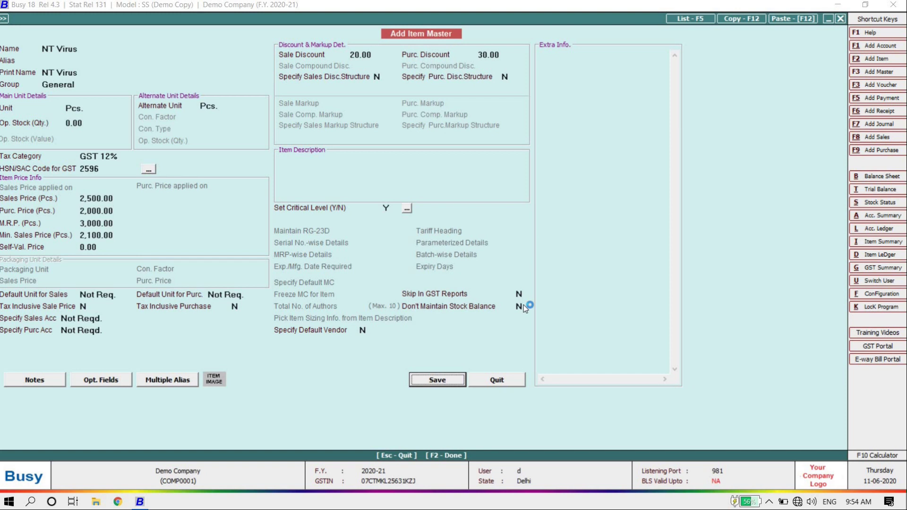
pyautogui.press('Return')
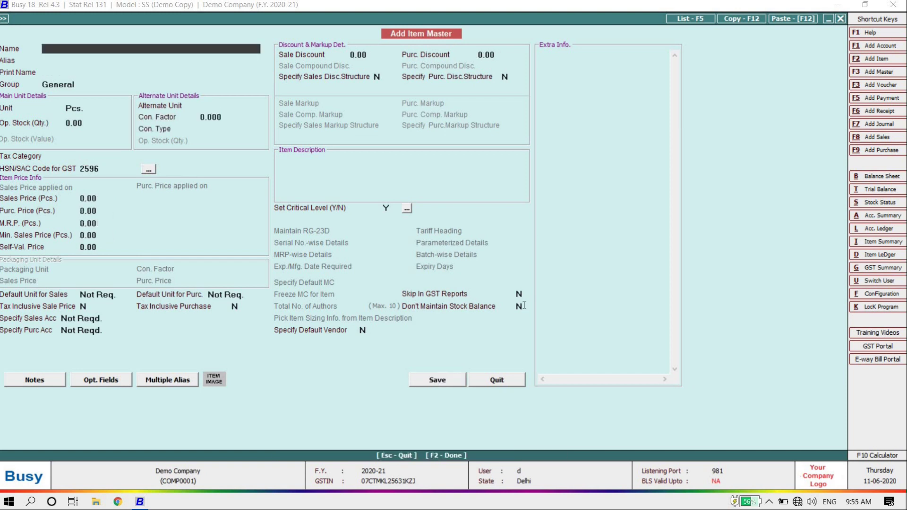
pyautogui.press('Escape')
# Step: Go to Transactions > Purchase > Add for a blank purchase voucher dated 01-04-2020
pyautogui.press('Escape')
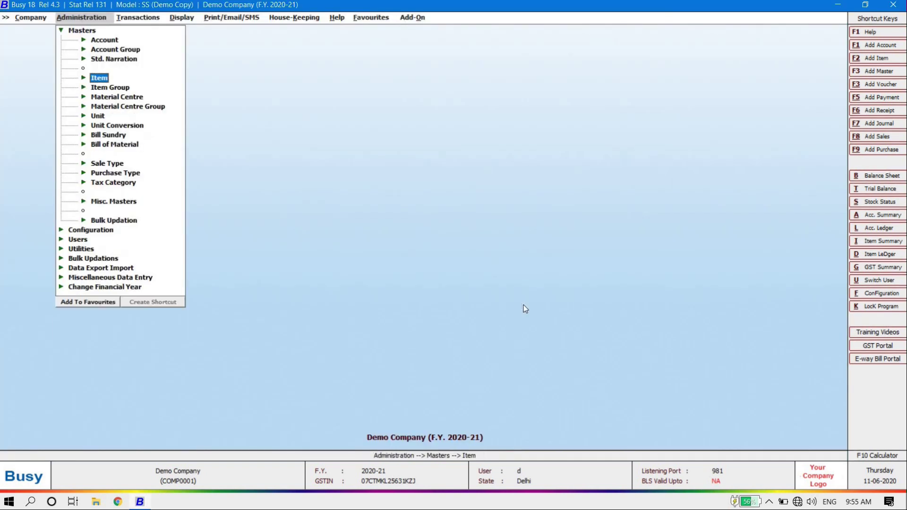
pyautogui.press('Escape')
pyautogui.press('Right')
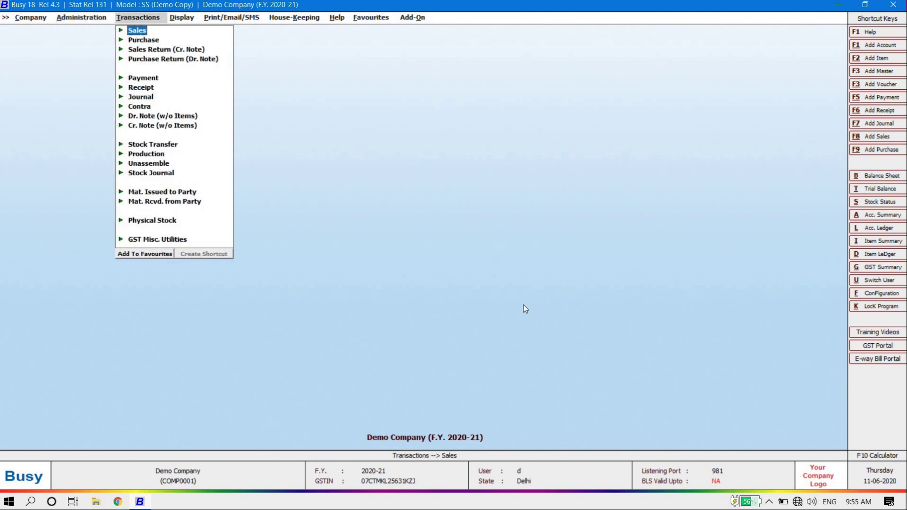
pyautogui.press('Return')
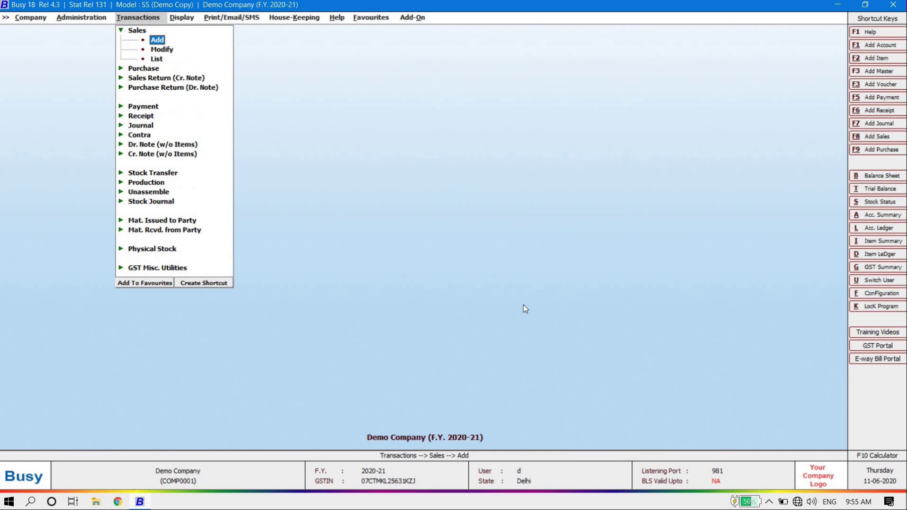
pyautogui.press('Escape')
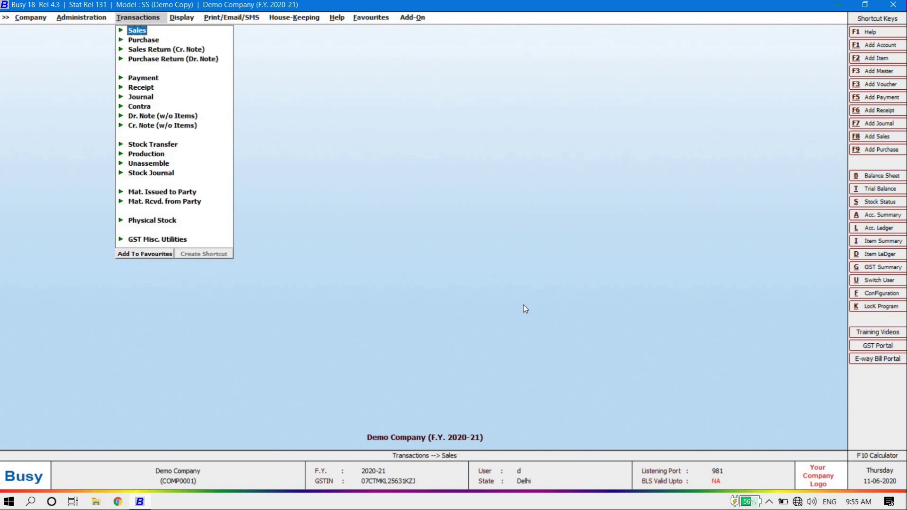
pyautogui.press('Down')
pyautogui.press('Return')
pyautogui.press('Escape')
pyautogui.press('Down')
pyautogui.press('Up')
pyautogui.press('Up')
pyautogui.press('Return')
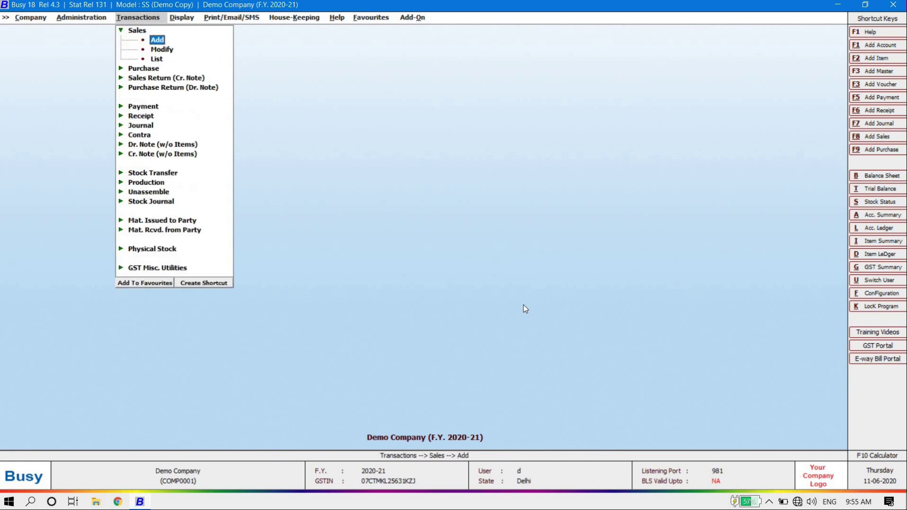
pyautogui.press('Escape')
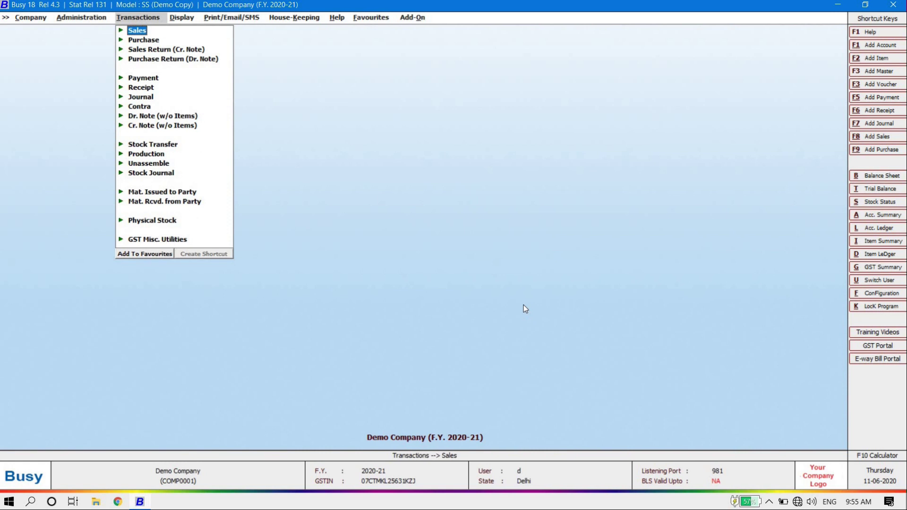
pyautogui.press('Down')
pyautogui.press('Return')
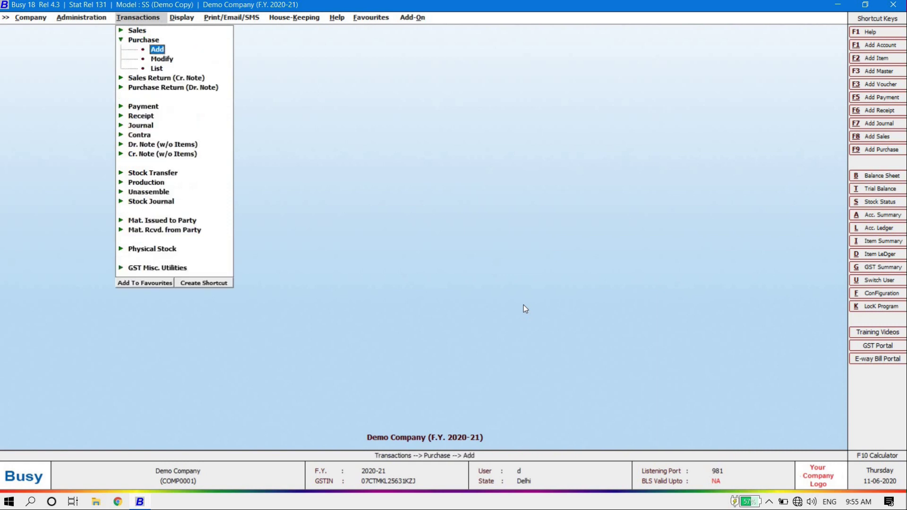
pyautogui.press('Return')
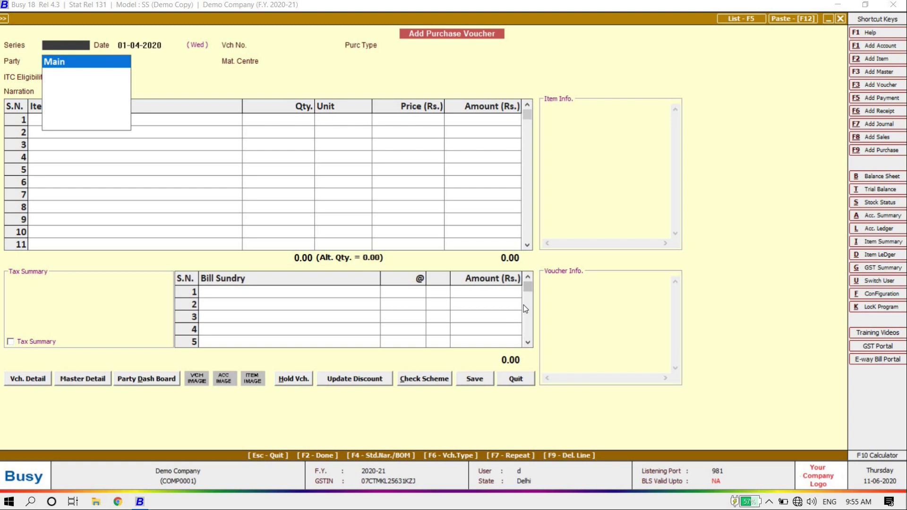
# Step: Keep series Main and the date, enter voucher number 2500kf and purchase type L/GST-ItemWise
pyautogui.press('Return')
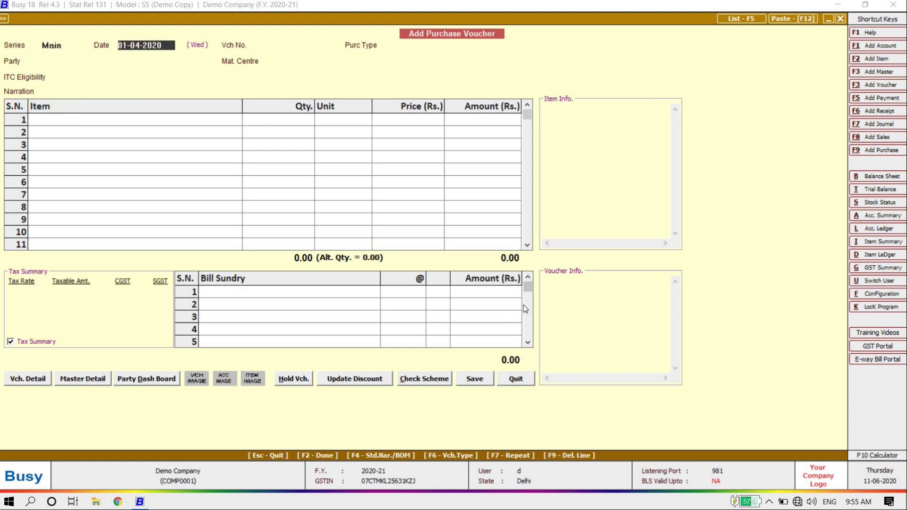
pyautogui.press('Return')
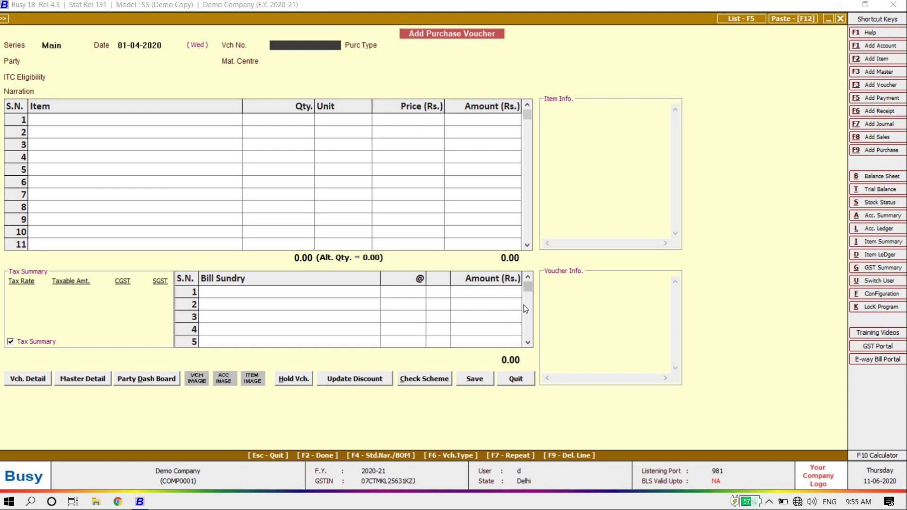
pyautogui.write('2500kf')
pyautogui.press('Return')
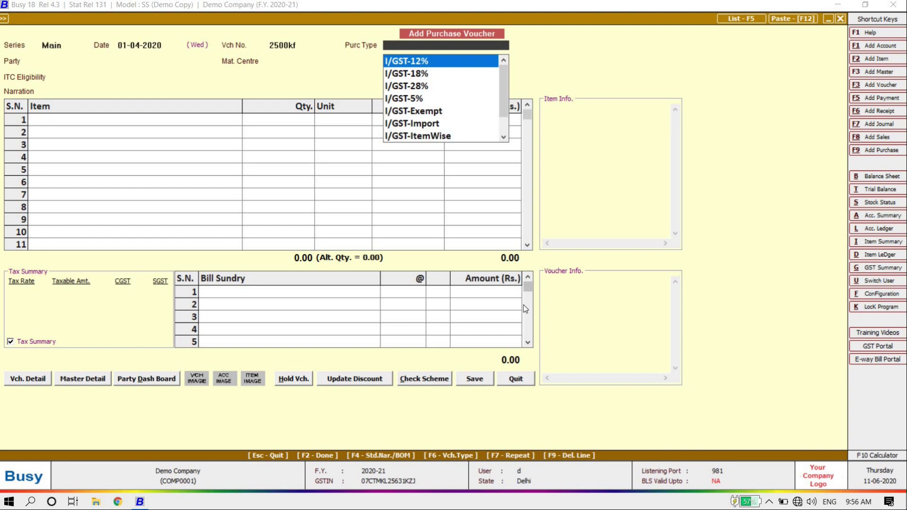
pyautogui.write('12')
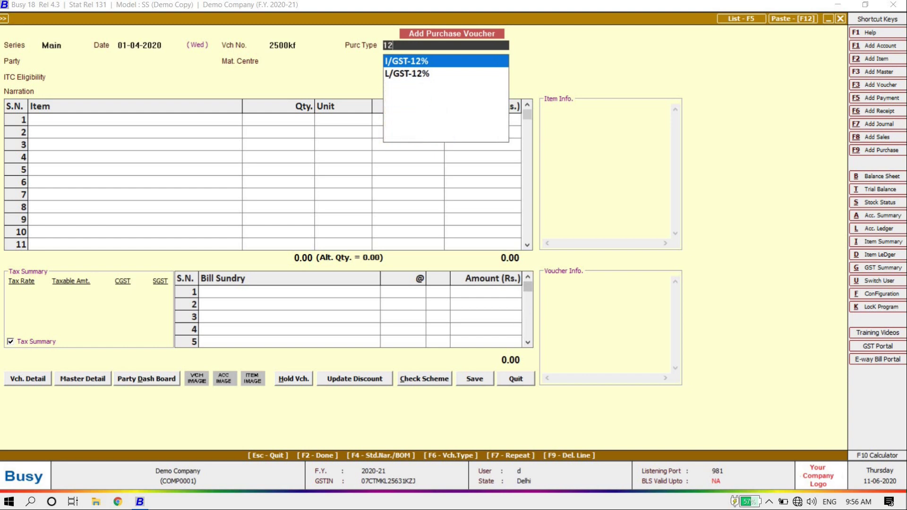
pyautogui.press('Down')
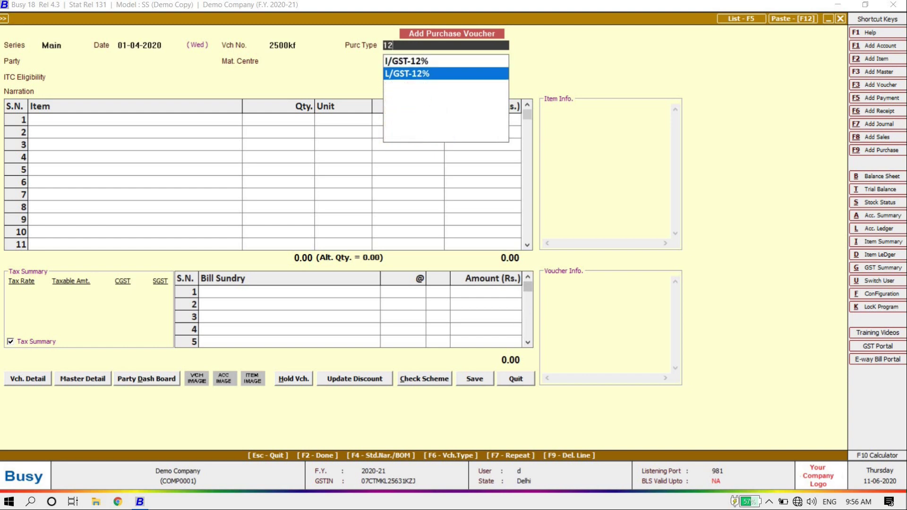
pyautogui.press('Up')
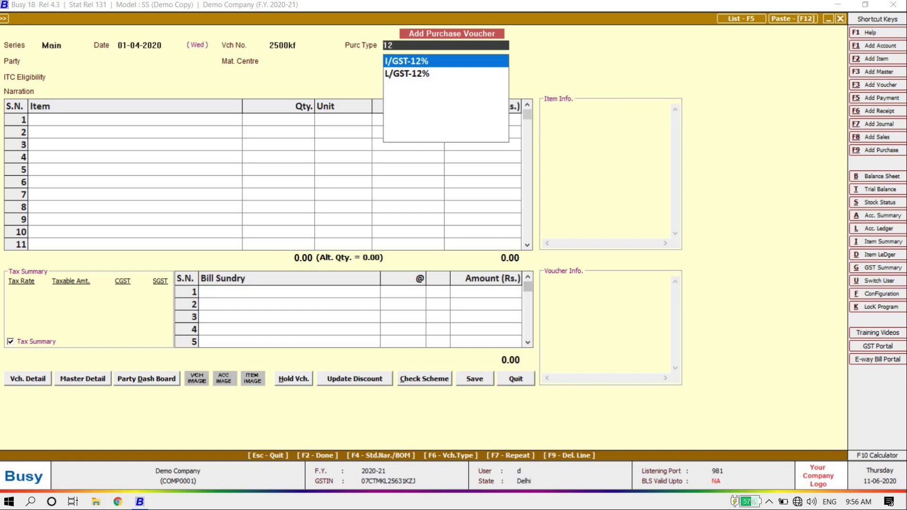
pyautogui.press('BackSpace')
pyautogui.press('BackSpace')
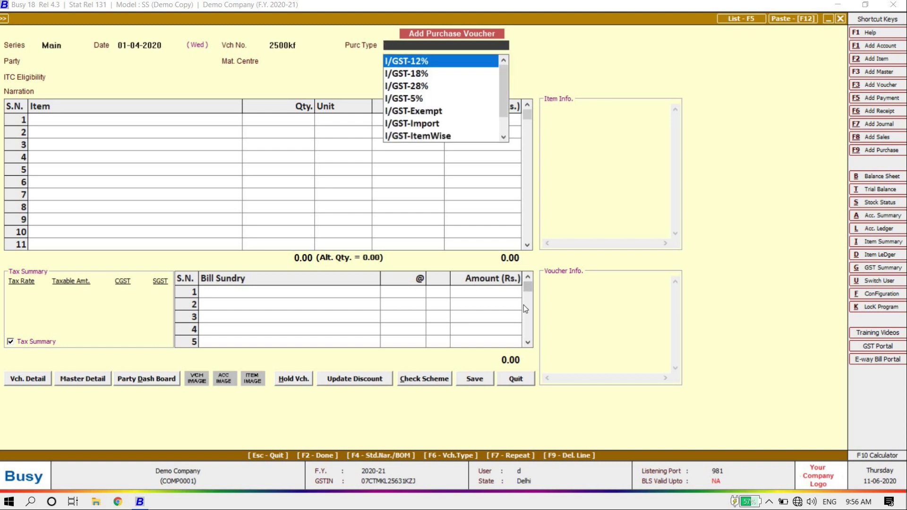
pyautogui.write('ite')
pyautogui.press('Down')
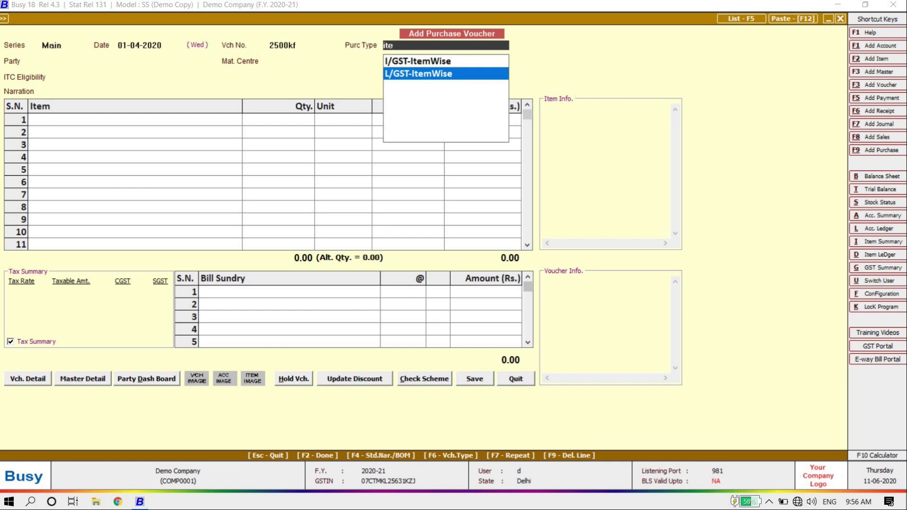
pyautogui.press('Return')
# Step: Browse the party list and choose Cash as the party
pyautogui.press('Down')
pyautogui.press('Down')
pyautogui.press('Up')
pyautogui.press('Up')
pyautogui.press('Down')
pyautogui.press('Down')
pyautogui.press('Up')
pyautogui.press('Up')
pyautogui.press('Down')
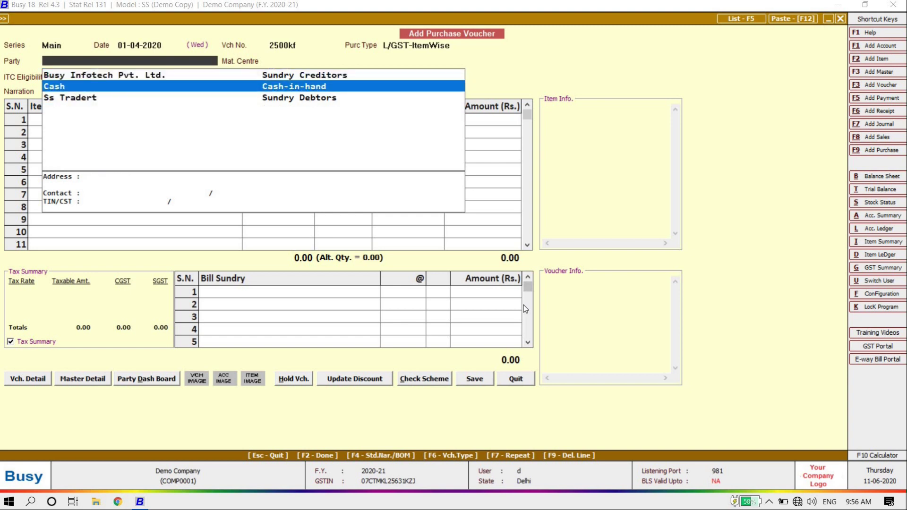
pyautogui.hotkey('alt', 'c')
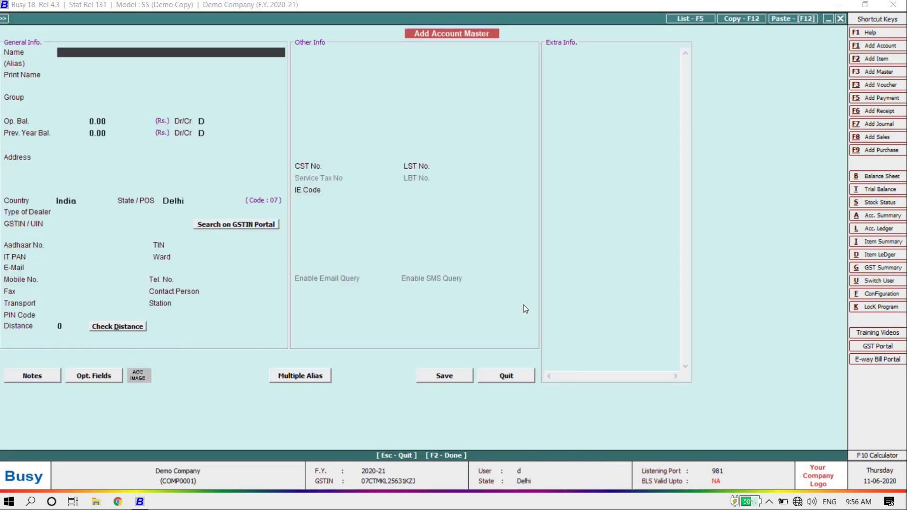
pyautogui.press('Escape')
pyautogui.press('Down')
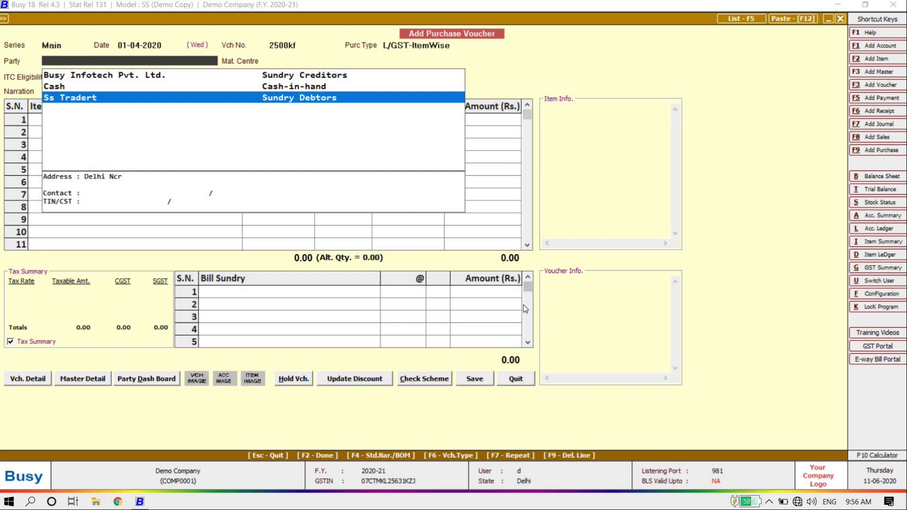
pyautogui.press('Up')
pyautogui.press('Up')
pyautogui.press('Down')
pyautogui.press('Return')
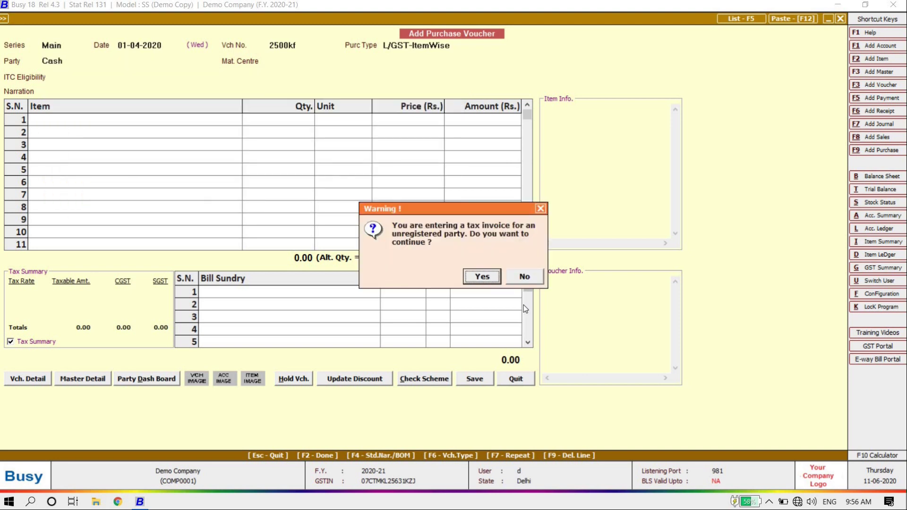
# Step: Continue past the warning and add NT Virus, 250 Pcs, from Main Store as the first line
pyautogui.press('Return')
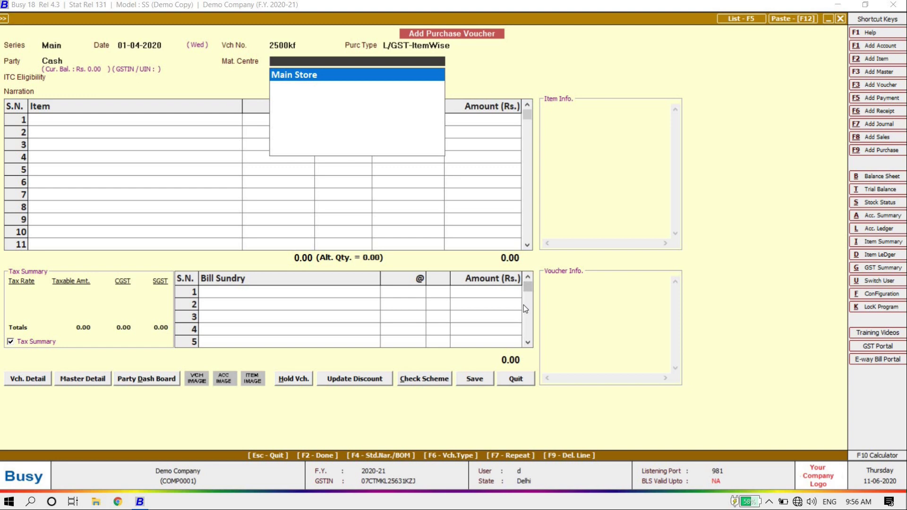
pyautogui.press('Return')
pyautogui.press('Return')
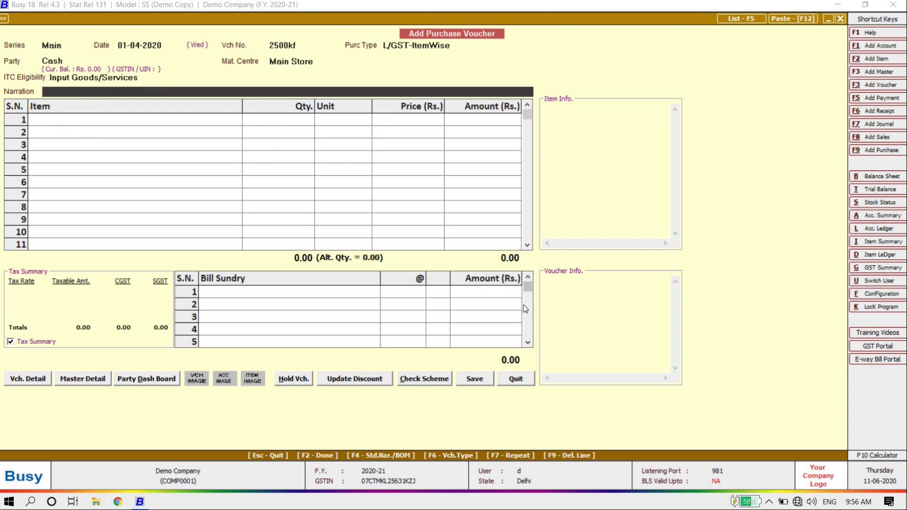
pyautogui.press('Up')
pyautogui.press('Return')
pyautogui.press('Return')
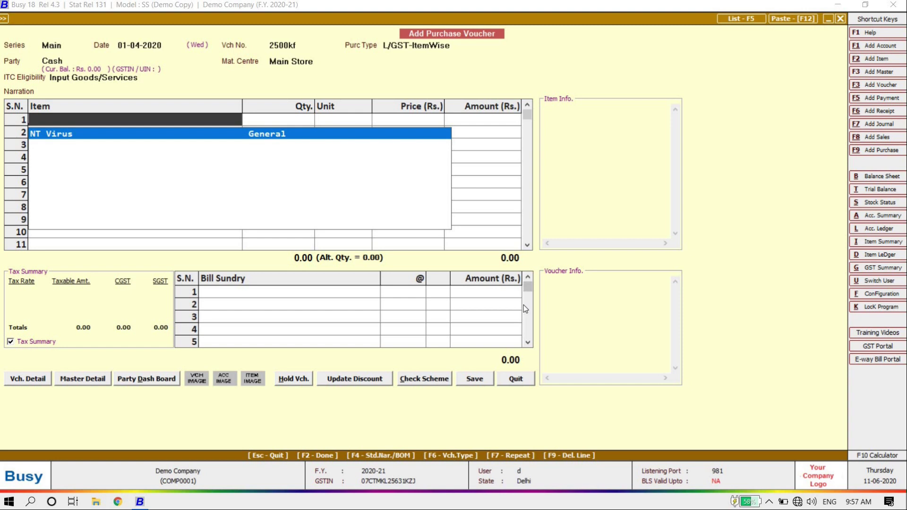
pyautogui.press('Return')
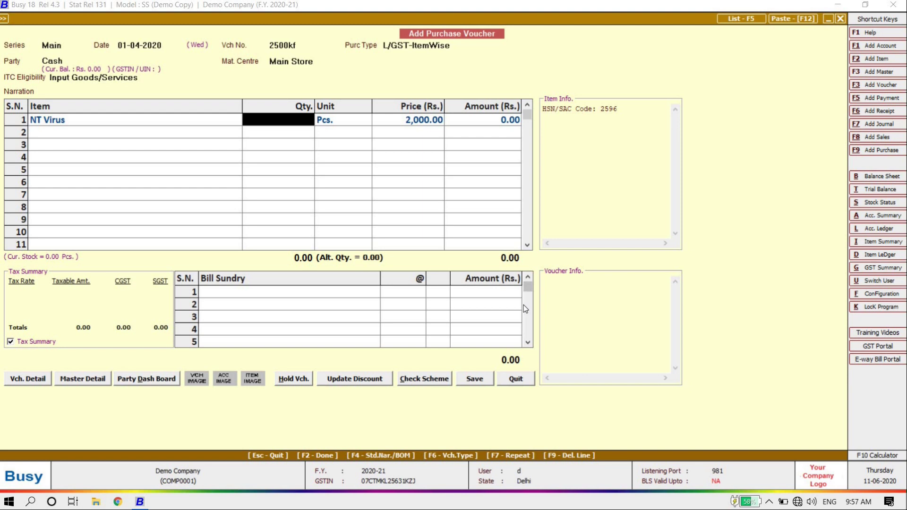
pyautogui.write('250')
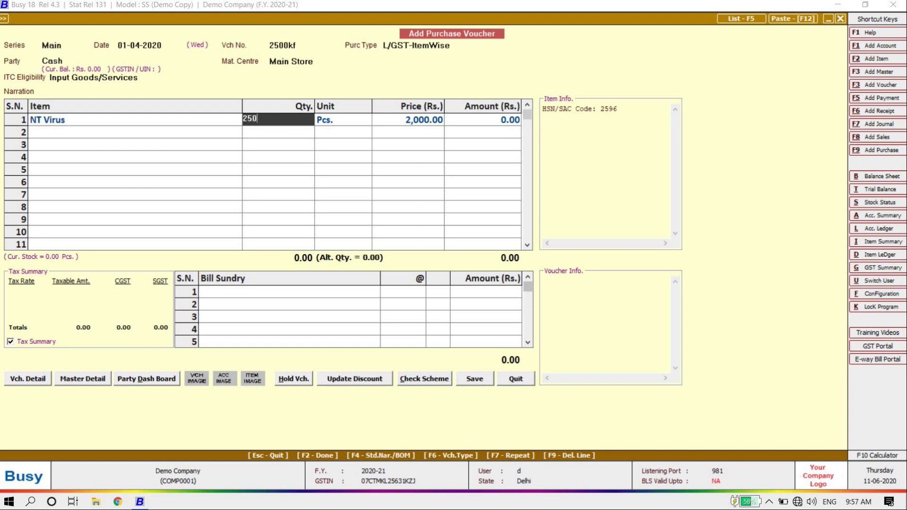
pyautogui.press('Return')
pyautogui.press('Return')
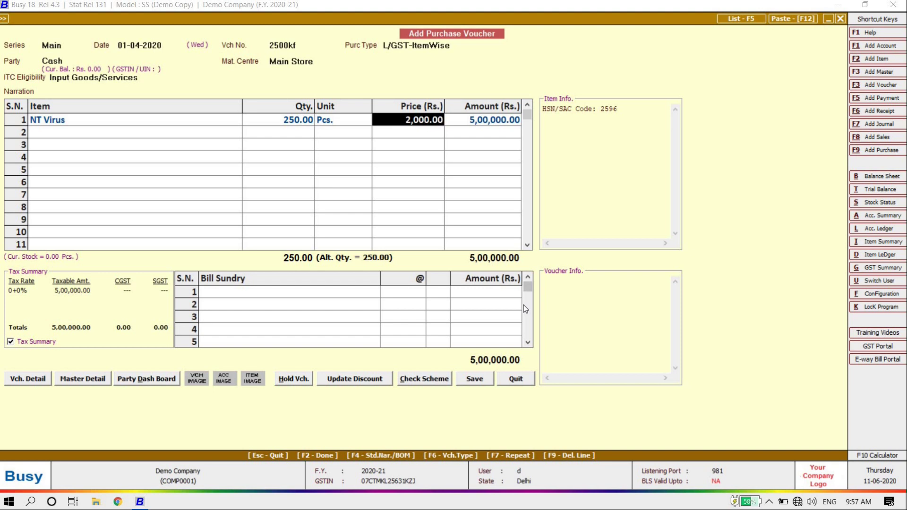
# Step: Set the line price to 2,100 for a 5,88,000.00 total and accept the 12% GST breakdown
pyautogui.press('Return')
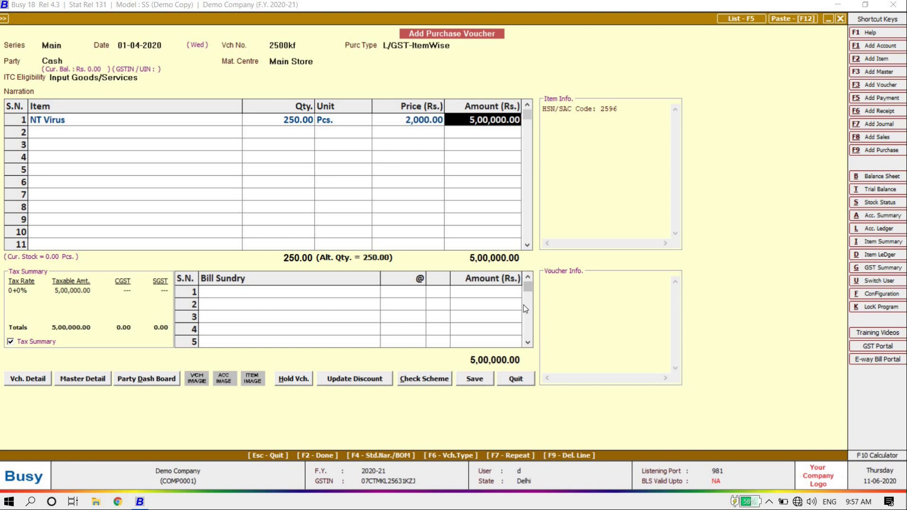
pyautogui.hotkey('shift', 'Tab')
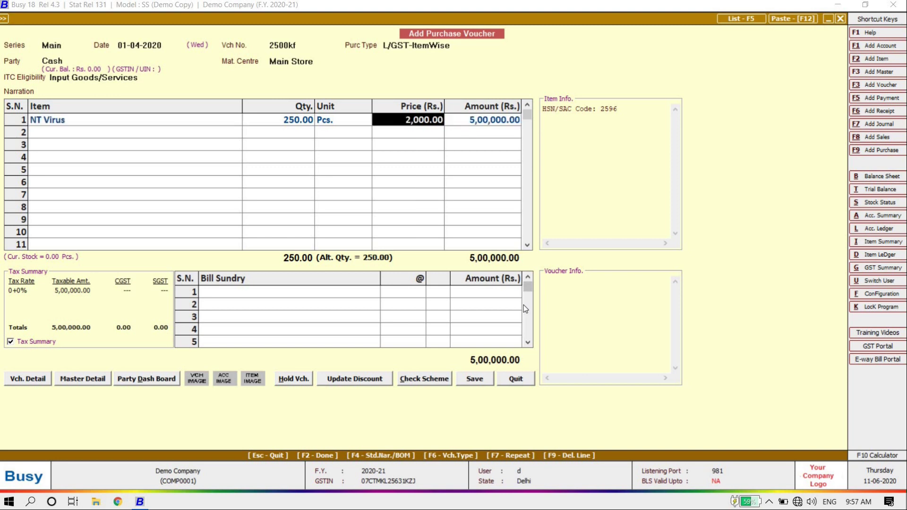
pyautogui.write('2100')
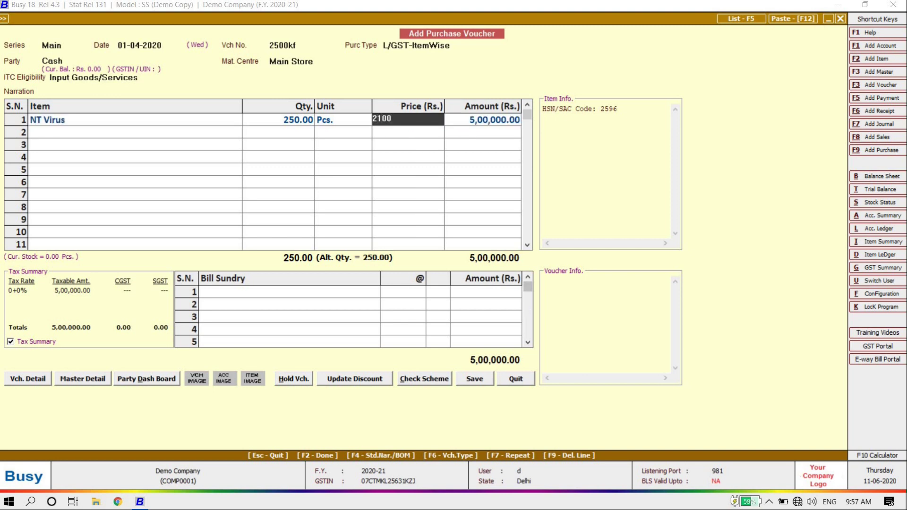
pyautogui.press('Return')
pyautogui.press('Return')
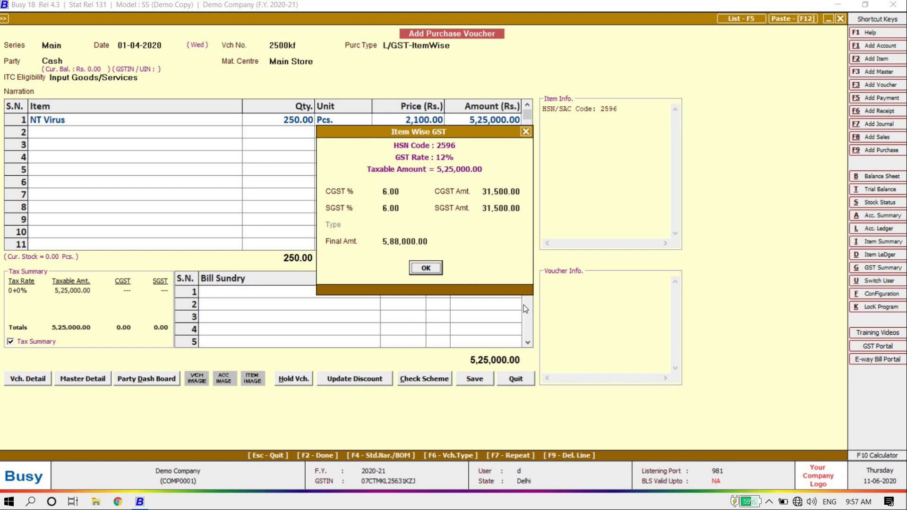
pyautogui.press('Return')
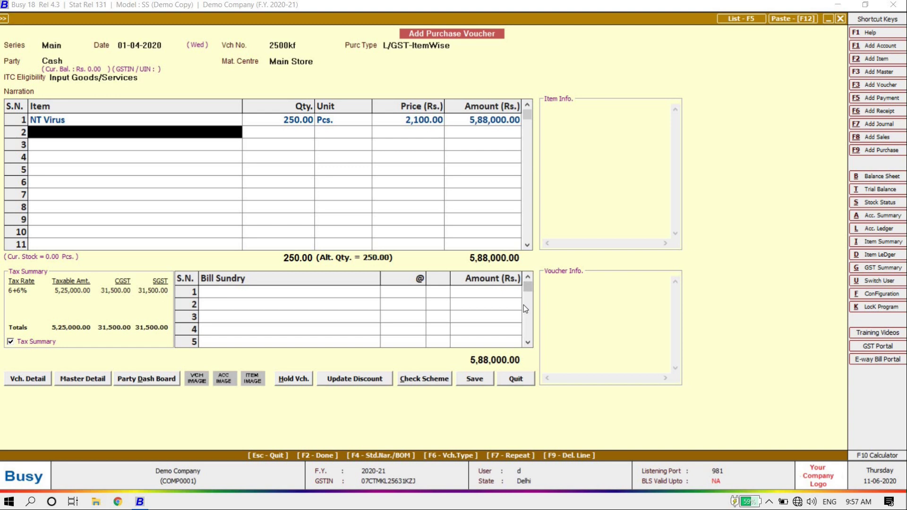
pyautogui.press('Return')
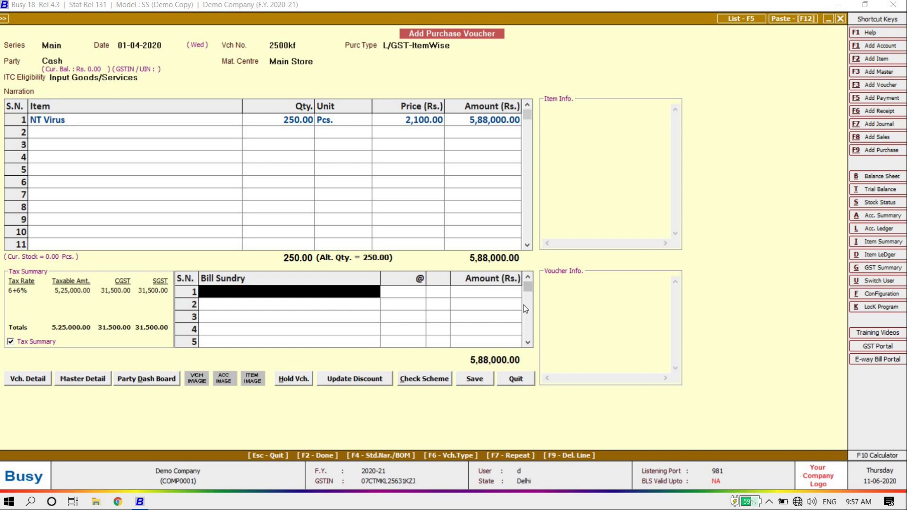
# Step: Add Freight & Forwarding Charges of 500 in the bill sundry, making the total 5,88,500.00
pyautogui.write('r')
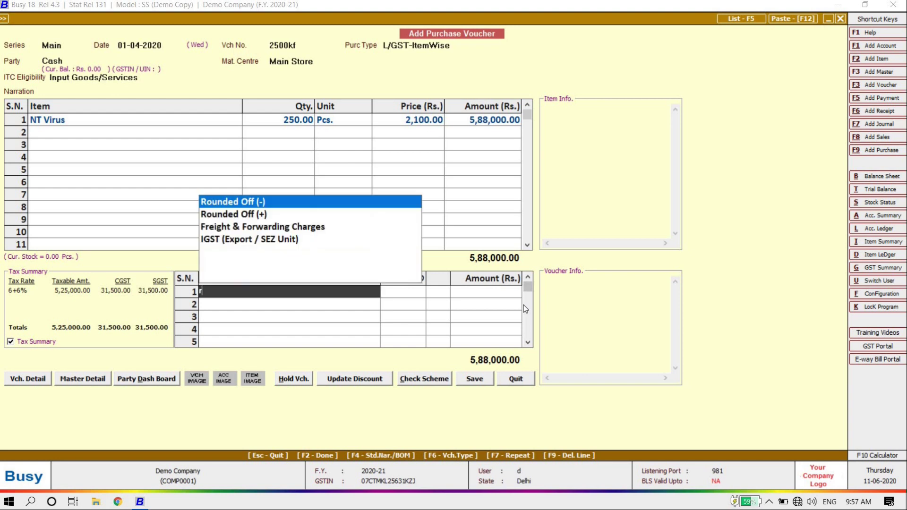
pyautogui.press('Down')
pyautogui.press('Down')
pyautogui.press('Return')
pyautogui.write('500')
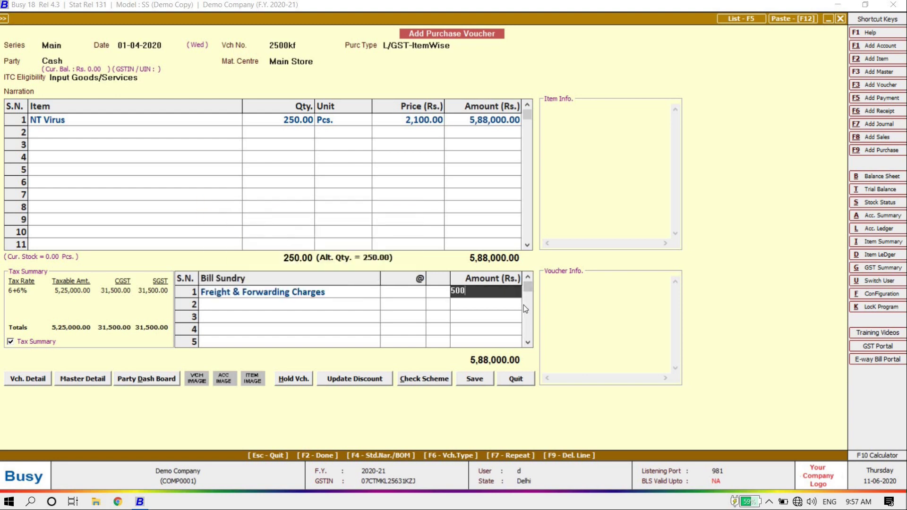
pyautogui.press('Return')
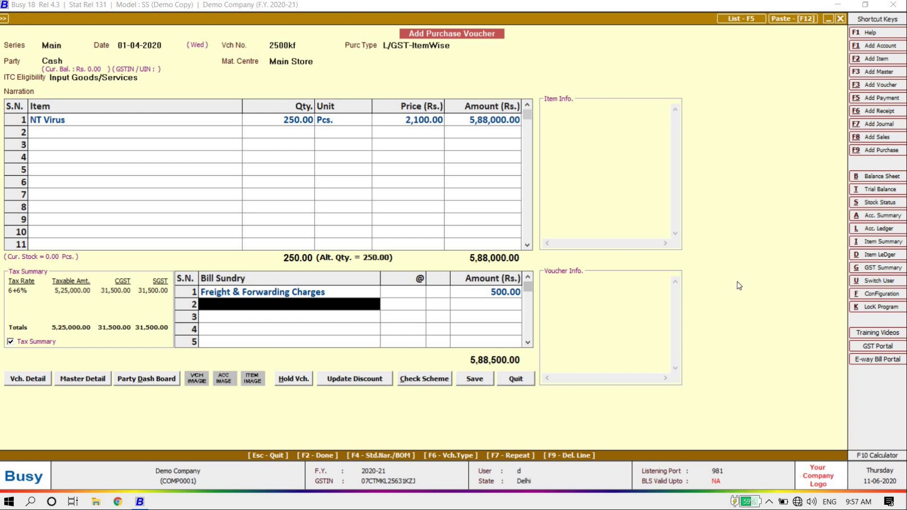
# Step: Save the purchase voucher, accepting the cash balance, unregistered-party, PAN and cash-limit warnings
pyautogui.click(472, 379)
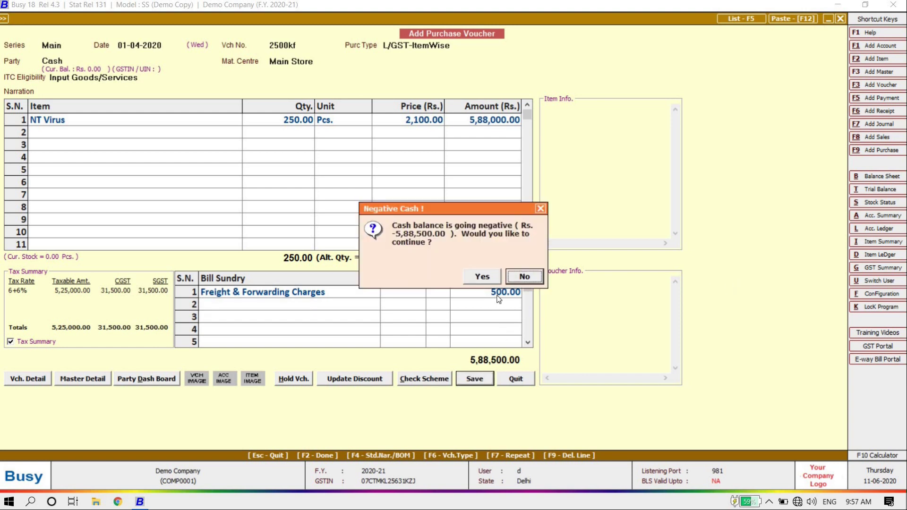
pyautogui.click(489, 277)
pyautogui.click(484, 276)
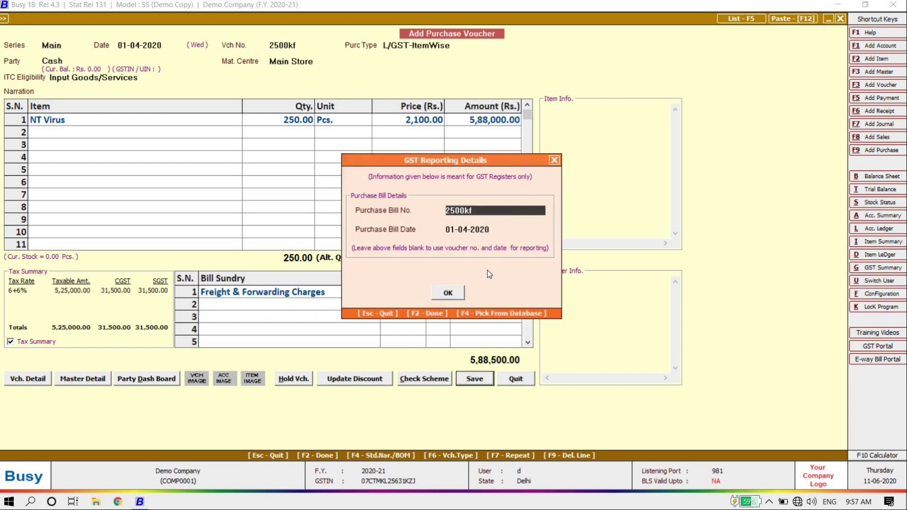
pyautogui.press('Return')
pyautogui.press('Return')
pyautogui.press('Return')
pyautogui.click(488, 274)
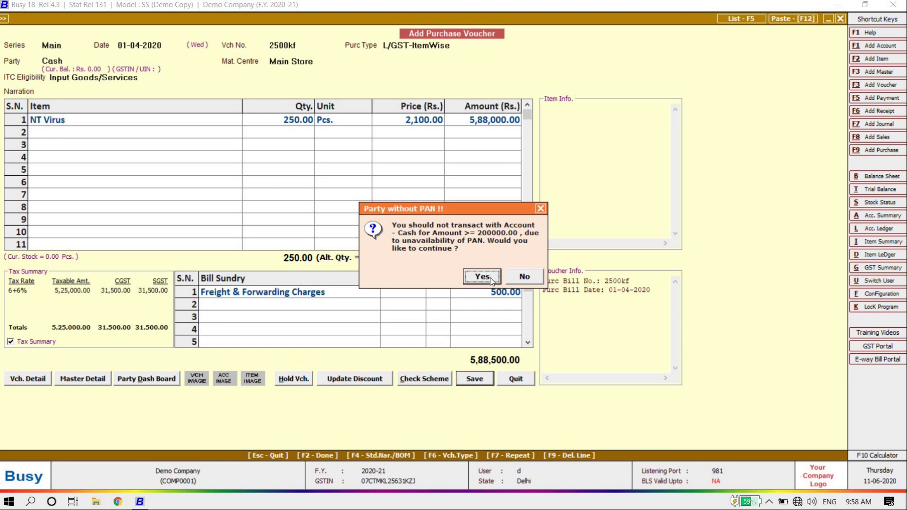
pyautogui.click(492, 281)
pyautogui.click(491, 281)
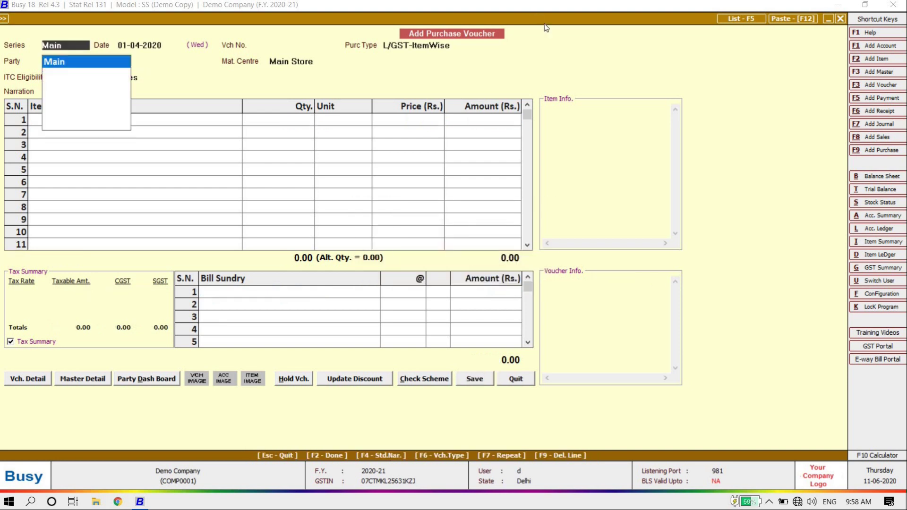
# Step: Close the blank purchase voucher and back out of Purchase > Modify to the Transactions menu
pyautogui.press('Escape')
pyautogui.press('Escape')
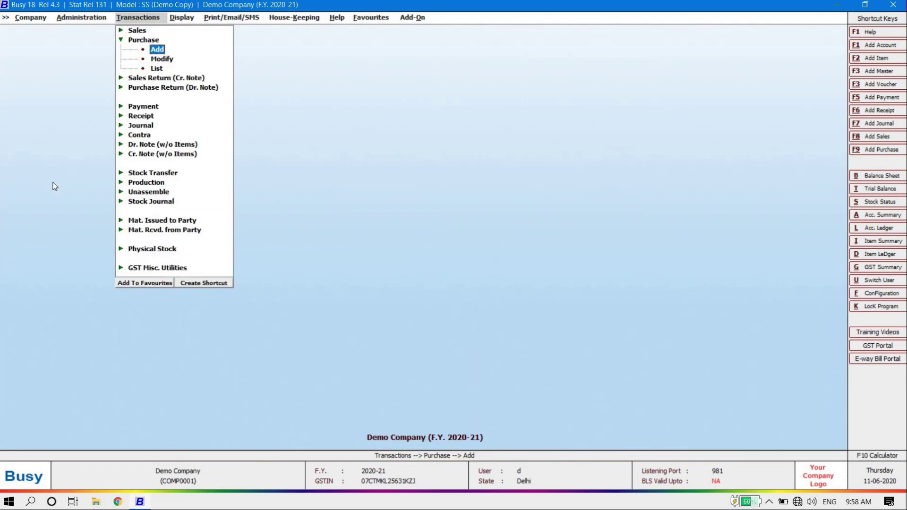
pyautogui.press('Down')
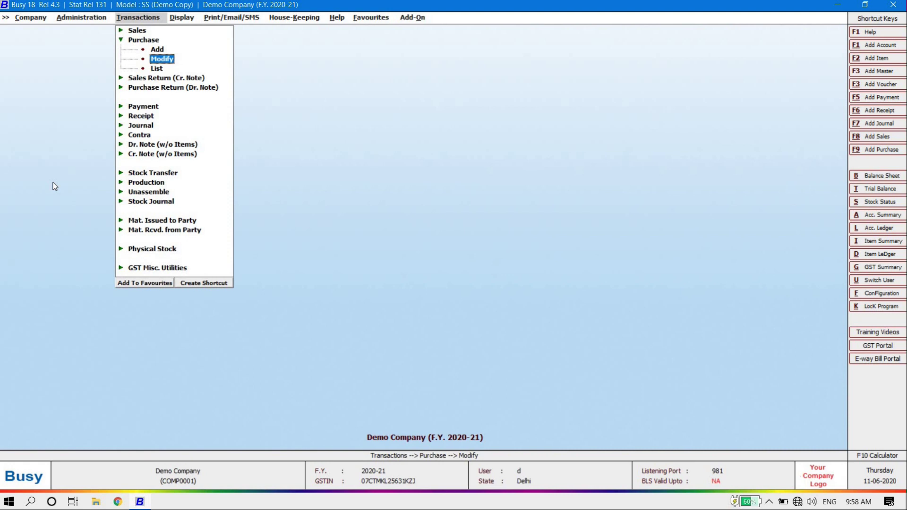
pyautogui.press('Return')
pyautogui.press('Return')
pyautogui.press('Return')
pyautogui.press('Return')
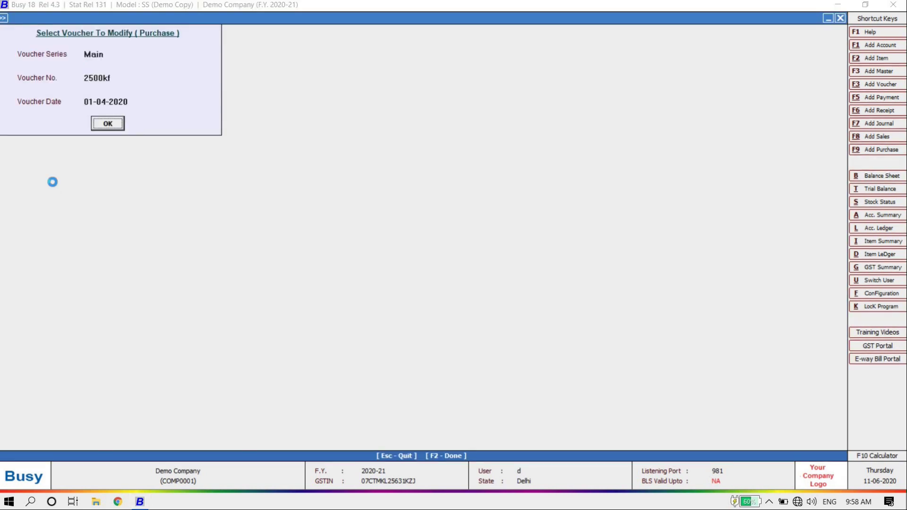
pyautogui.press('Escape')
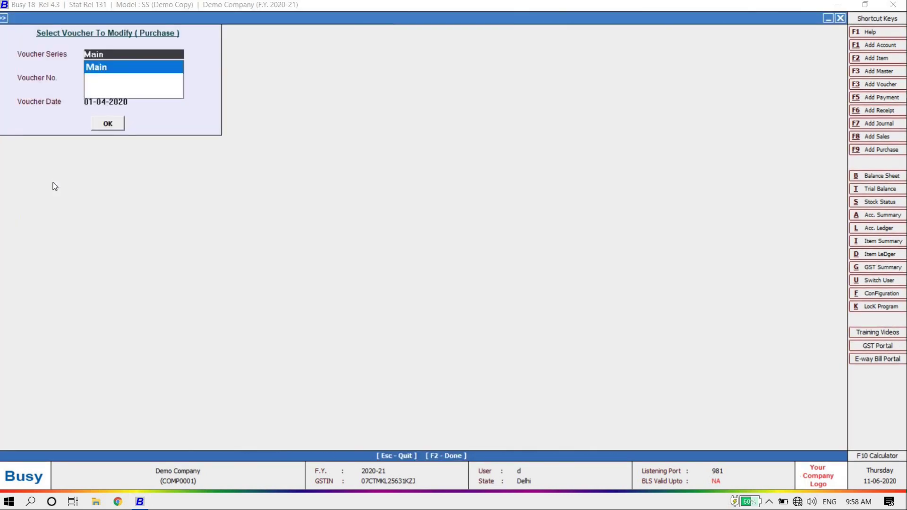
pyautogui.press('Escape')
pyautogui.press('Down')
# Step: Open a new sales voucher in the Main series with sale type L/GST-ItemWise
pyautogui.press('Up')
pyautogui.press('Up')
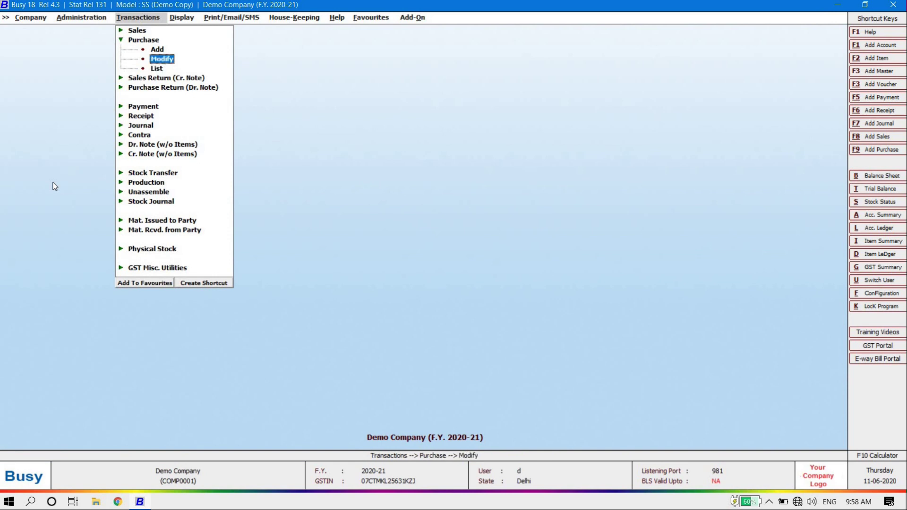
pyautogui.press('Left')
pyautogui.press('Up')
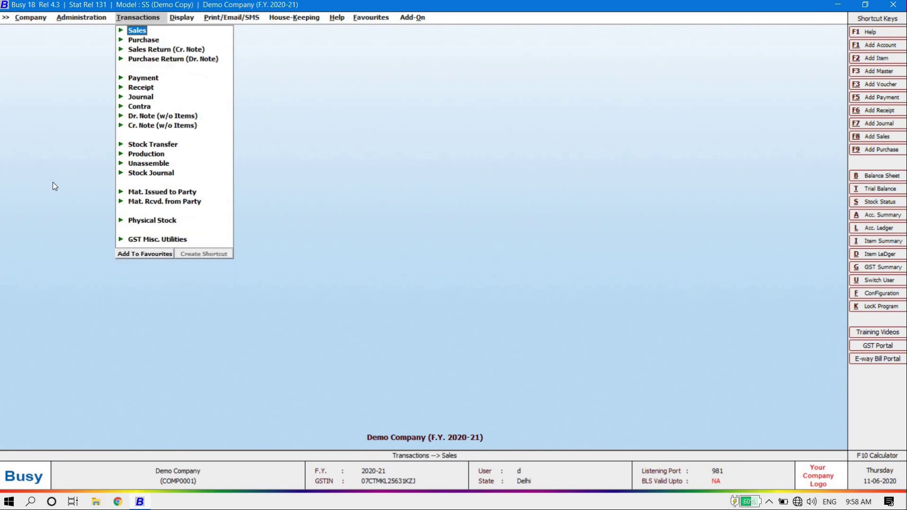
pyautogui.press('Right')
pyautogui.press('Return')
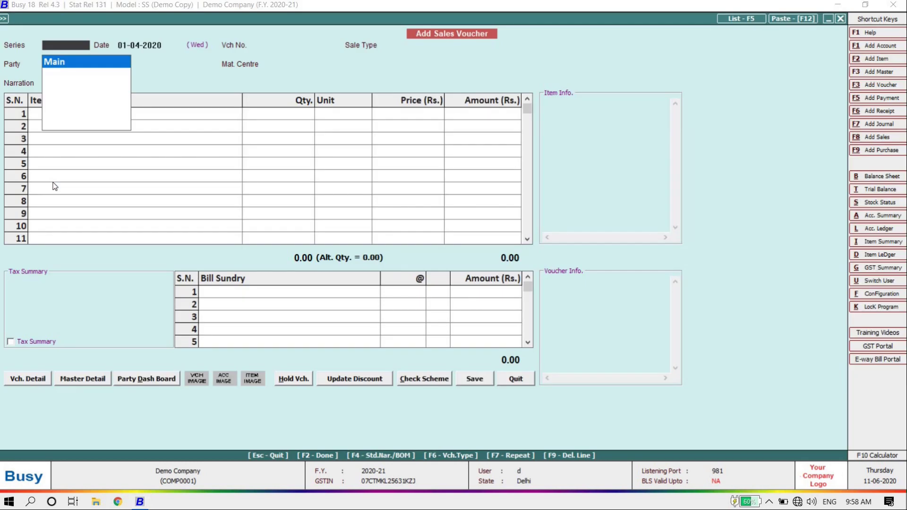
pyautogui.press('Return')
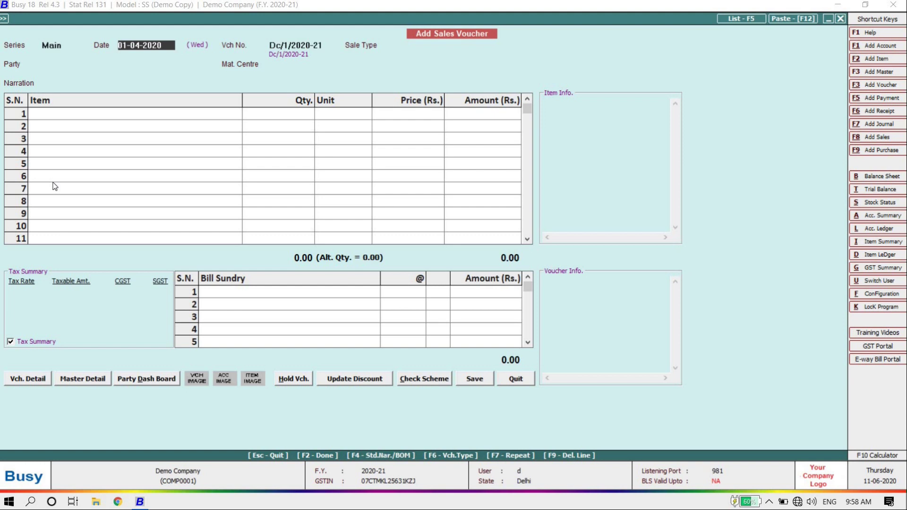
pyautogui.press('Return')
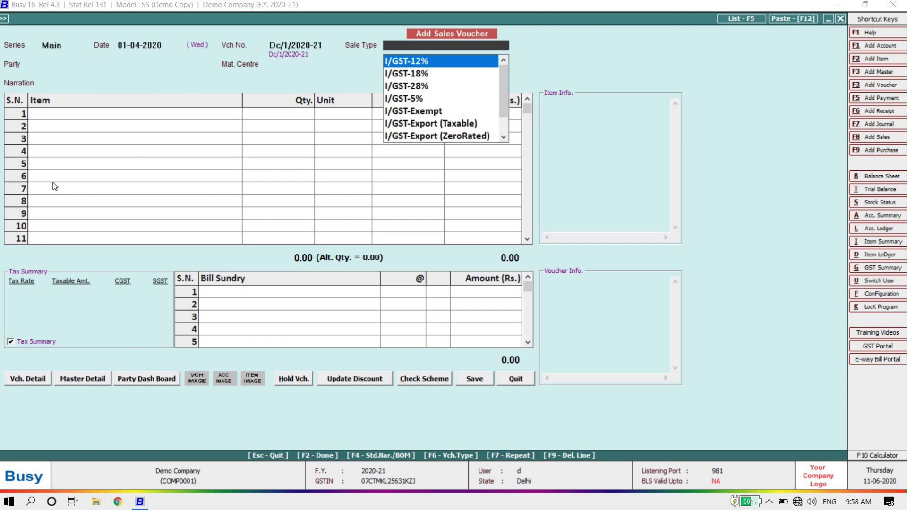
pyautogui.write('18')
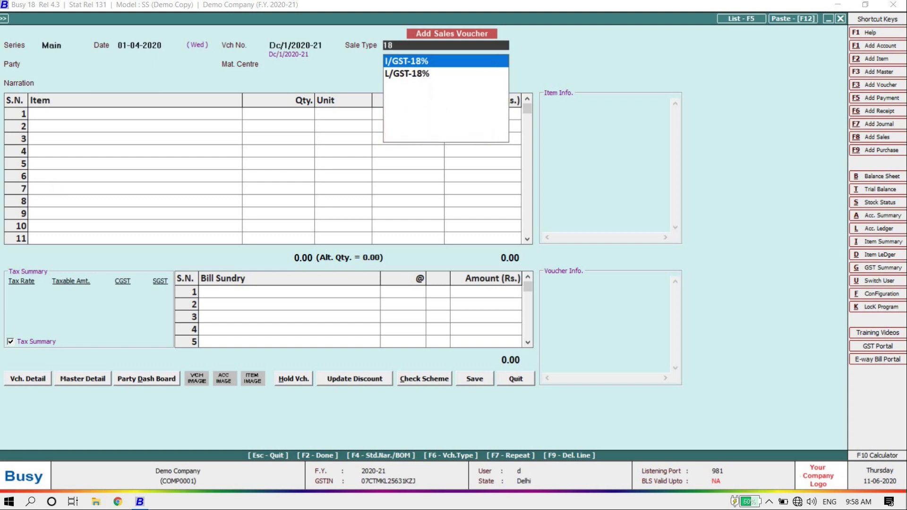
pyautogui.press('Down')
pyautogui.press('BackSpace')
pyautogui.press('BackSpace')
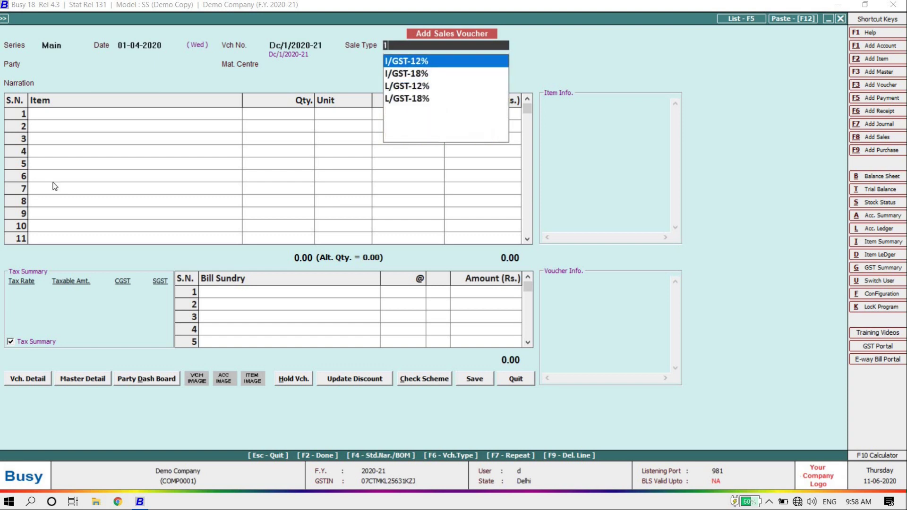
pyautogui.write('ite')
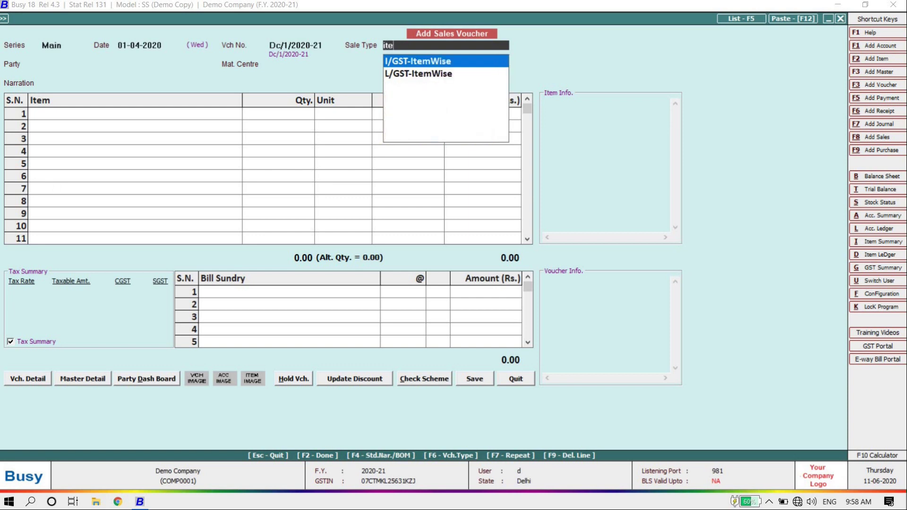
pyautogui.press('Down')
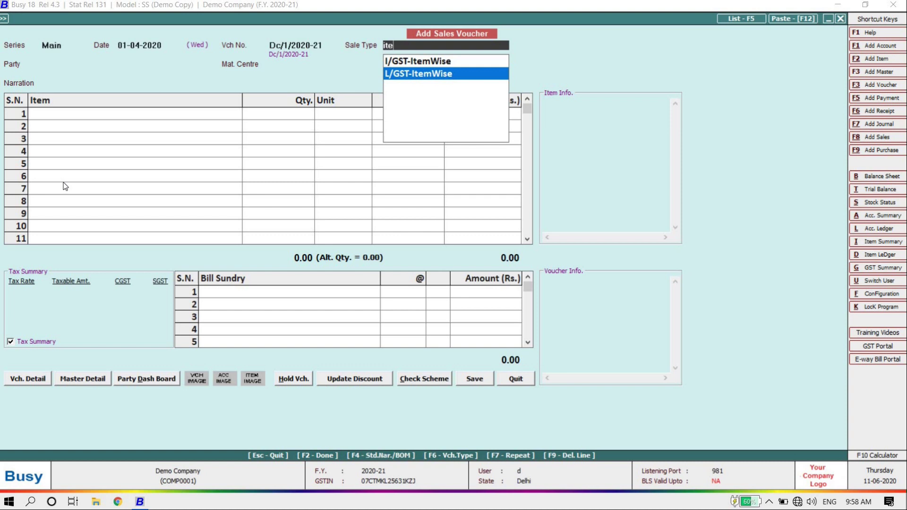
pyautogui.press('Return')
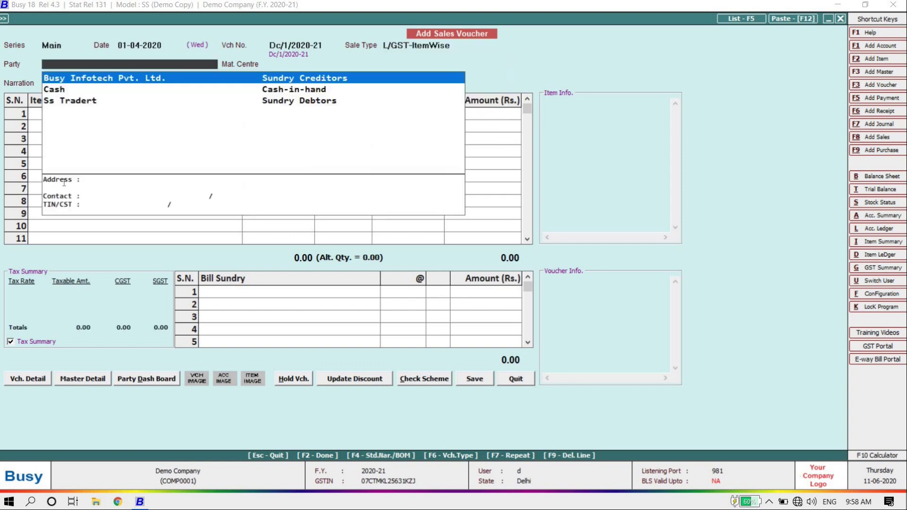
# Step: Choose Ss Tradert as the party and continue past the other-state warning
pyautogui.press('Down')
pyautogui.press('Down')
pyautogui.press('Up')
pyautogui.press('Down')
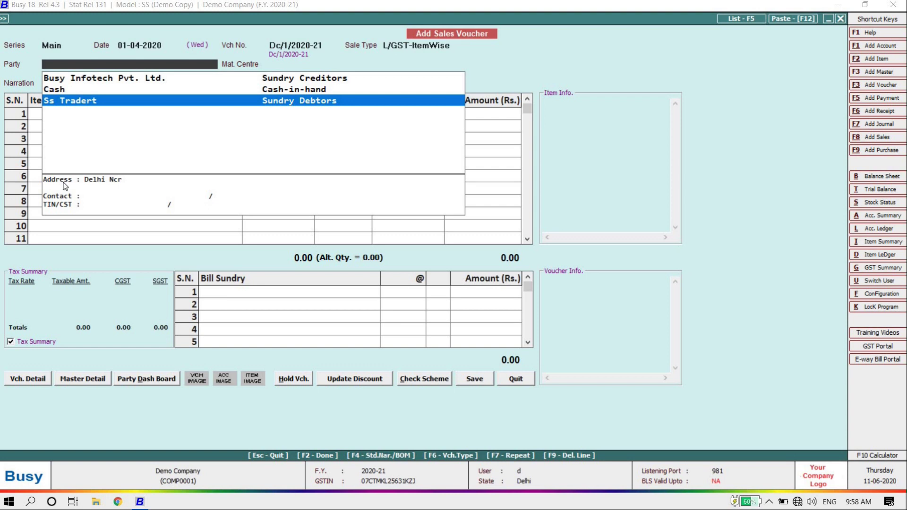
pyautogui.press('Return')
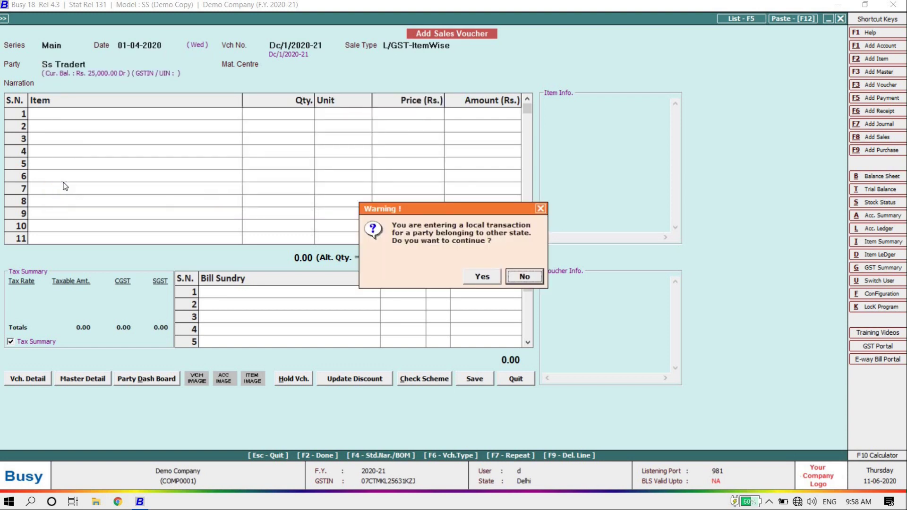
pyautogui.press('Left')
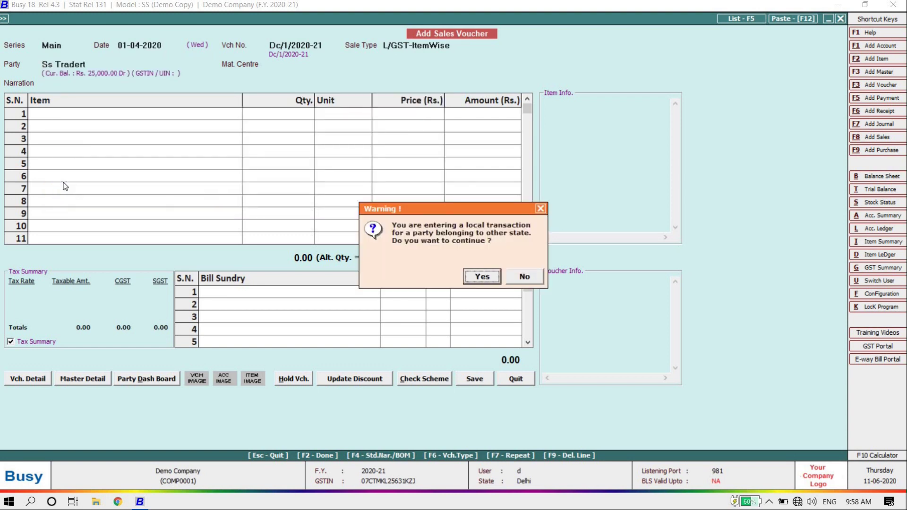
pyautogui.press('Return')
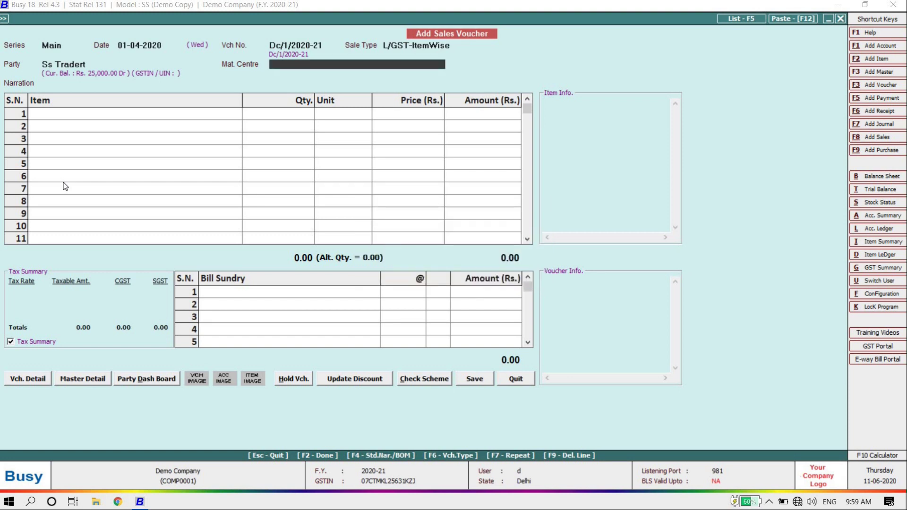
# Step: Add NT Virus from Main Store, 10 Pcs at 3,000, and accept its 6% GST details
pyautogui.press('Return')
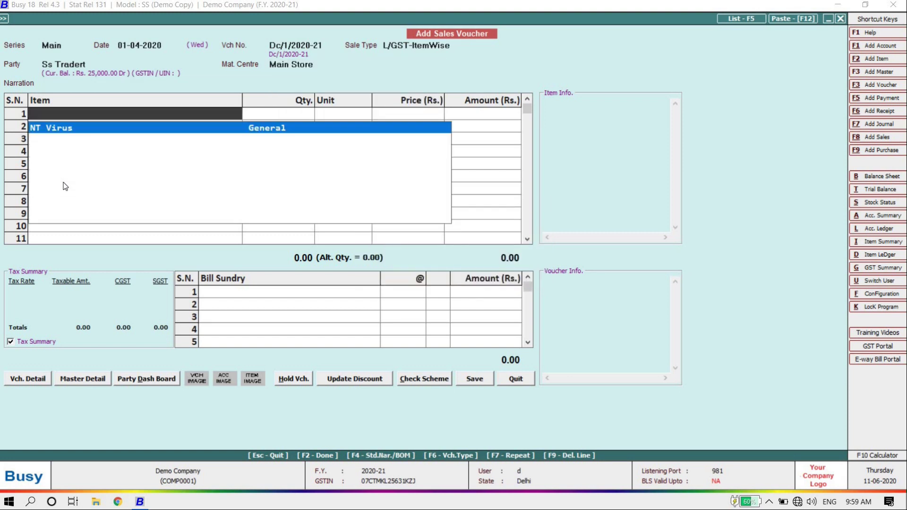
pyautogui.press('Return')
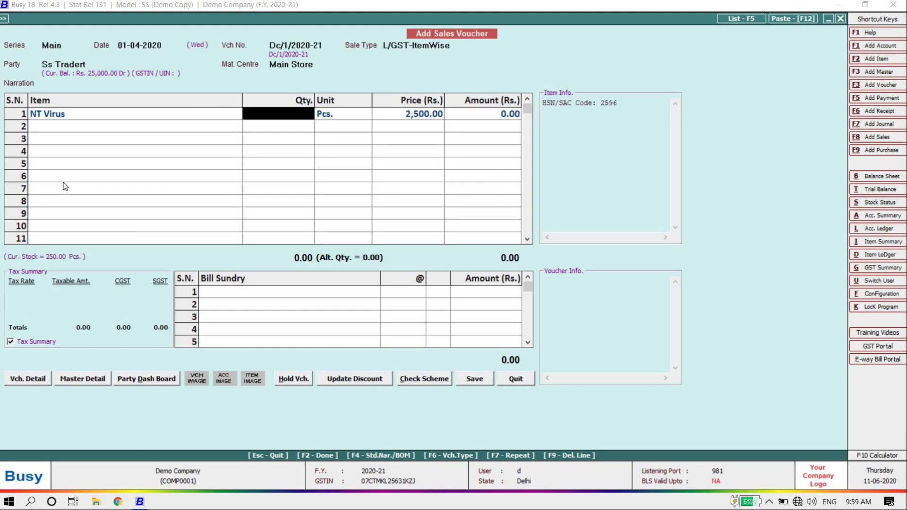
pyautogui.write('10')
pyautogui.press('Return')
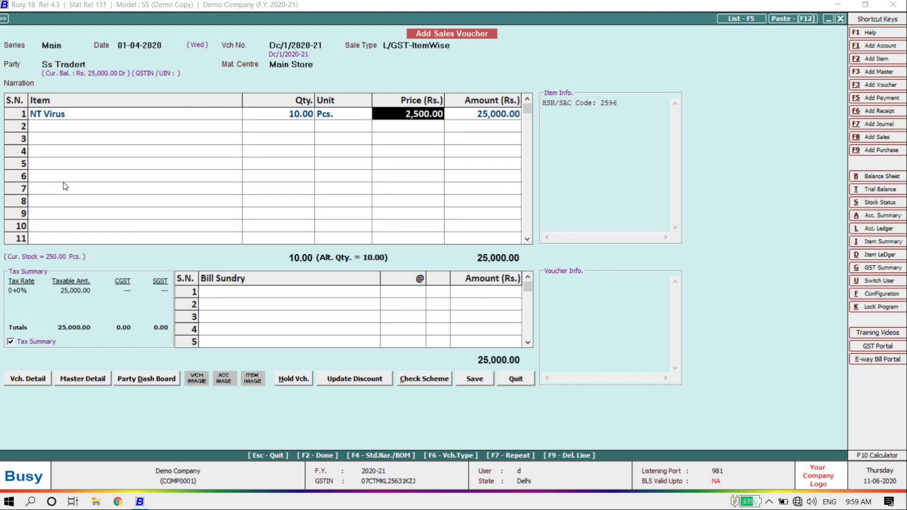
pyautogui.write('3000')
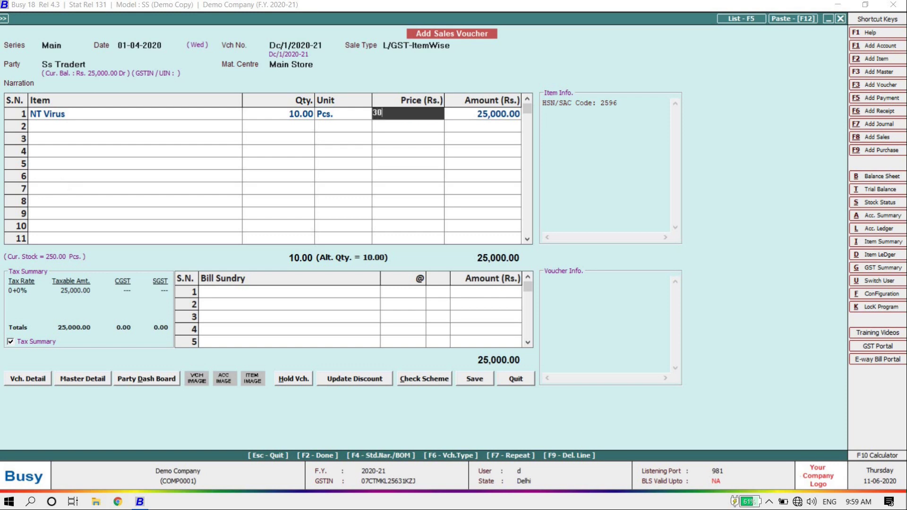
pyautogui.press('Return')
pyautogui.press('Return')
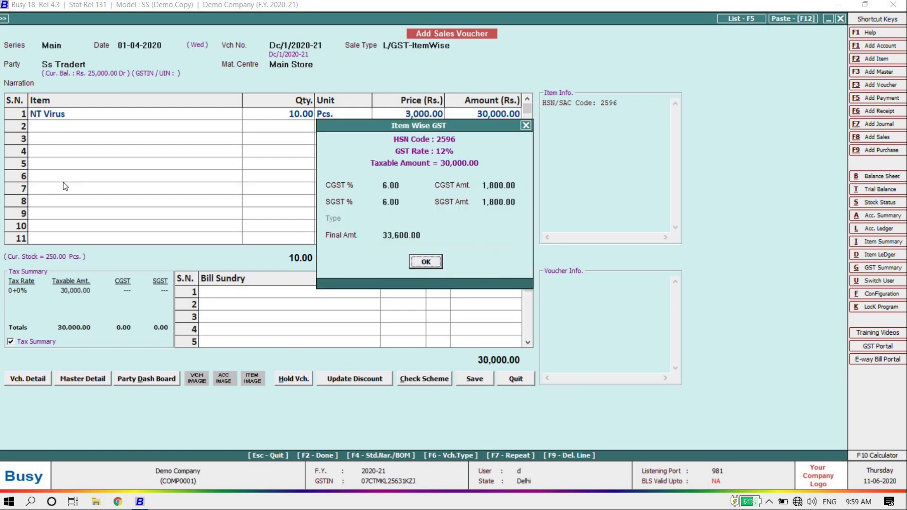
pyautogui.press('Return')
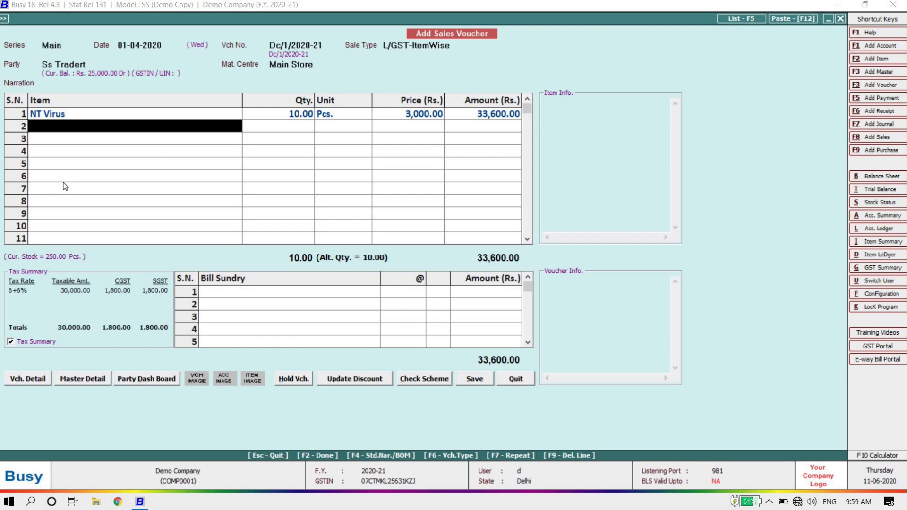
# Step: Add Freight & Forwarding Charges of 400, bringing the sale to 34,000
pyautogui.press('Return')
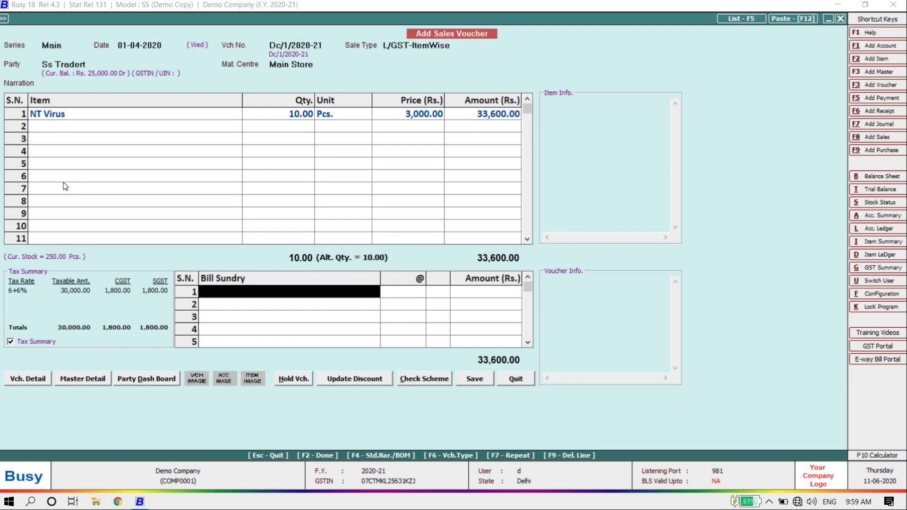
pyautogui.write('fr')
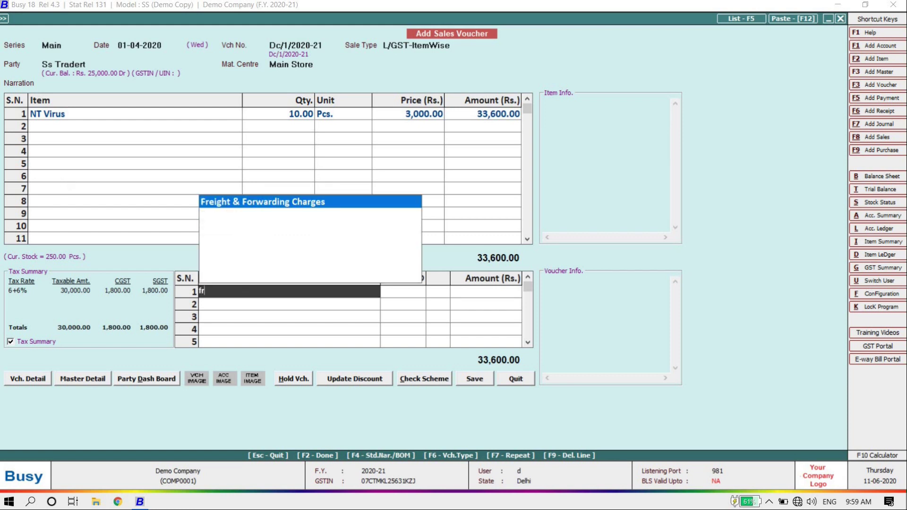
pyautogui.press('Return')
pyautogui.write('400')
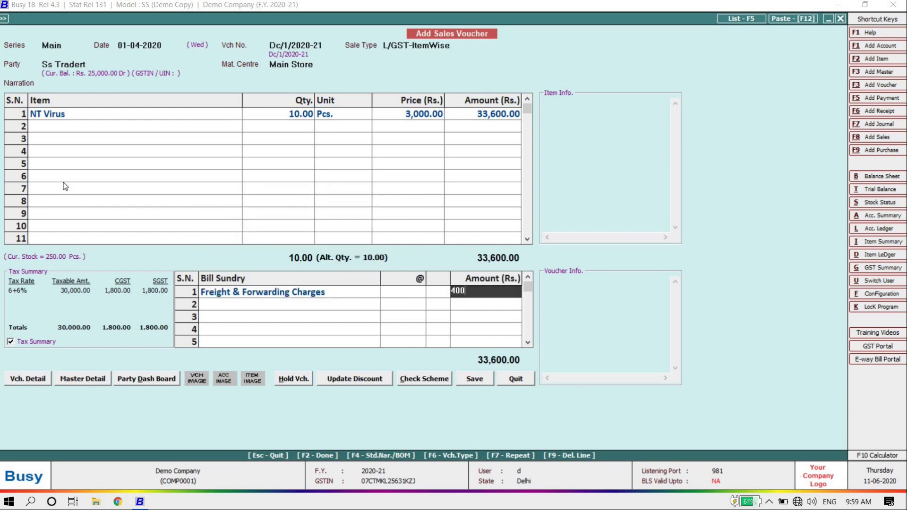
pyautogui.press('Return')
pyautogui.press('Return')
pyautogui.press('Return')
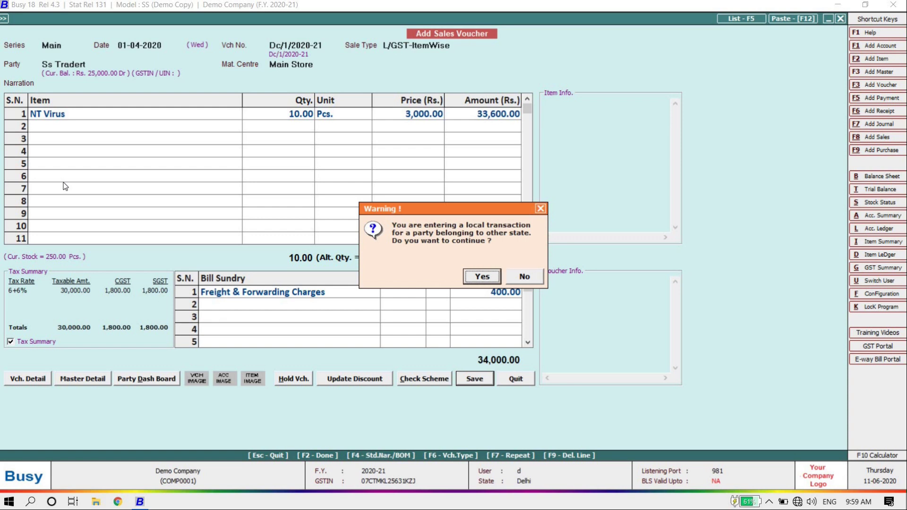
# Step: Accept the out-of-state warning and record the 34,000 sale as a new bill reference
pyautogui.press('Return')
pyautogui.press('Return')
pyautogui.press('Return')
pyautogui.press('Return')
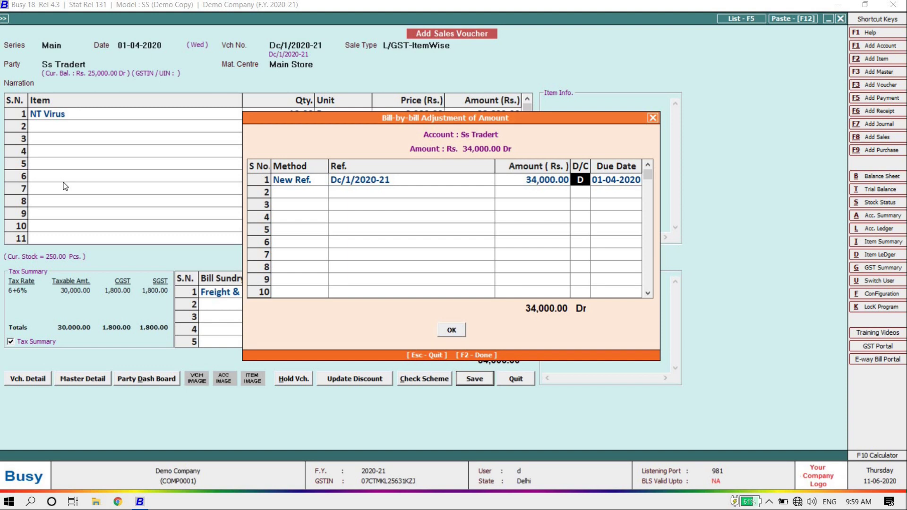
pyautogui.press('Return')
pyautogui.press('Return')
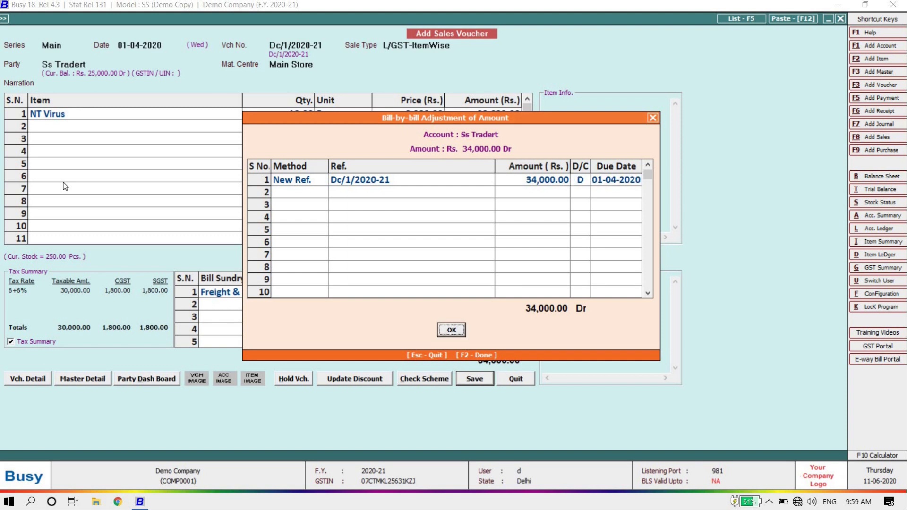
pyautogui.press('Return')
pyautogui.press('Return')
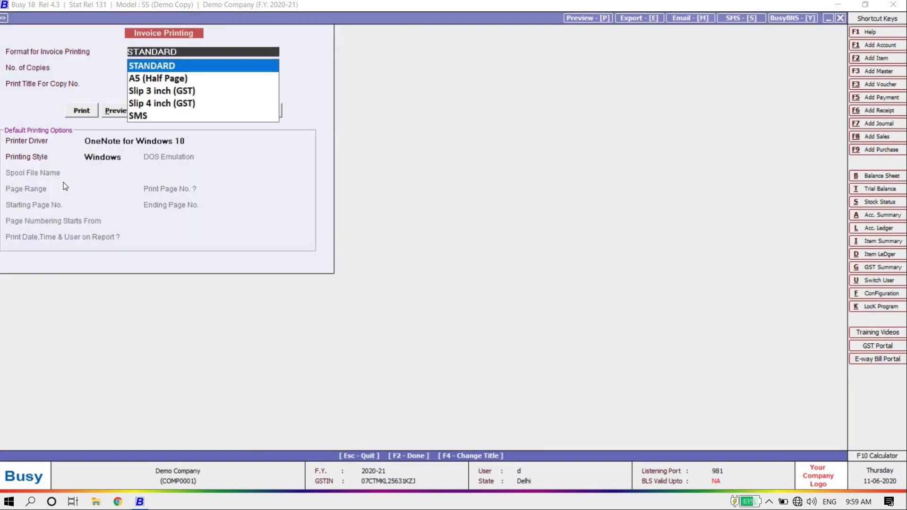
# Step: Agree to print the invoice and keep the STANDARD format with 1 copy
pyautogui.press('Return')
pyautogui.press('Up')
pyautogui.press('Down')
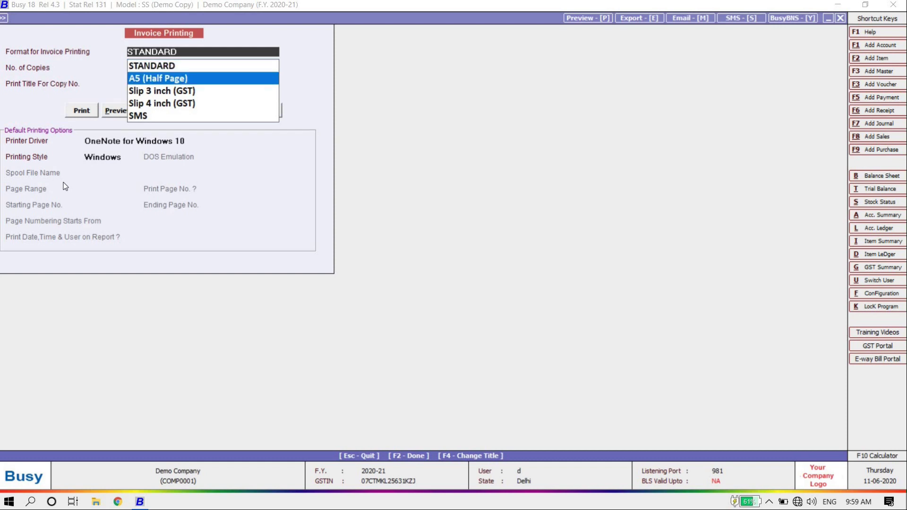
pyautogui.press('Down')
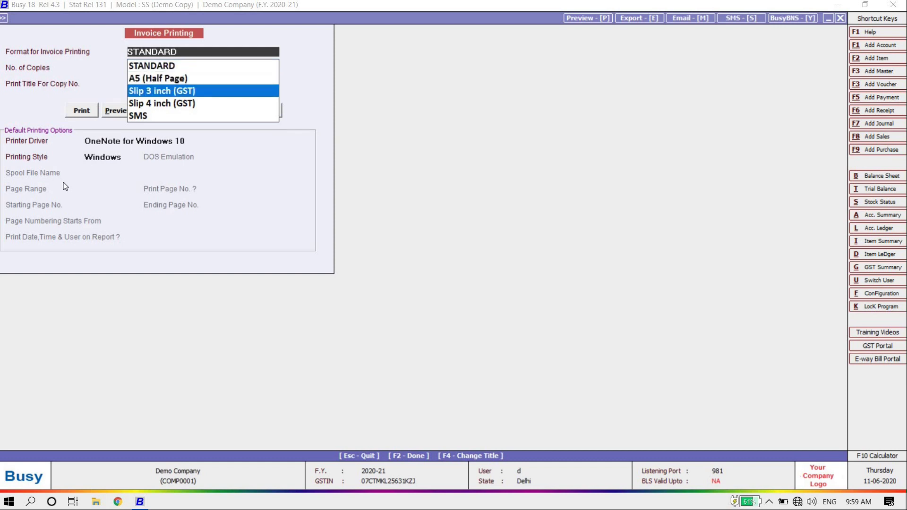
pyautogui.press('Down')
pyautogui.press('Up')
pyautogui.press('Down')
pyautogui.press('Down')
pyautogui.press('Up')
pyautogui.press('Up')
pyautogui.press('Up')
pyautogui.press('Up')
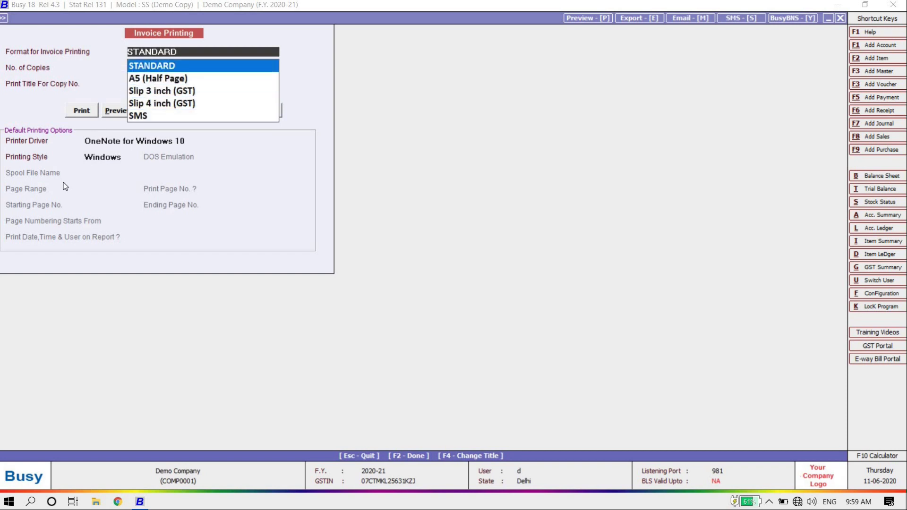
pyautogui.press('Return')
pyautogui.press('Return')
pyautogui.press('Return')
pyautogui.press('Right')
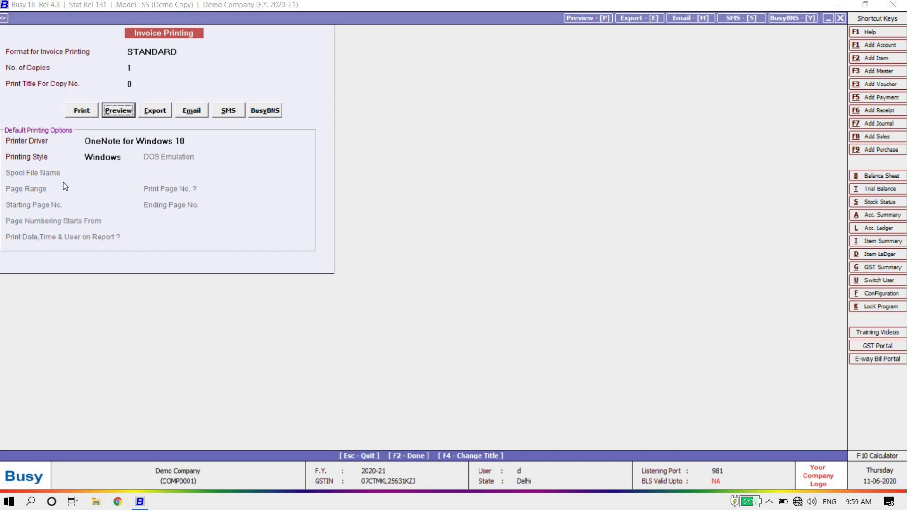
pyautogui.press('Return')
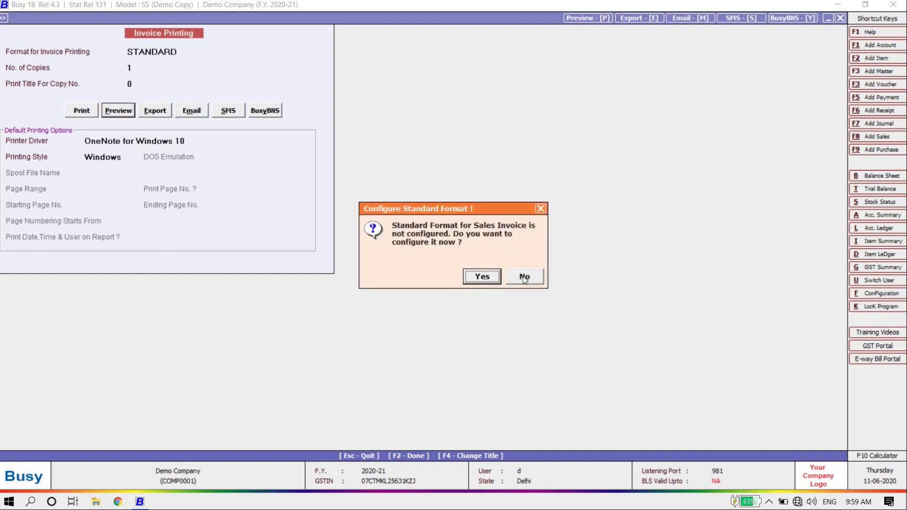
# Step: Retry the invoice preview and agree to configure the STANDARD format
pyautogui.click(523, 276)
pyautogui.click(522, 276)
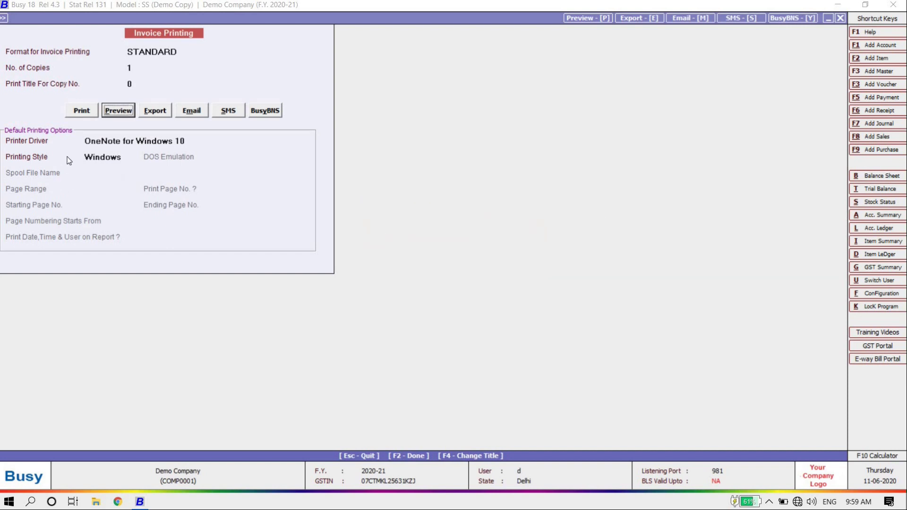
pyautogui.click(124, 112)
pyautogui.click(486, 274)
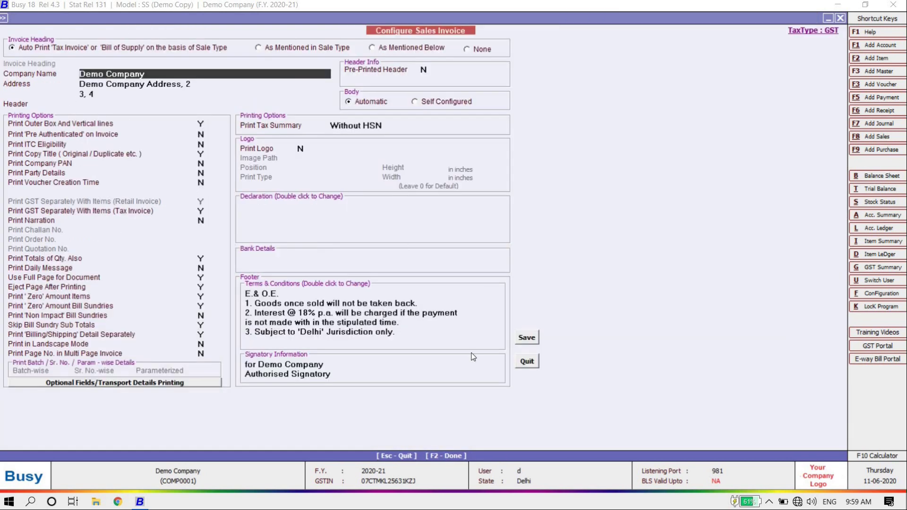
# Step: Tick bank details, declaration and print logo, and save the invoice format configuration
pyautogui.click(295, 254)
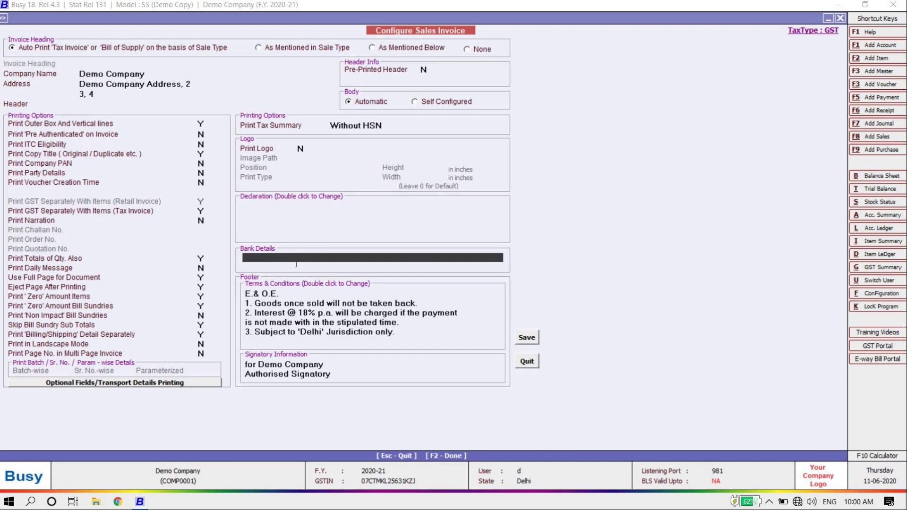
pyautogui.click(295, 214)
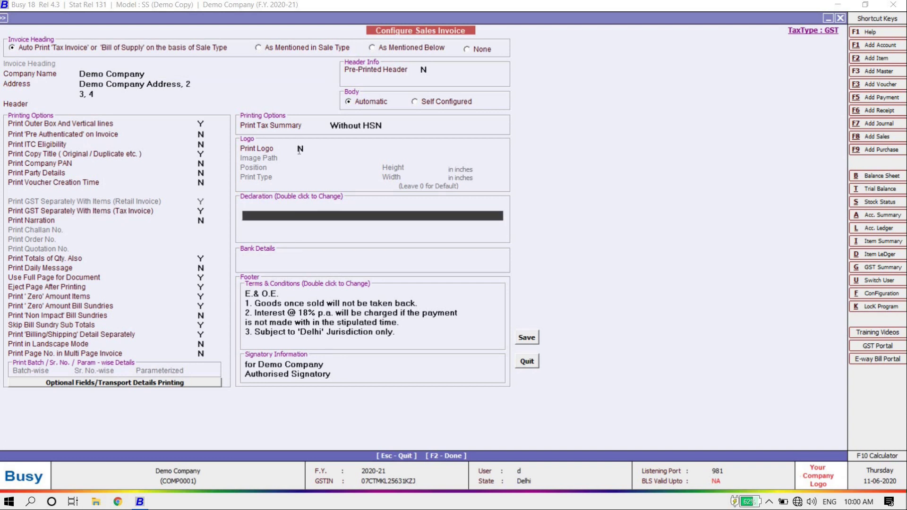
pyautogui.click(299, 149)
pyautogui.click(526, 337)
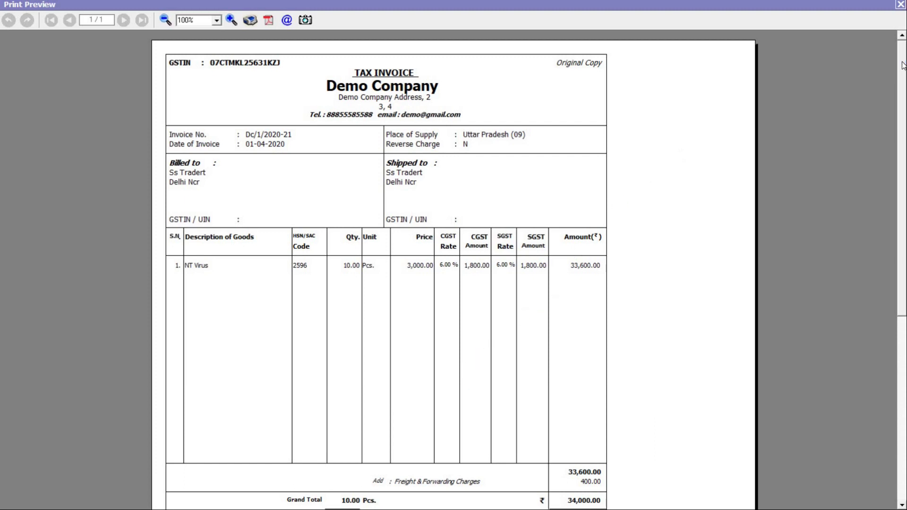
# Step: Check the tax invoice preview down to its 34,000 grand total, then close the preview
pyautogui.scroll(-8, 888, 194)
pyautogui.scroll(8, 454, 269)
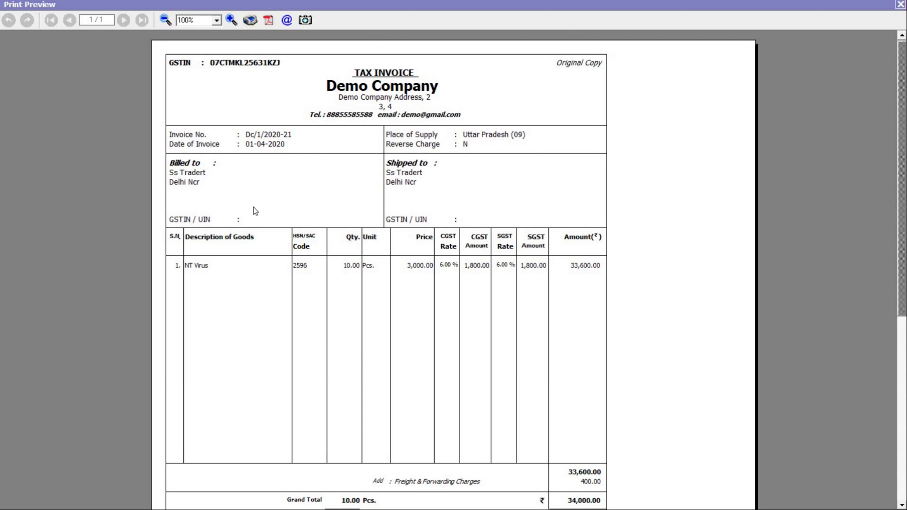
pyautogui.click(900, 5)
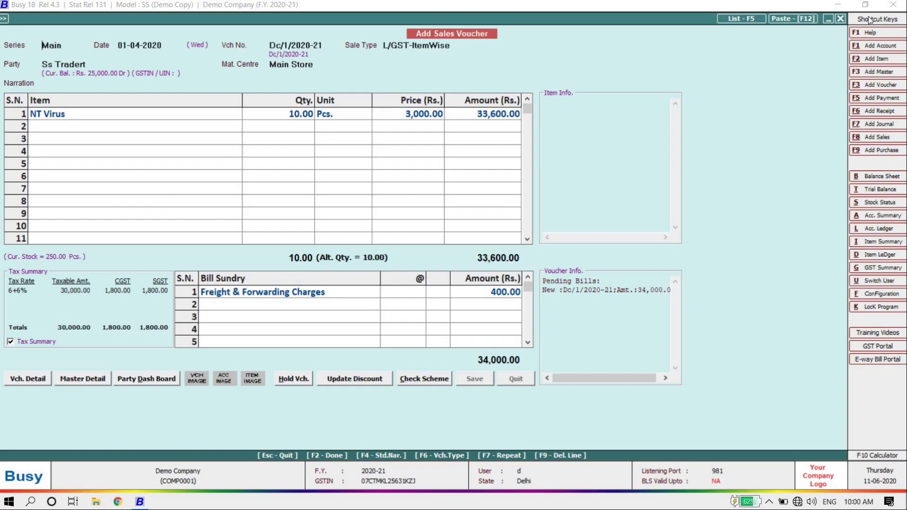
# Step: Exit the 34,000 sales voucher and browse the sales and purchase return options in Transactions
pyautogui.press('Escape')
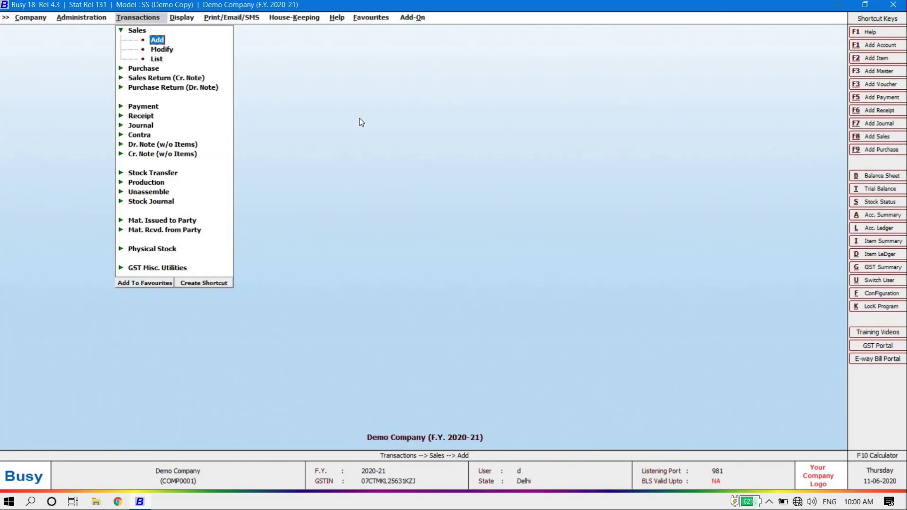
pyautogui.press('Escape')
pyautogui.press('Down')
pyautogui.press('Down')
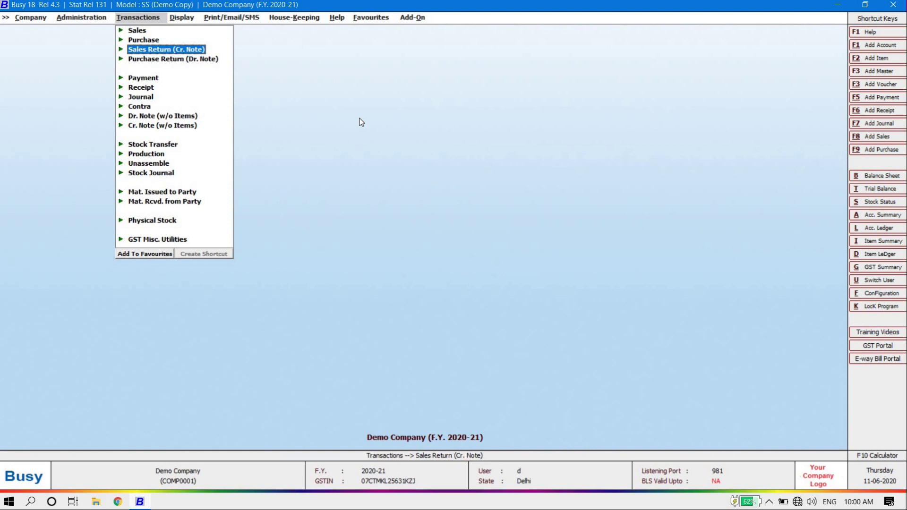
pyautogui.press('Down')
pyautogui.press('Up')
pyautogui.press('Return')
pyautogui.press('Up')
pyautogui.press('Return')
pyautogui.press('Down')
pyautogui.press('Return')
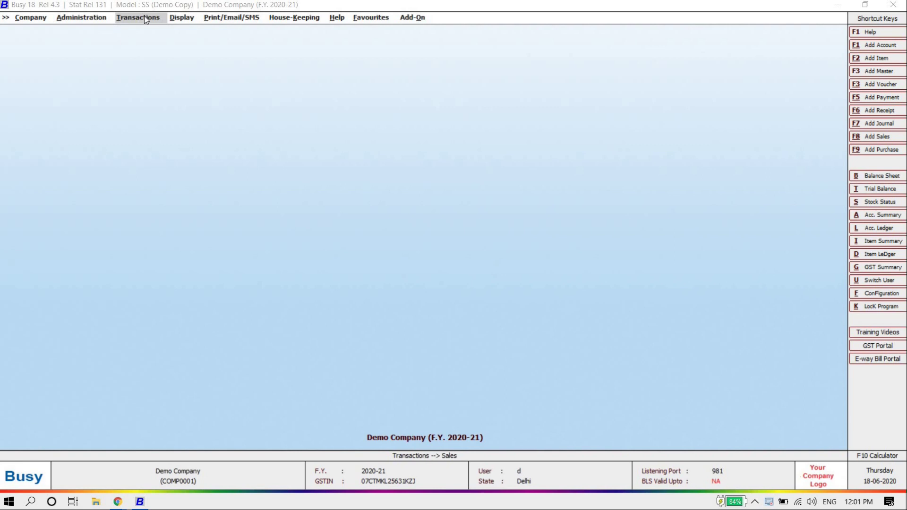
# Step: Add a new Main-series receipt voucher dated 01-04-2020 from the Transactions menu
pyautogui.click(154, 7)
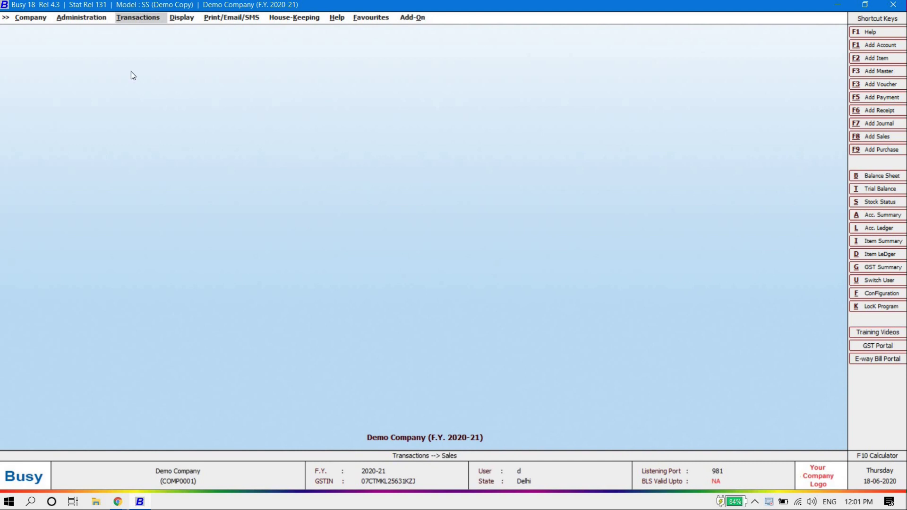
pyautogui.click(143, 21)
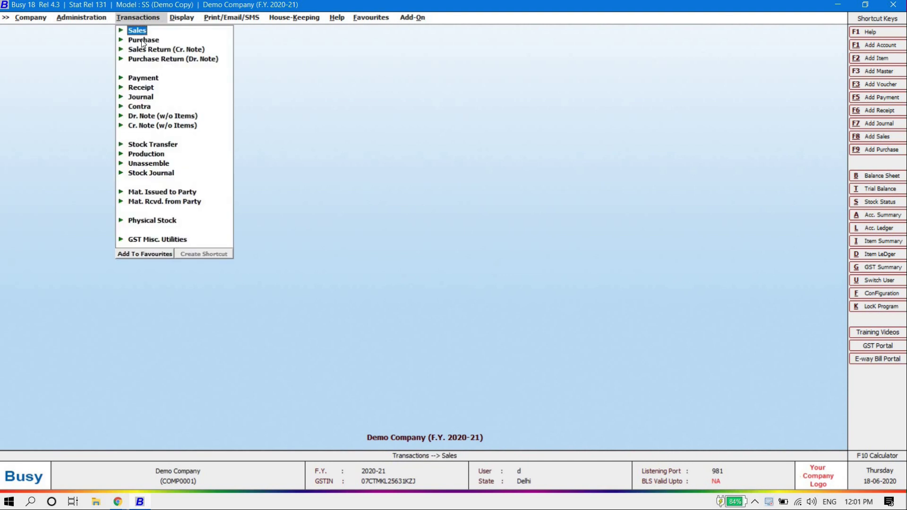
pyautogui.press('Down')
pyautogui.press('Down')
pyautogui.press('Down')
pyautogui.press('Down')
pyautogui.press('Down')
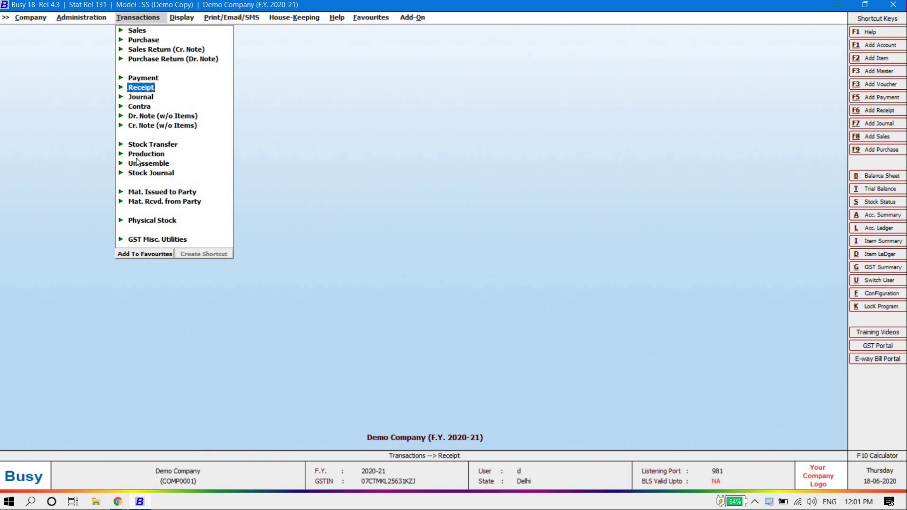
pyautogui.press('Return')
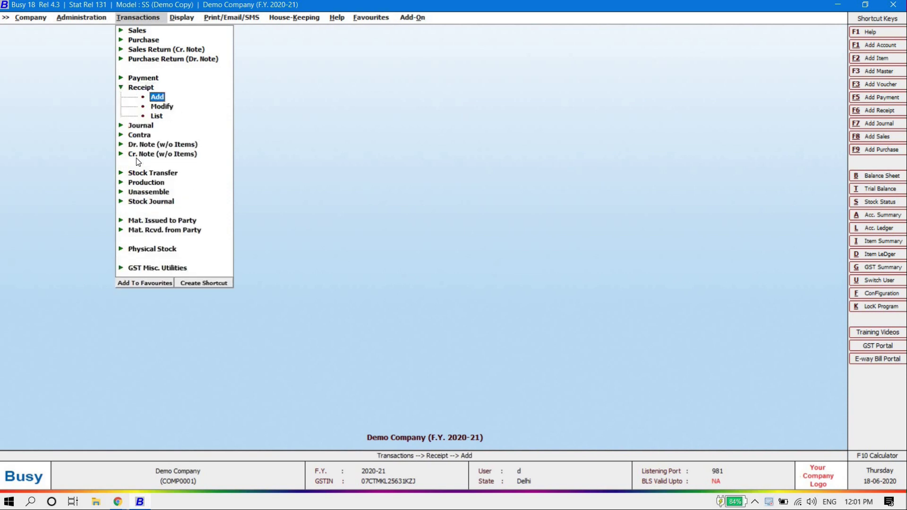
pyautogui.press('Return')
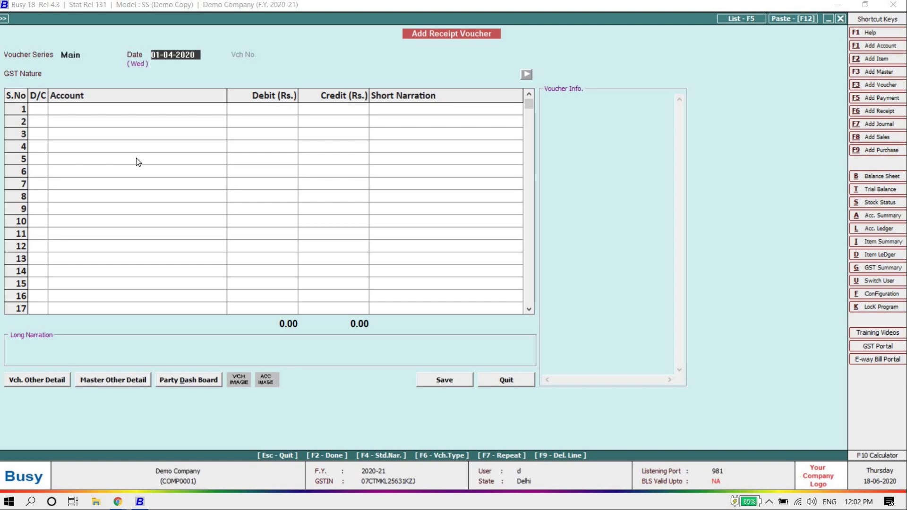
# Step: Credit Sb Gupta Traders 25,000.00 on row 1, with GST nature Not Applicable
pyautogui.press('Return')
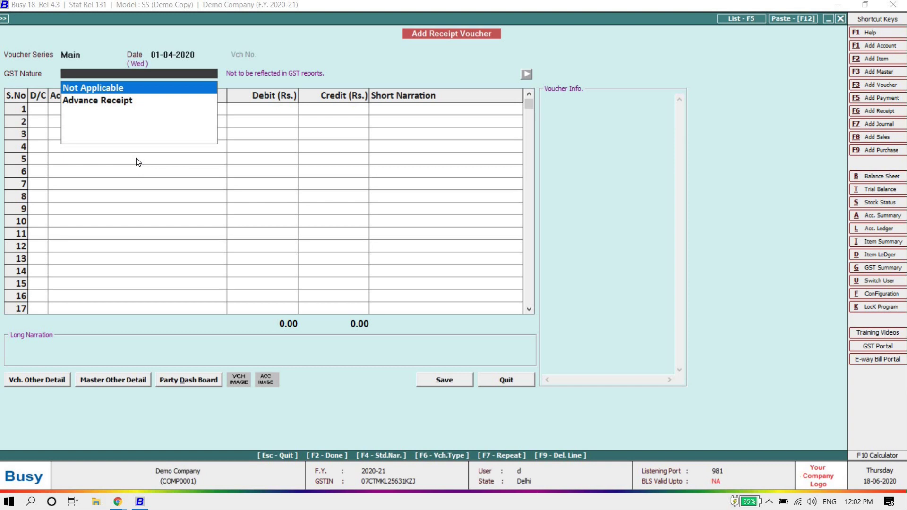
pyautogui.press('Return')
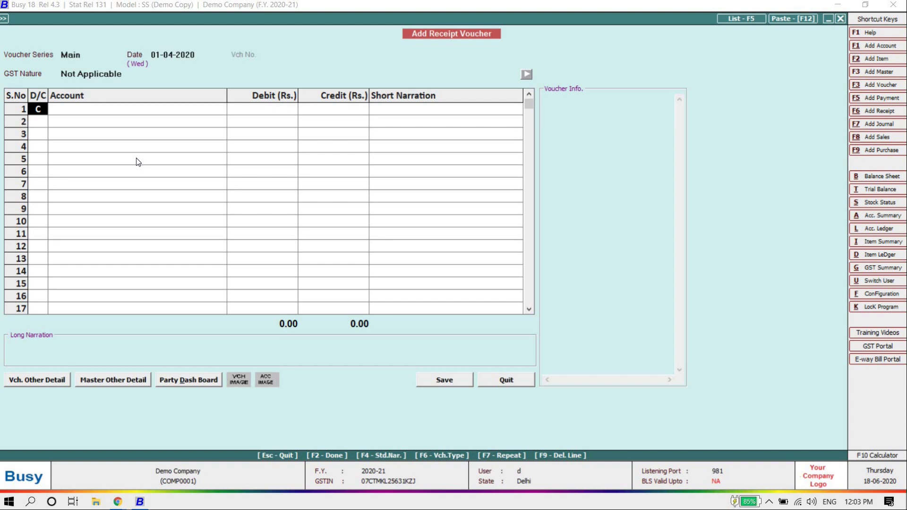
pyautogui.press('Return')
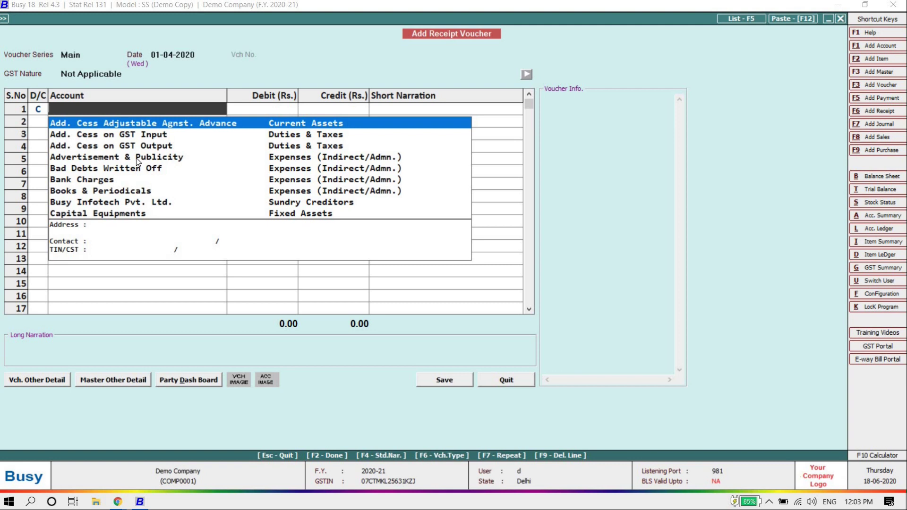
pyautogui.write('gupt')
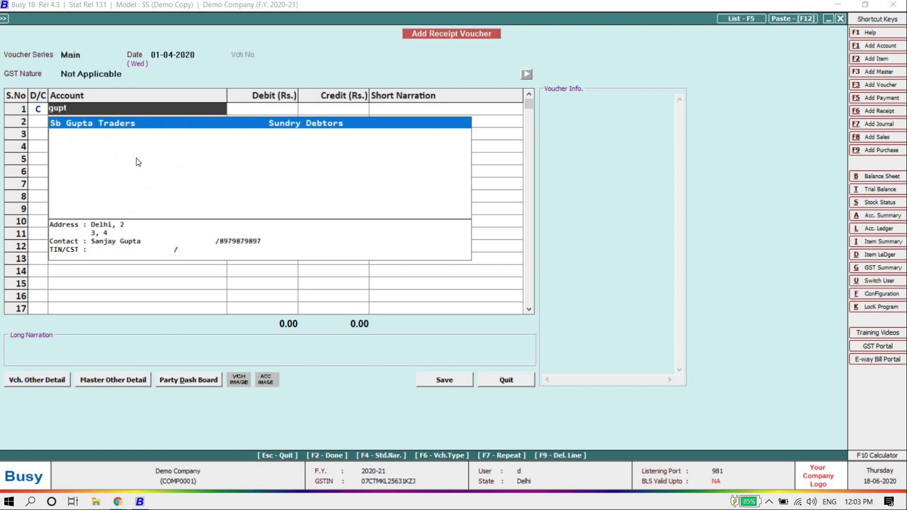
pyautogui.press('Return')
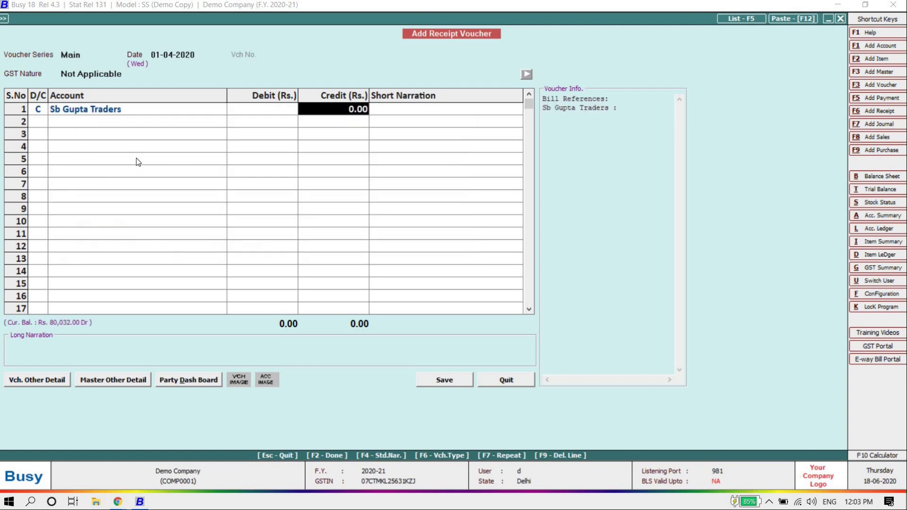
pyautogui.write('25000')
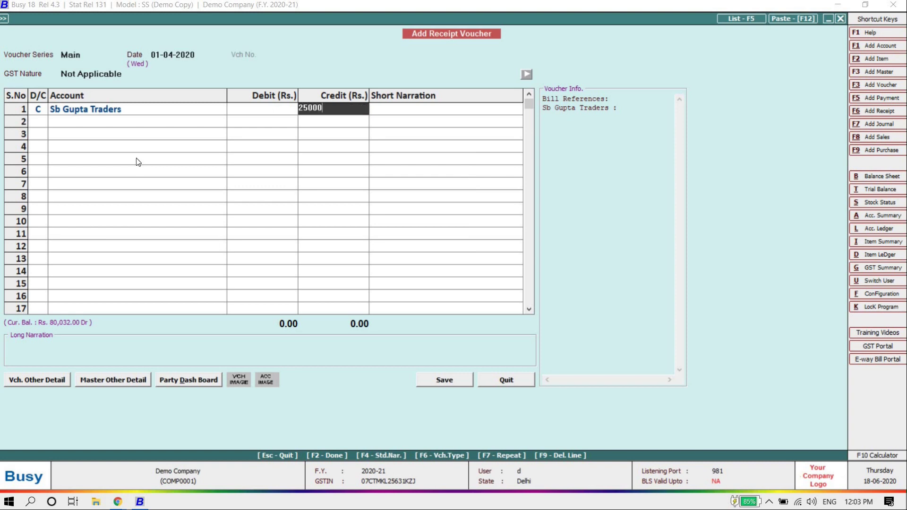
pyautogui.press('Return')
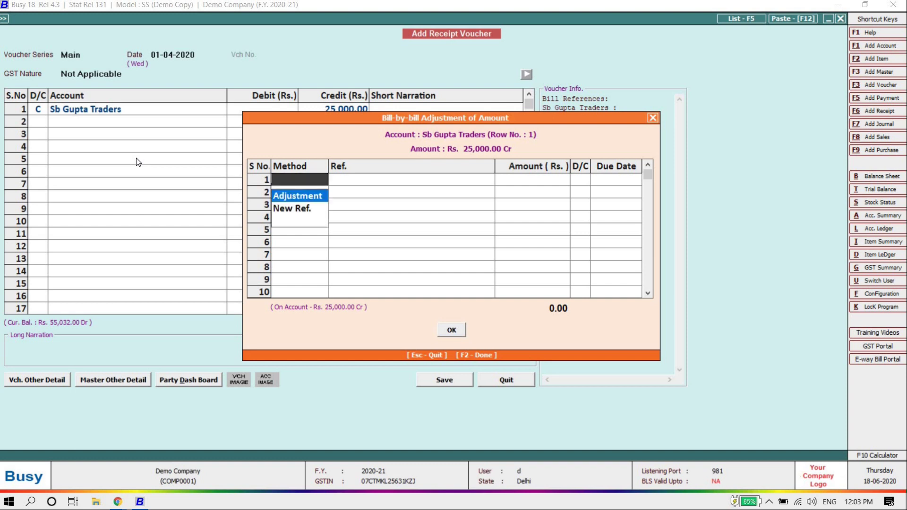
# Step: Use the Adjustment method to settle the 25,000.00 receipt against pending bill Dc/2/2020-21
pyautogui.press('Down')
pyautogui.press('Up')
pyautogui.press('Return')
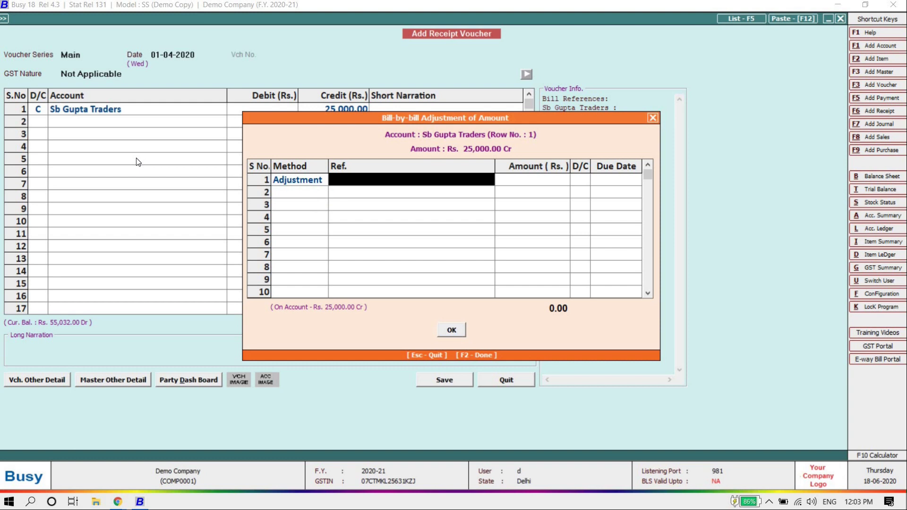
pyautogui.press('Return')
pyautogui.press('Down')
pyautogui.press('Up')
pyautogui.press('Down')
pyautogui.press('Up')
pyautogui.press('Down')
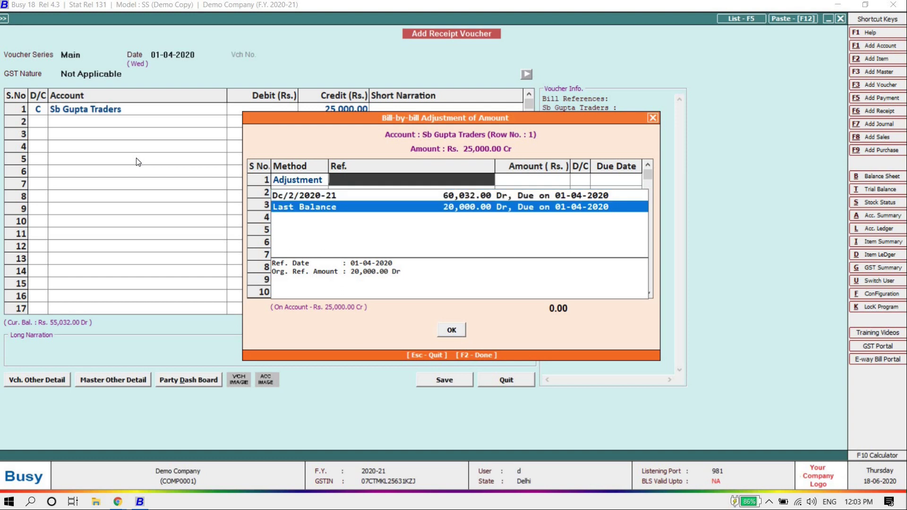
pyautogui.press('Up')
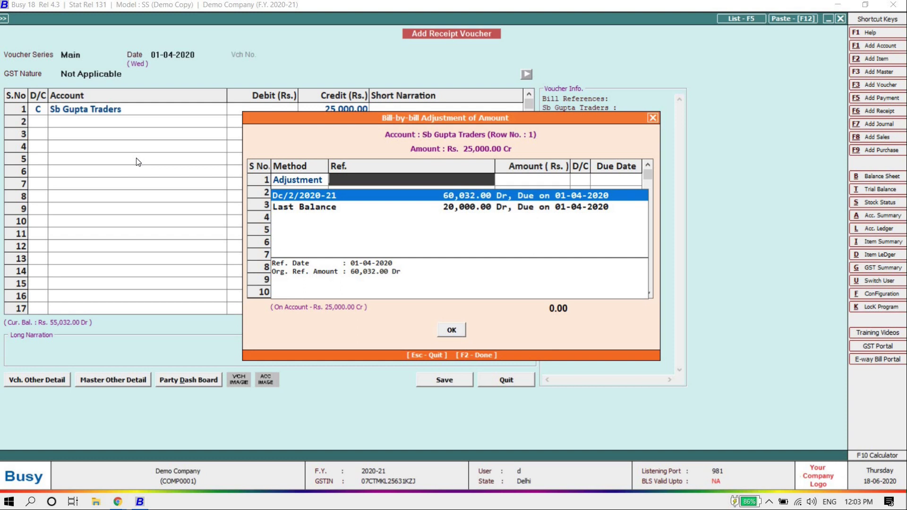
pyautogui.press('Return')
pyautogui.press('Return')
pyautogui.press('Return')
pyautogui.press('Return')
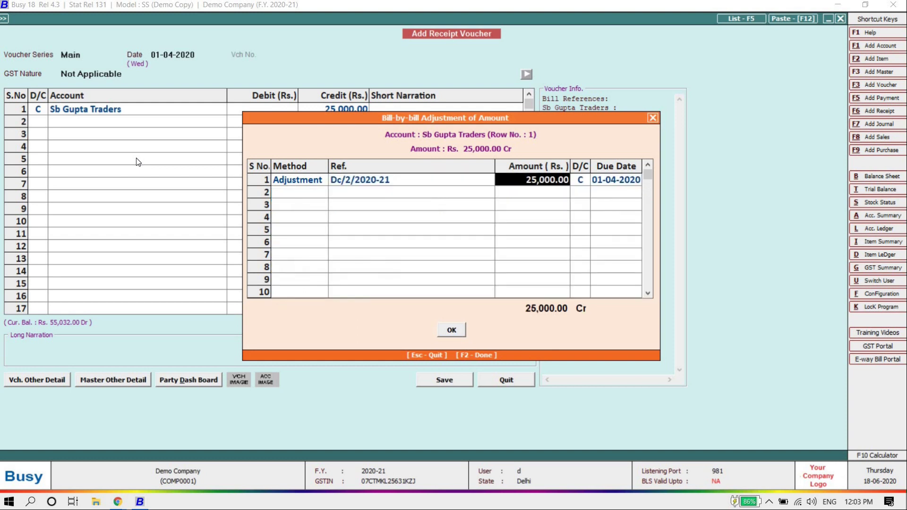
pyautogui.press('Return')
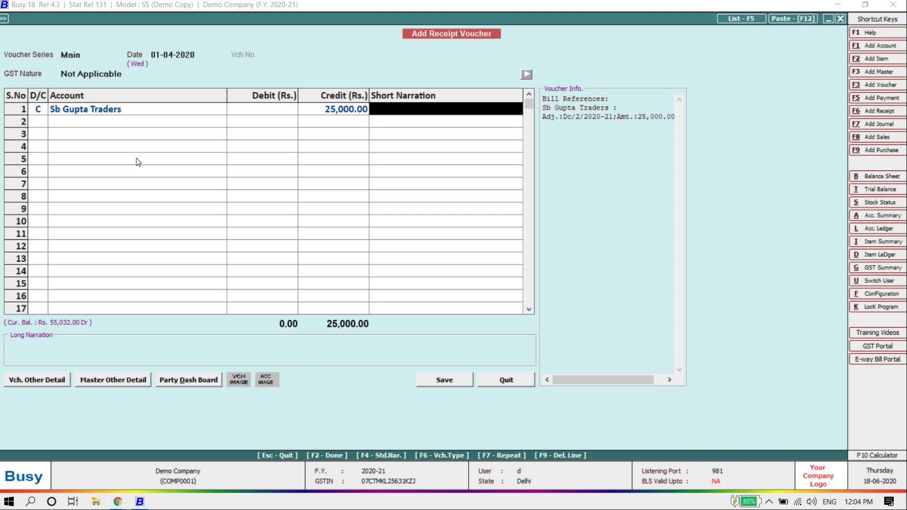
# Step: Add short narration Neft and debit Icici Bank 25,000.00 on row 2
pyautogui.write('Neft')
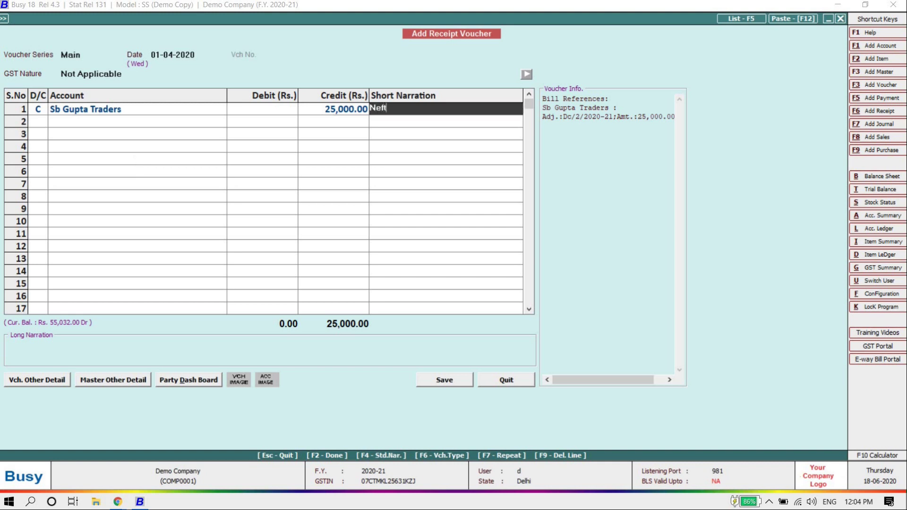
pyautogui.press('Return')
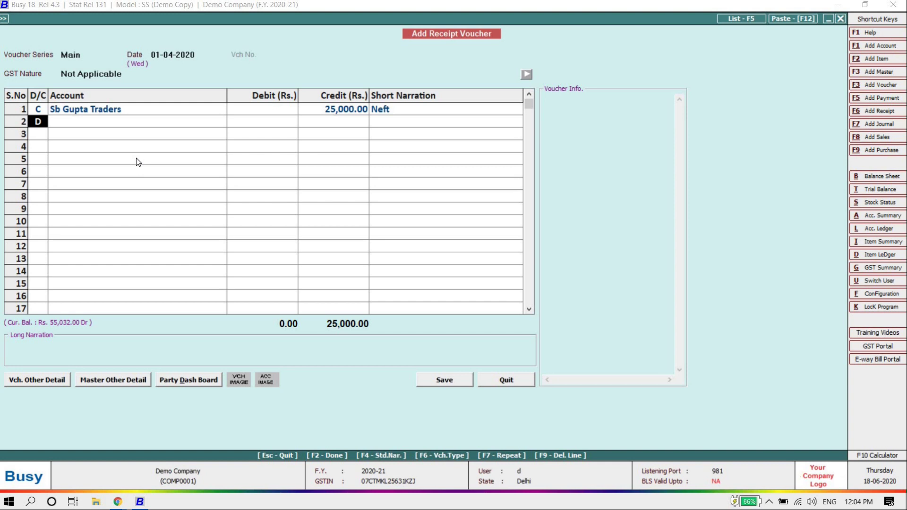
pyautogui.press('Return')
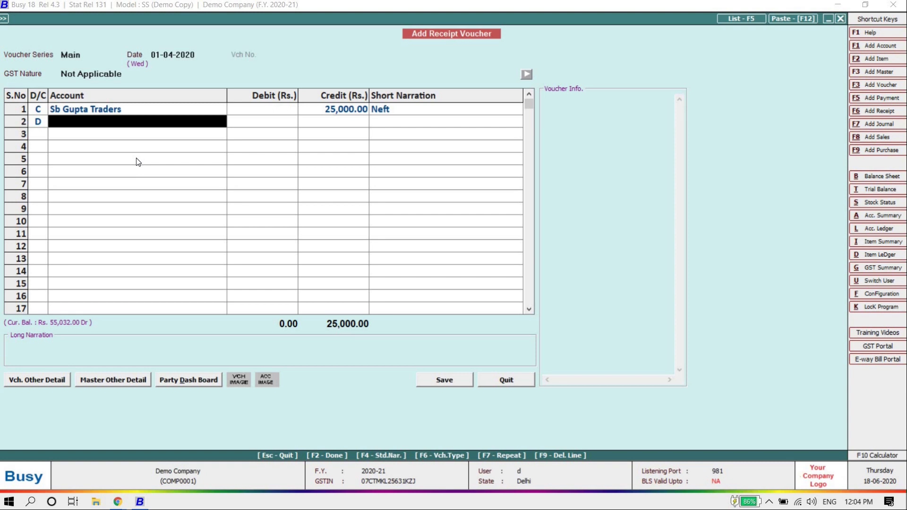
pyautogui.press('Return')
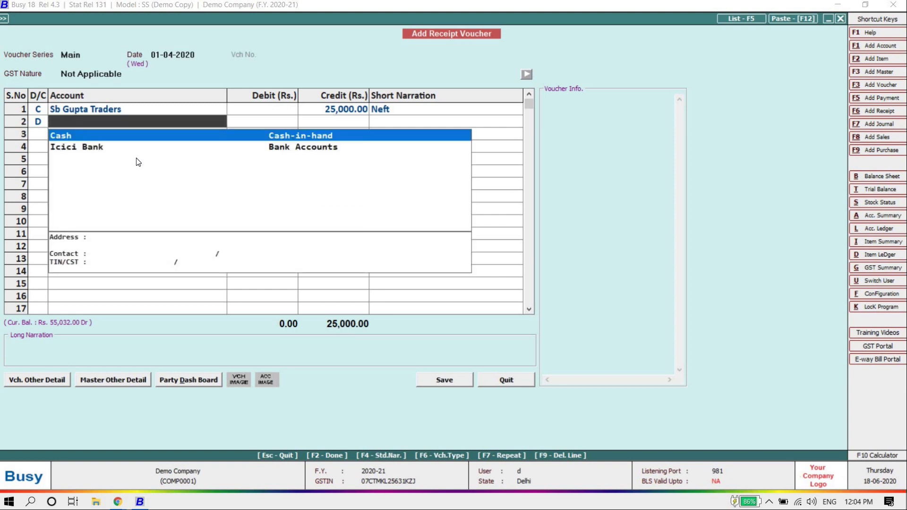
pyautogui.press('Down')
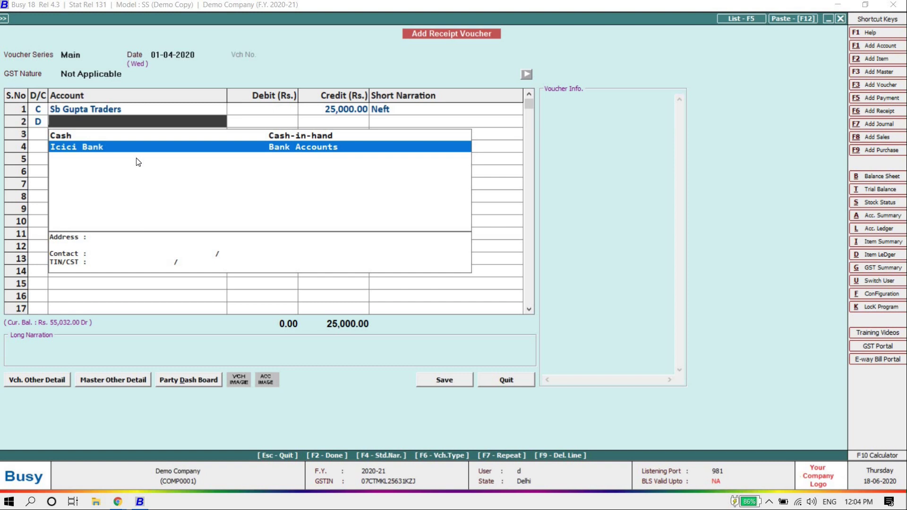
pyautogui.press('Up')
pyautogui.press('Down')
pyautogui.press('Return')
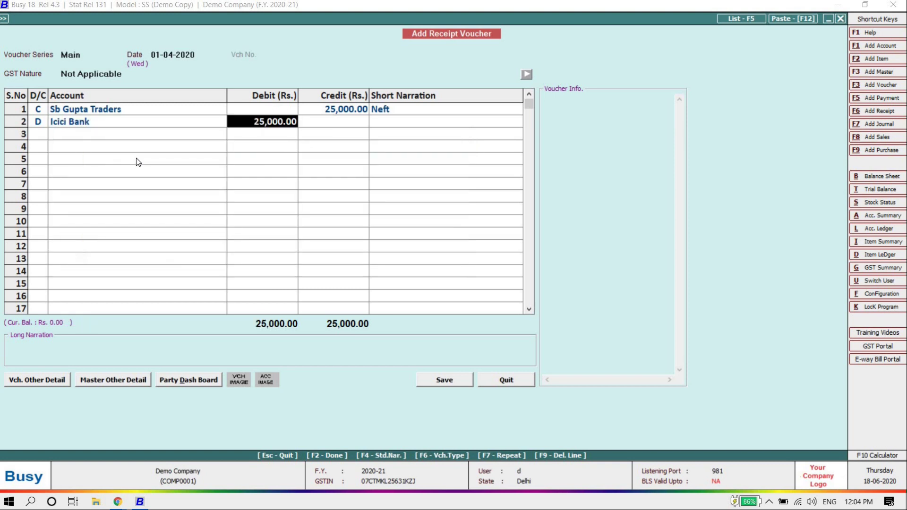
pyautogui.press('Return')
pyautogui.press('Return')
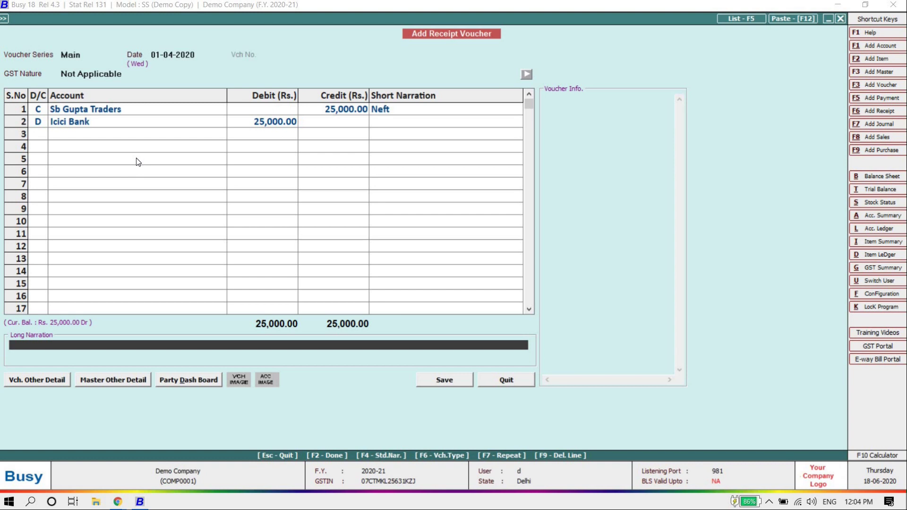
# Step: Save the receipt voucher with no long narration and close the new blank voucher
pyautogui.press('Return')
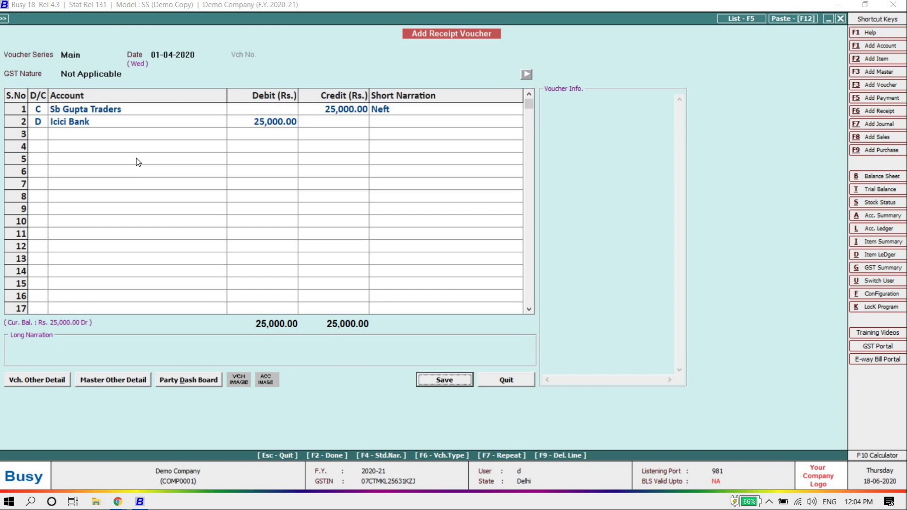
pyautogui.press('Return')
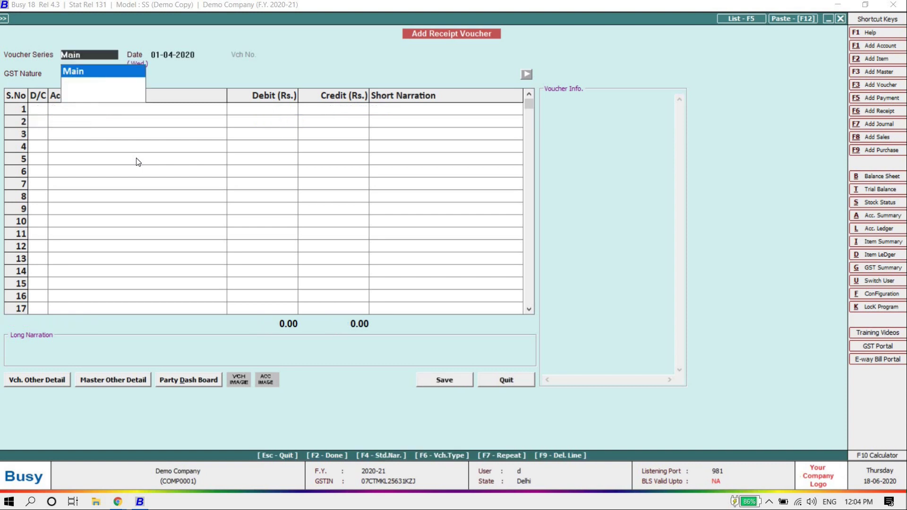
pyautogui.press('Escape')
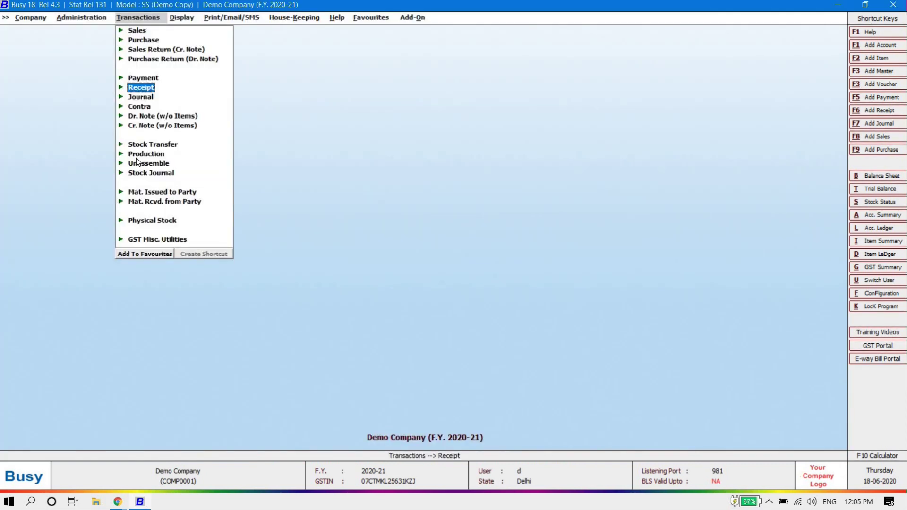
# Step: Add a payment voucher in series Main, dated 01-04-2020, GST nature Not Applicable/Non-GST
pyautogui.press('Up')
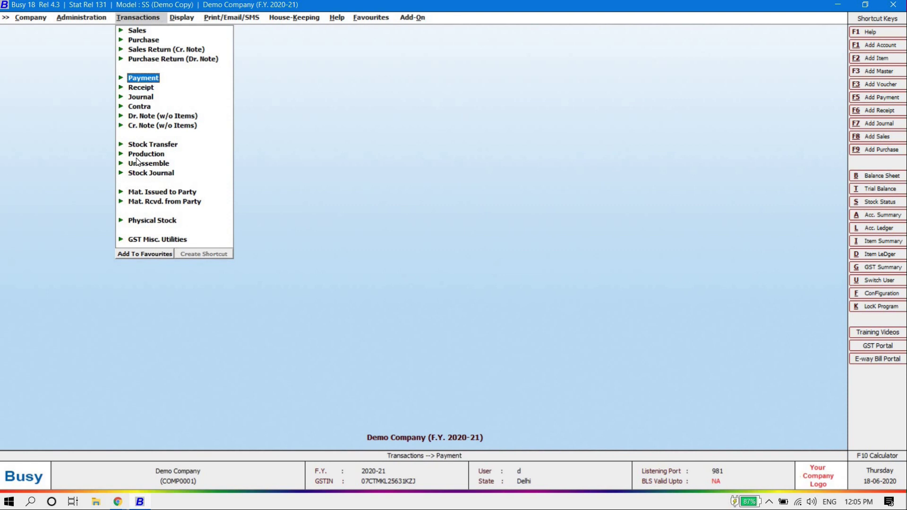
pyautogui.press('Return')
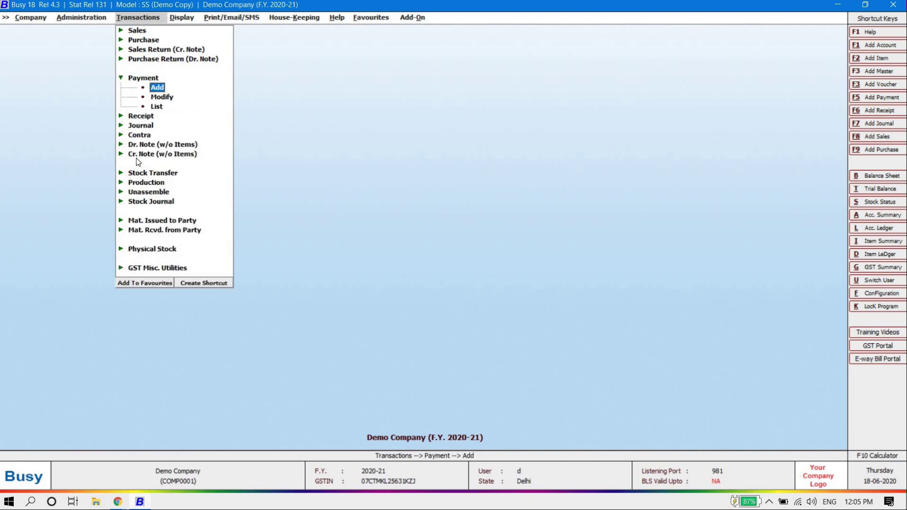
pyautogui.press('Return')
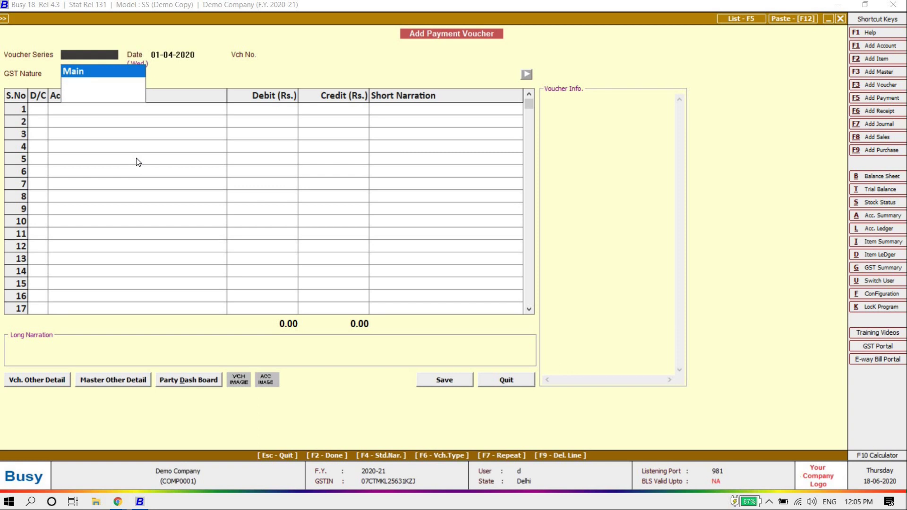
pyautogui.press('Return')
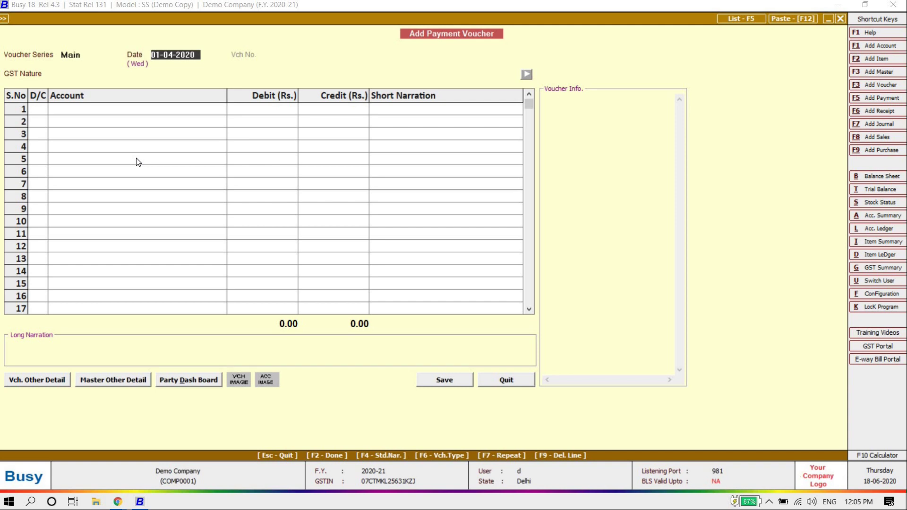
pyautogui.press('Return')
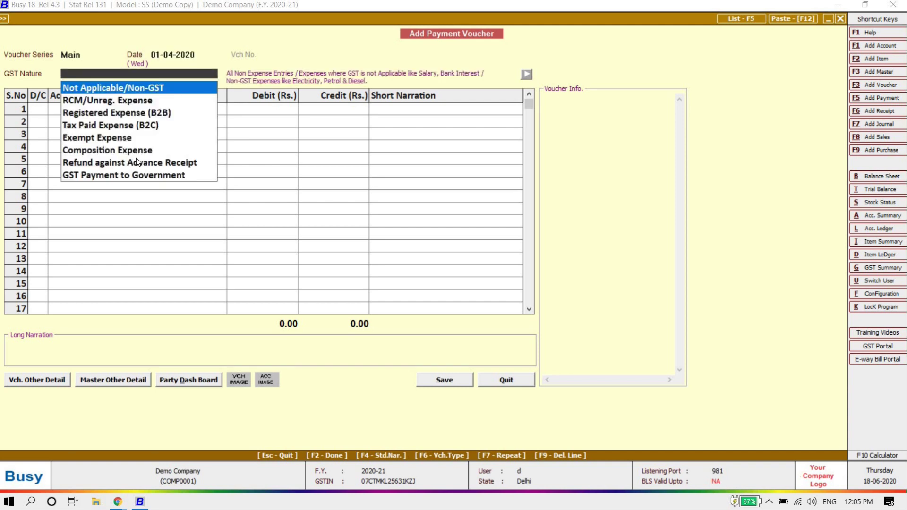
pyautogui.press('Return')
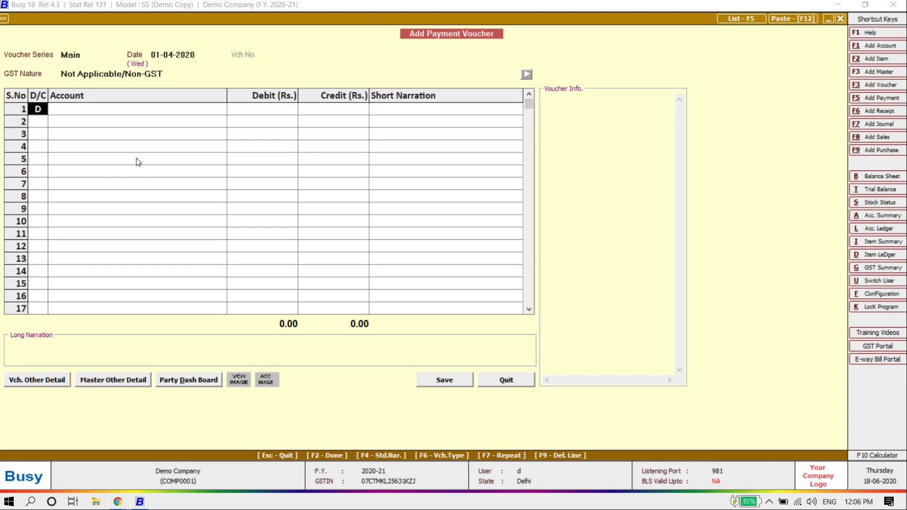
# Step: Debit Busy Infotech Pvt. Ltd. 30,000.00 with narration 'By cheque - 5654655'
pyautogui.press('Return')
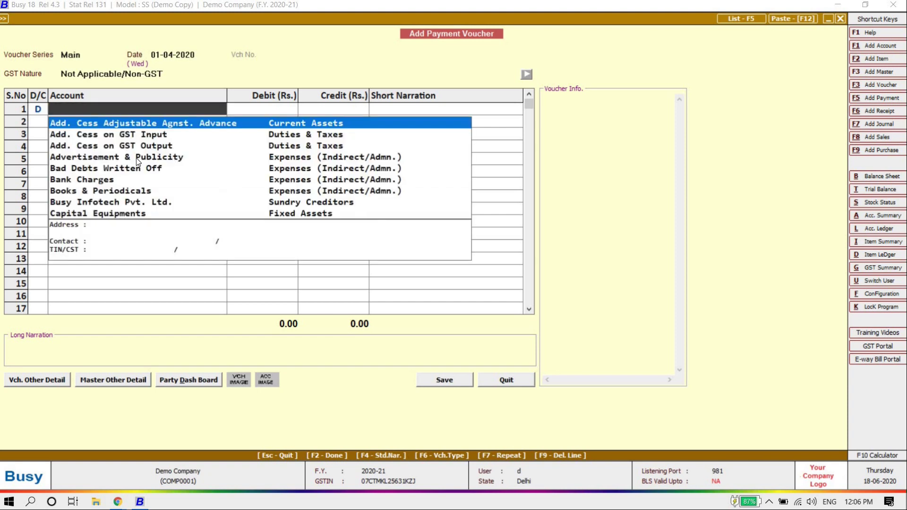
pyautogui.write('busy')
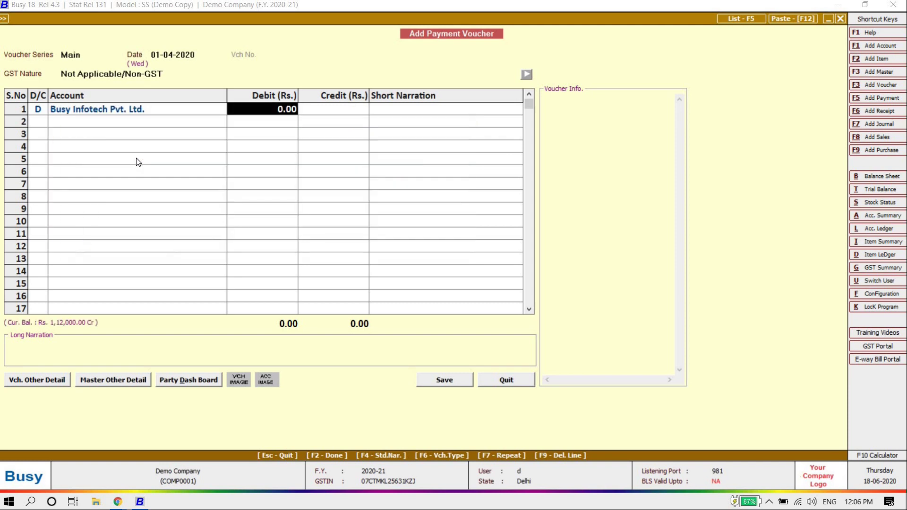
pyautogui.write('30000')
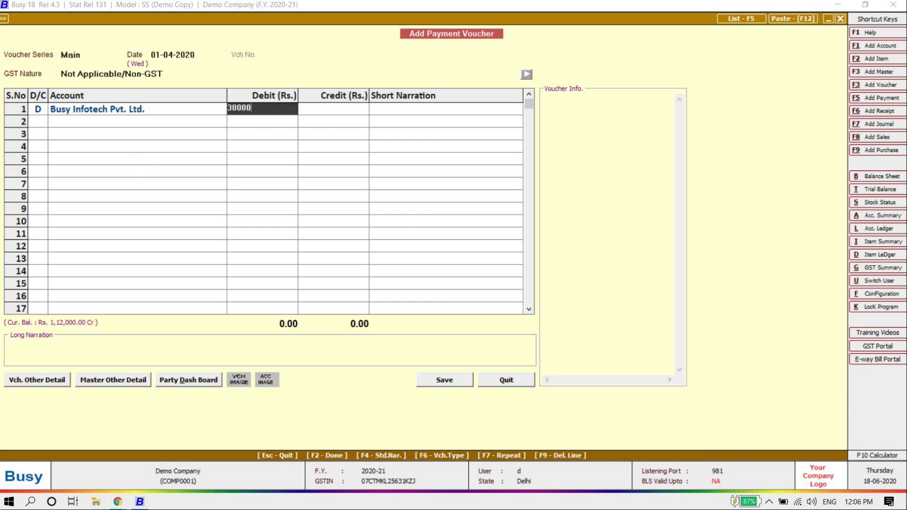
pyautogui.press('Return')
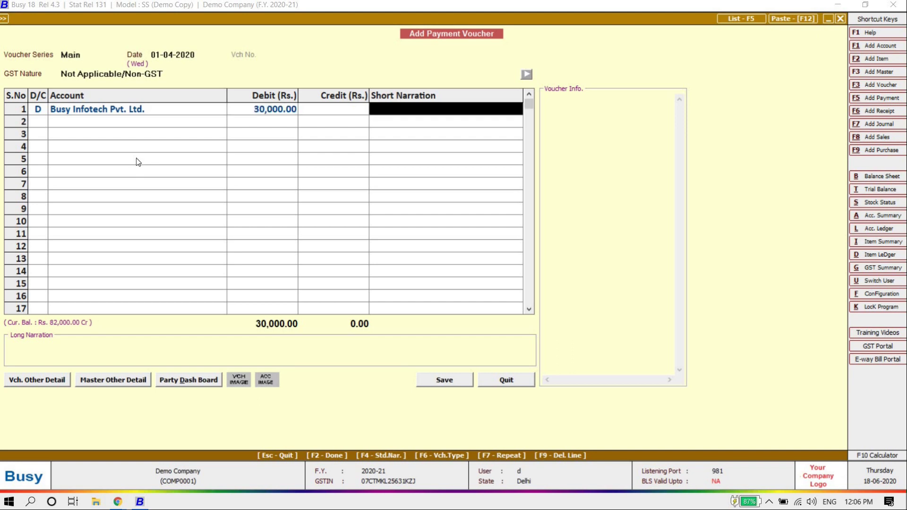
pyautogui.write('by')
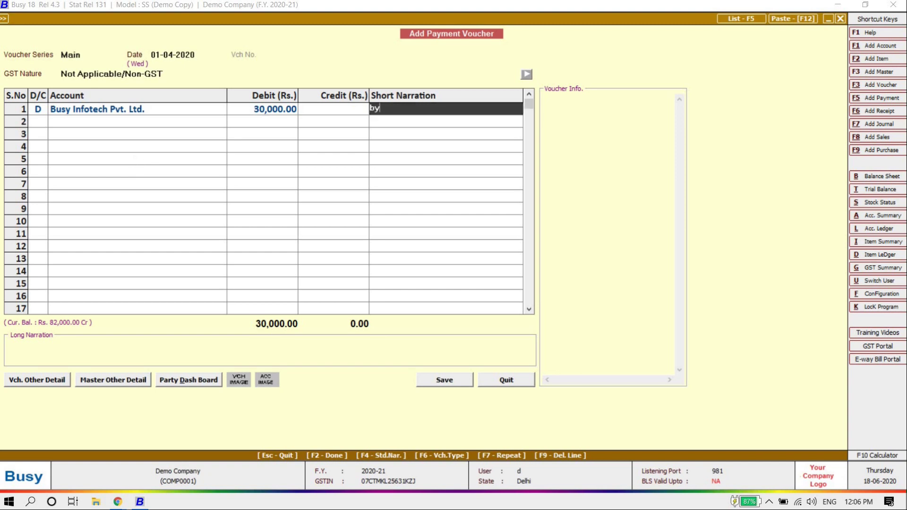
pyautogui.write(' chequ')
pyautogui.press('BackSpace')
pyautogui.press('BackSpace')
pyautogui.write('que - 5654655')
pyautogui.press('Return')
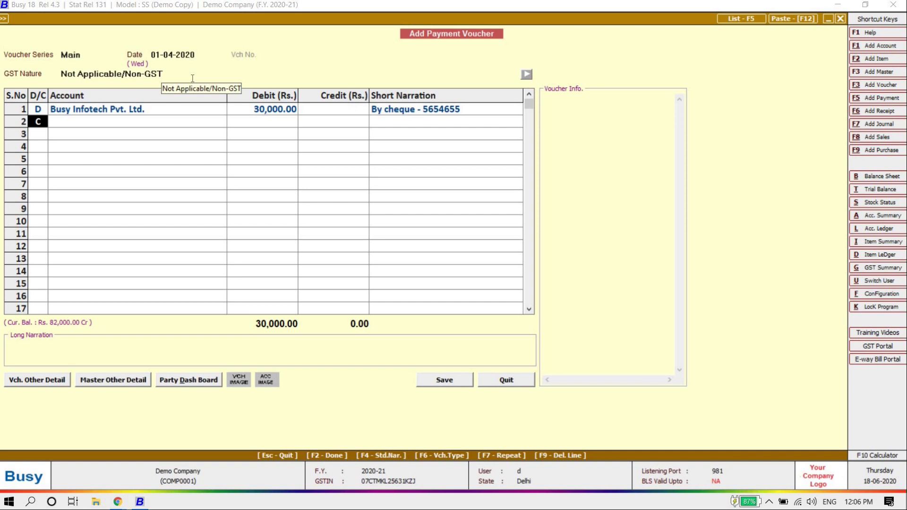
# Step: Credit Icici Bank 30,000.00 on row 2, save the payment, and close the blank voucher
pyautogui.press('Return')
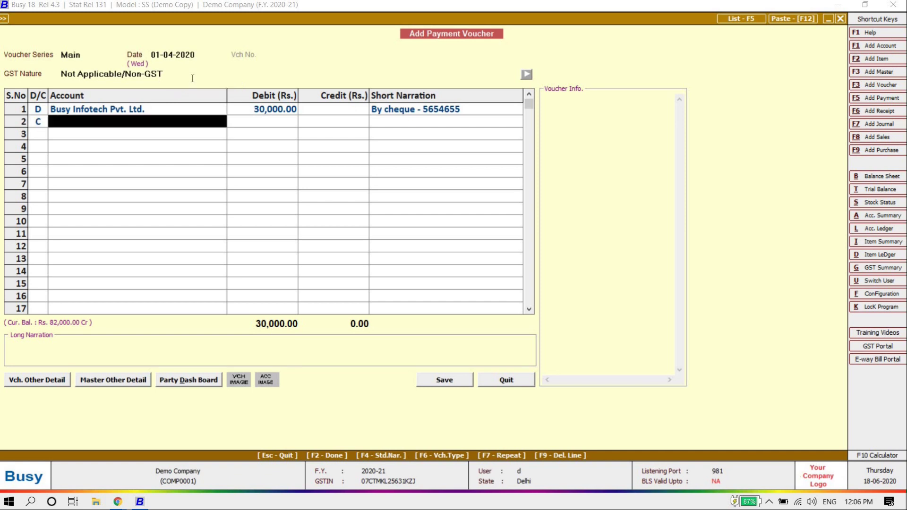
pyautogui.press('Down')
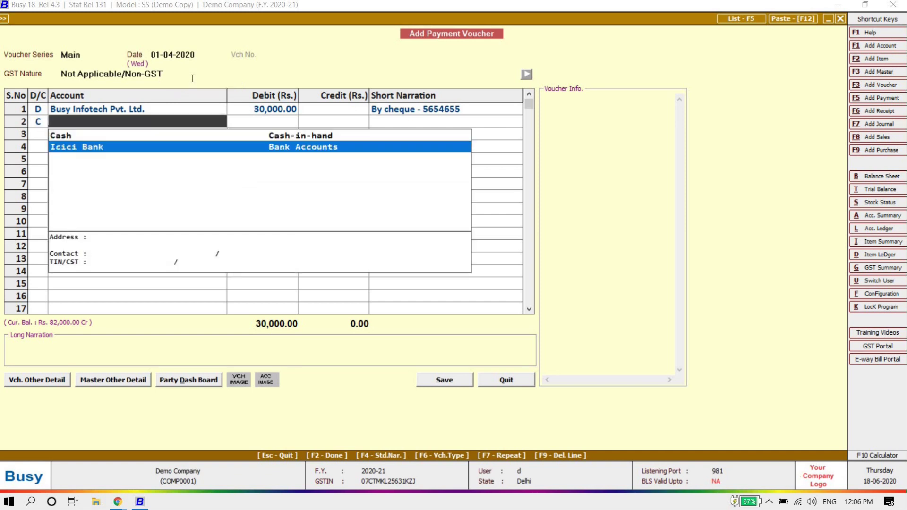
pyautogui.press('Return')
pyautogui.press('Return')
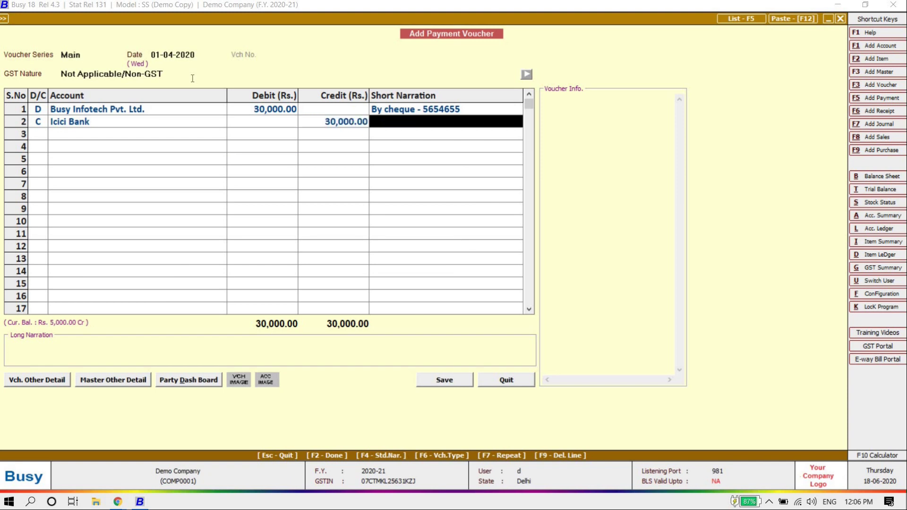
pyautogui.press('Return')
pyautogui.press('Return')
pyautogui.press('Up')
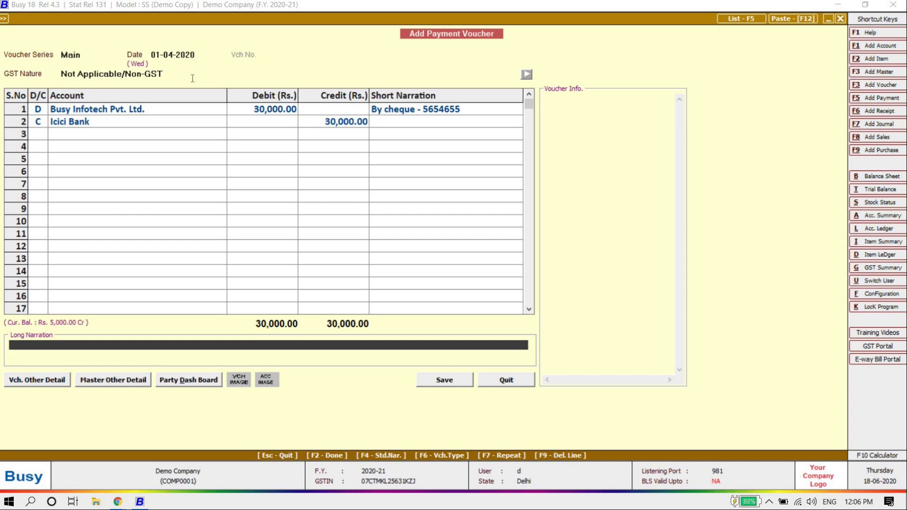
pyautogui.press('Down')
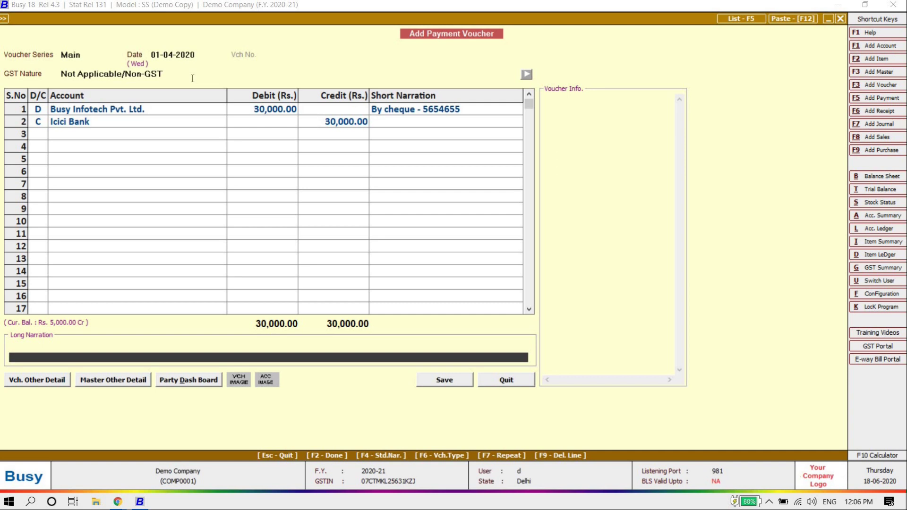
pyautogui.press('F2')
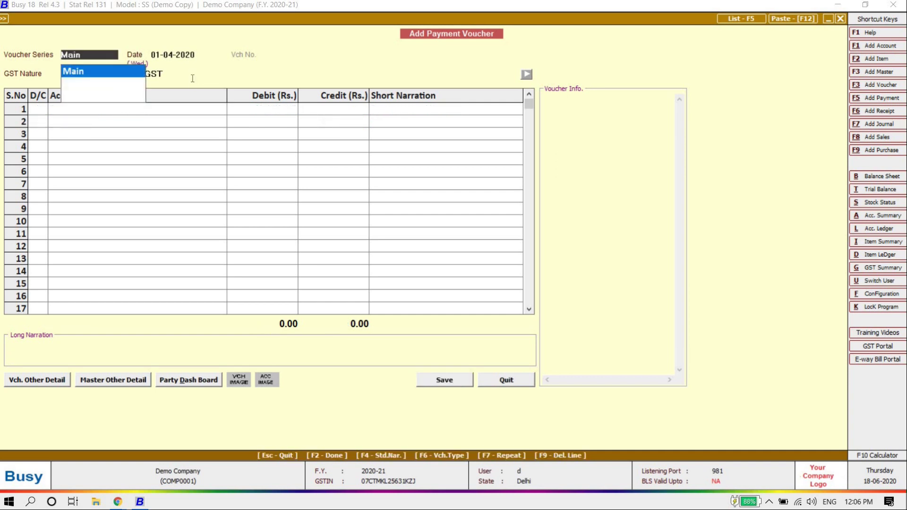
pyautogui.press('Escape')
pyautogui.press('Escape')
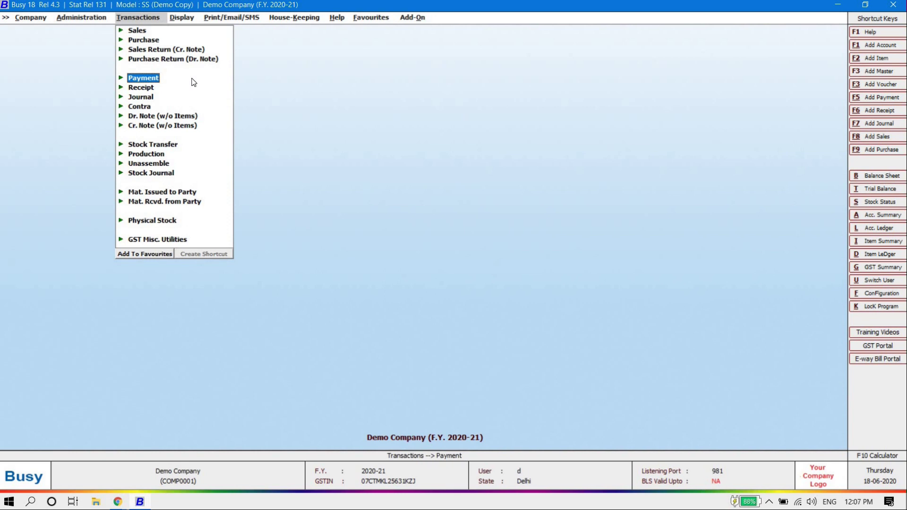
# Step: Reopen the 01-04-2020 Sb Gupta Traders 25,000.00 receipt for modification and review its fields
pyautogui.press('Down')
pyautogui.press('Return')
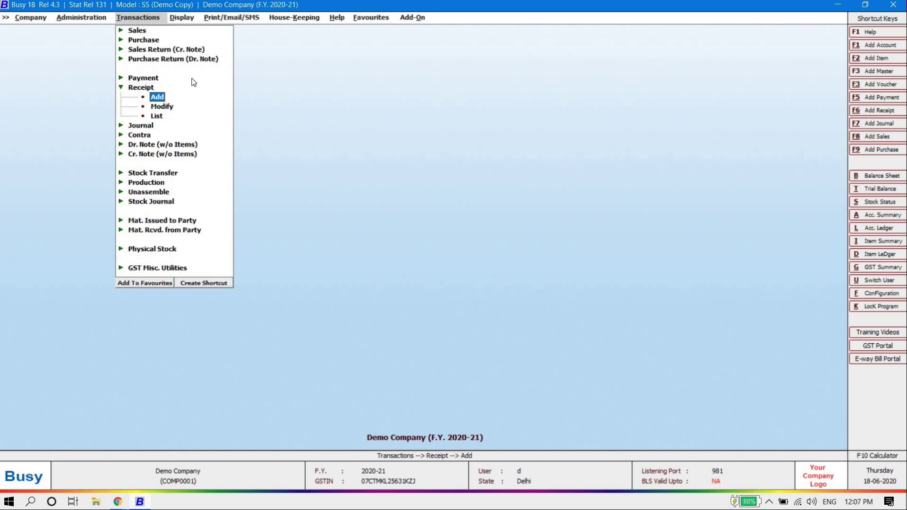
pyautogui.press('Down')
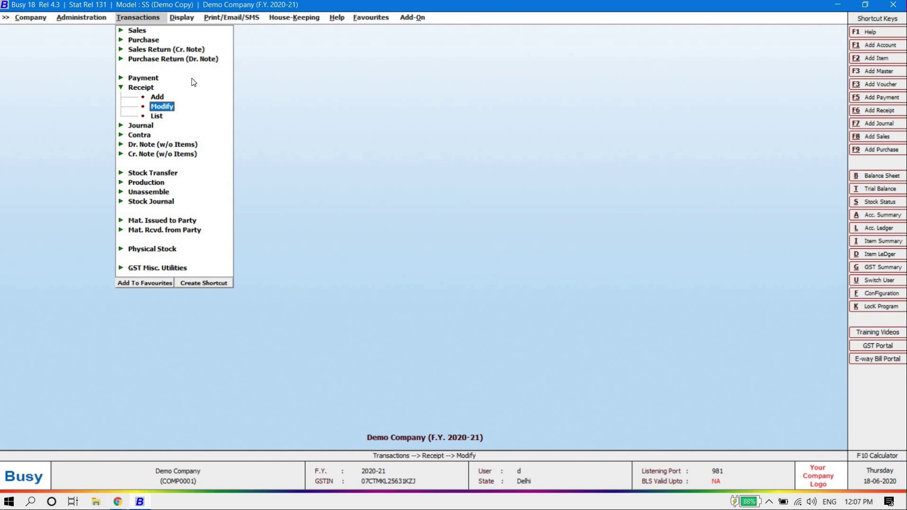
pyautogui.press('Return')
pyautogui.press('Return')
pyautogui.press('Return')
pyautogui.press('Return')
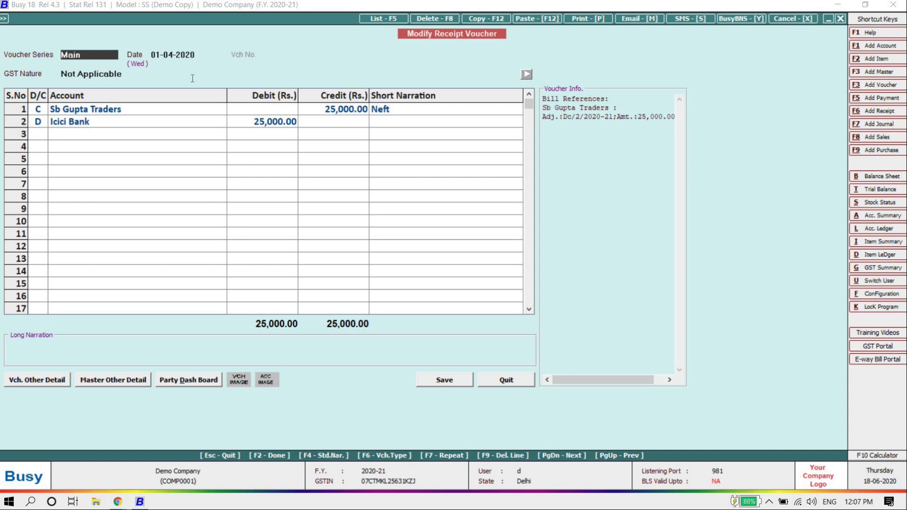
pyautogui.press('Return')
pyautogui.press('Return')
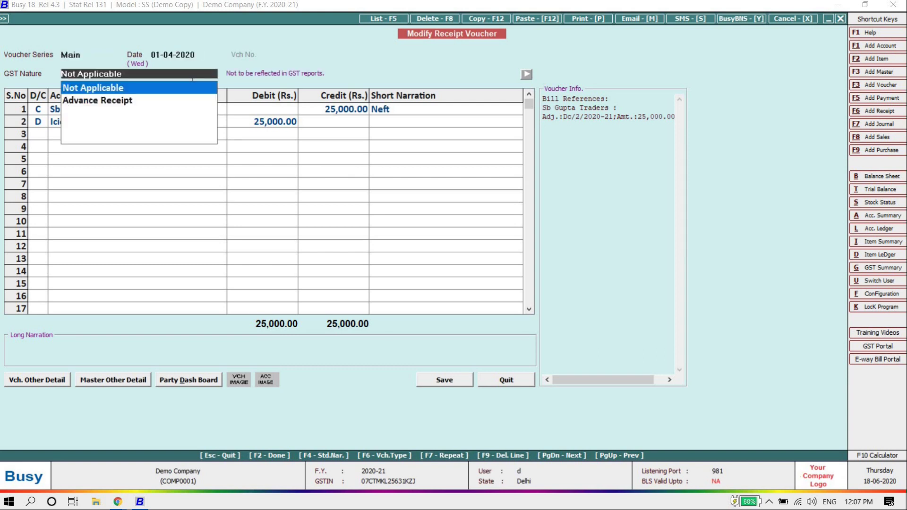
pyautogui.press('Return')
pyautogui.press('Return')
pyautogui.press('Return')
pyautogui.press('Return')
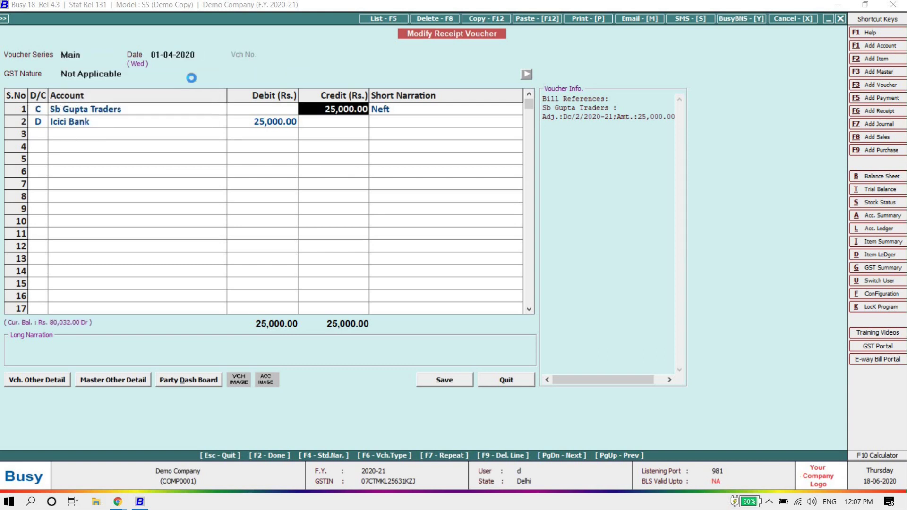
# Step: Quit the receipt without changes and move to Receipt > List in Transactions
pyautogui.press('Return')
pyautogui.press('Return')
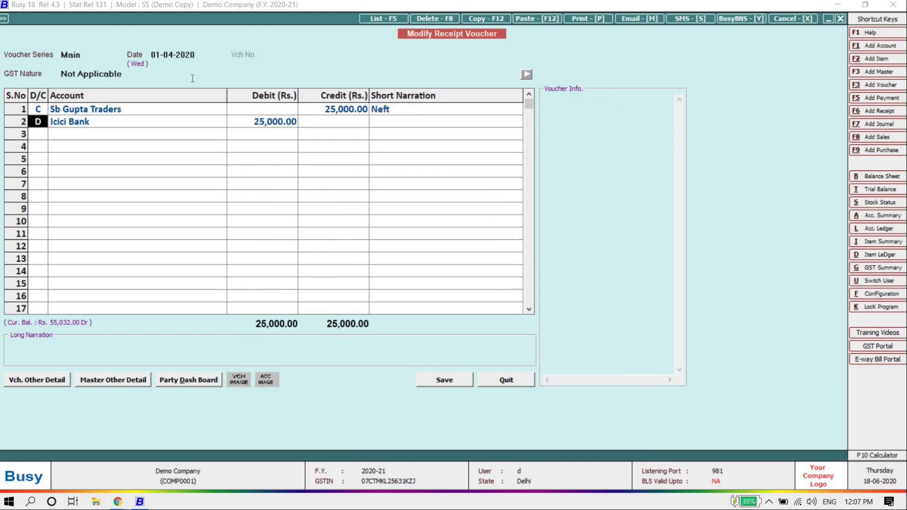
pyautogui.press('Escape')
pyautogui.press('Right')
pyautogui.press('Left')
pyautogui.press('Return')
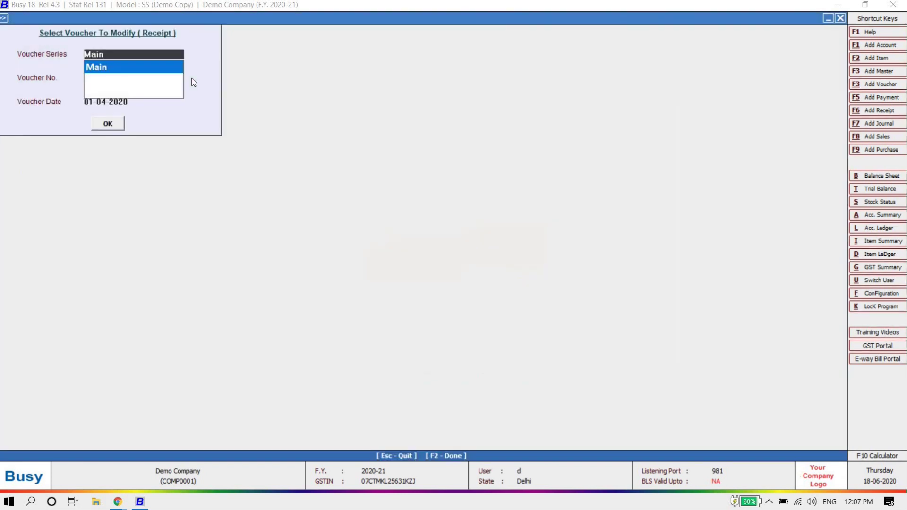
pyautogui.press('Escape')
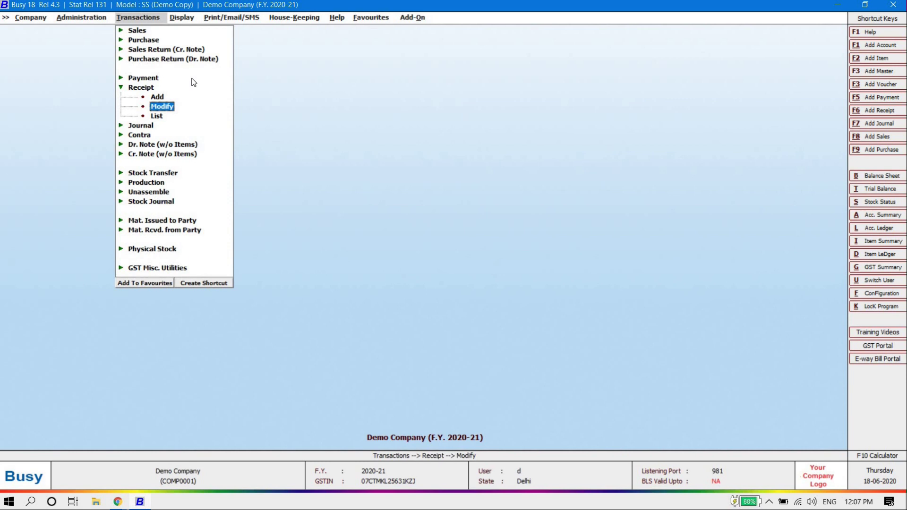
pyautogui.press('Down')
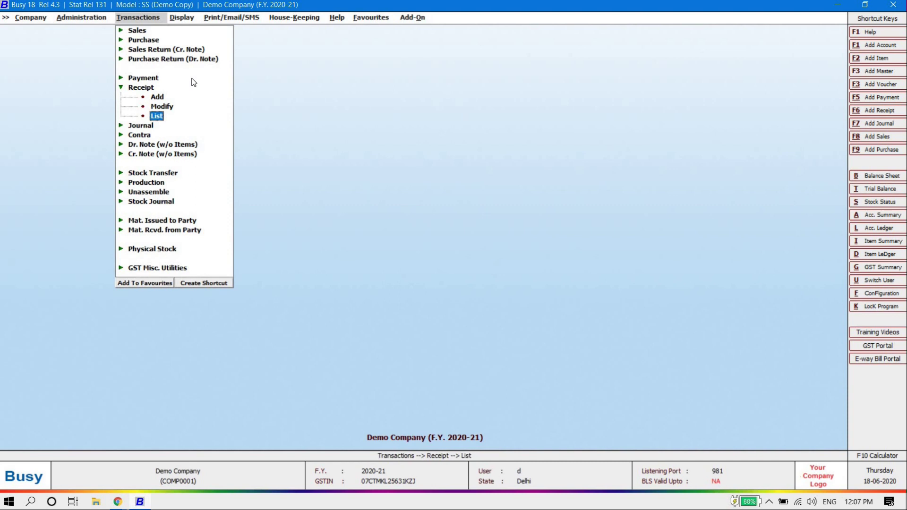
# Step: List receipt vouchers on screen and open the Sb Gupta Traders receipt
pyautogui.press('Return')
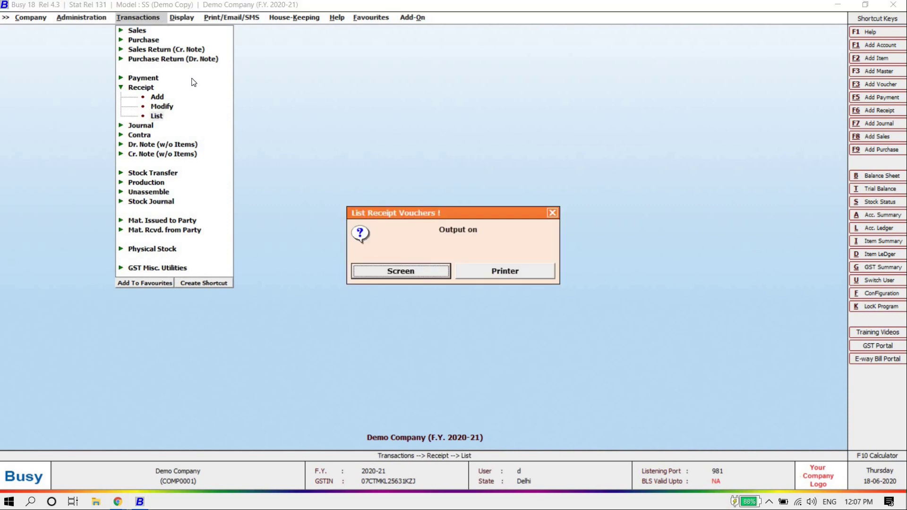
pyautogui.press('Escape')
pyautogui.press('Return')
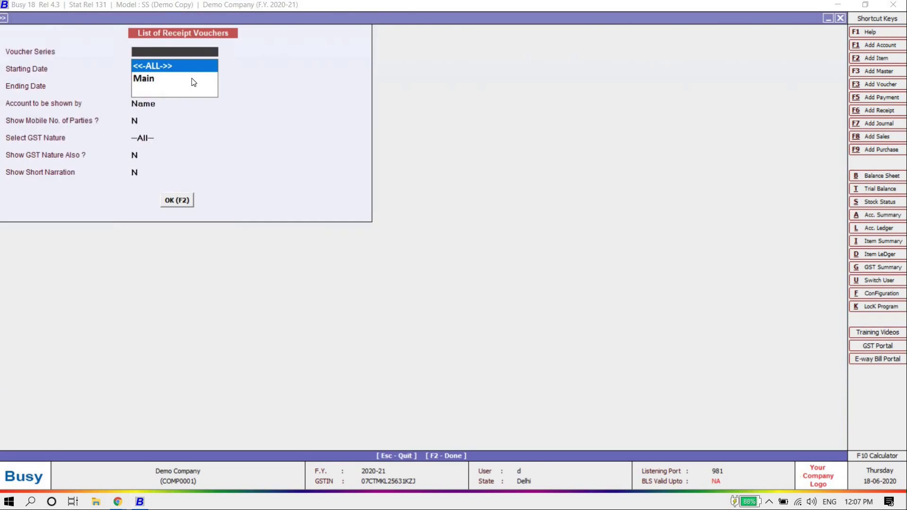
pyautogui.press('Return')
pyautogui.press('Return')
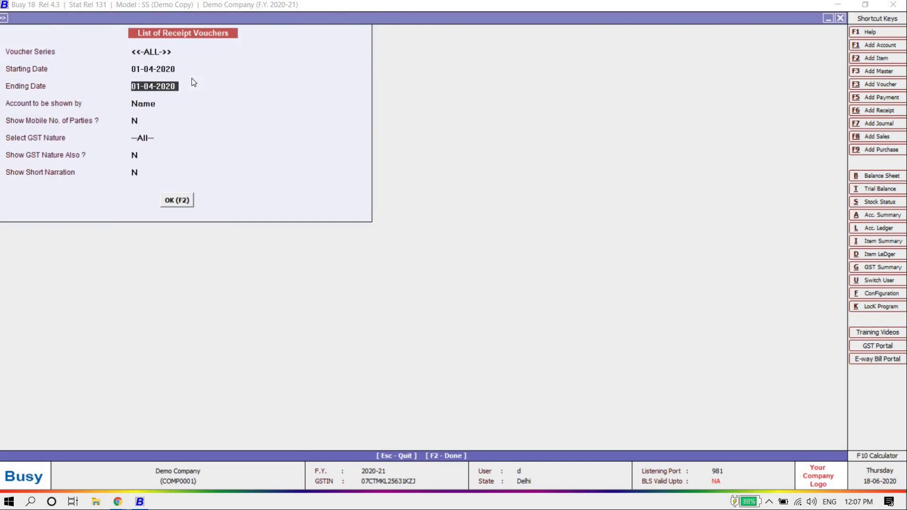
pyautogui.press('Return')
pyautogui.press('Return')
pyautogui.press('Return')
pyautogui.press('Return')
pyautogui.press('Return')
pyautogui.press('Return')
pyautogui.press('Return')
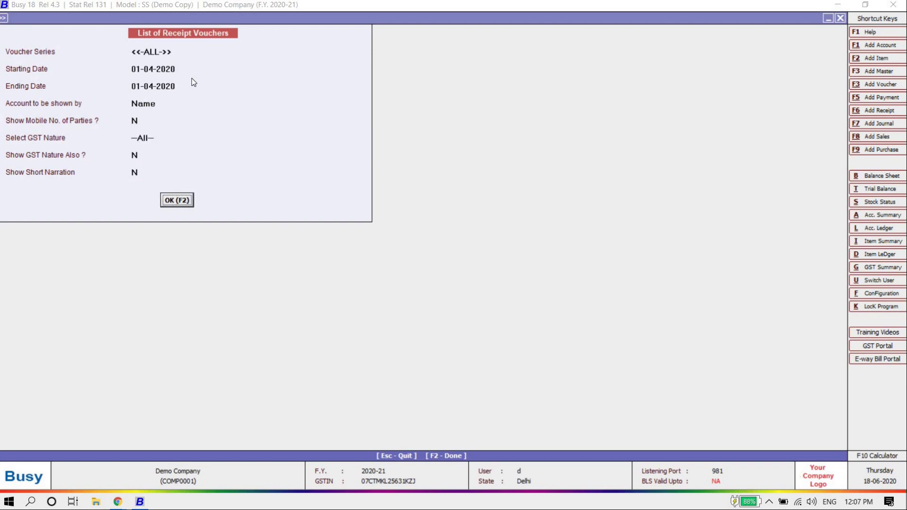
pyautogui.press('Down')
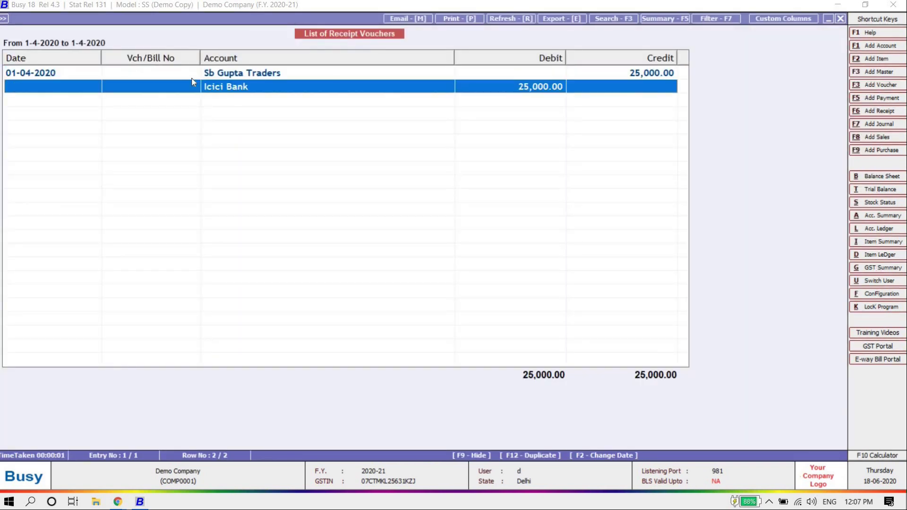
pyautogui.press('Up')
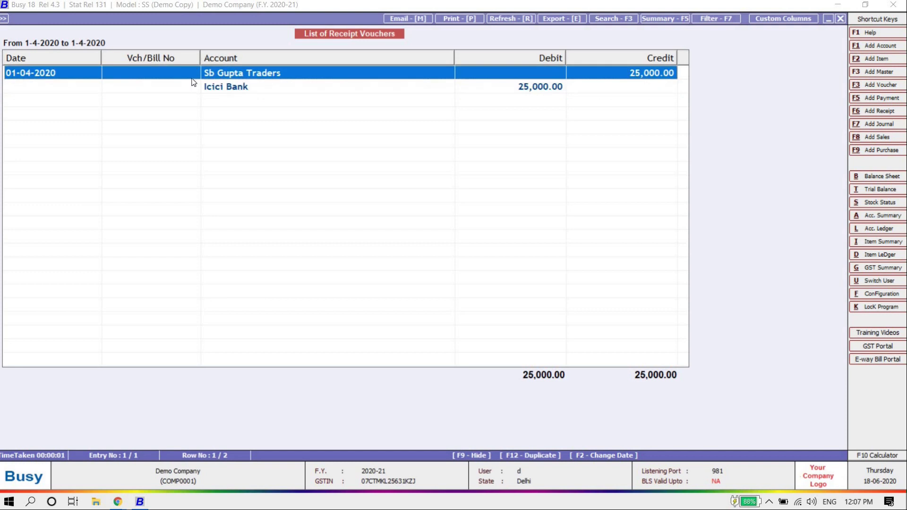
pyautogui.doubleClick(190, 78)
# Step: Replace the receipt's short narration Neft with Impes
pyautogui.press('Return')
pyautogui.press('Return')
pyautogui.press('Return')
pyautogui.press('Return')
pyautogui.press('Return')
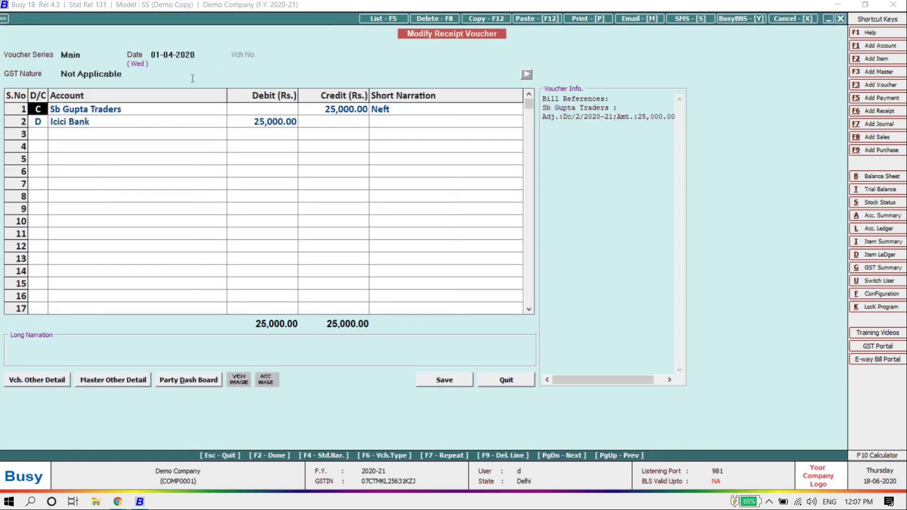
pyautogui.press('Return')
pyautogui.press('Return')
pyautogui.press('Return')
pyautogui.press('Return')
pyautogui.press('Return')
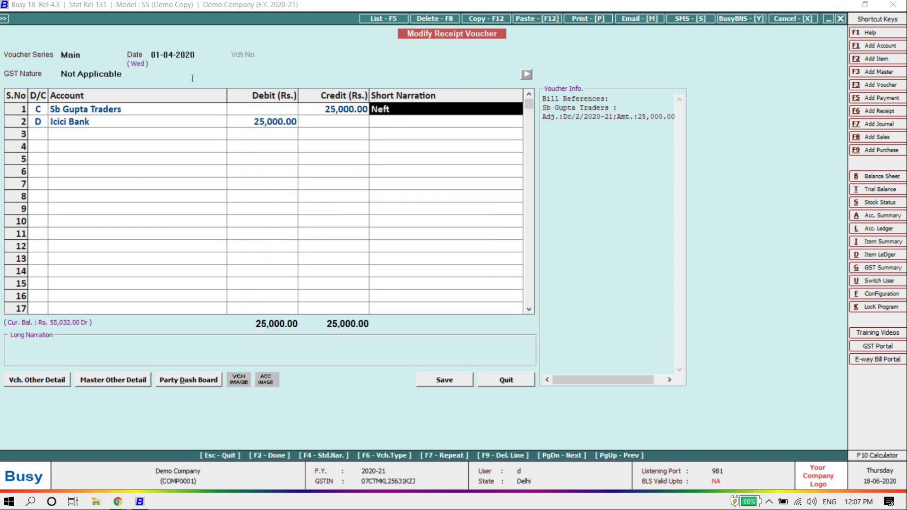
pyautogui.write('impes')
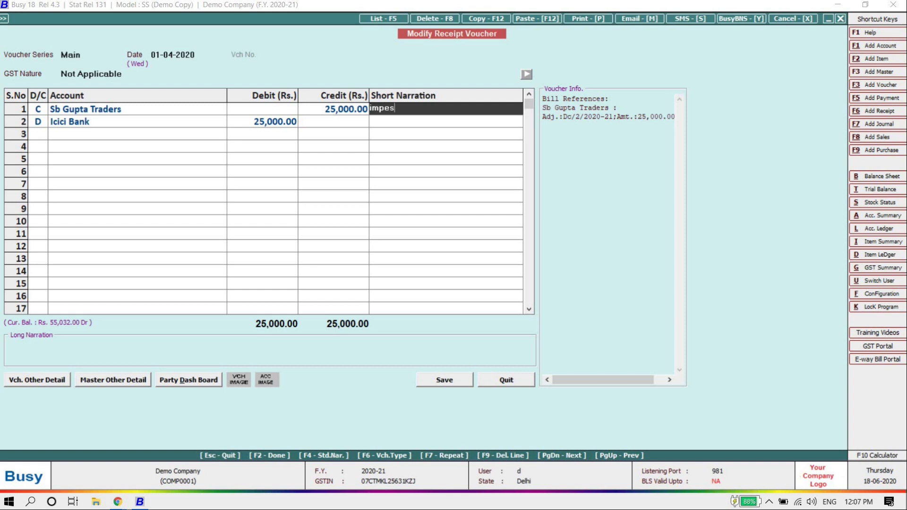
pyautogui.press('Return')
pyautogui.press('Return')
pyautogui.press('Return')
pyautogui.press('Return')
pyautogui.press('Return')
pyautogui.press('Return')
pyautogui.press('Return')
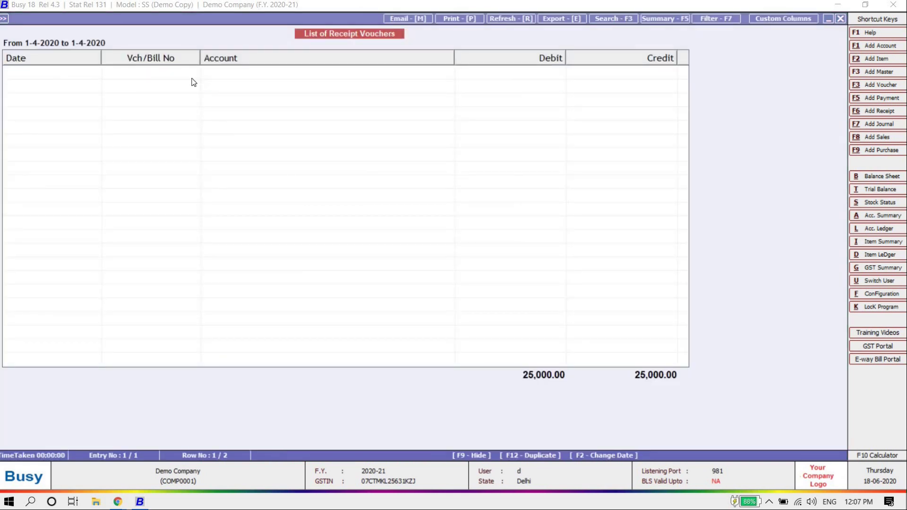
# Step: Return to Transactions and highlight Payment > Modify
pyautogui.press('Escape')
pyautogui.press('Escape')
pyautogui.press('Escape')
pyautogui.press('Up')
pyautogui.press('Return')
pyautogui.press('Down')
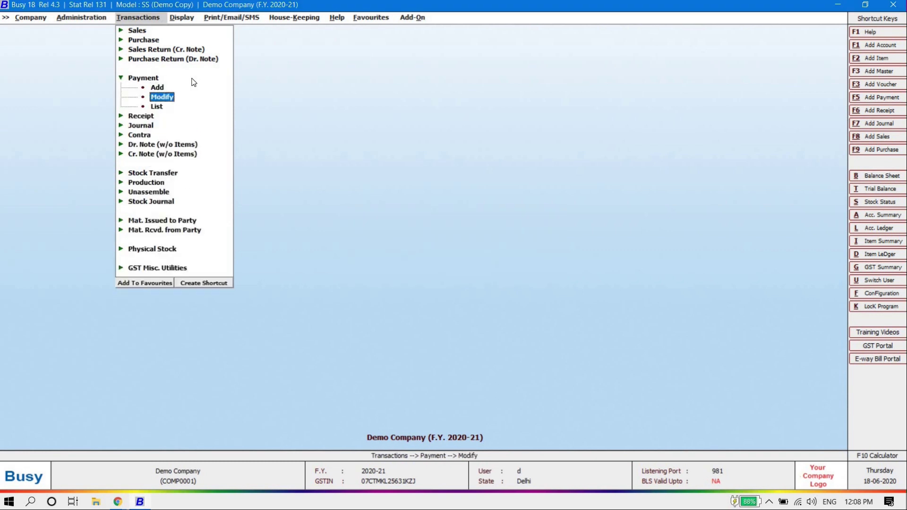
# Step: Start a new receipt voucher in series Main with GST nature set to Not Applicable
pyautogui.press('Escape')
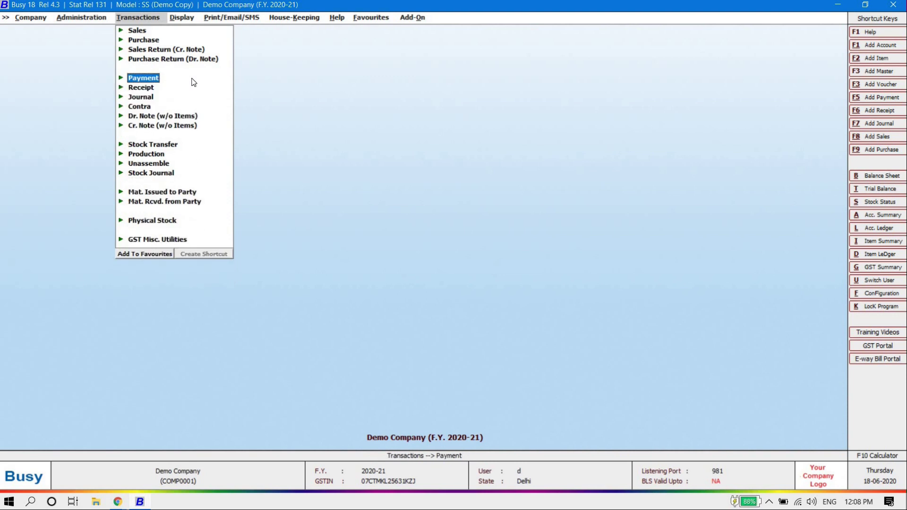
pyautogui.press('Down')
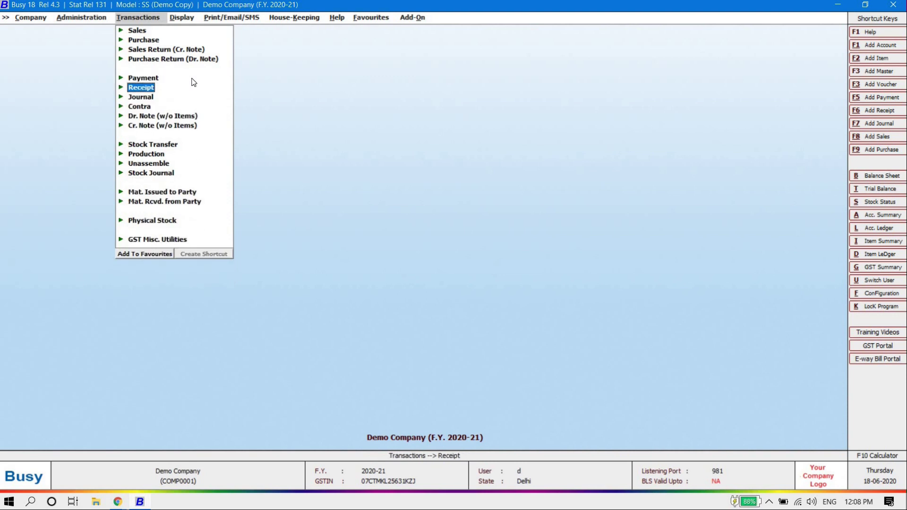
pyautogui.press('Up')
pyautogui.press('Down')
pyautogui.press('Up')
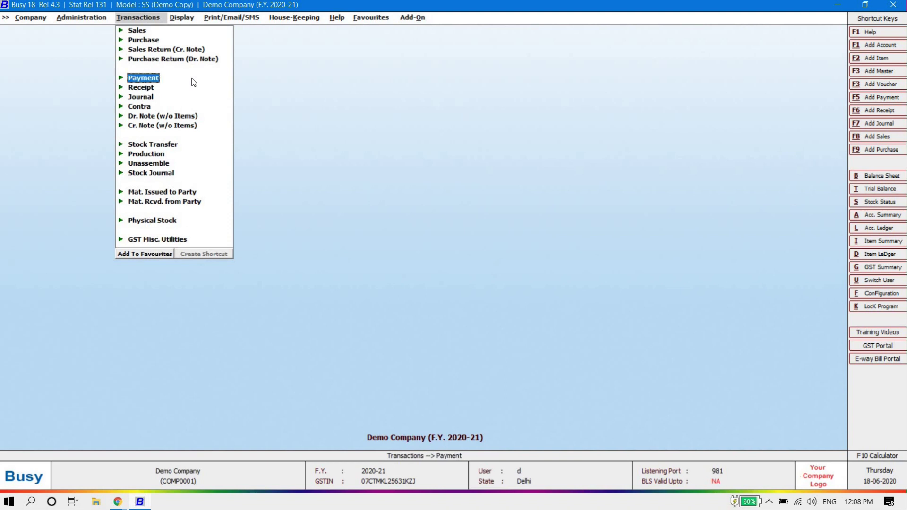
pyautogui.press('Down')
pyautogui.press('Return')
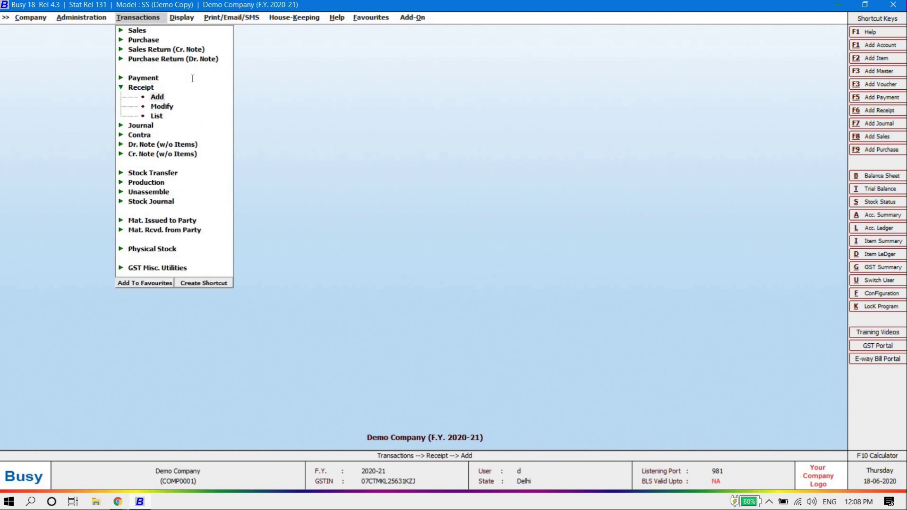
pyautogui.press('Return')
pyautogui.press('Return')
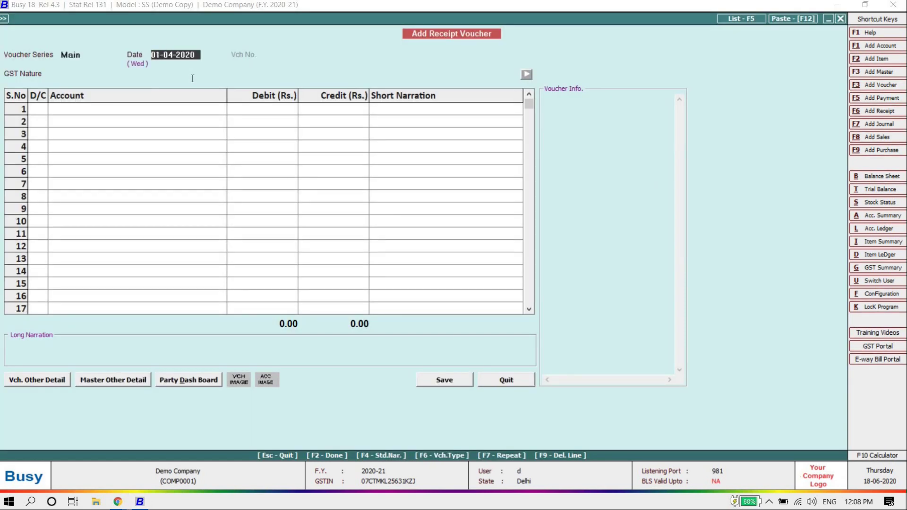
pyautogui.press('Return')
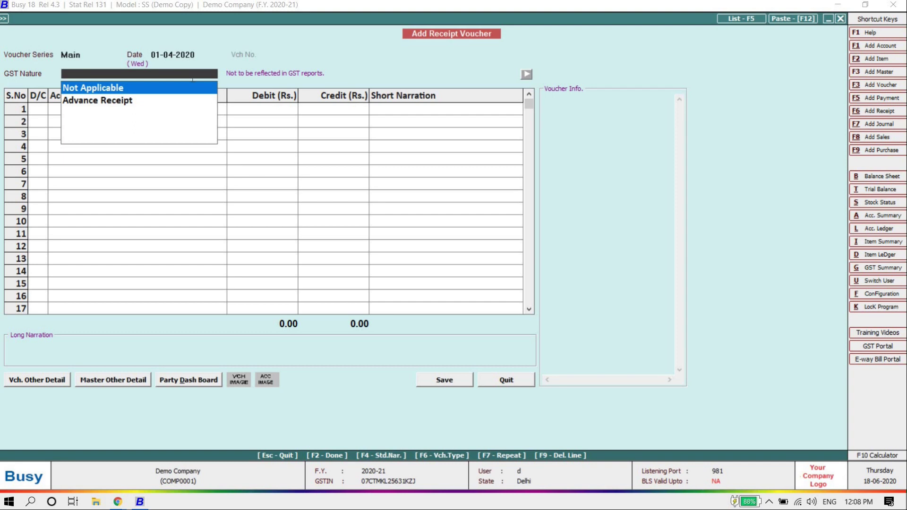
pyautogui.press('Return')
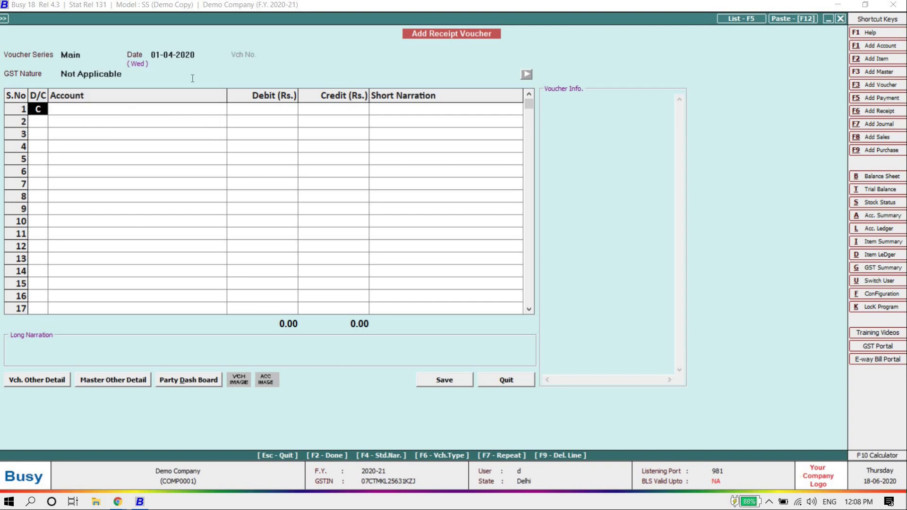
# Step: Discard the unsaved receipt voucher and move to the Administration configuration options
pyautogui.press('Escape')
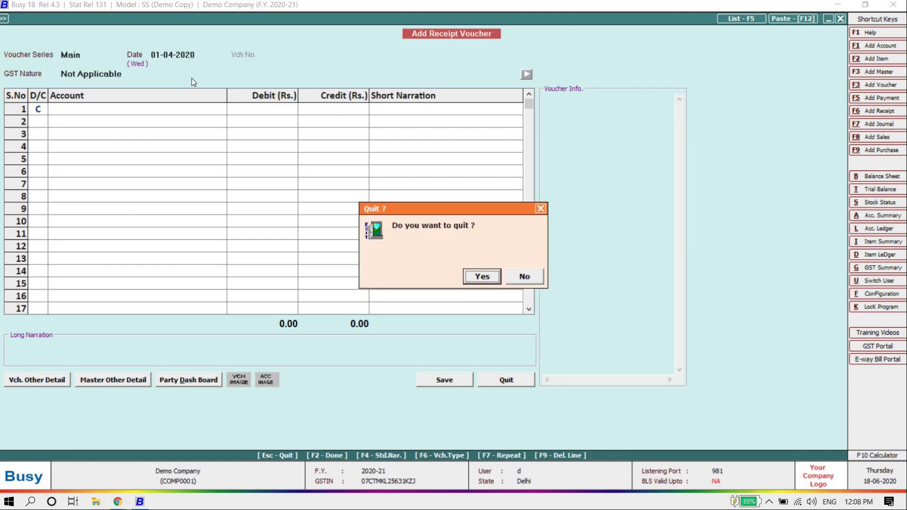
pyautogui.press('Return')
pyautogui.press('Escape')
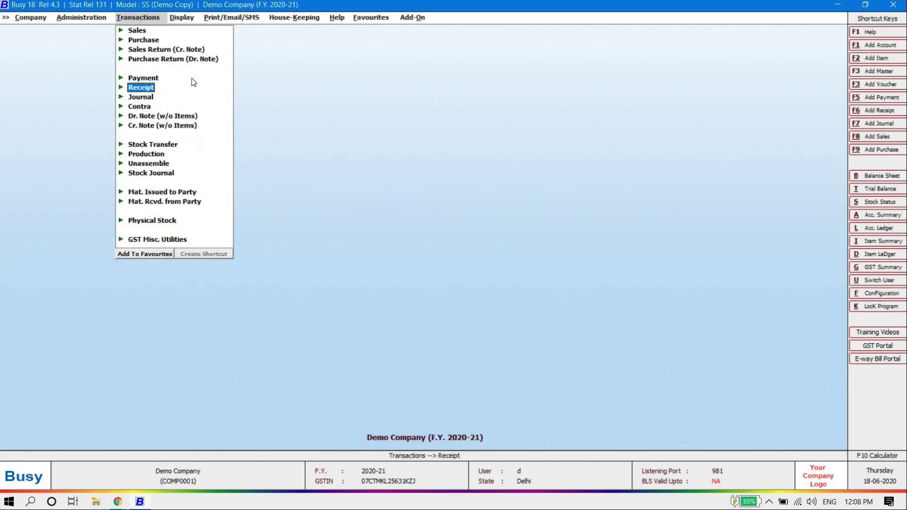
pyautogui.press('Left')
pyautogui.press('Down')
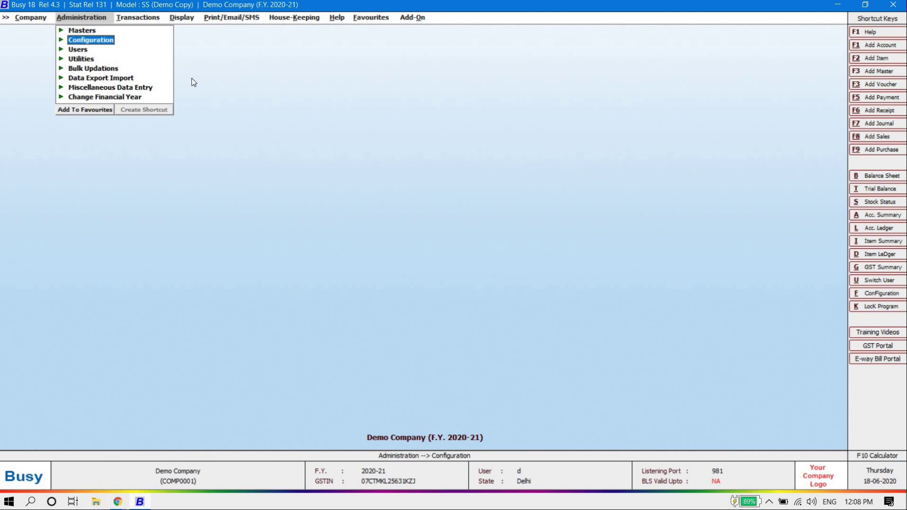
# Step: In Voucher Series Configuration, set Payment series Main numbering to Automatic and renumber
pyautogui.press('Return')
pyautogui.press('Down')
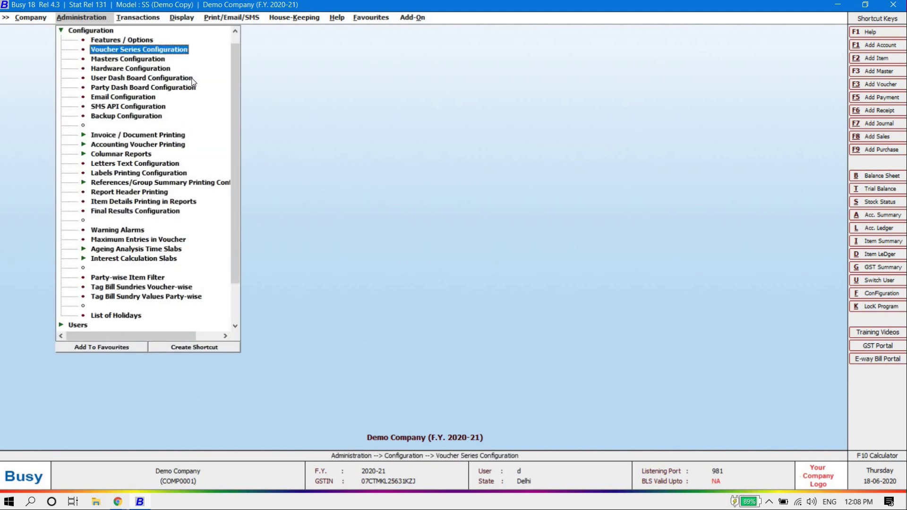
pyautogui.press('Return')
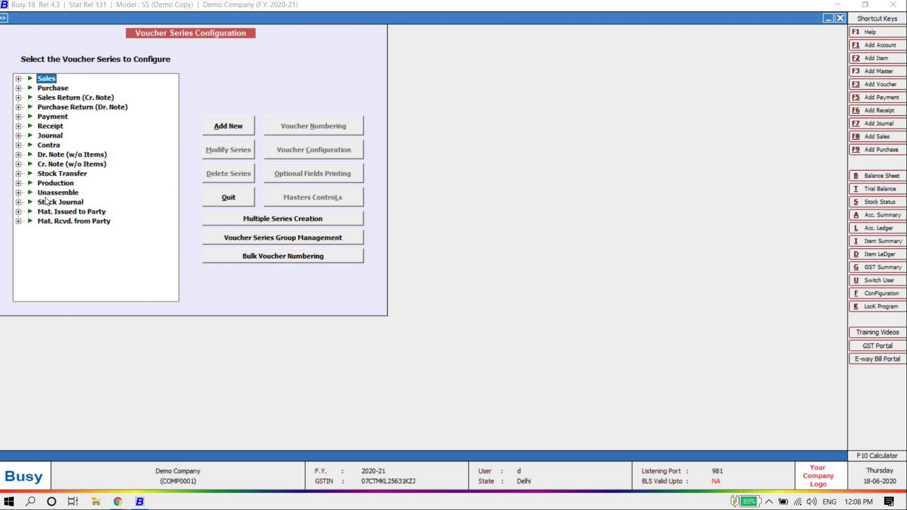
pyautogui.click(19, 117)
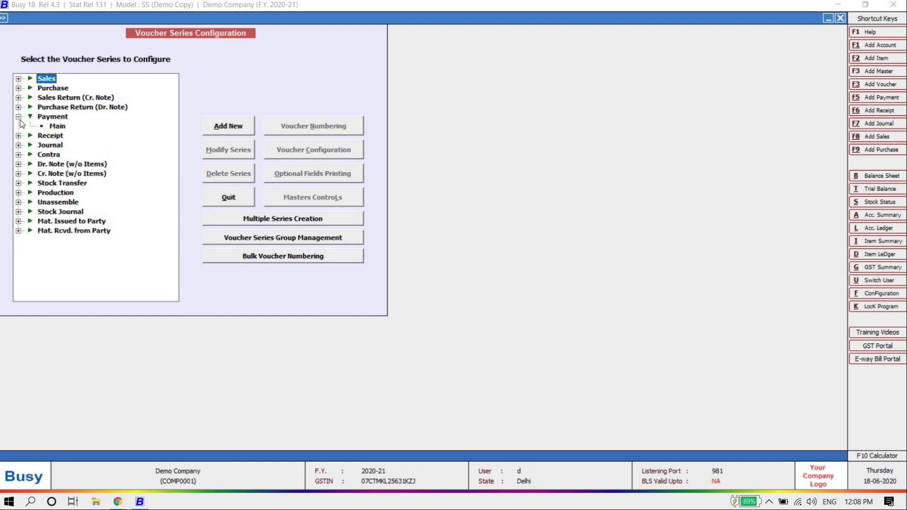
pyautogui.click(56, 127)
pyautogui.click(311, 124)
pyautogui.press('Up')
pyautogui.press('Up')
pyautogui.press('Return')
pyautogui.press('Return')
pyautogui.press('Return')
pyautogui.press('Return')
pyautogui.press('Return')
pyautogui.press('Return')
pyautogui.press('Return')
pyautogui.press('Return')
pyautogui.press('Return')
pyautogui.press('Return')
pyautogui.press('Return')
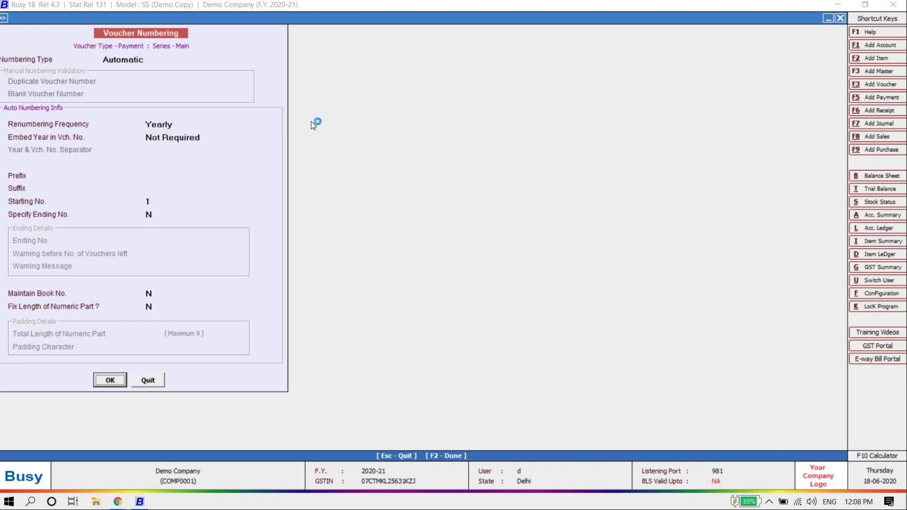
pyautogui.press('Left')
pyautogui.press('Return')
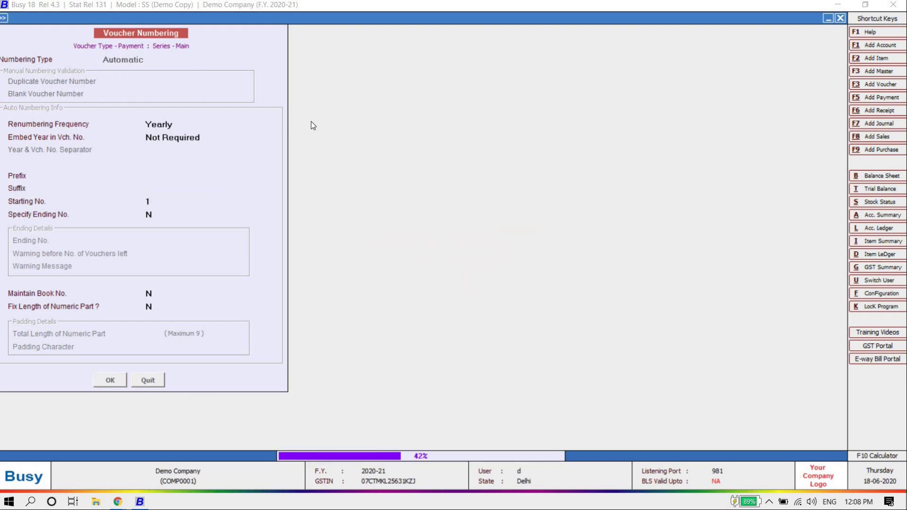
# Step: Set Receipt series Main numbering to Automatic and confirm renumbering the receipts
pyautogui.press('Down')
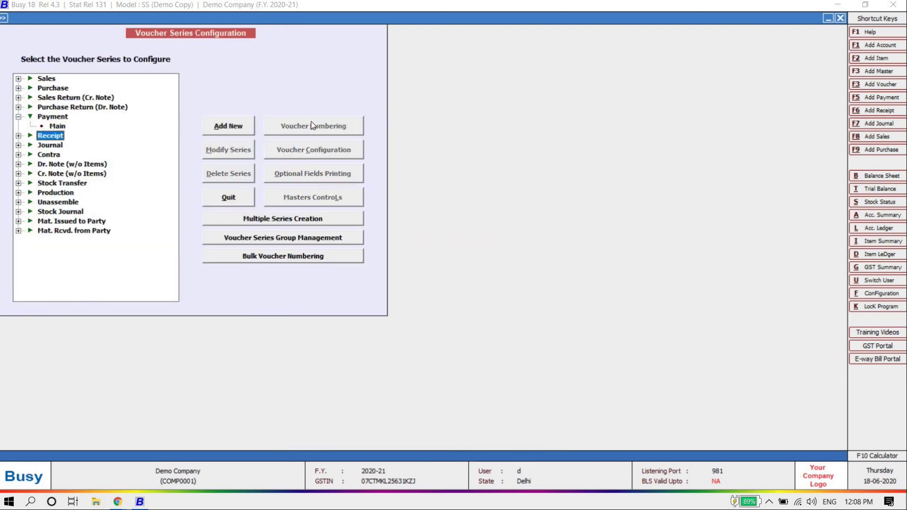
pyautogui.press('Right')
pyautogui.press('Down')
pyautogui.click(324, 126)
pyautogui.press('Up')
pyautogui.press('Up')
pyautogui.press('Return')
pyautogui.press('Return')
pyautogui.press('Return')
pyautogui.press('Return')
pyautogui.press('Return')
pyautogui.press('Return')
pyautogui.press('Return')
pyautogui.press('Return')
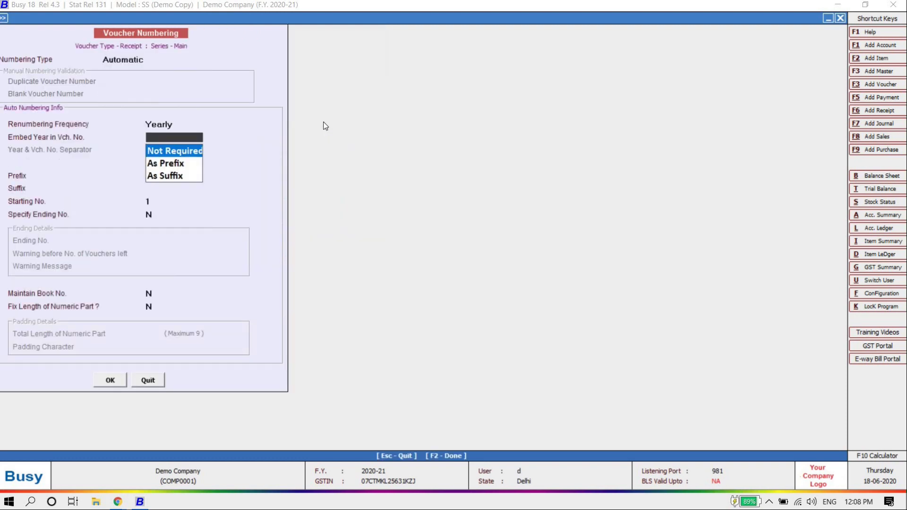
pyautogui.press('Return')
pyautogui.press('Return')
pyautogui.press('Left')
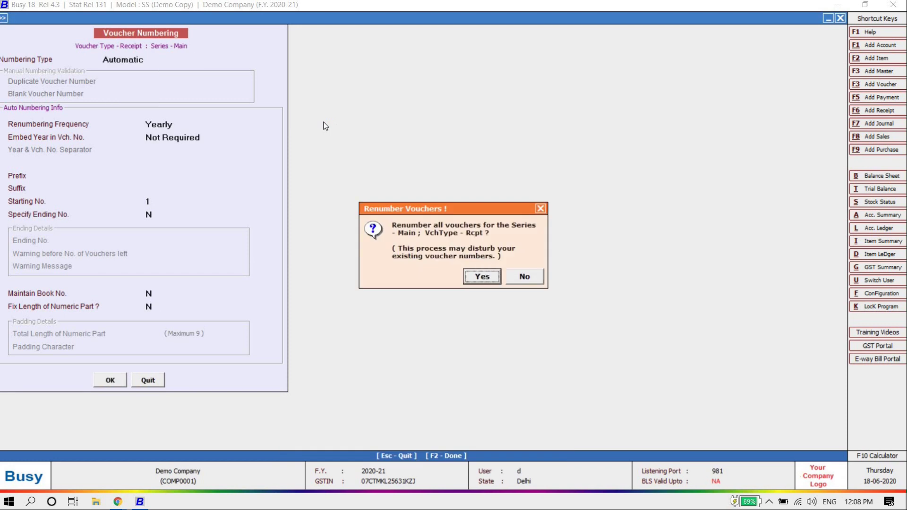
pyautogui.press('Return')
# Step: Close the configuration and bring up the Receipt voucher options under Transactions
pyautogui.press('Escape')
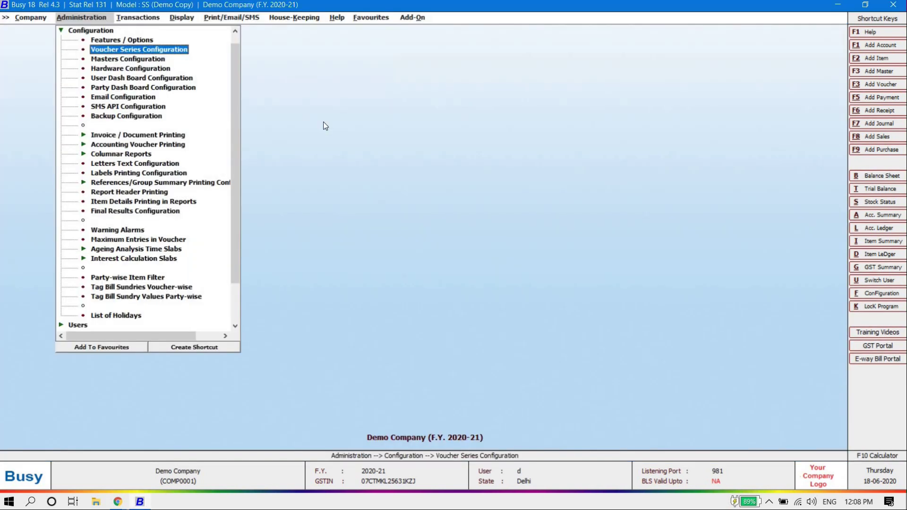
pyautogui.press('Escape')
pyautogui.press('Right')
pyautogui.press('Return')
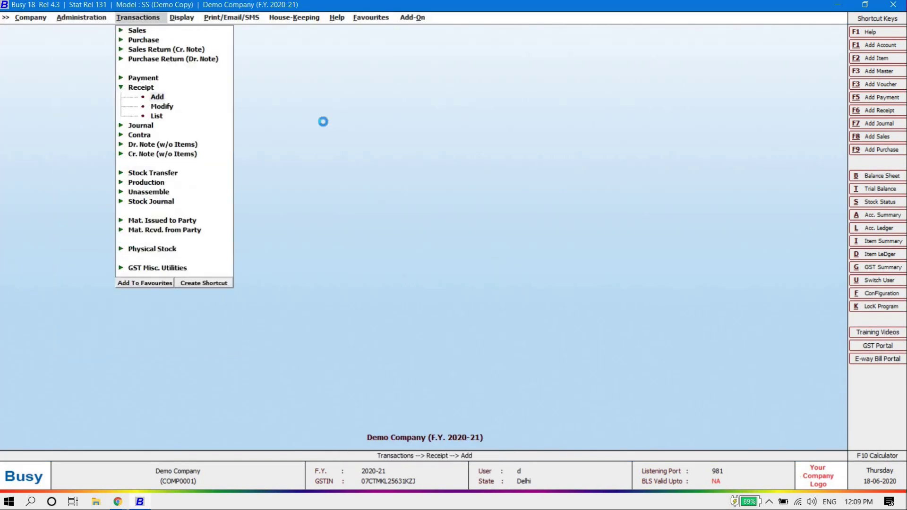
pyautogui.press('Return')
pyautogui.press('Return')
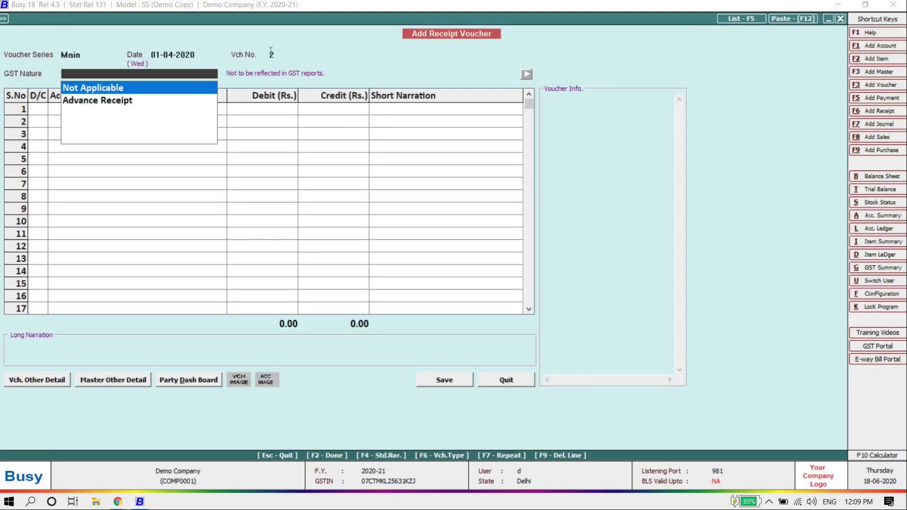
pyautogui.press('Escape')
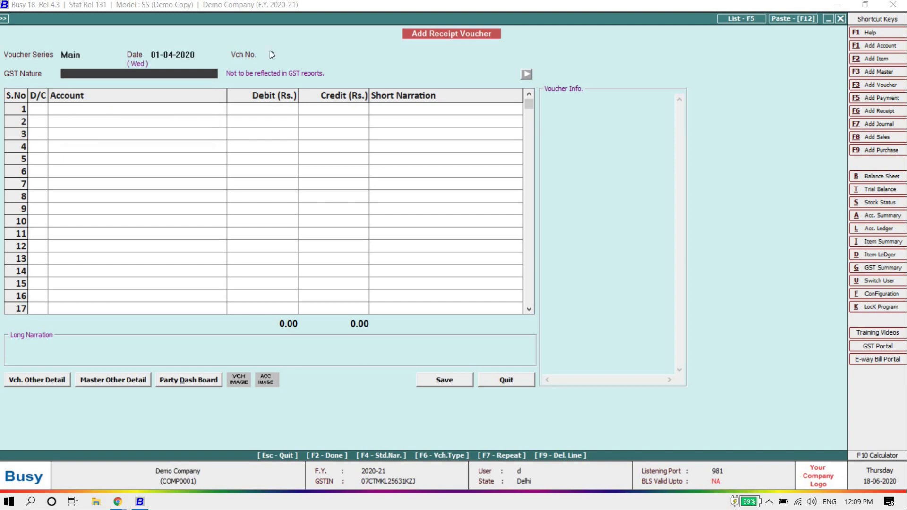
pyautogui.press('Escape')
pyautogui.press('Return')
pyautogui.press('Escape')
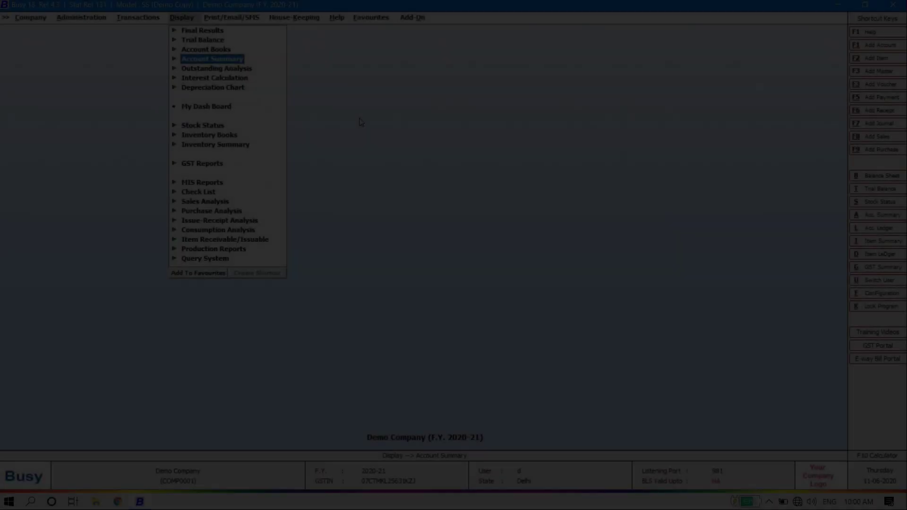
# Step: Preview the Horizontal (Standard) Balance Sheet as at 01-04-2020, then close the preview
pyautogui.press('Right')
pyautogui.press('Down')
pyautogui.press('Down')
pyautogui.press('Up')
pyautogui.press('Up')
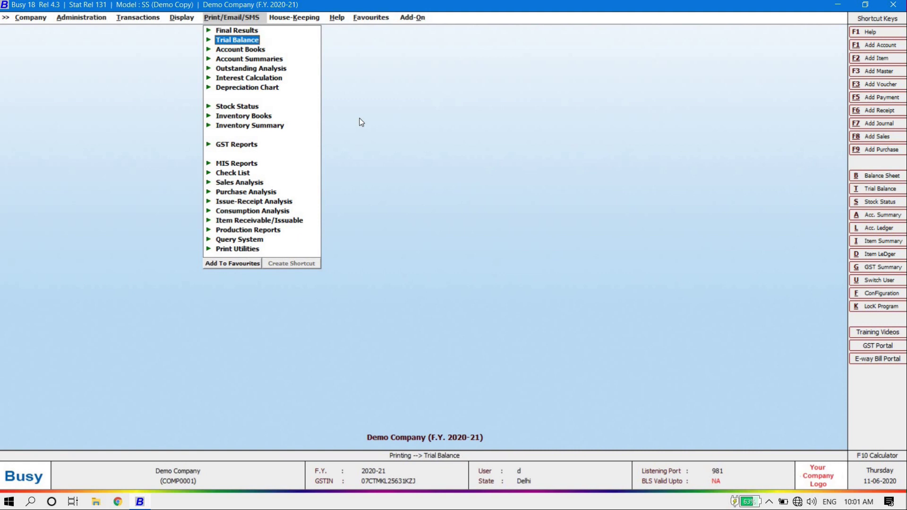
pyautogui.press('Return')
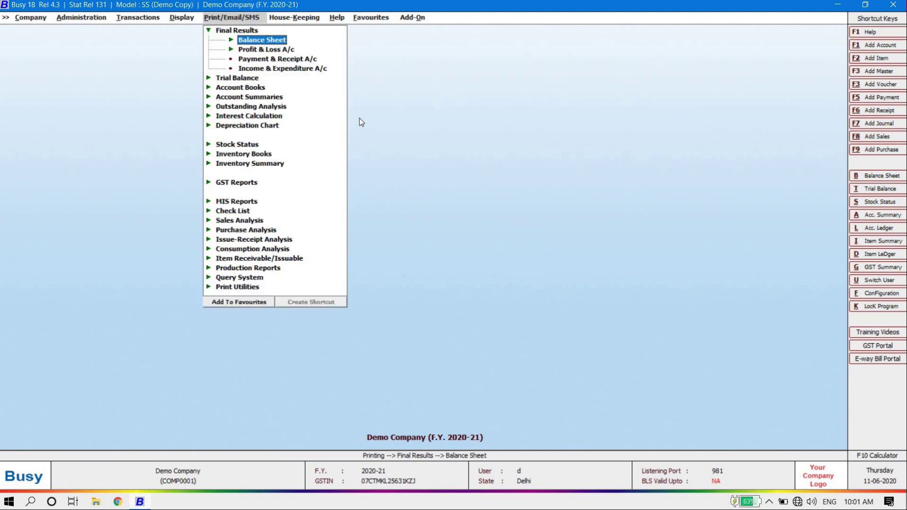
pyautogui.press('Return')
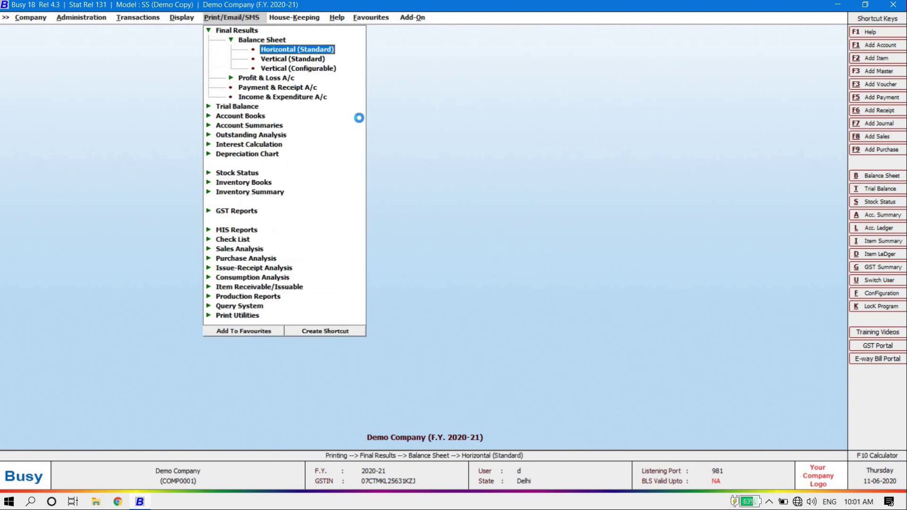
pyautogui.press('Return')
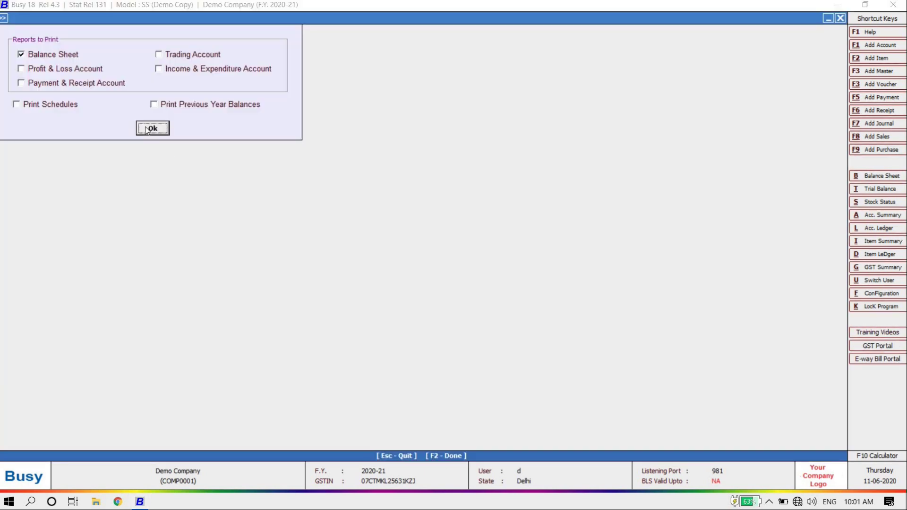
pyautogui.click(163, 128)
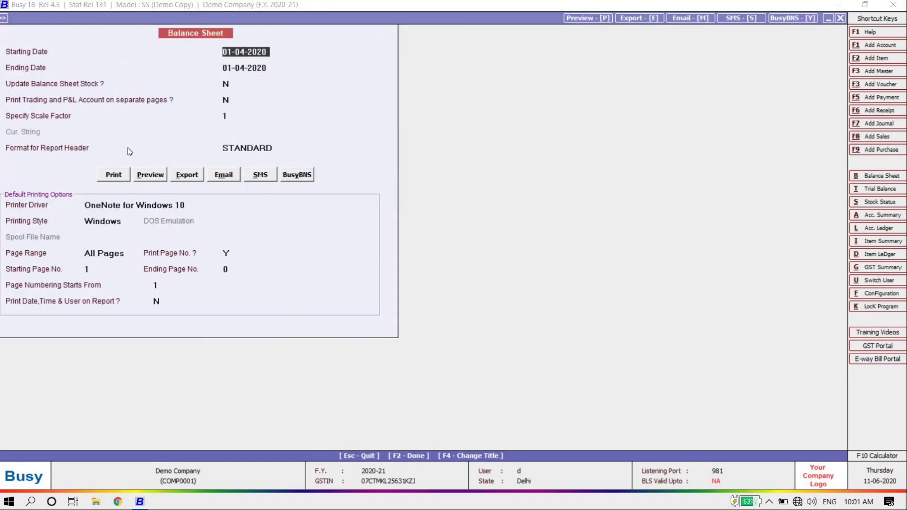
pyautogui.click(151, 177)
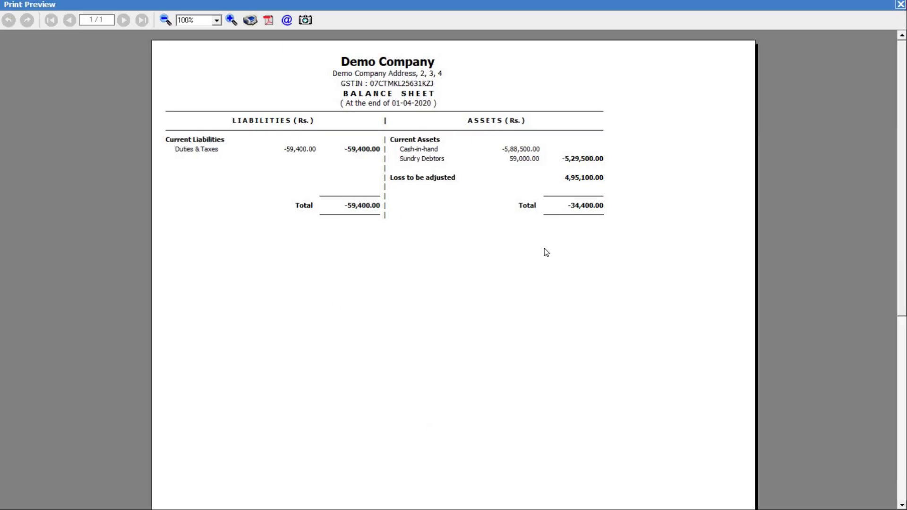
pyautogui.press('Escape')
pyautogui.press('Escape')
pyautogui.press('Up')
pyautogui.press('Up')
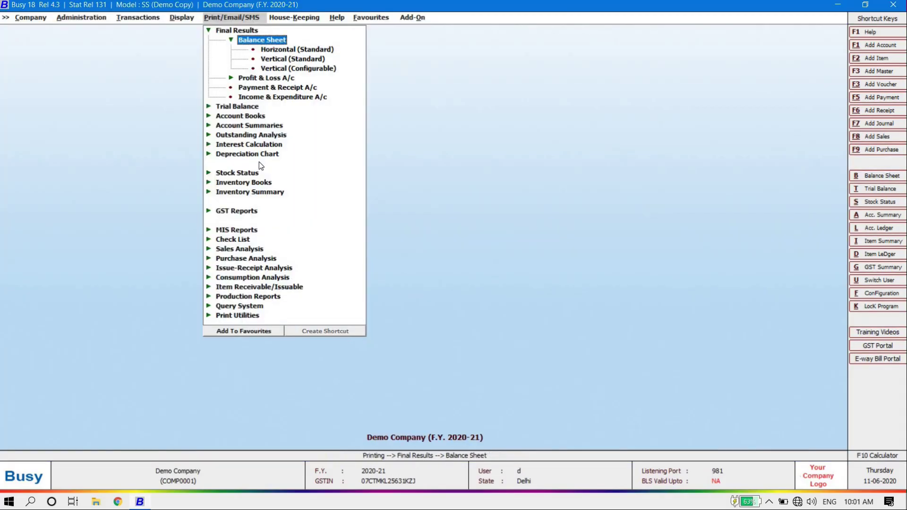
pyautogui.press('Left')
# Step: Start an account-wise ledger print for the single account Ss Tradert
pyautogui.press('Down')
pyautogui.press('Down')
pyautogui.press('Return')
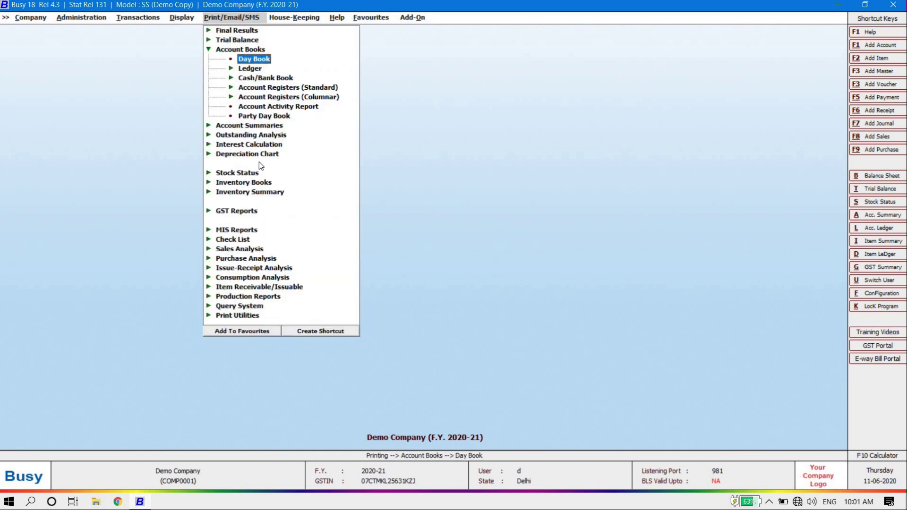
pyautogui.press('Down')
pyautogui.press('Return')
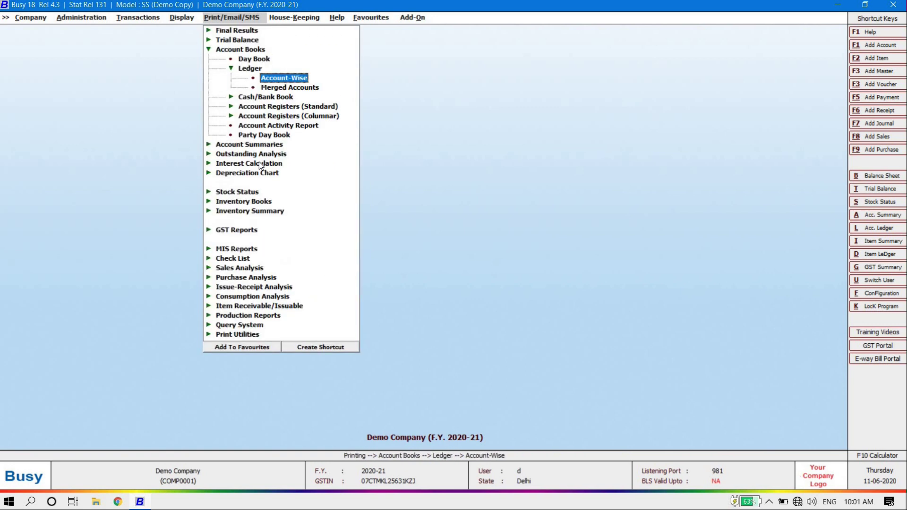
pyautogui.press('Return')
pyautogui.press('Return')
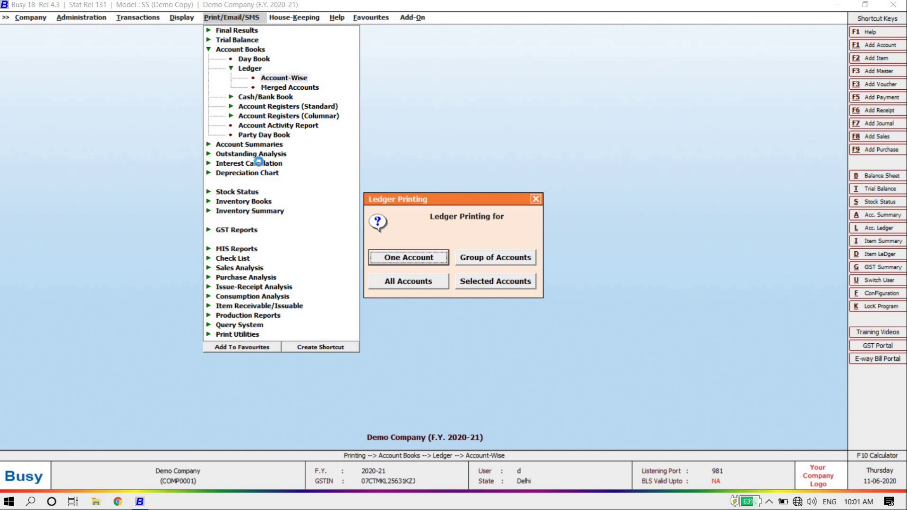
pyautogui.press('Escape')
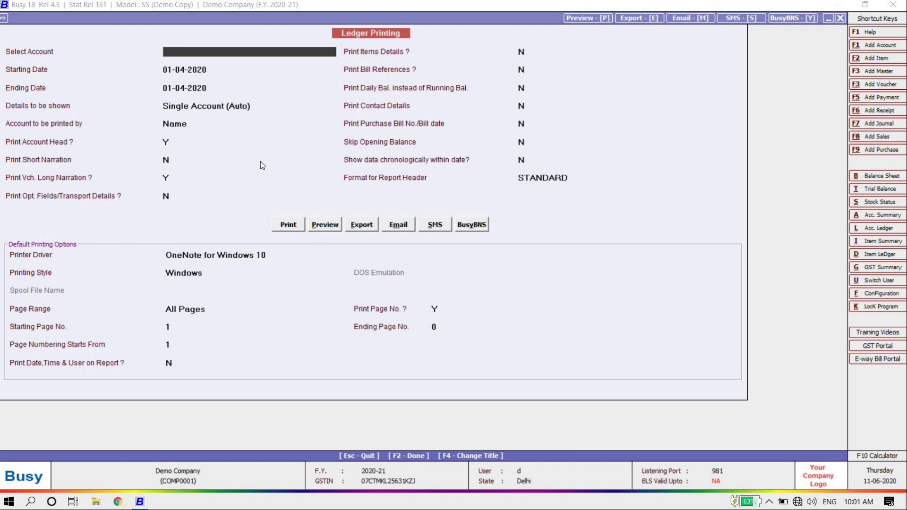
pyautogui.write('ss')
pyautogui.press('Return')
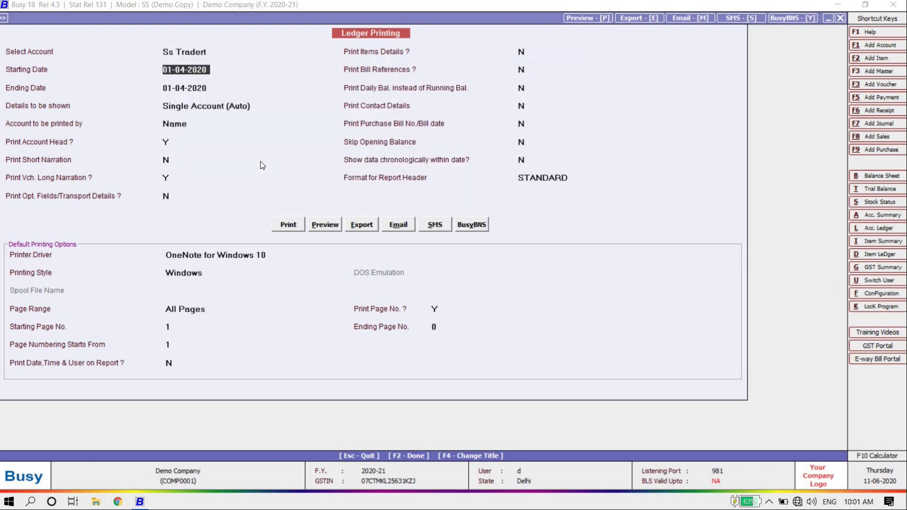
# Step: Step through the ledger options and preview Ss Tradert's 01-04-2020 ledger showing 59,000 debit
pyautogui.press('Return')
pyautogui.press('Return')
pyautogui.press('Return')
pyautogui.press('Return')
pyautogui.press('Return')
pyautogui.press('Return')
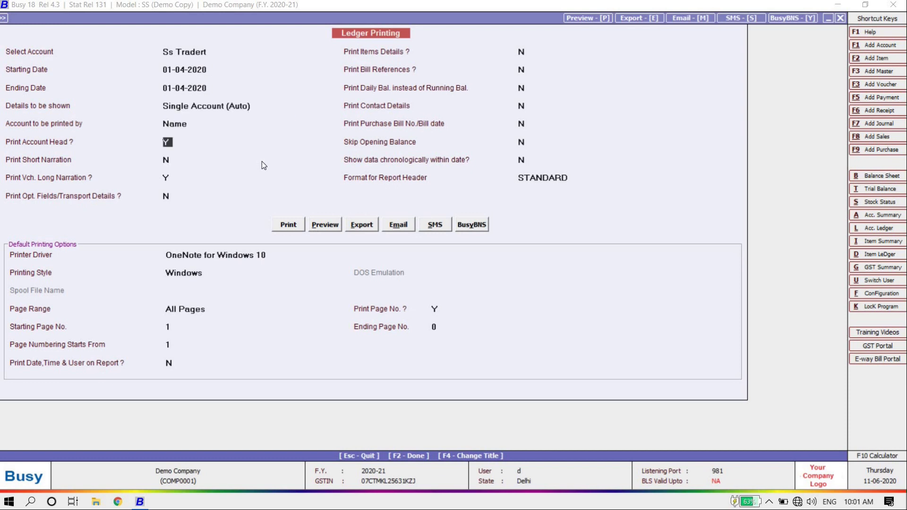
pyautogui.press('Return')
pyautogui.press('Up')
pyautogui.press('Up')
pyautogui.press('Down')
pyautogui.press('Down')
pyautogui.press('Down')
pyautogui.press('Return')
pyautogui.press('Return')
pyautogui.press('Return')
pyautogui.press('Return')
pyautogui.press('Return')
pyautogui.press('Return')
pyautogui.press('Up')
pyautogui.press('Up')
pyautogui.press('Up')
pyautogui.press('Up')
pyautogui.press('Up')
pyautogui.press('Up')
pyautogui.click(333, 224)
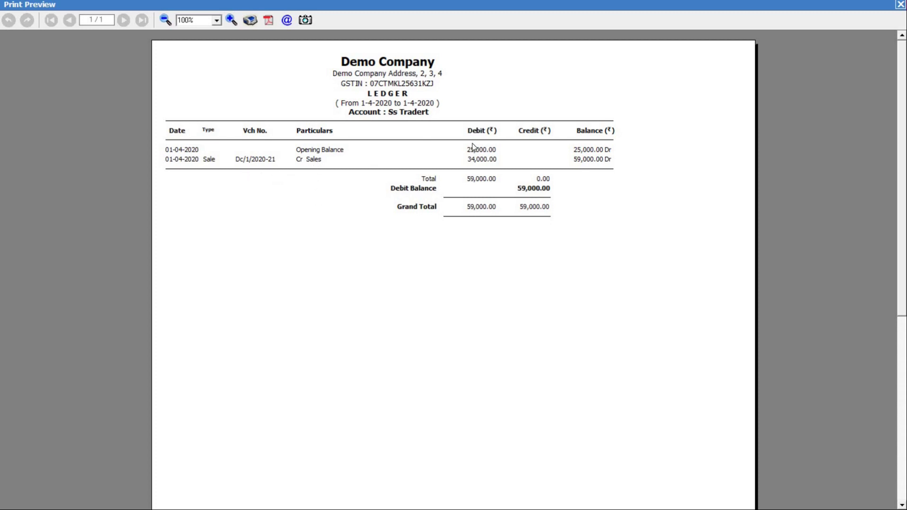
pyautogui.press('Escape')
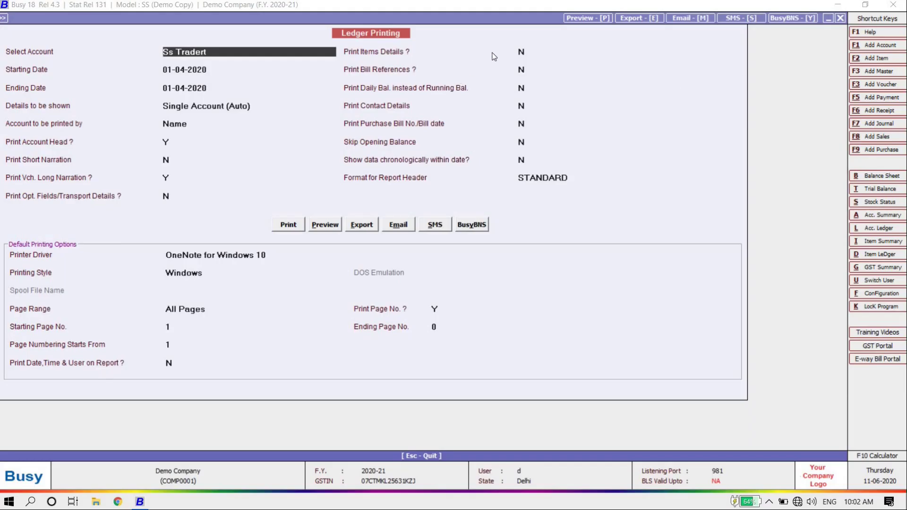
# Step: Set Print Items Details to Y, preview the Ss Tradert ledger with item details, then close
pyautogui.click(525, 52)
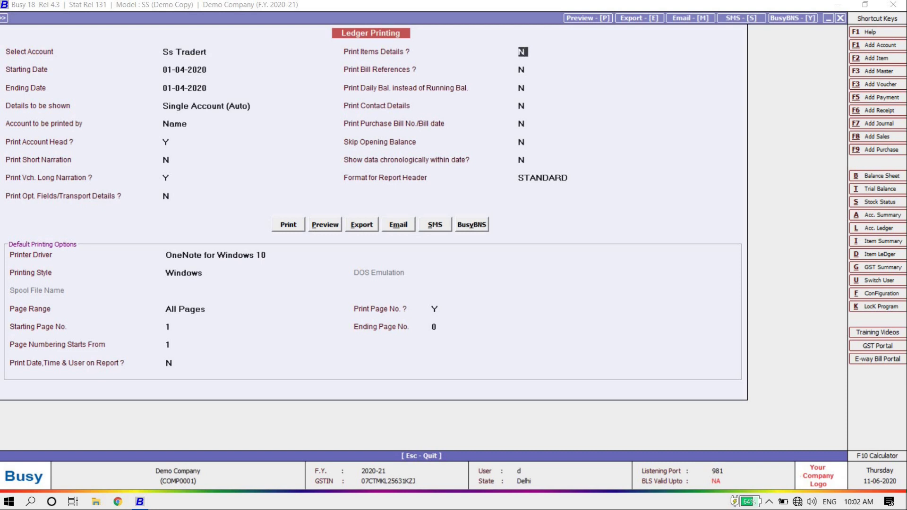
pyautogui.write('Y')
pyautogui.press('Return')
pyautogui.click(324, 225)
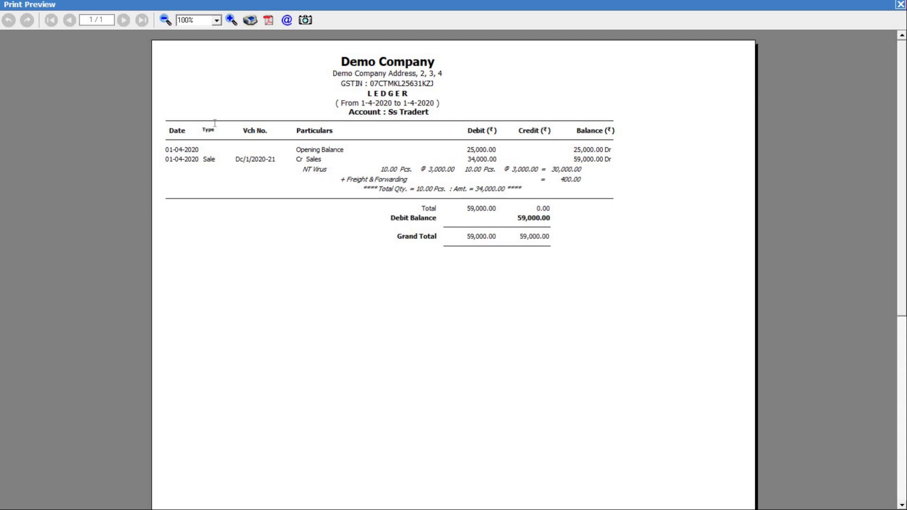
pyautogui.press('Escape')
pyautogui.press('Escape')
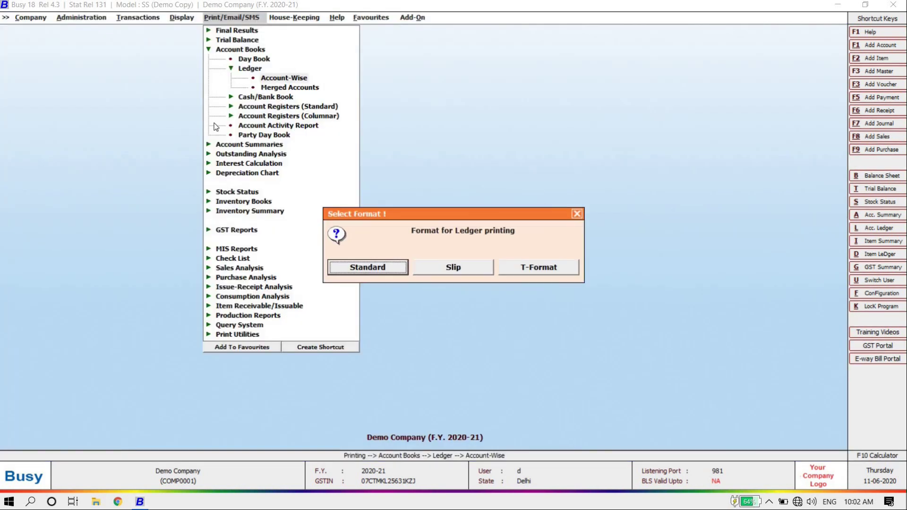
pyautogui.press('Escape')
pyautogui.press('Escape')
pyautogui.press('Escape')
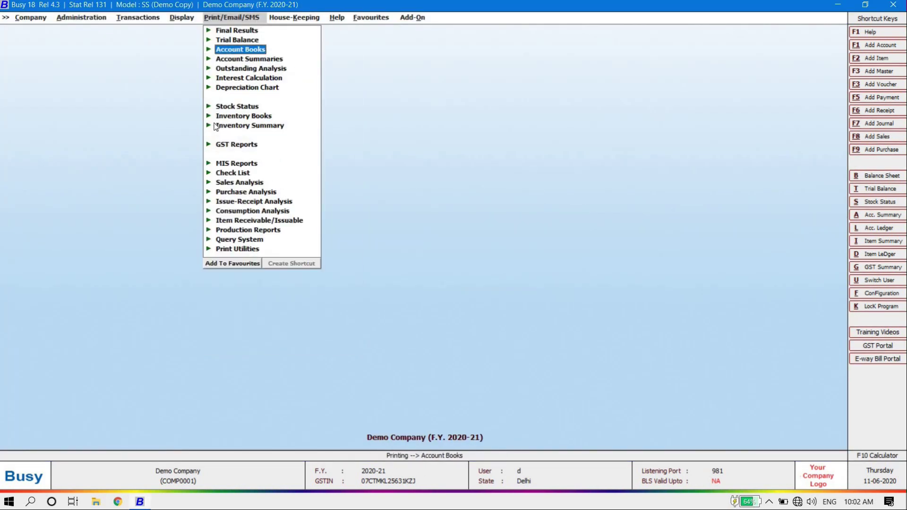
# Step: Browse the GSTR forms under GST Reports > GST Returns, then collapse the groups
pyautogui.press('Down')
pyautogui.press('Down')
pyautogui.press('Down')
pyautogui.press('Down')
pyautogui.press('Down')
pyautogui.press('Down')
pyautogui.press('Down')
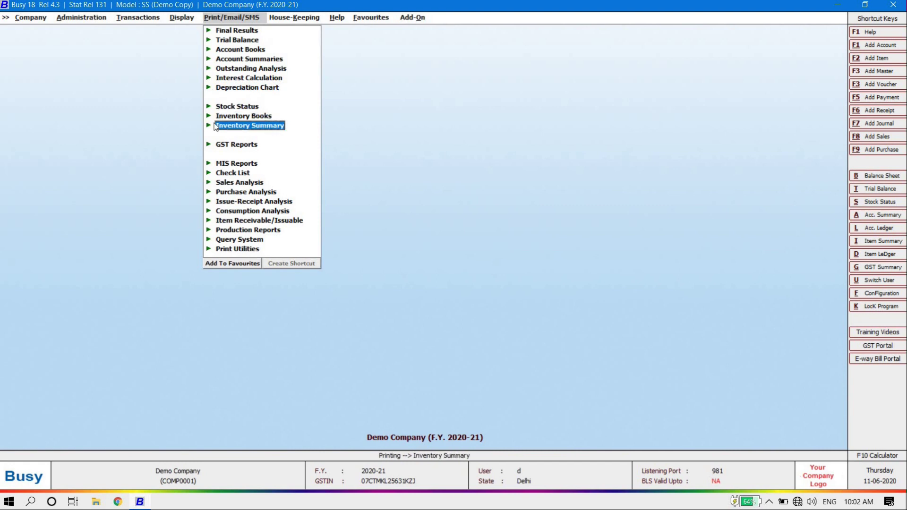
pyautogui.press('Down')
pyautogui.press('Return')
pyautogui.press('Down')
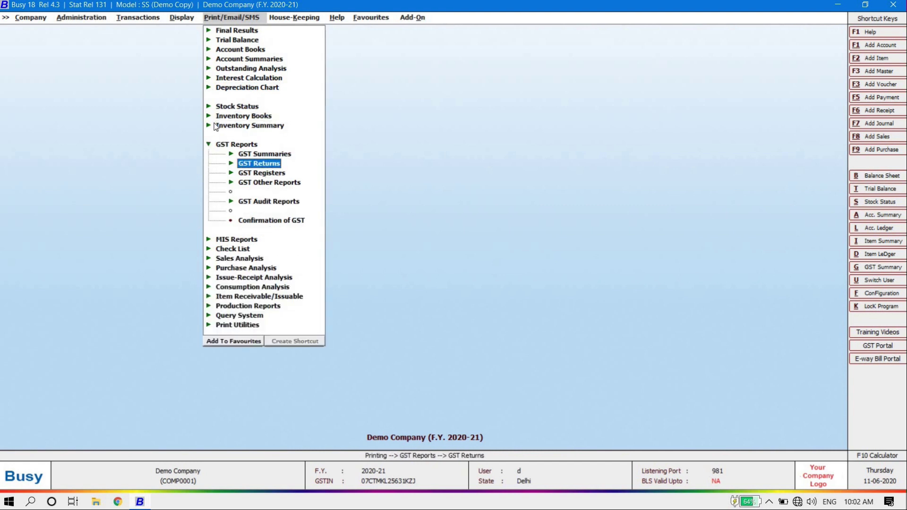
pyautogui.press('Return')
pyautogui.press('Down')
pyautogui.press('Down')
pyautogui.press('Down')
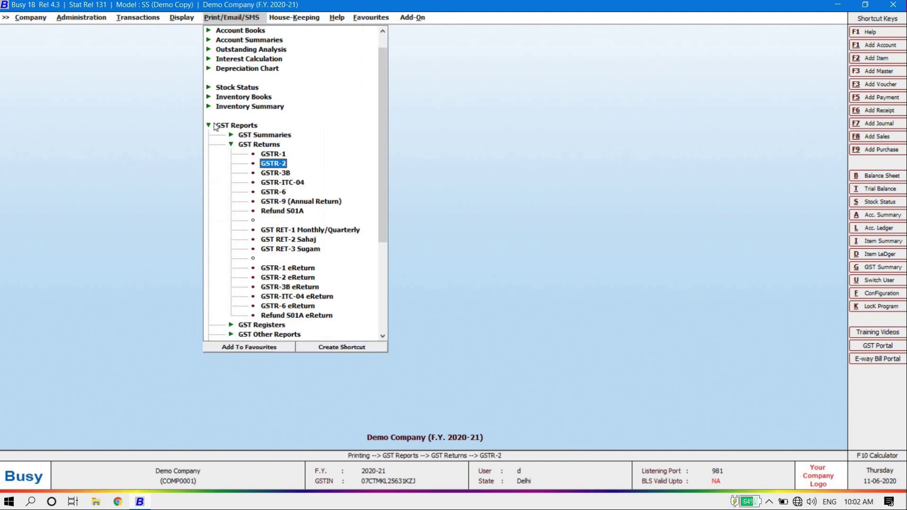
pyautogui.press('Down')
pyautogui.press('Down')
pyautogui.press('Down')
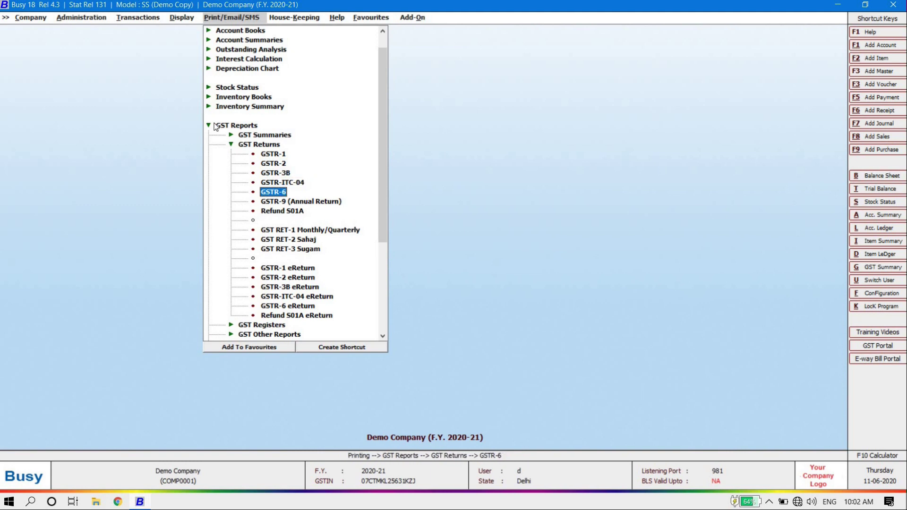
pyautogui.press('Up')
pyautogui.press('Up')
pyautogui.press('Up')
pyautogui.press('Up')
pyautogui.press('Up')
pyautogui.press('Up')
pyautogui.press('Up')
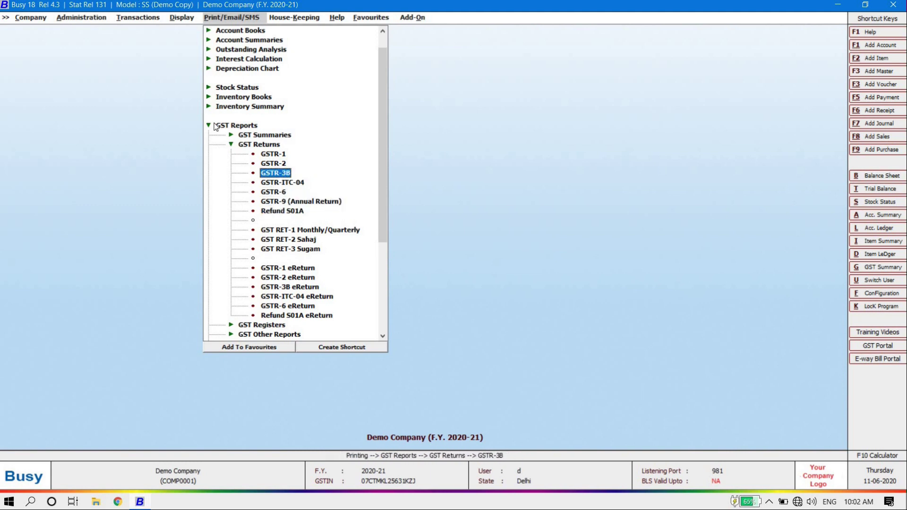
pyautogui.press('Return')
pyautogui.press('Up')
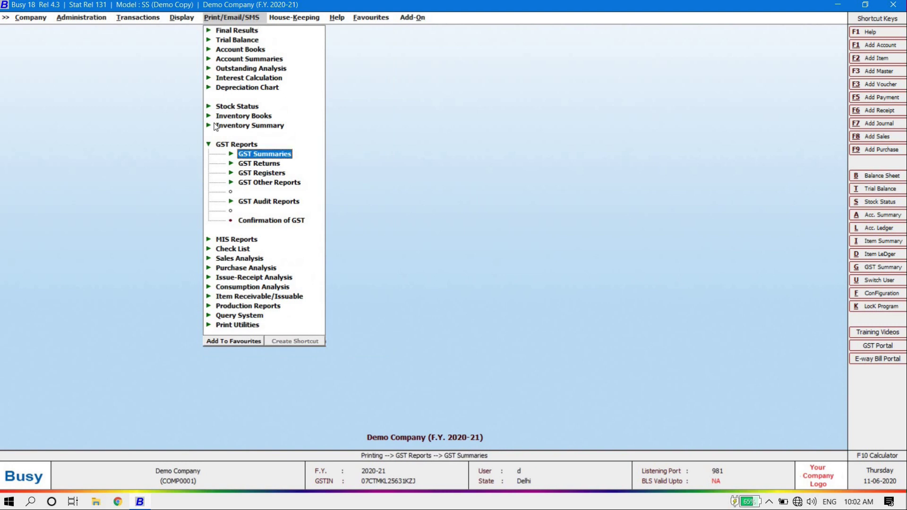
pyautogui.press('Return')
pyautogui.press('Return')
pyautogui.press('Up')
pyautogui.press('Return')
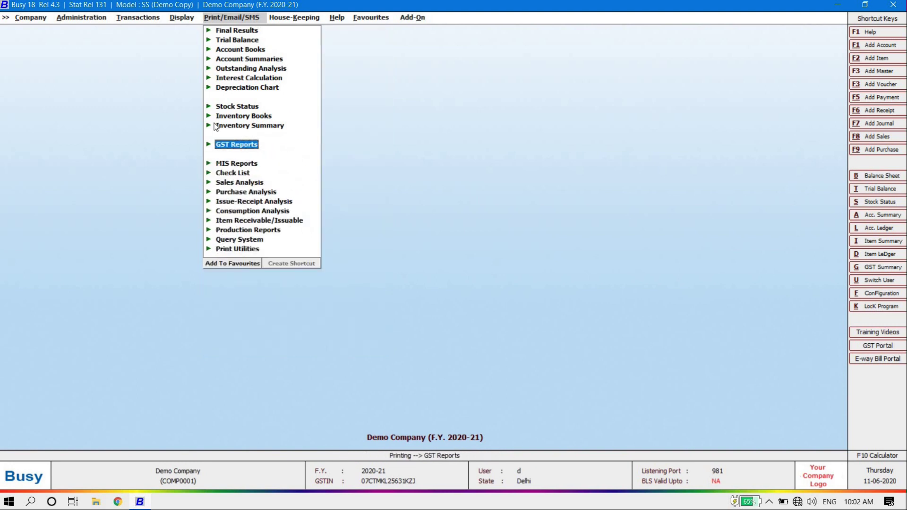
pyautogui.press('Up')
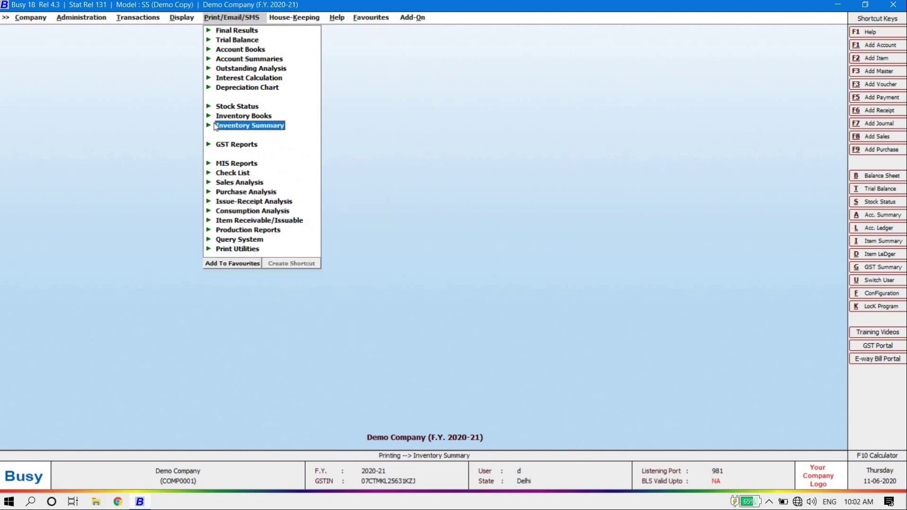
# Step: Move to the House-Keeping menu and close it, leaving the main screen
pyautogui.press('Down')
pyautogui.press('Down')
pyautogui.press('Down')
pyautogui.press('Down')
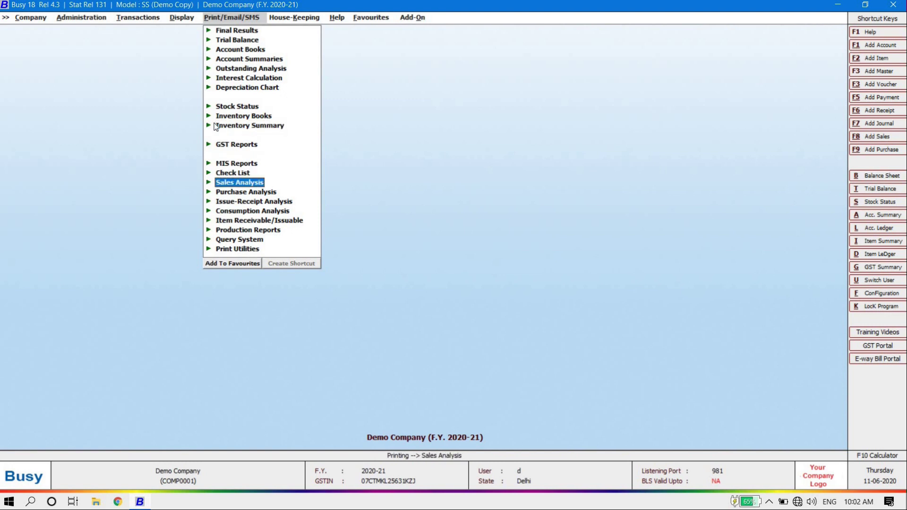
pyautogui.press('Right')
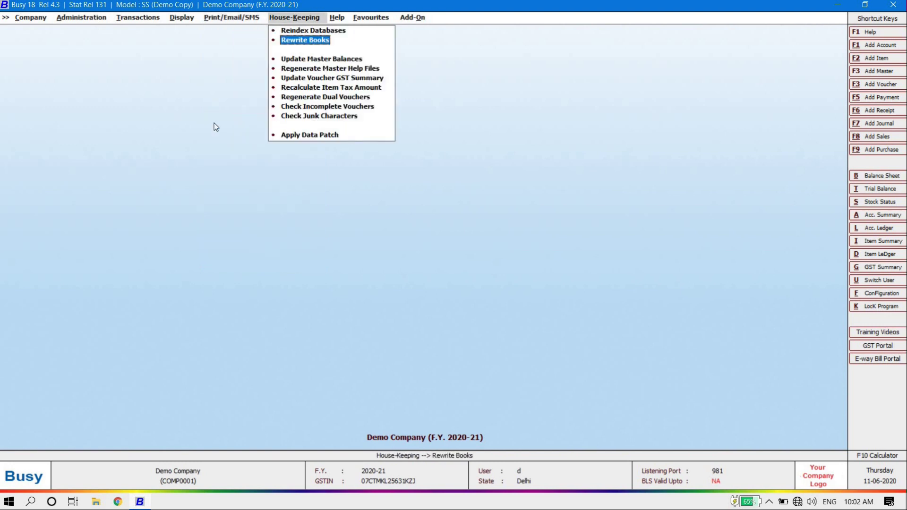
pyautogui.press('Escape')
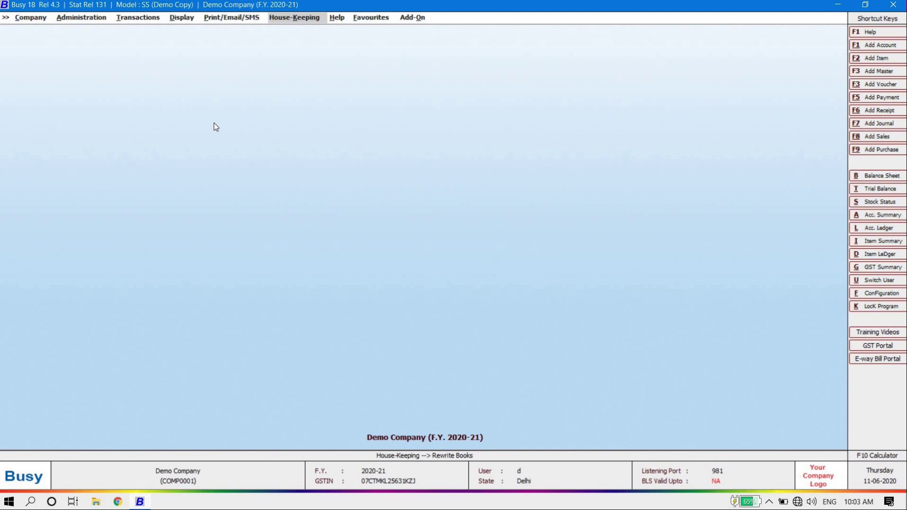
pyautogui.press('Left')
pyautogui.press('Left')
pyautogui.press('Left')
pyautogui.press('Left')
pyautogui.press('Left')
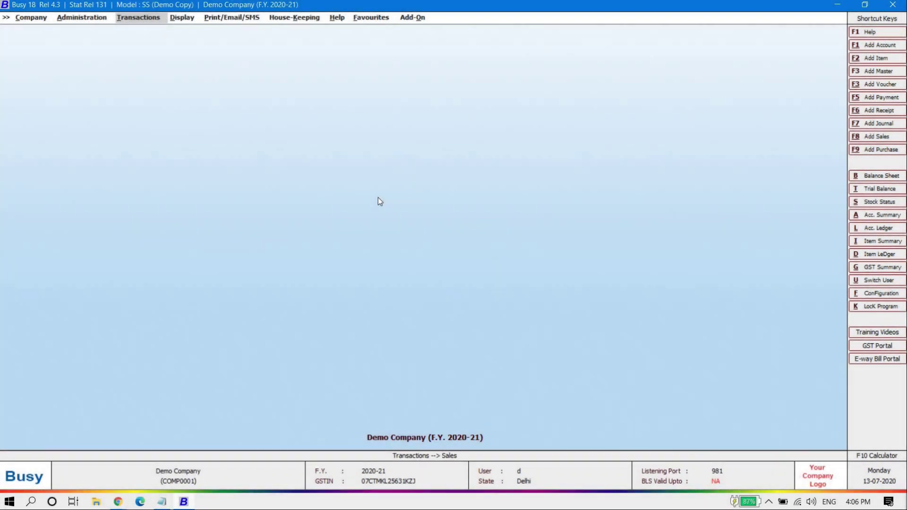
# Step: Open sales voucher DC/2020-21/5 for modification
pyautogui.press('Return')
pyautogui.press('Down')
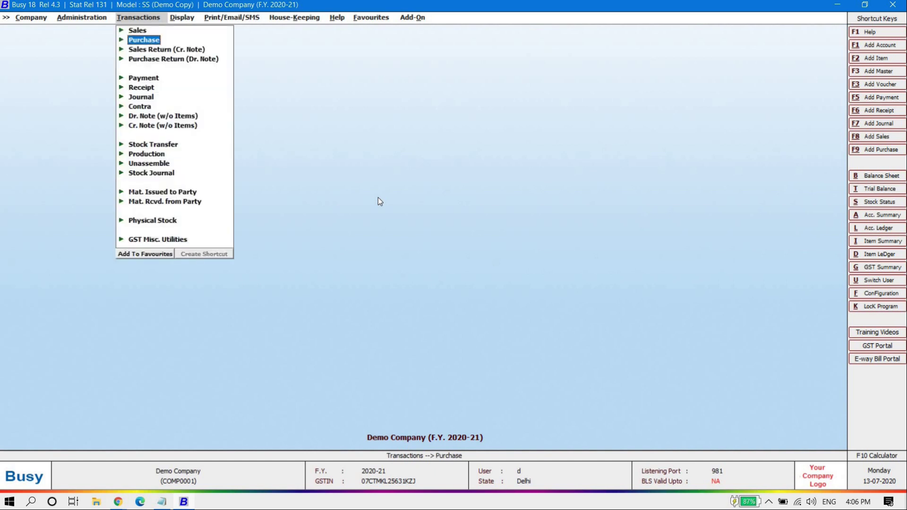
pyautogui.press('Up')
pyautogui.press('Right')
pyautogui.press('Down')
pyautogui.press('Return')
pyautogui.press('Return')
pyautogui.press('Return')
pyautogui.press('Return')
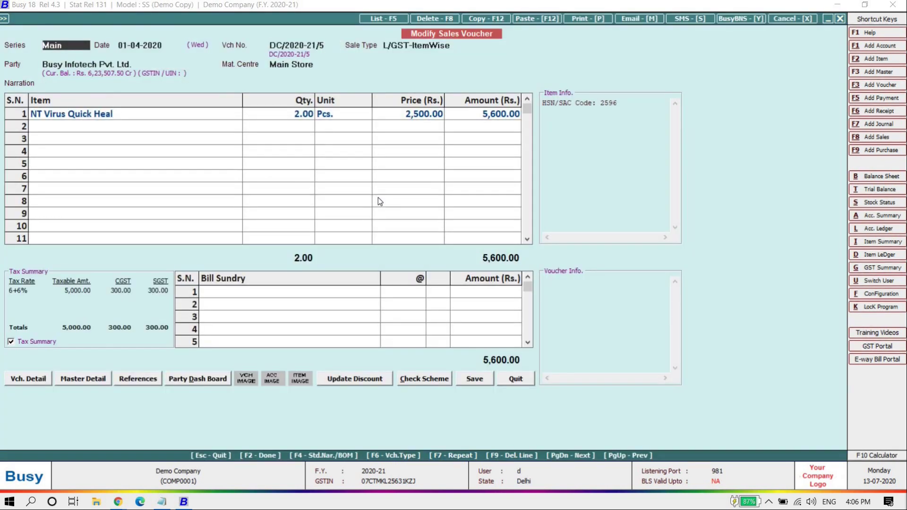
pyautogui.hotkey('alt', 'p')
pyautogui.press('Return')
# Step: Choose Microsoft Print to PDF as the invoice printer driver, then back out to quit
pyautogui.press('Return')
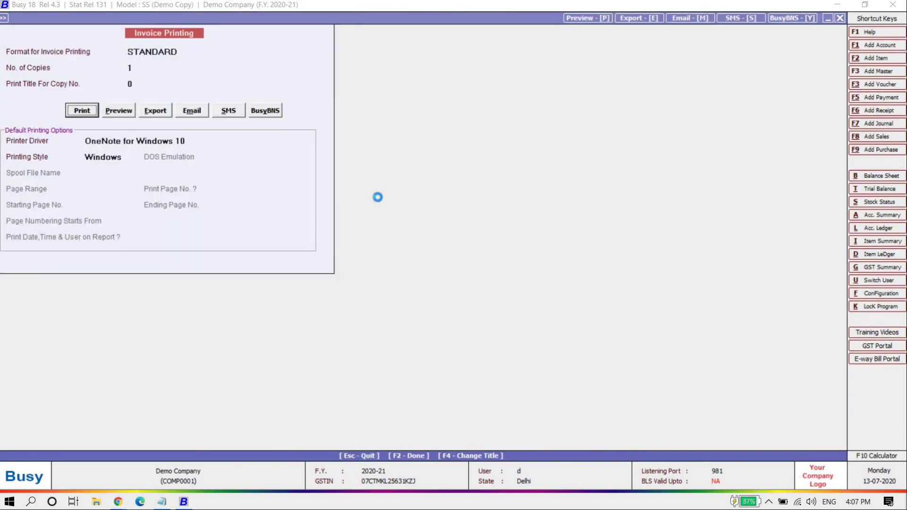
pyautogui.press('Return')
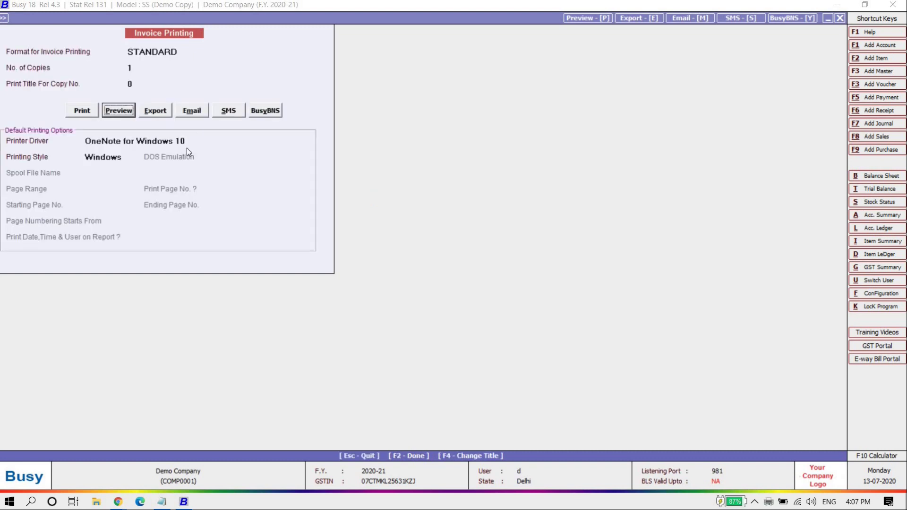
pyautogui.click(150, 140)
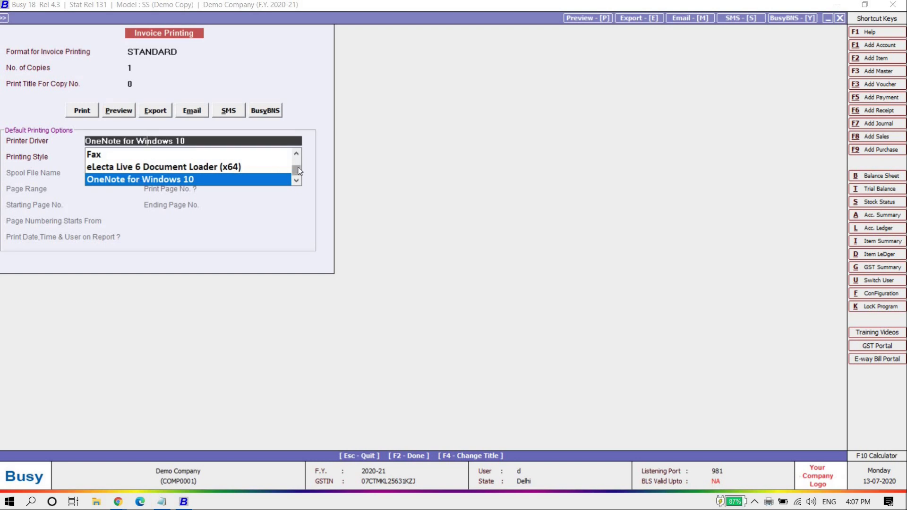
pyautogui.scroll(1, 281, 151)
pyautogui.click(142, 154)
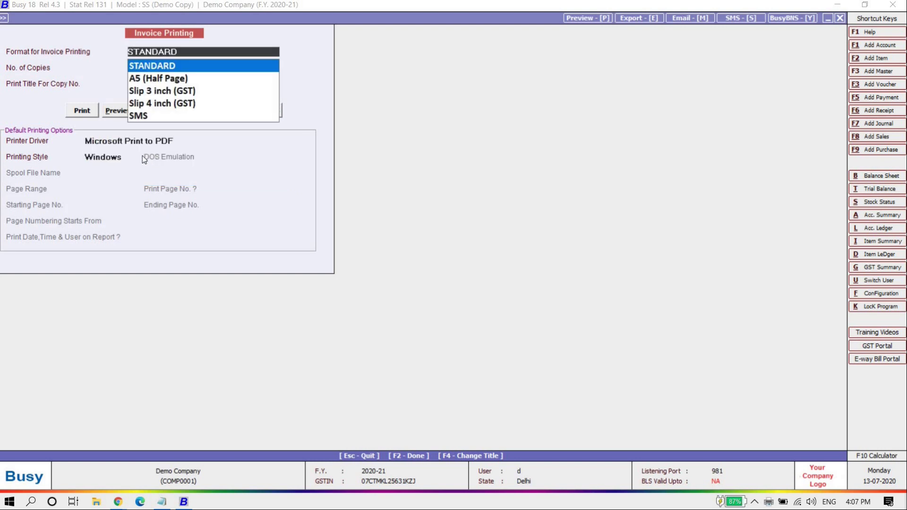
pyautogui.click(142, 141)
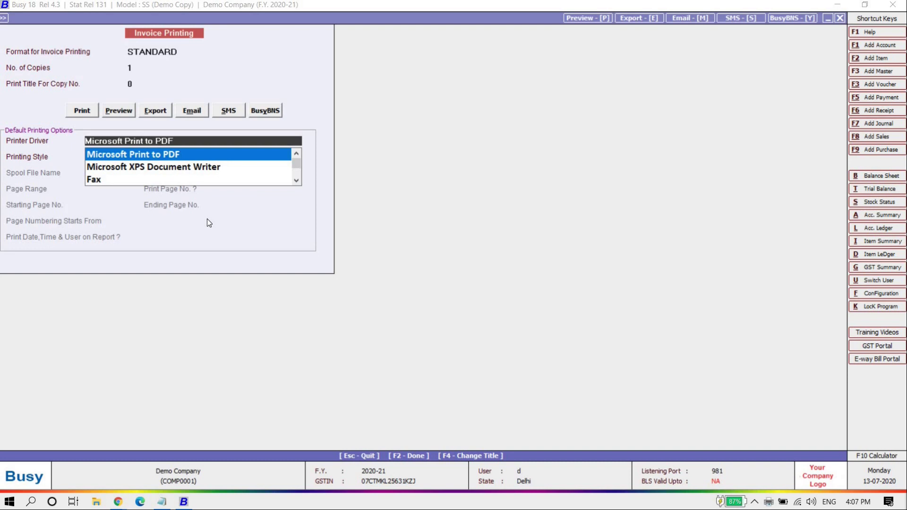
pyautogui.press('Escape')
pyautogui.press('Escape')
pyautogui.press('Escape')
pyautogui.press('Return')
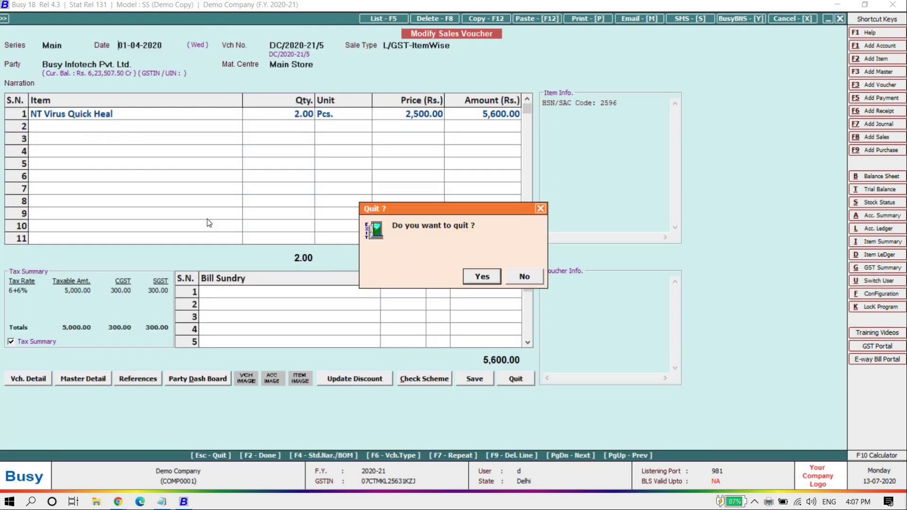
# Step: In Hardware Configuration, set the Default Printer Driver to Microsoft Print to PDF
pyautogui.press('Left')
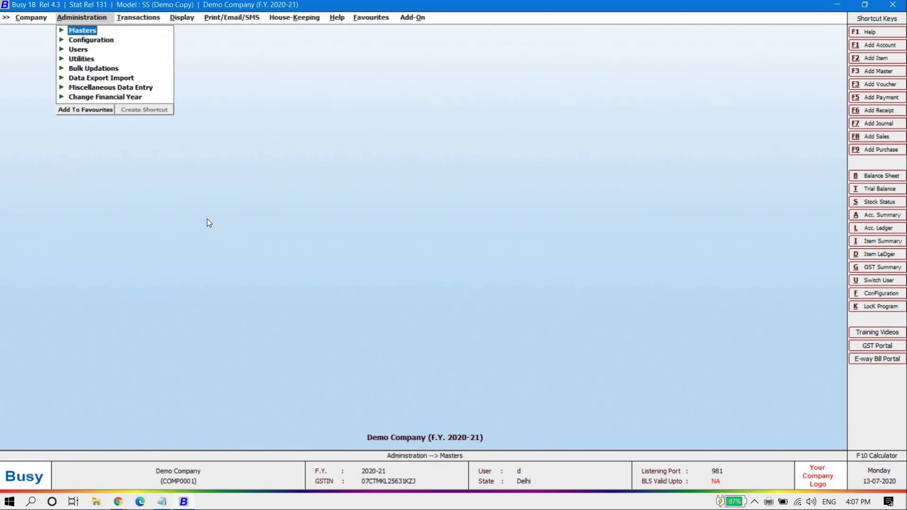
pyautogui.press('Down')
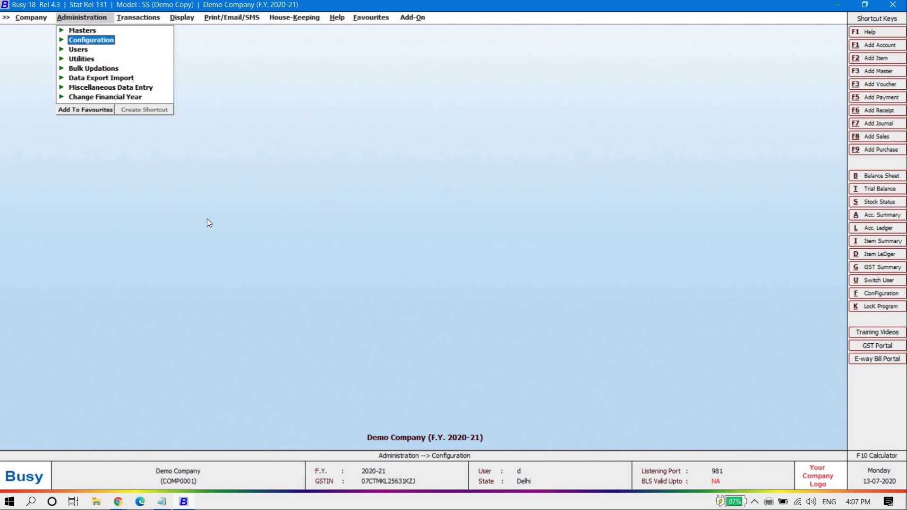
pyautogui.press('Return')
pyautogui.press('Down')
pyautogui.press('Down')
pyautogui.press('Down')
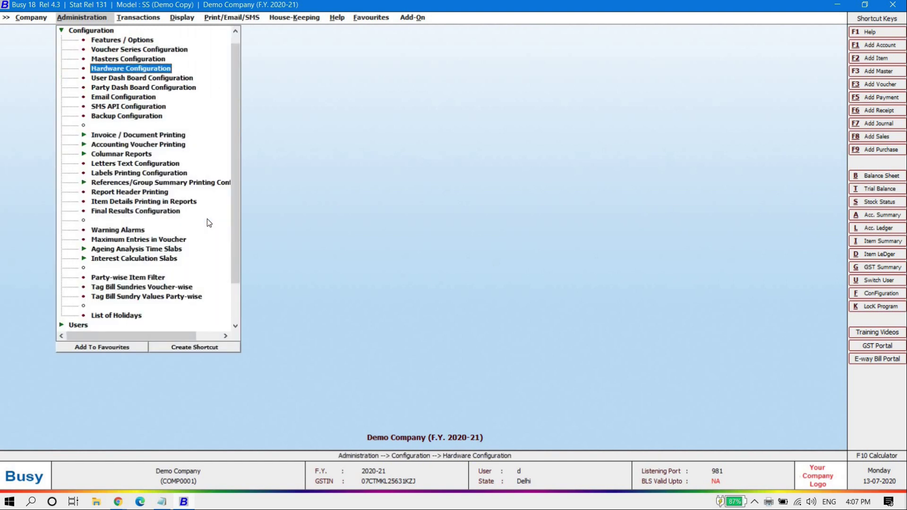
pyautogui.press('Return')
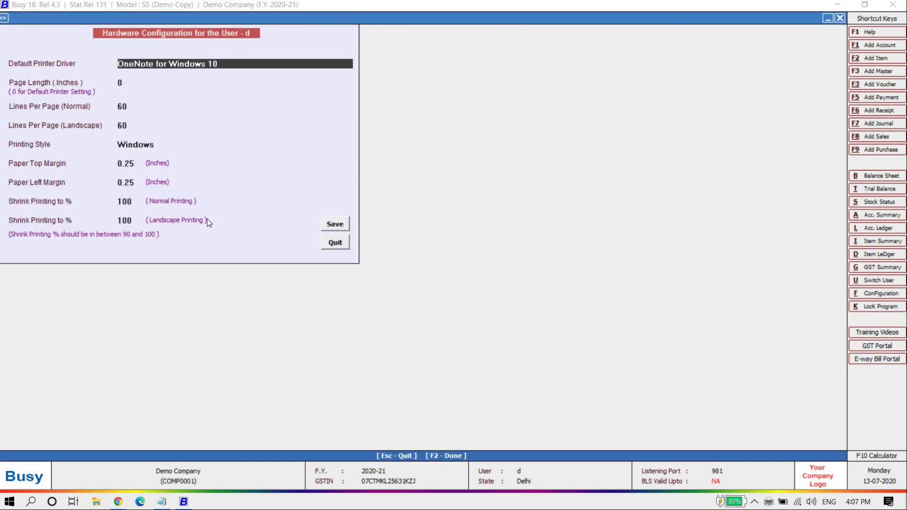
pyautogui.press('Down')
pyautogui.press('Down')
pyautogui.press('Down')
pyautogui.press('Down')
pyautogui.press('Up')
pyautogui.press('Up')
pyautogui.press('Up')
pyautogui.press('Up')
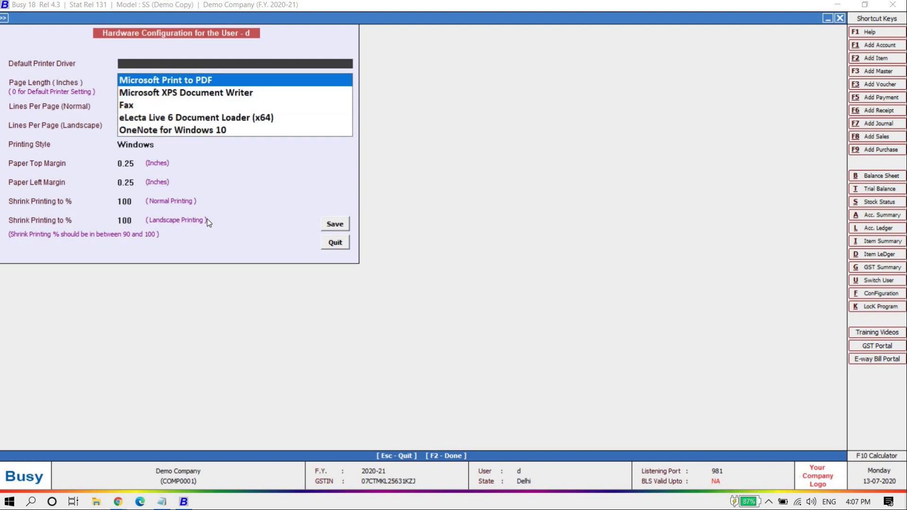
pyautogui.press('Down')
pyautogui.press('Down')
pyautogui.press('Down')
pyautogui.press('Down')
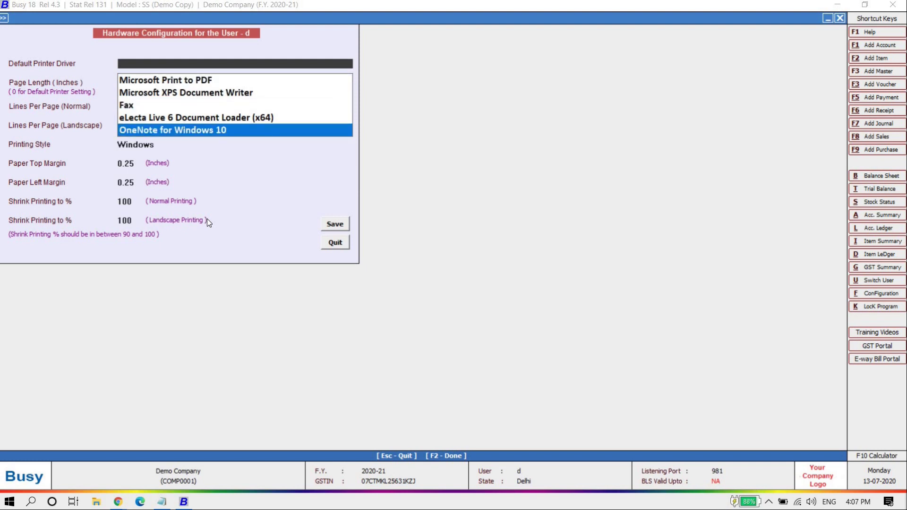
pyautogui.press('Up')
pyautogui.press('Up')
pyautogui.press('Up')
pyautogui.press('Up')
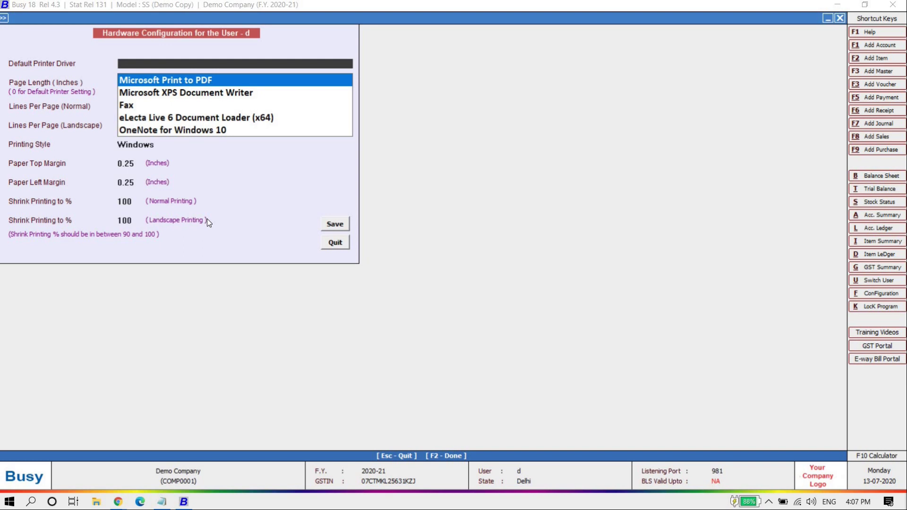
pyautogui.press('Down')
pyautogui.press('Down')
pyautogui.press('Down')
pyautogui.press('Down')
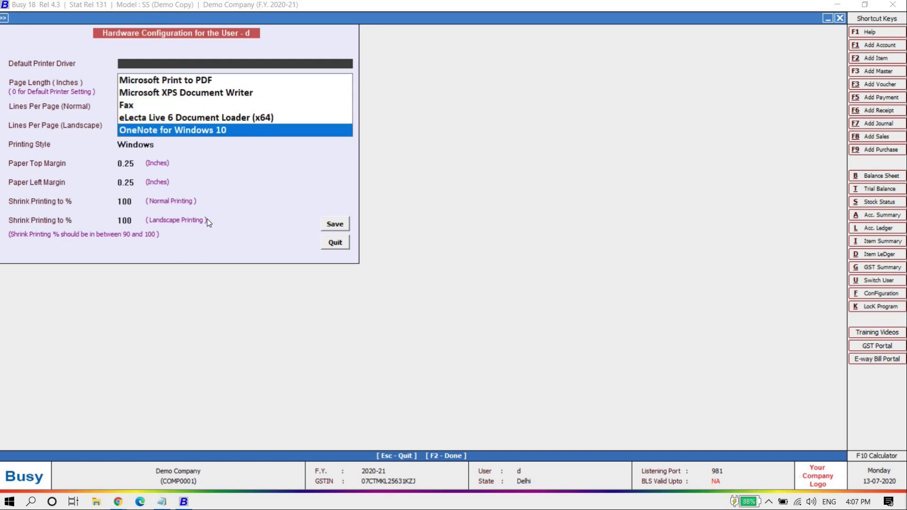
pyautogui.press('Up')
pyautogui.press('Up')
pyautogui.press('Up')
pyautogui.press('Up')
pyautogui.press('Return')
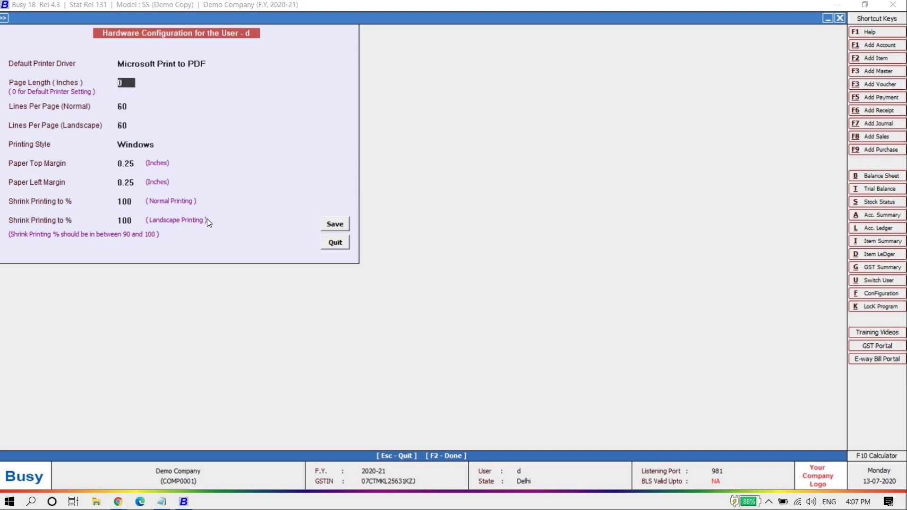
# Step: Accept the page settings and save the hardware configuration
pyautogui.press('Return')
pyautogui.press('Return')
pyautogui.press('Return')
pyautogui.press('Return')
pyautogui.press('Return')
pyautogui.press('Return')
pyautogui.press('Return')
pyautogui.press('Return')
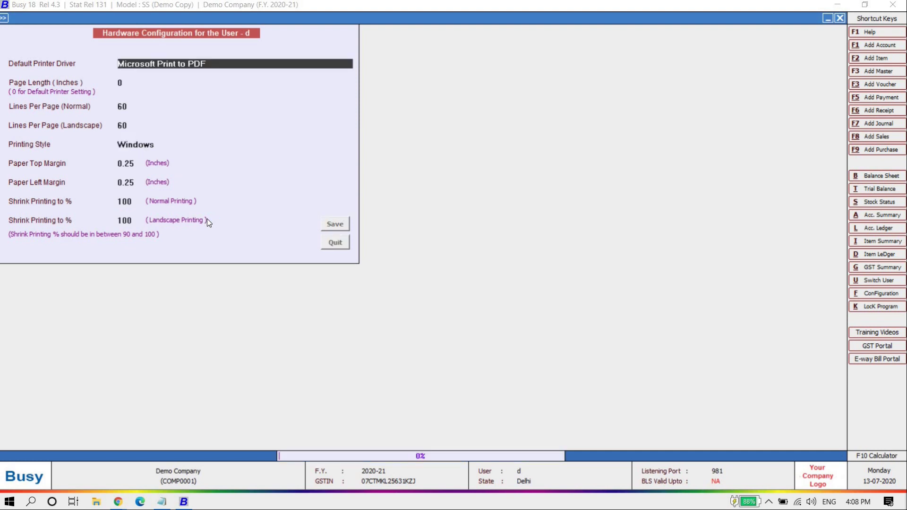
pyautogui.press('Escape')
pyautogui.press('Escape')
pyautogui.press('Right')
pyautogui.press('Return')
pyautogui.press('Down')
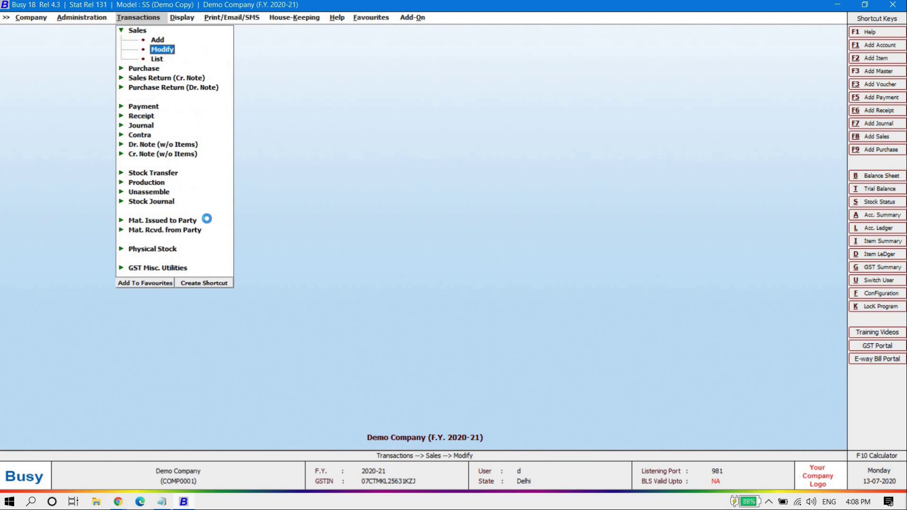
pyautogui.press('Return')
# Step: Open voucher DC/2020-21/5 and start printing its invoice in the STANDARD format
pyautogui.press('Return')
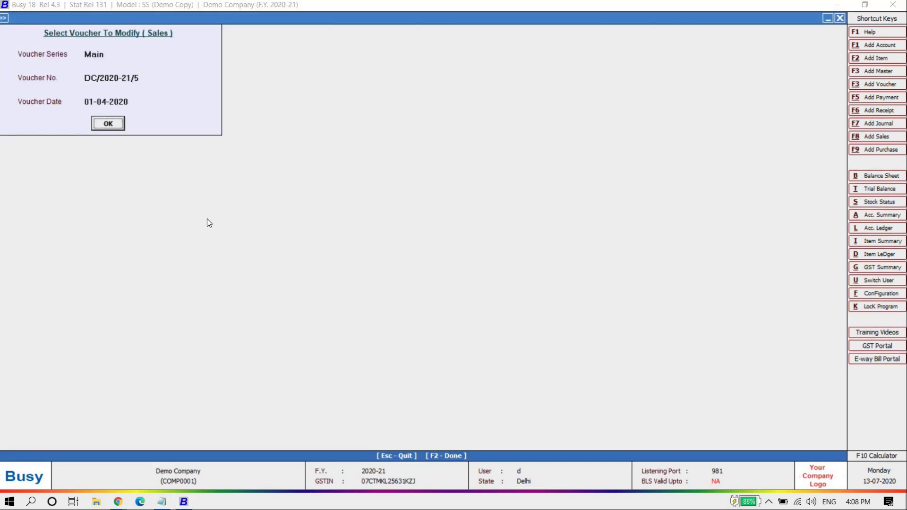
pyautogui.press('Return')
pyautogui.hotkey('alt', 'p')
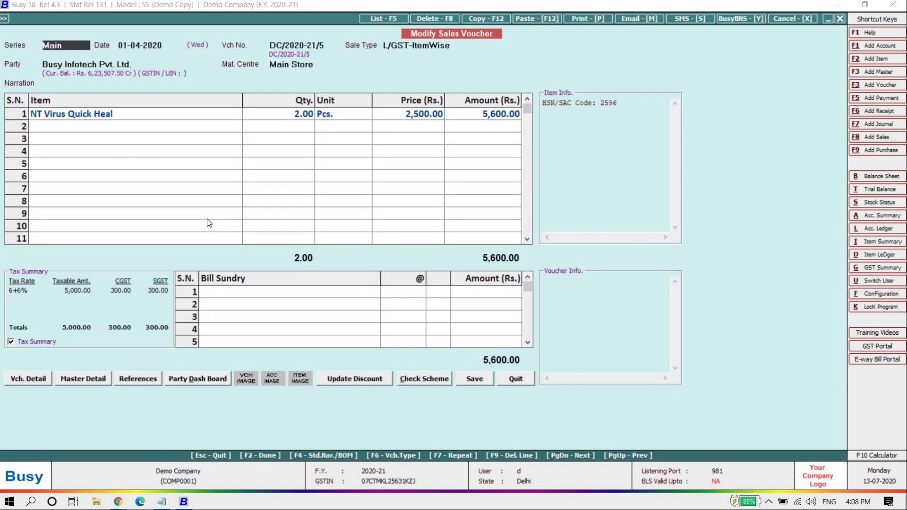
pyautogui.hotkey('alt', 'p')
pyautogui.press('Return')
pyautogui.press('Return')
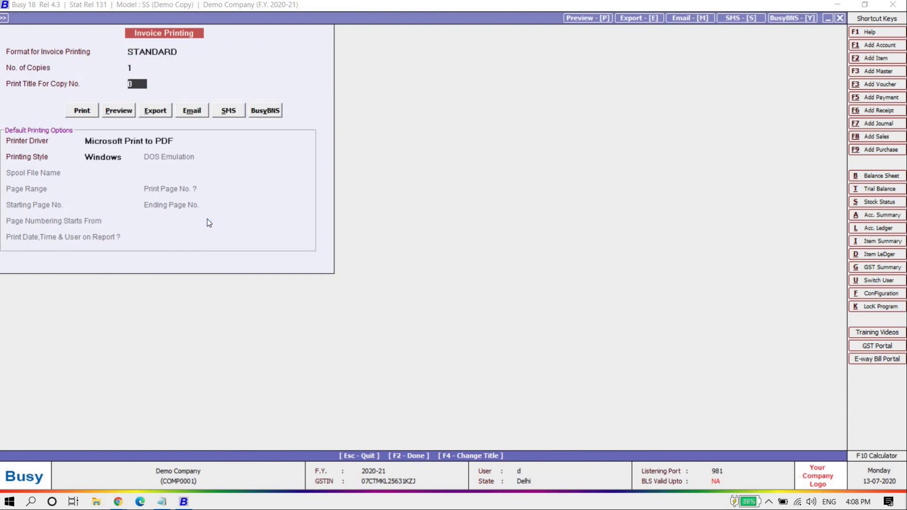
# Step: Switch the printer to Microsoft XPS Document Writer and back to Microsoft Print to PDF, without printing
pyautogui.click(166, 140)
pyautogui.press('Down')
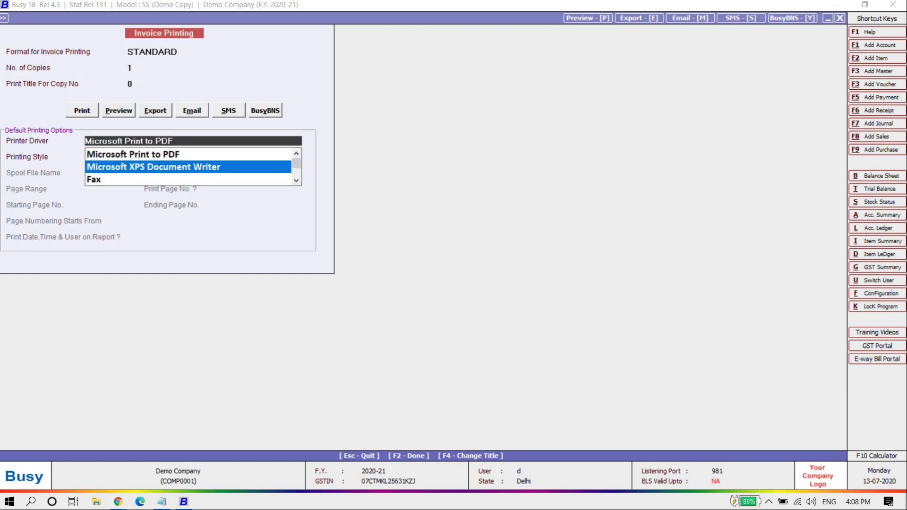
pyautogui.press('Return')
pyautogui.click(277, 139)
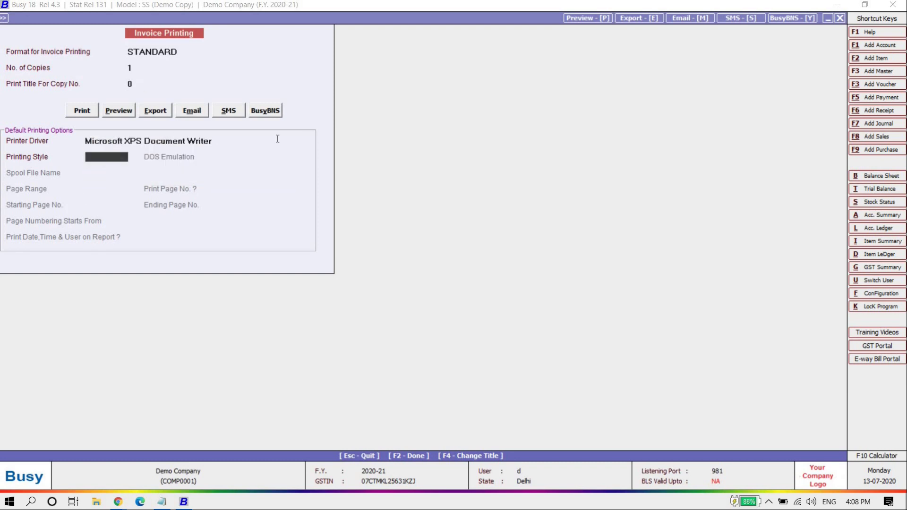
pyautogui.click(206, 137)
pyautogui.press('Up')
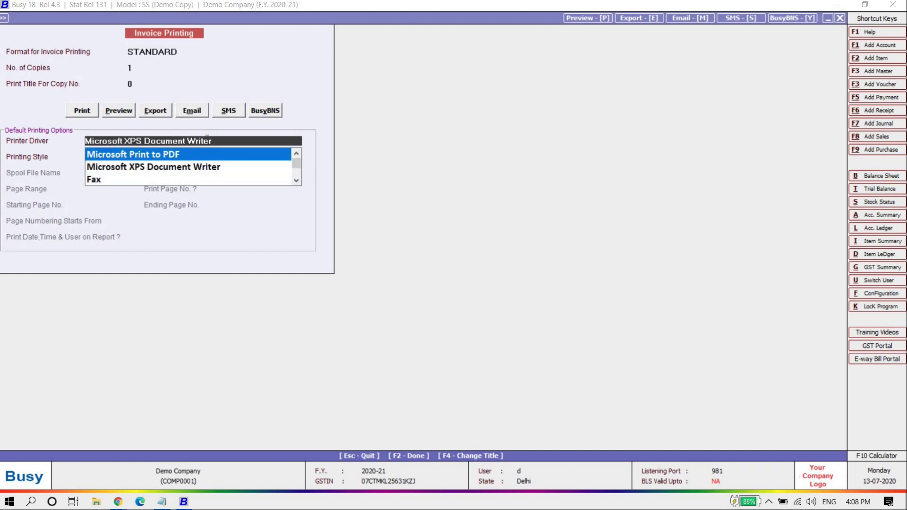
pyautogui.press('Return')
pyautogui.press('Escape')
pyautogui.press('Escape')
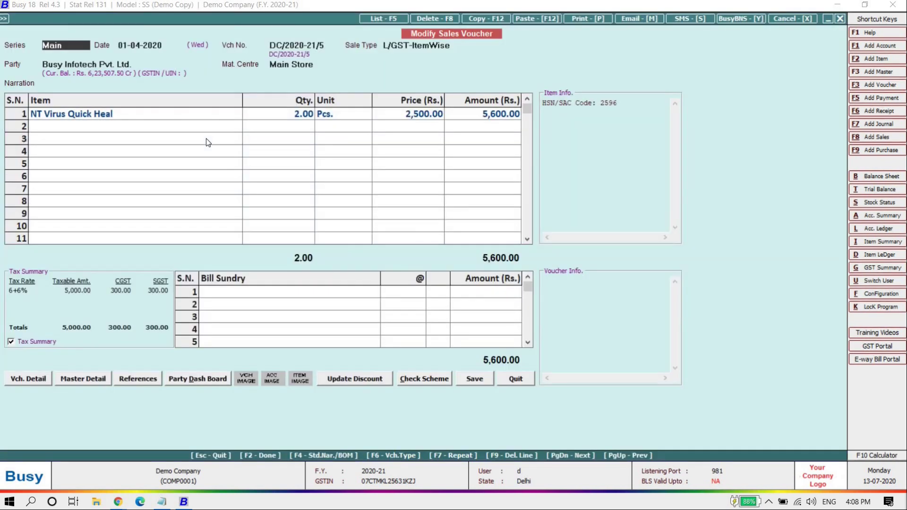
pyautogui.press('Escape')
pyautogui.press('Escape')
pyautogui.press('Escape')
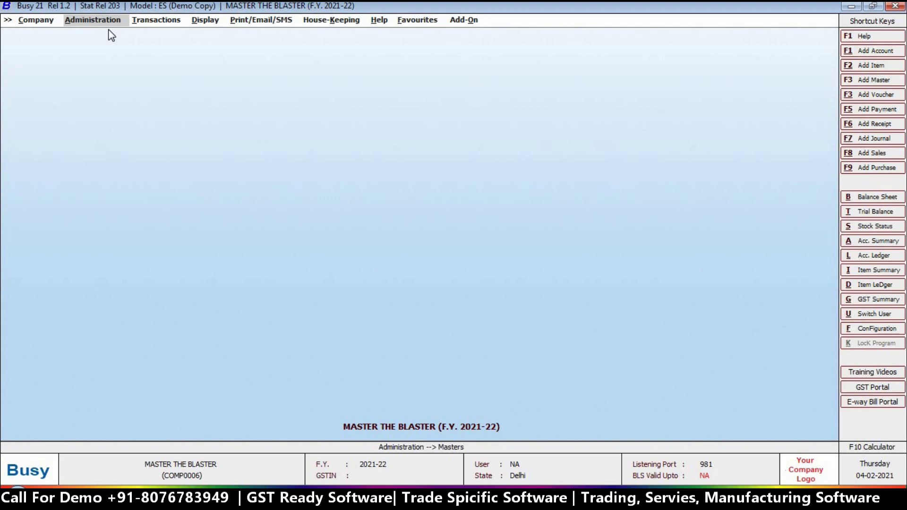
# Step: Tick Cheque Printing in the Accounts section of Features/Options and save the setting
pyautogui.click(104, 22)
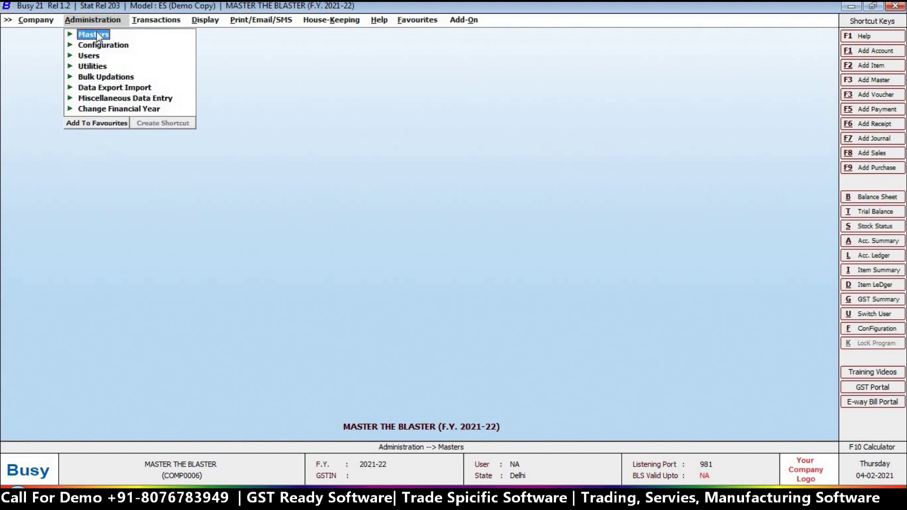
pyautogui.click(97, 46)
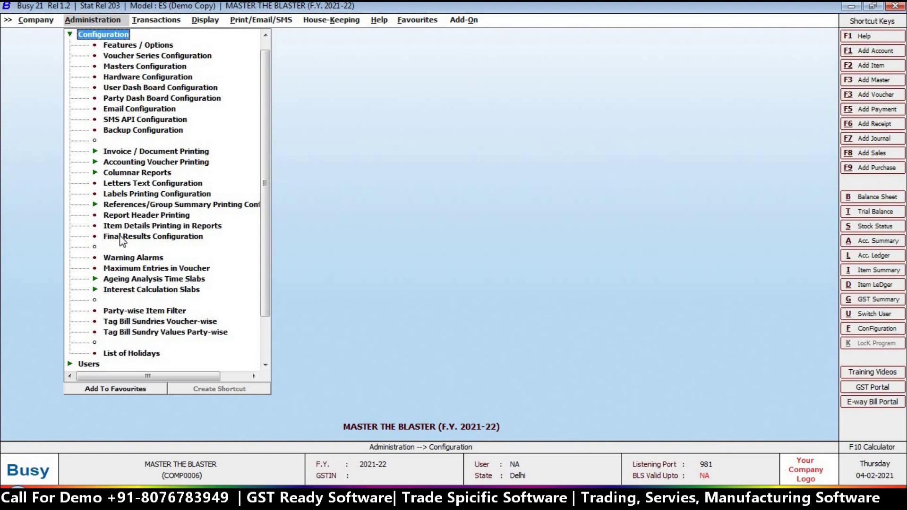
pyautogui.doubleClick(131, 47)
pyautogui.click(85, 150)
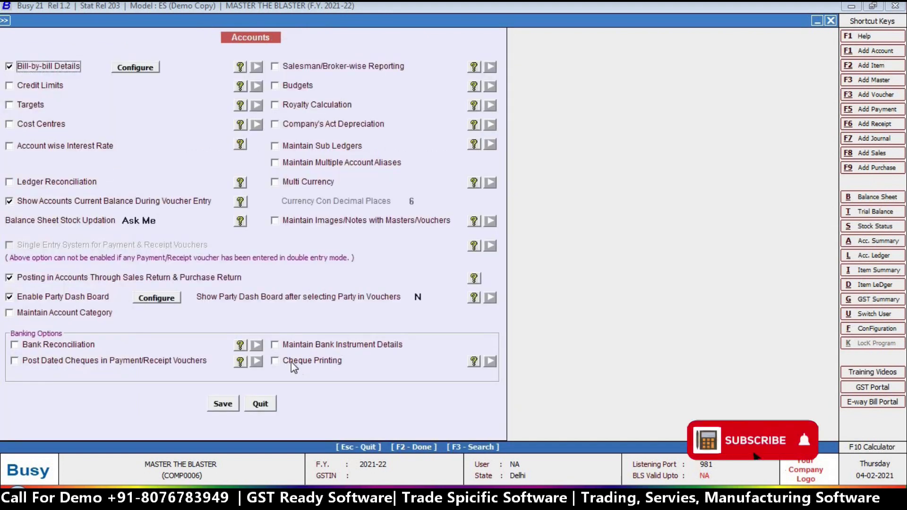
pyautogui.click(288, 361)
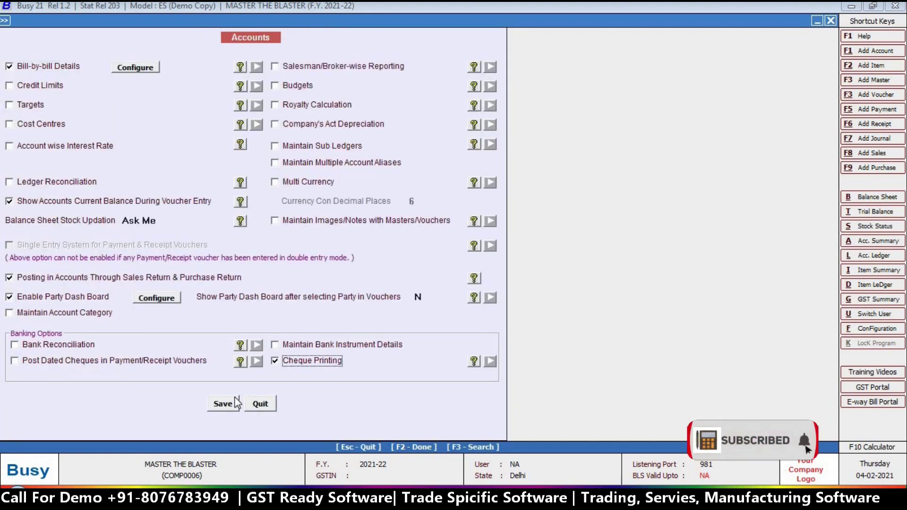
pyautogui.click(224, 404)
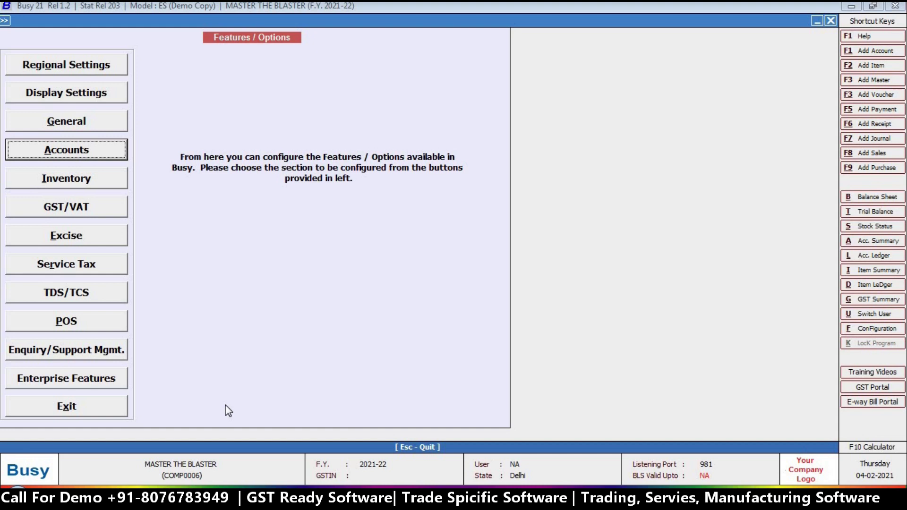
pyautogui.click(29, 410)
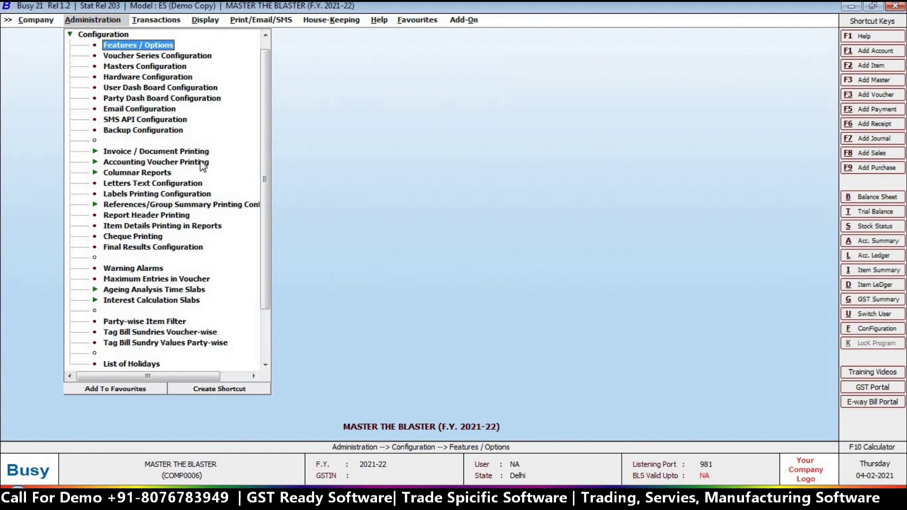
# Step: Add a new cheque format named 'Icici Bank' and save it
pyautogui.click(120, 237)
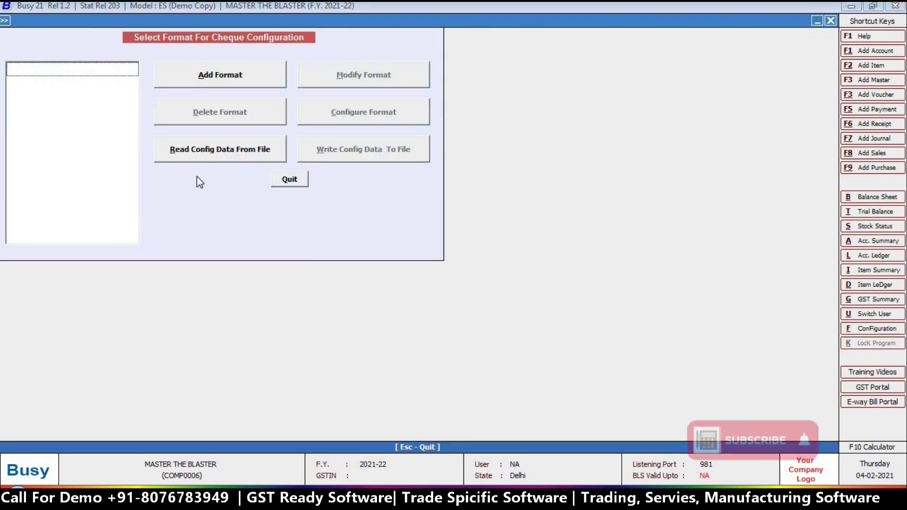
pyautogui.click(229, 81)
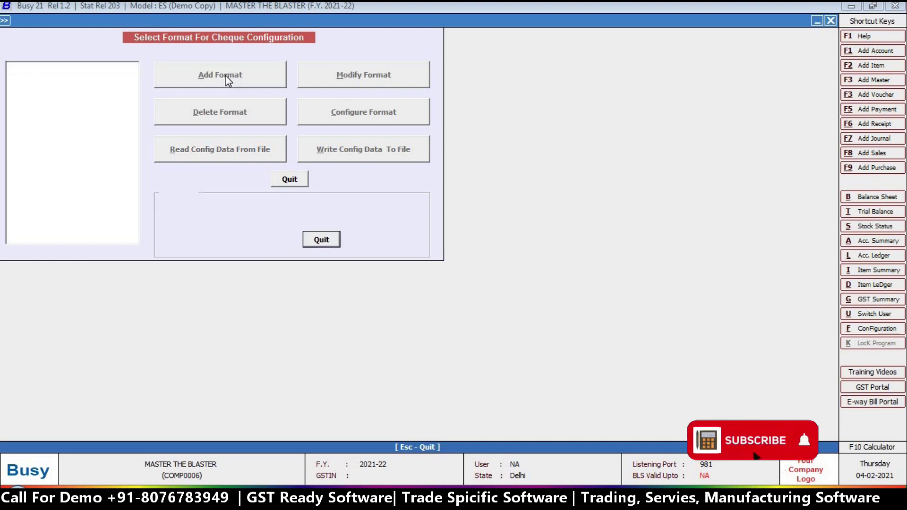
pyautogui.write('icici bank')
pyautogui.press('Return')
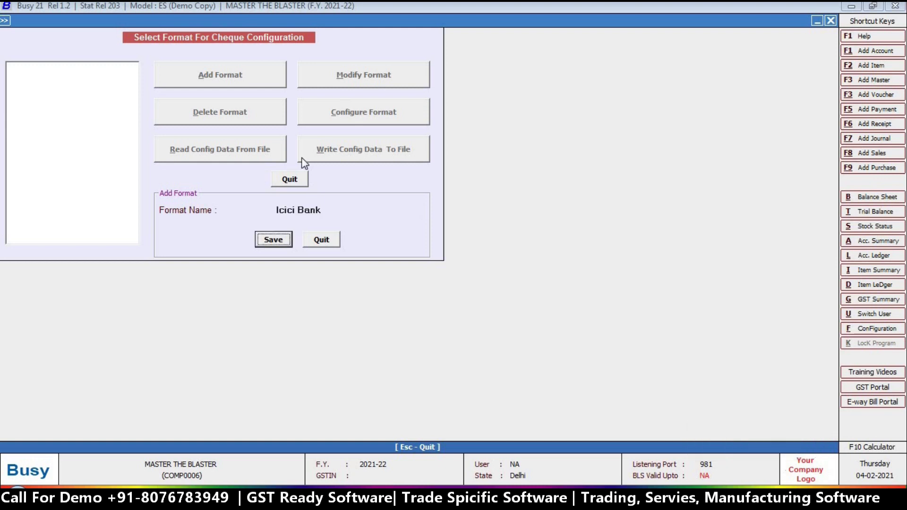
pyautogui.press('Return')
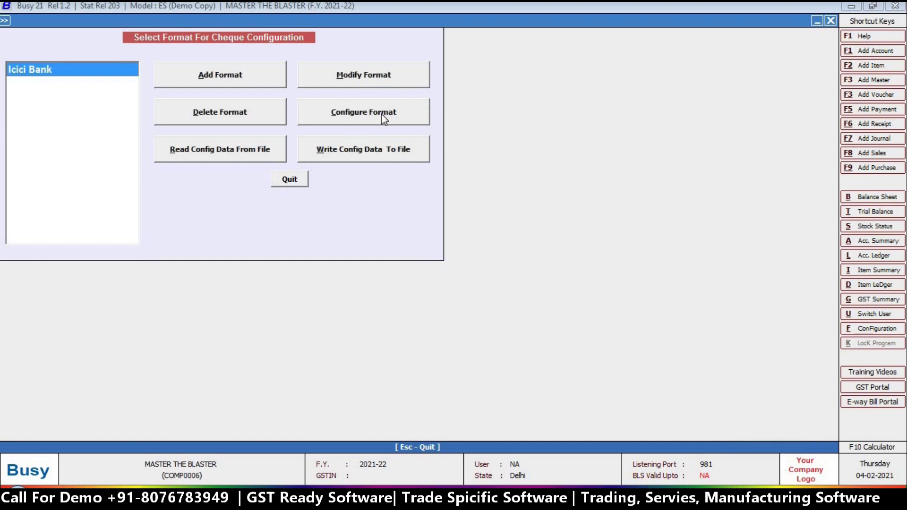
# Step: Configure the Icici Bank format and bring up its cheque layout designer
pyautogui.click(370, 113)
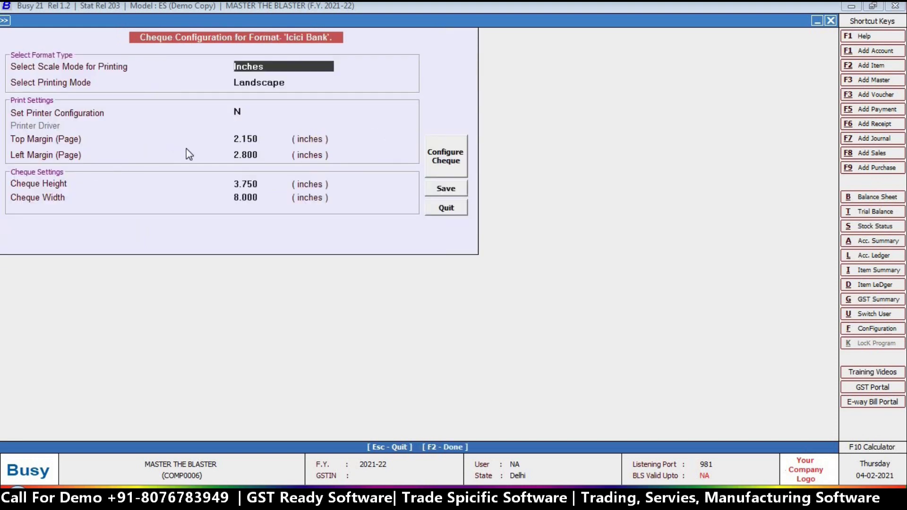
pyautogui.click(238, 136)
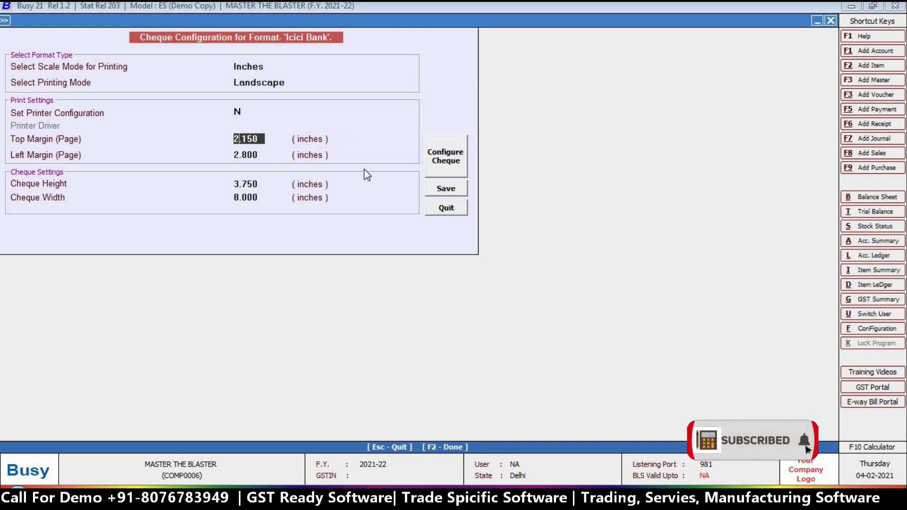
pyautogui.click(458, 162)
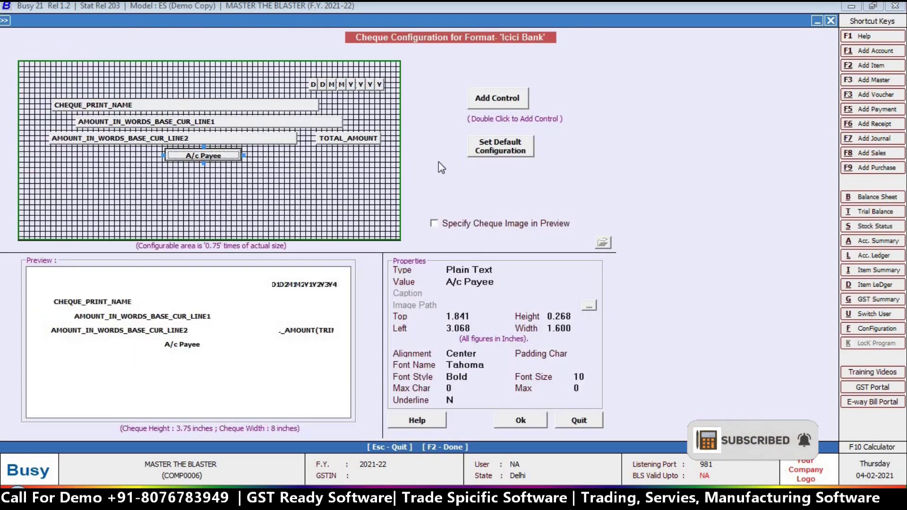
# Step: Review the A/c Payee position values and drag the TOTAL_AMOUNT field further left
pyautogui.click(463, 317)
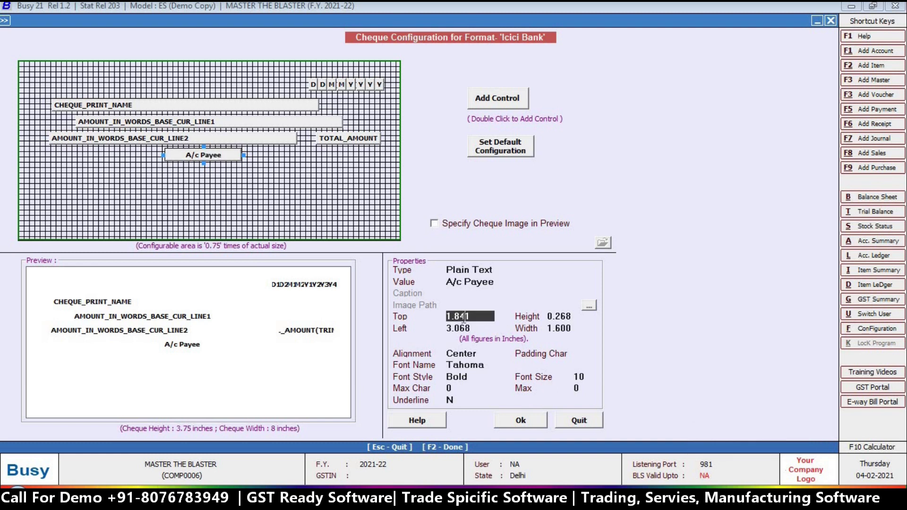
pyautogui.click(477, 330)
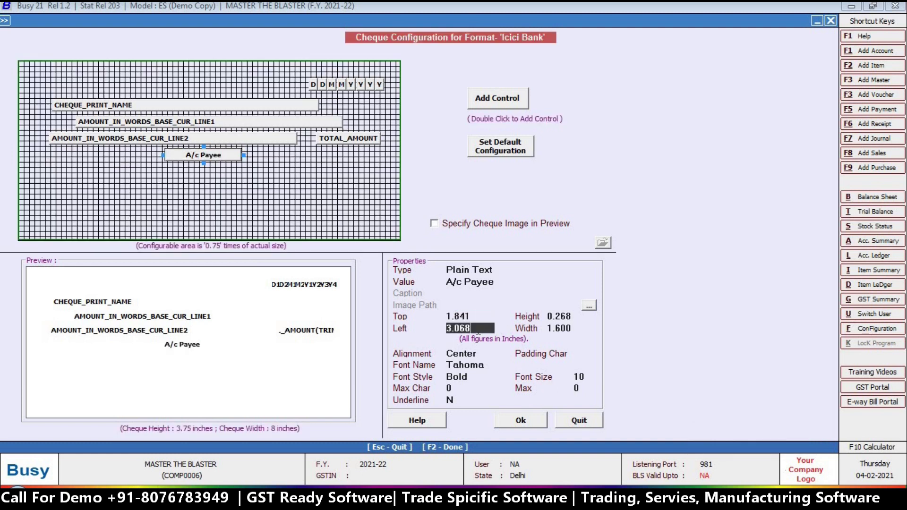
pyautogui.click(571, 316)
pyautogui.click(567, 328)
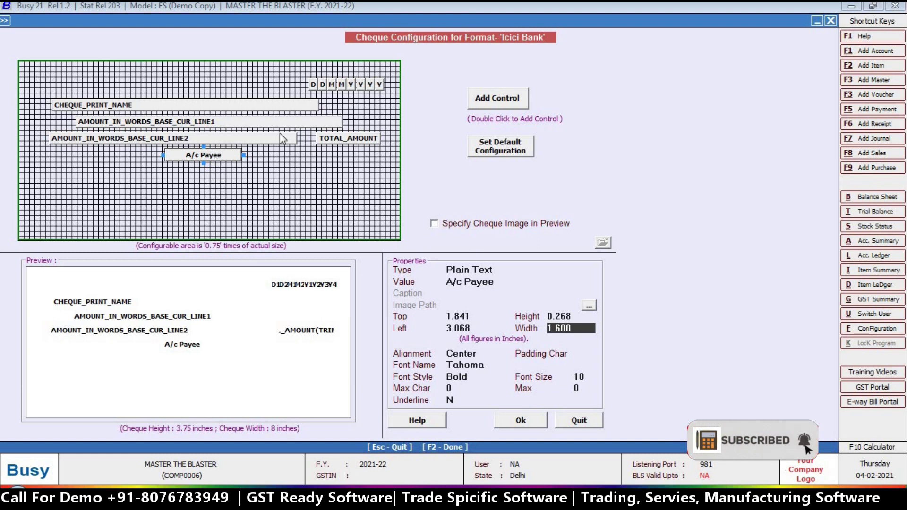
pyautogui.click(346, 141)
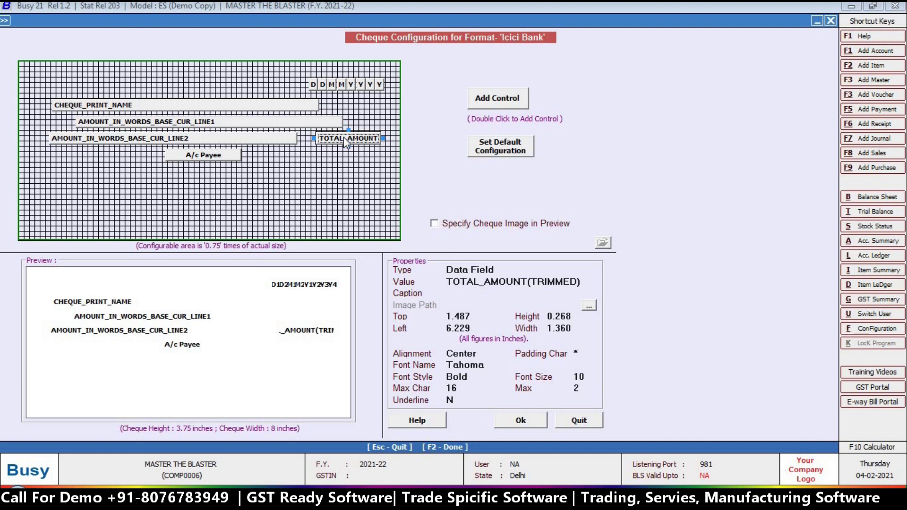
pyautogui.click(346, 141)
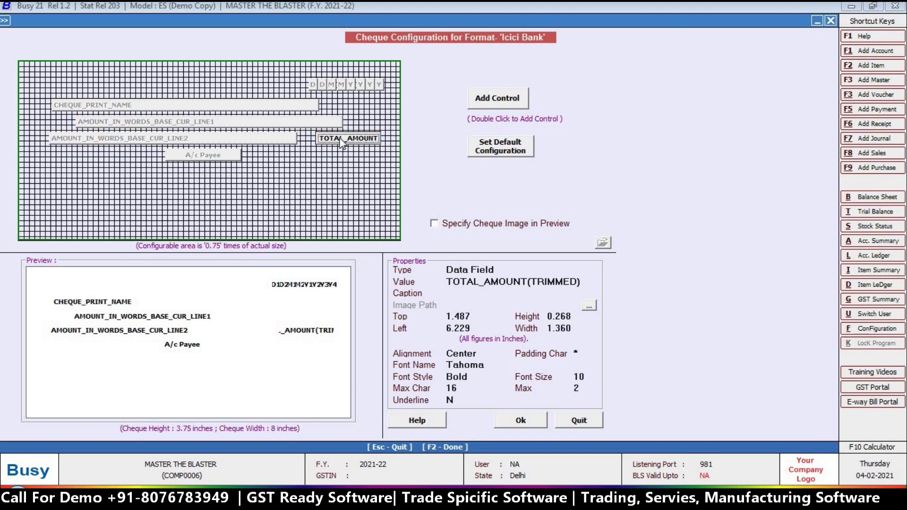
pyautogui.moveTo(321, 137); pyautogui.dragTo(335, 141)
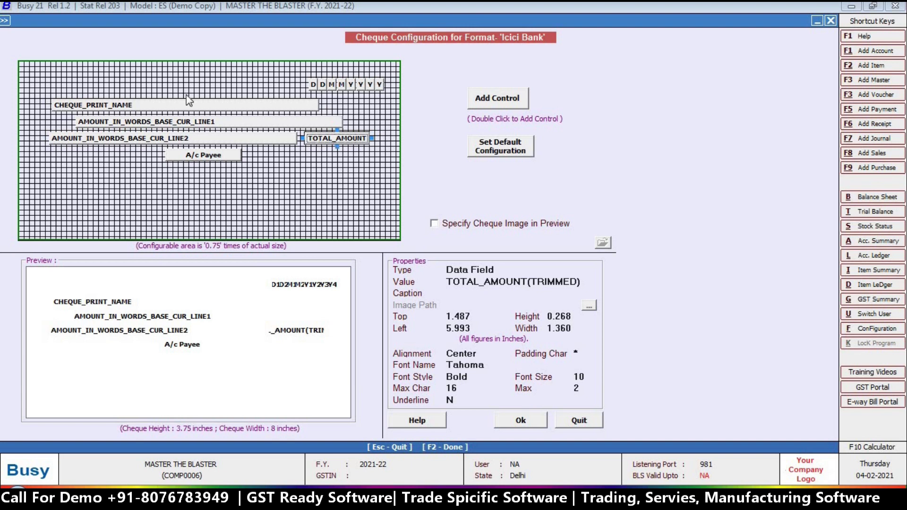
# Step: Shift the day and month digit boxes of the cheque date to the left
pyautogui.click(315, 84)
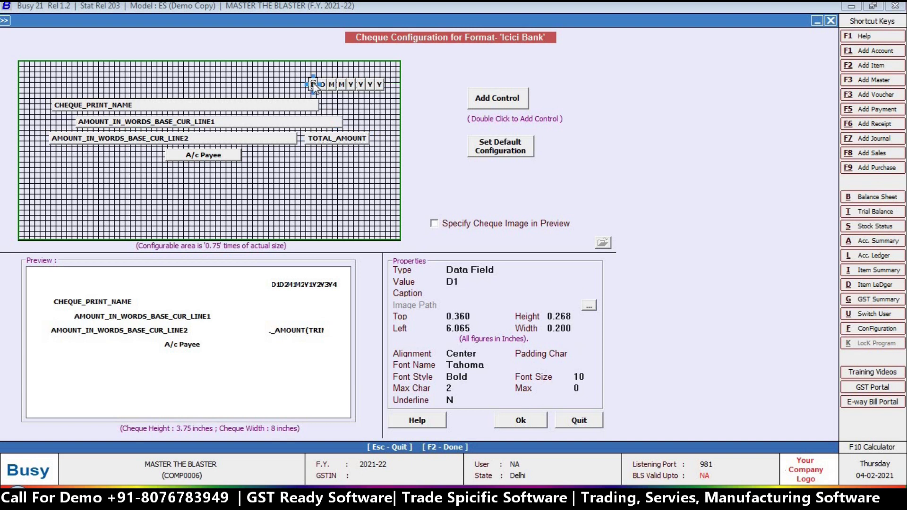
pyautogui.moveTo(304, 83); pyautogui.dragTo(338, 79)
pyautogui.click(323, 85)
pyautogui.click(332, 85)
pyautogui.click(341, 85)
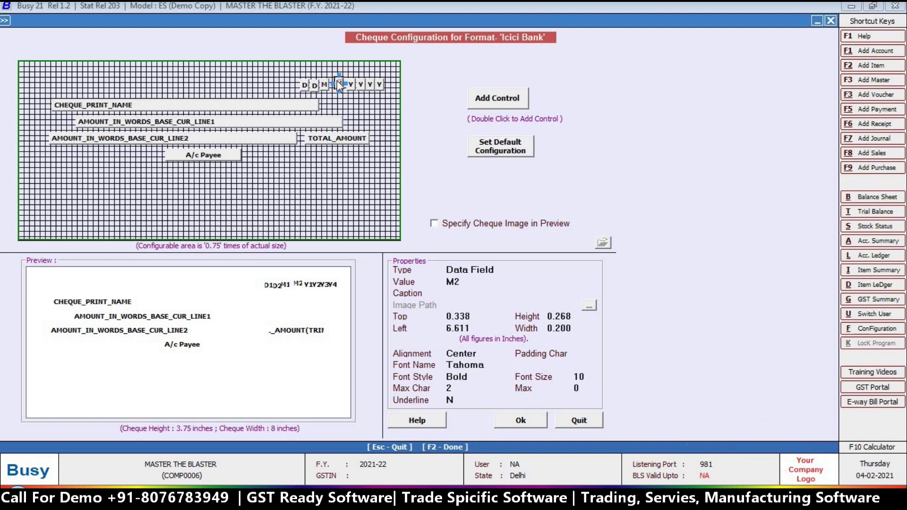
# Step: Confirm the layout, save the cheque configuration and close the format list
pyautogui.click(527, 419)
pyautogui.click(445, 191)
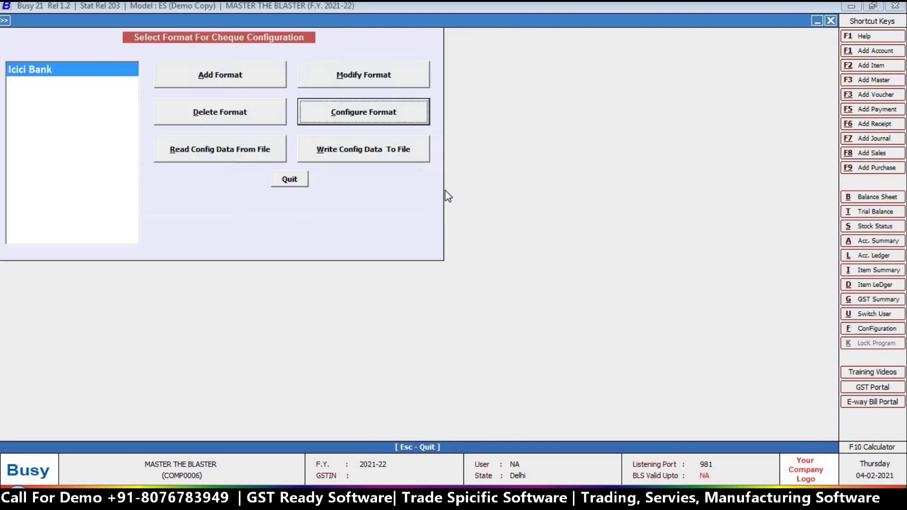
pyautogui.click(292, 181)
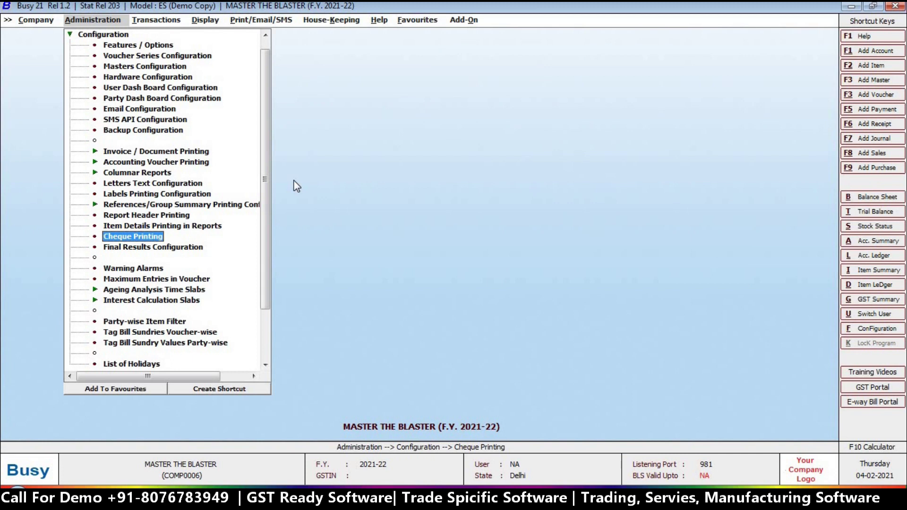
# Step: Open the ICICI BANK account master for modification
pyautogui.press('Escape')
pyautogui.click(94, 35)
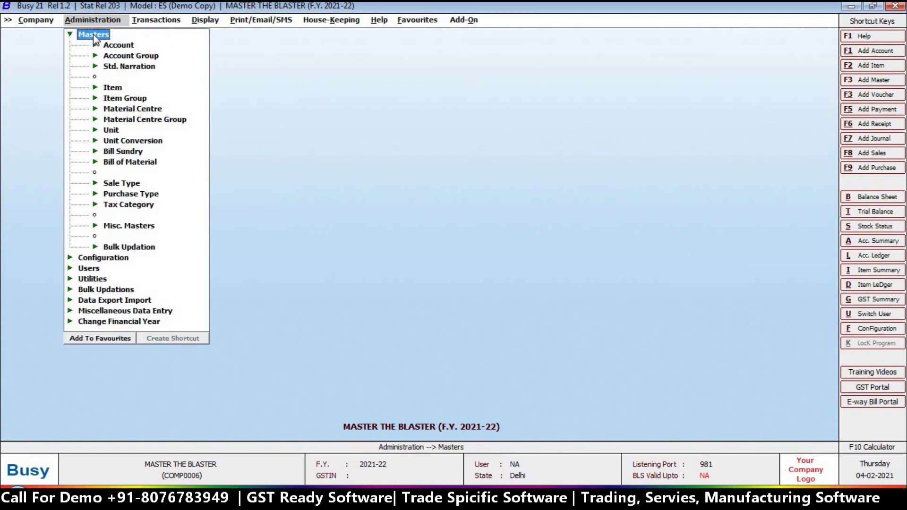
pyautogui.click(117, 46)
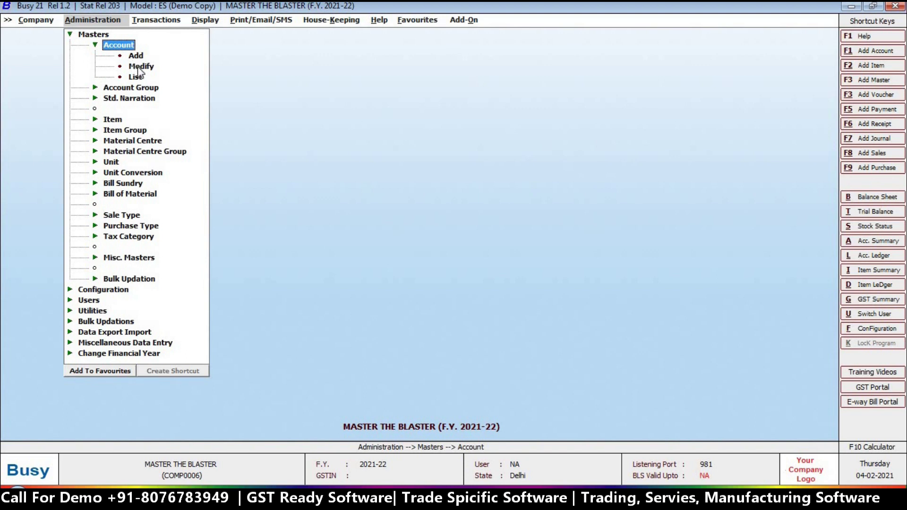
pyautogui.click(136, 67)
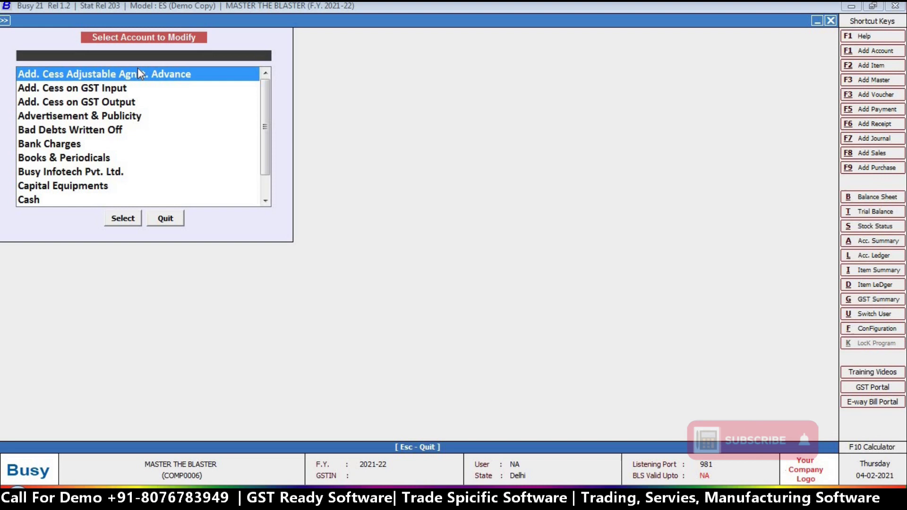
pyautogui.write('IC')
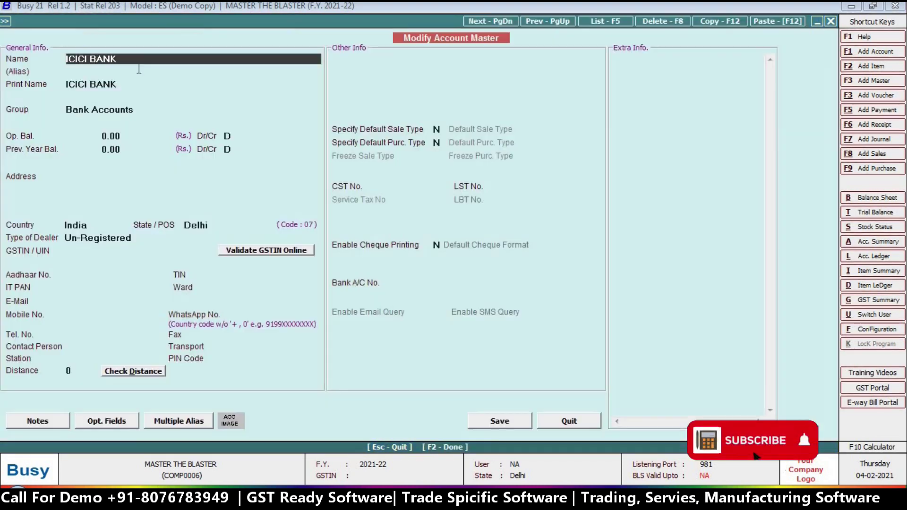
# Step: Set Enable Cheque Printing to Y with Icici Bank as default format, and save the account
pyautogui.click(436, 246)
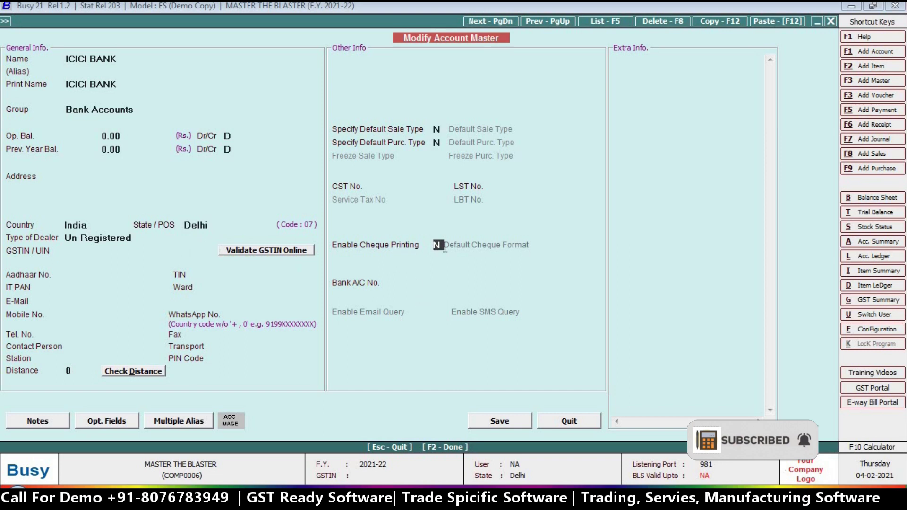
pyautogui.write('Y')
pyautogui.press('Return')
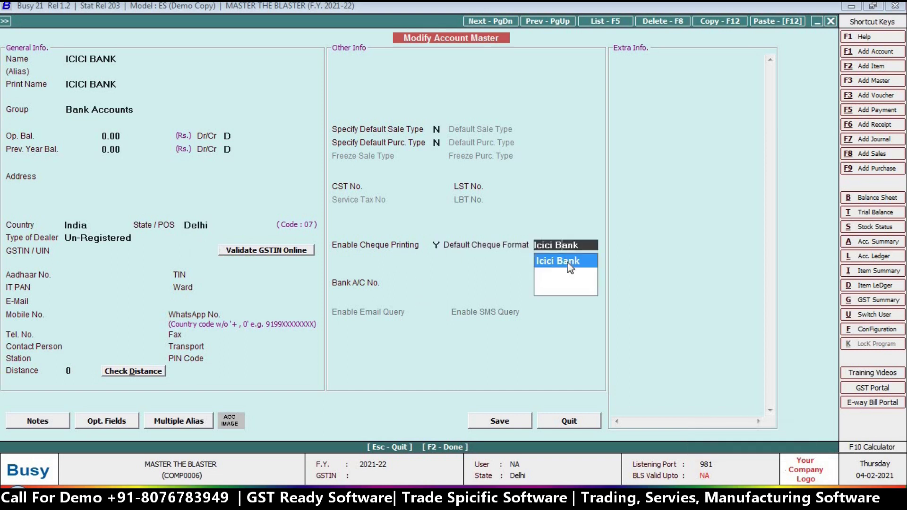
pyautogui.press('Return')
pyautogui.click(565, 244)
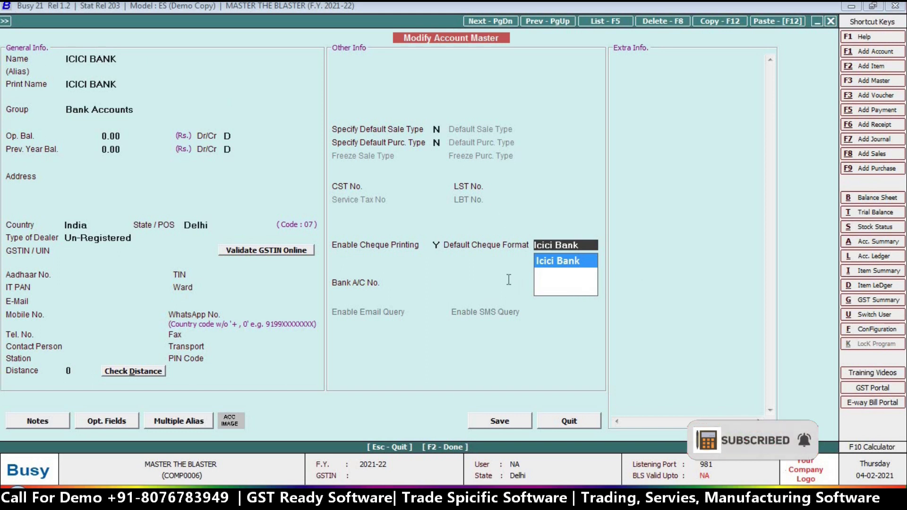
pyautogui.press('Return')
pyautogui.click(493, 427)
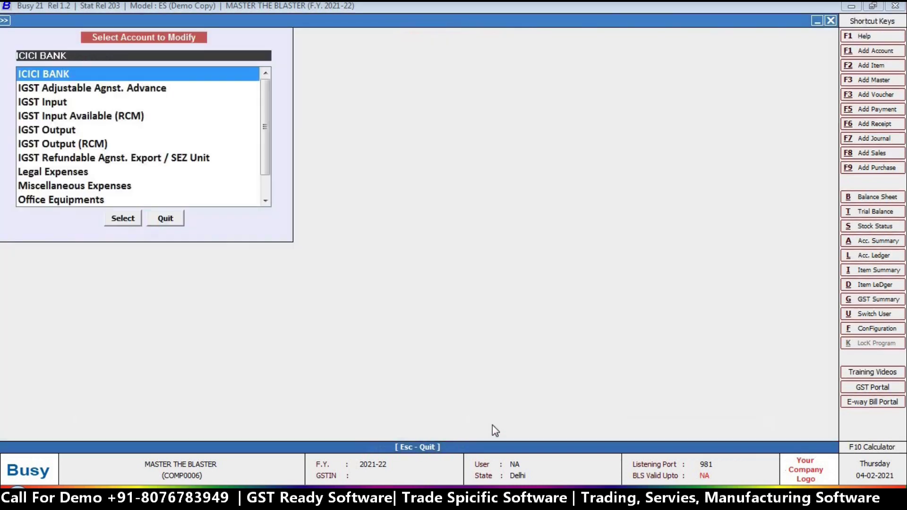
pyautogui.press('Escape')
pyautogui.press('Escape')
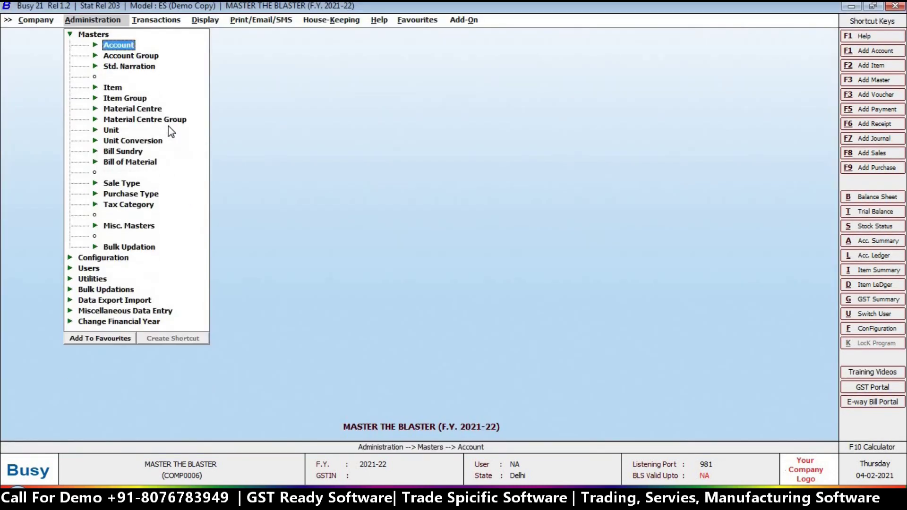
pyautogui.press('Escape')
# Step: Add a payment voucher of 25000 to Busy Infotech Pvt. Ltd. from ICICI BANK
pyautogui.press('Right')
pyautogui.press('Down')
pyautogui.press('Down')
pyautogui.press('Up')
pyautogui.press('Up')
pyautogui.press('Down')
pyautogui.press('Down')
pyautogui.press('Down')
pyautogui.press('Down')
pyautogui.press('Return')
pyautogui.press('Return')
pyautogui.press('Return')
pyautogui.press('Return')
pyautogui.write('bu')
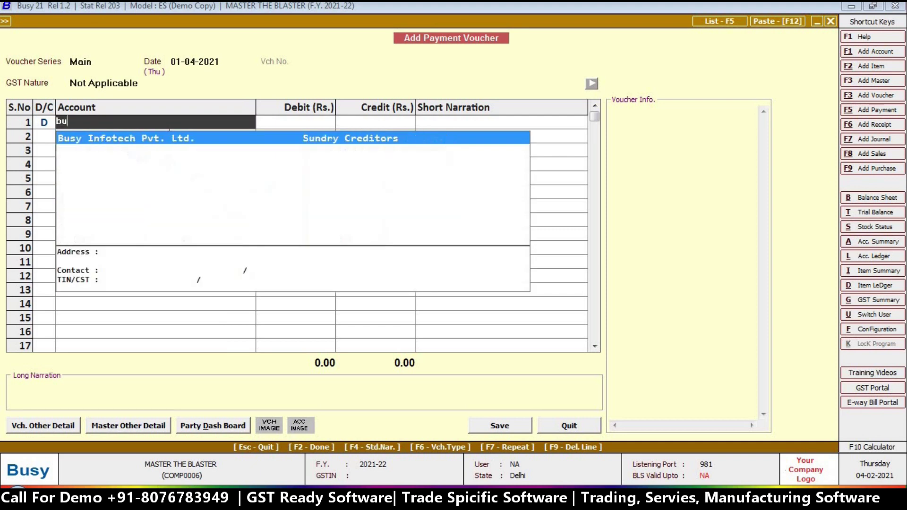
pyautogui.press('Return')
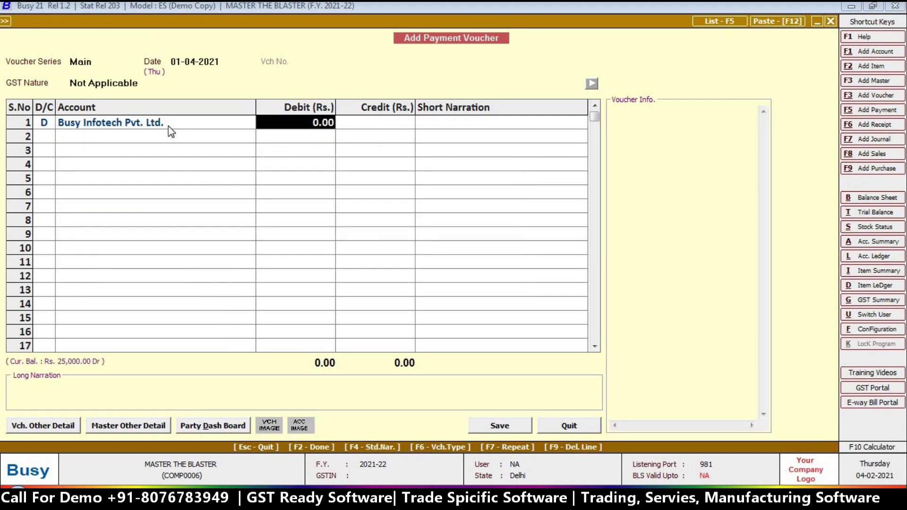
pyautogui.write('25000')
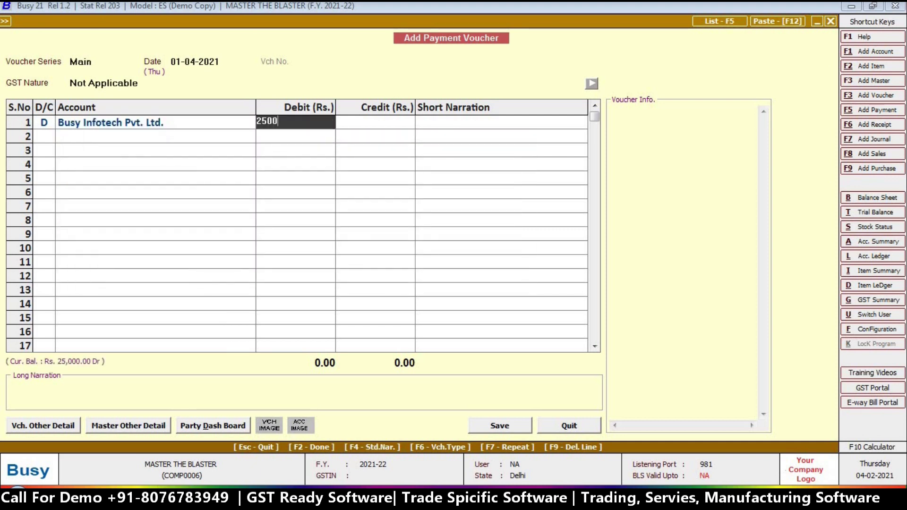
pyautogui.press('Return')
pyautogui.press('Return')
pyautogui.press('Return')
pyautogui.press('Return')
pyautogui.press('Return')
pyautogui.press('Return')
pyautogui.press('Return')
pyautogui.press('Return')
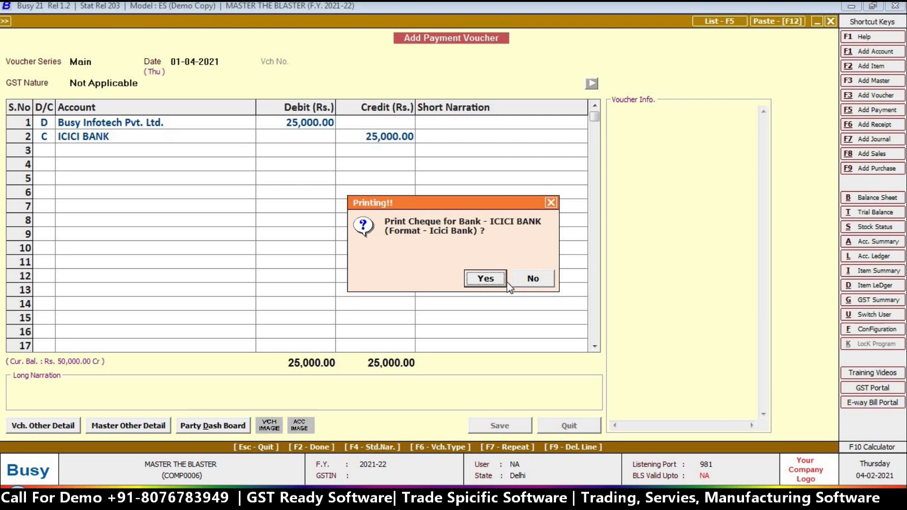
# Step: Choose to print a cheque for the payment using the Icici Bank format
pyautogui.click(486, 280)
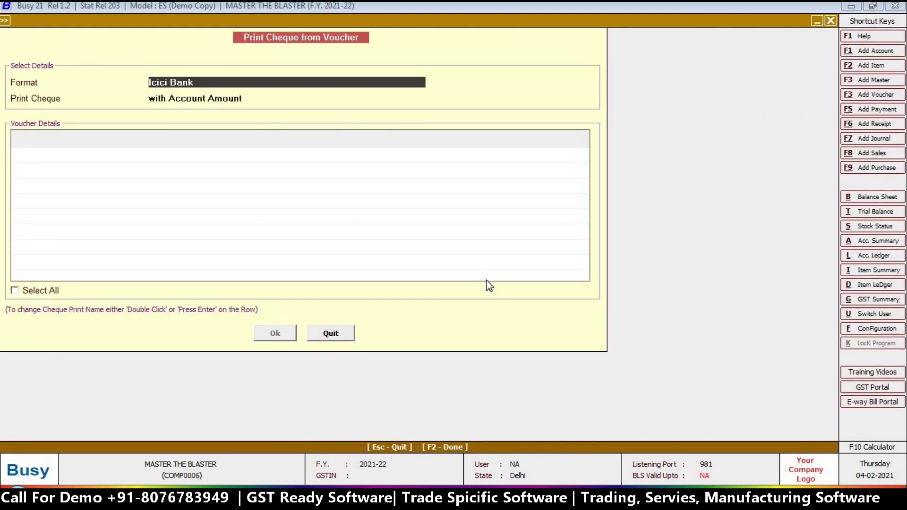
pyautogui.press('Return')
pyautogui.press('Return')
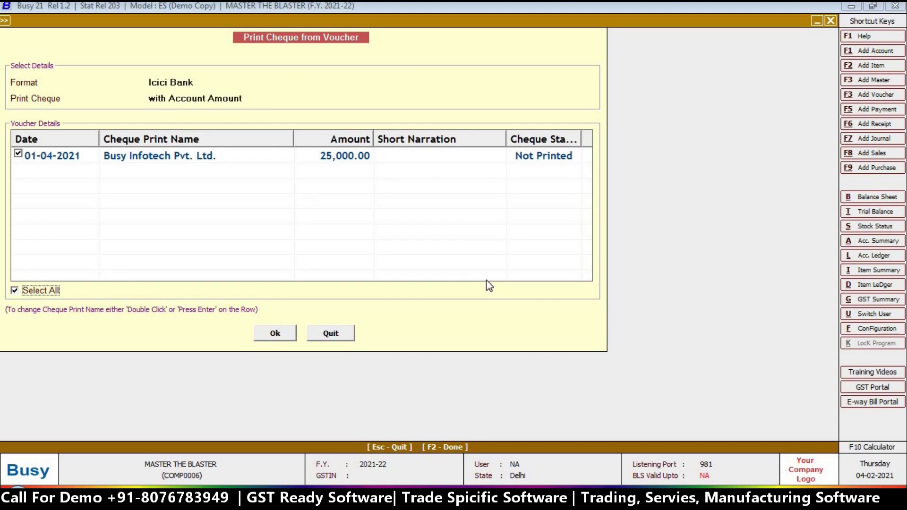
pyautogui.click(269, 333)
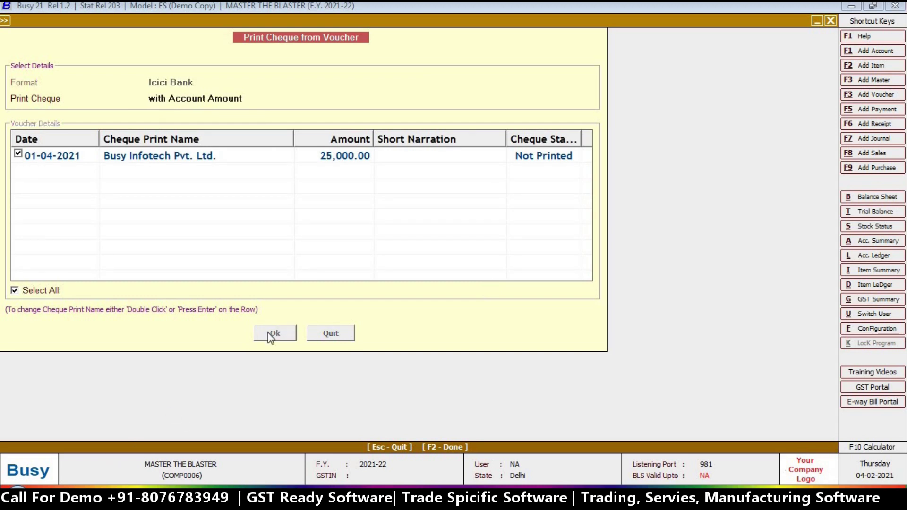
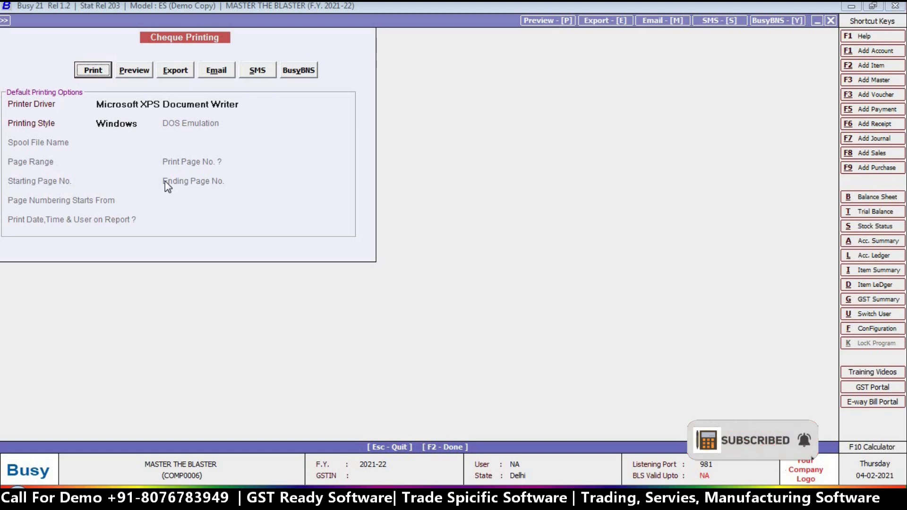
# Step: Preview the 25,000.00 ICICI cheque, then quit cheque printing and close the payment voucher entry
pyautogui.click(133, 71)
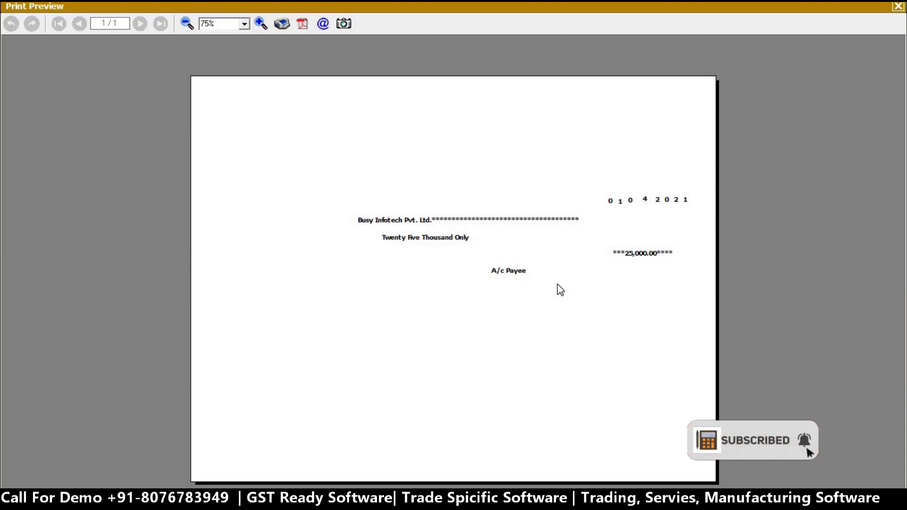
pyautogui.press('Escape')
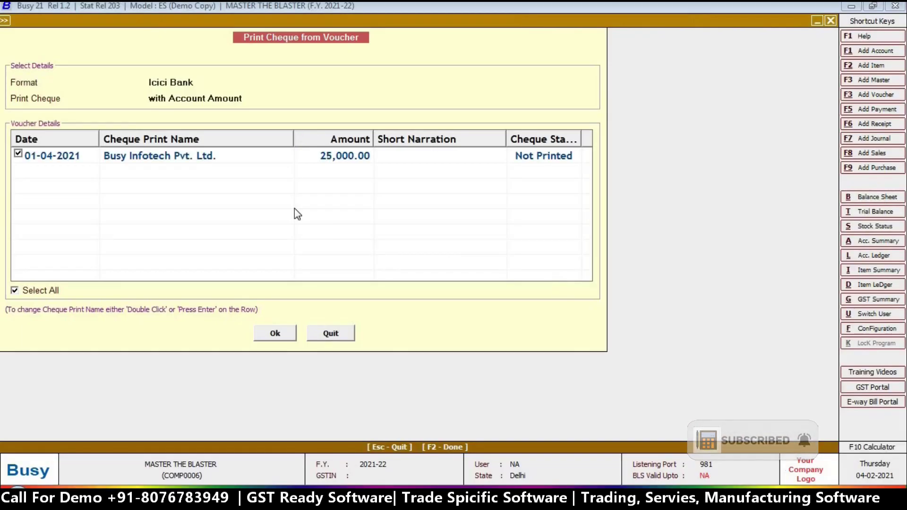
pyautogui.press('Escape')
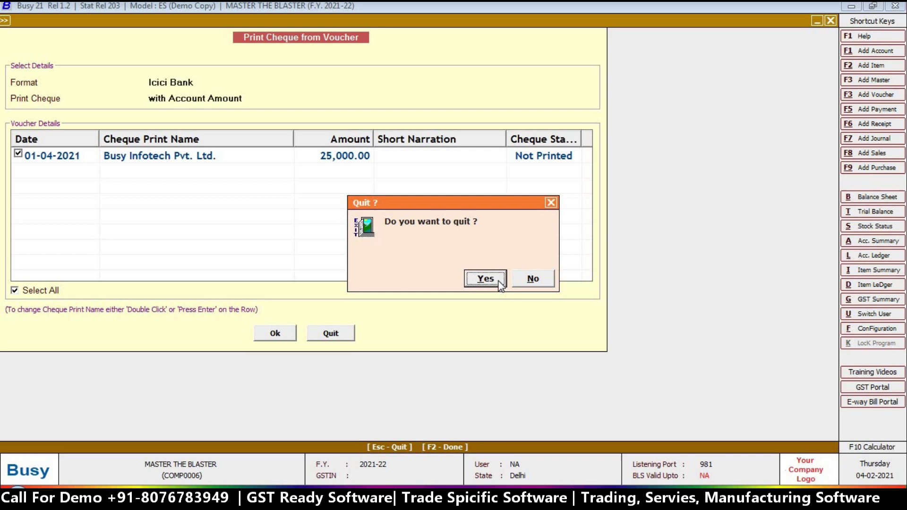
pyautogui.click(500, 284)
pyautogui.press('Escape')
pyautogui.press('Escape')
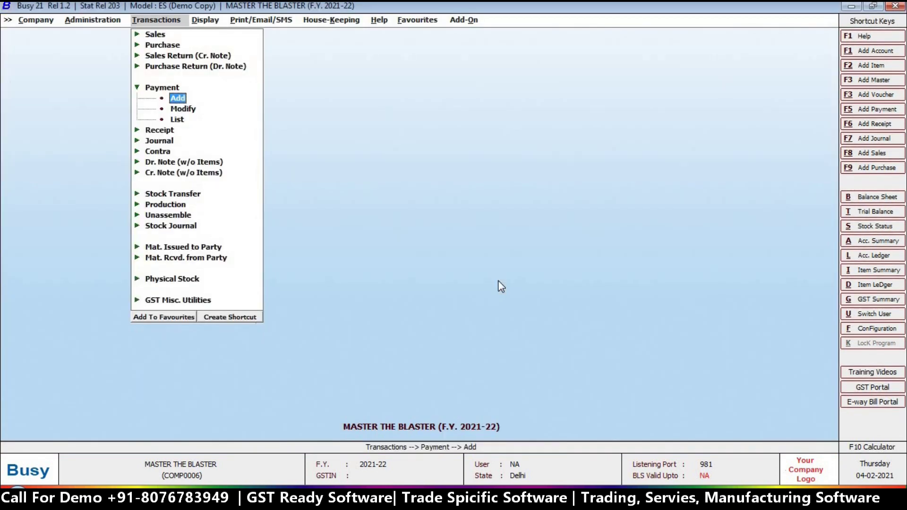
pyautogui.press('Escape')
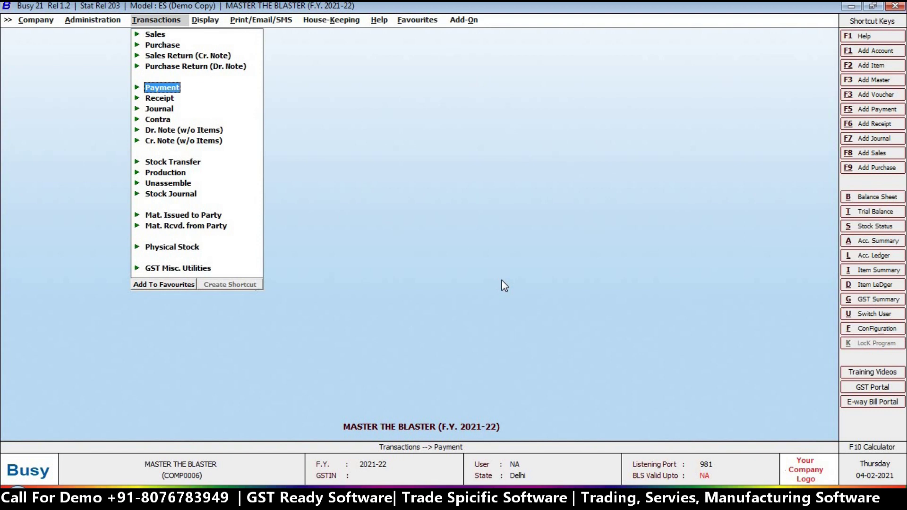
# Step: Close the Transactions options to return to BUSY's main screen
pyautogui.press('Escape')
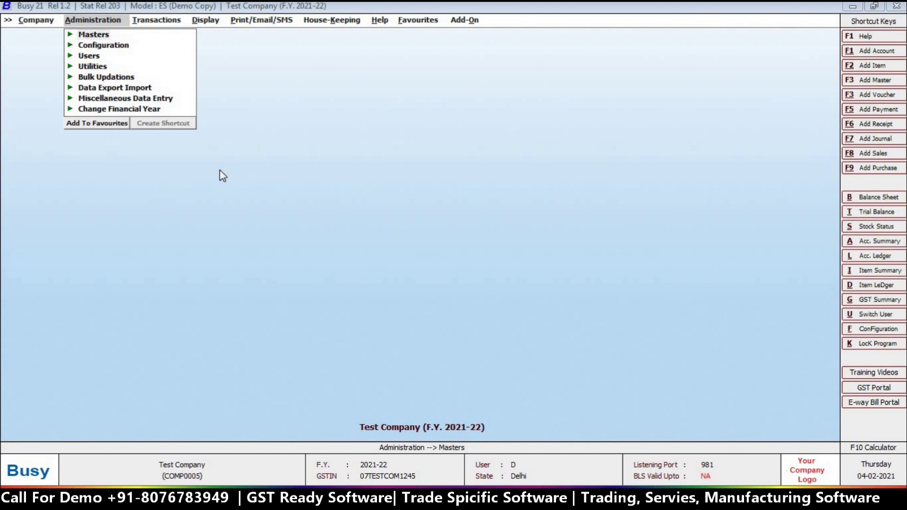
# Step: Open the Email Configuration form under Administration > Configuration
pyautogui.click(105, 20)
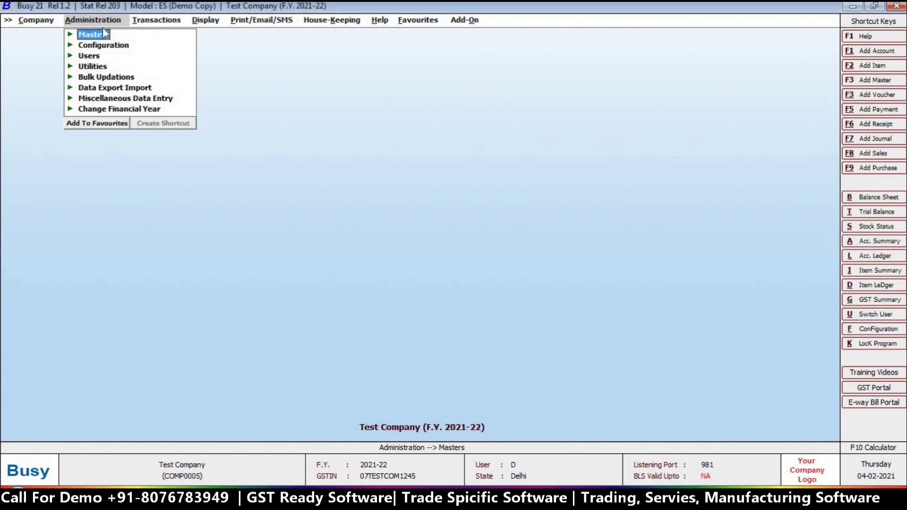
pyautogui.click(104, 45)
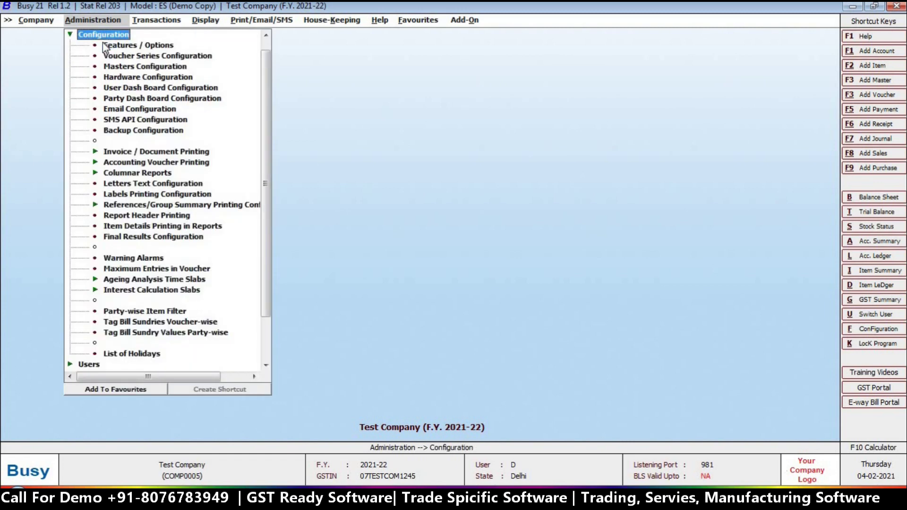
pyautogui.click(125, 112)
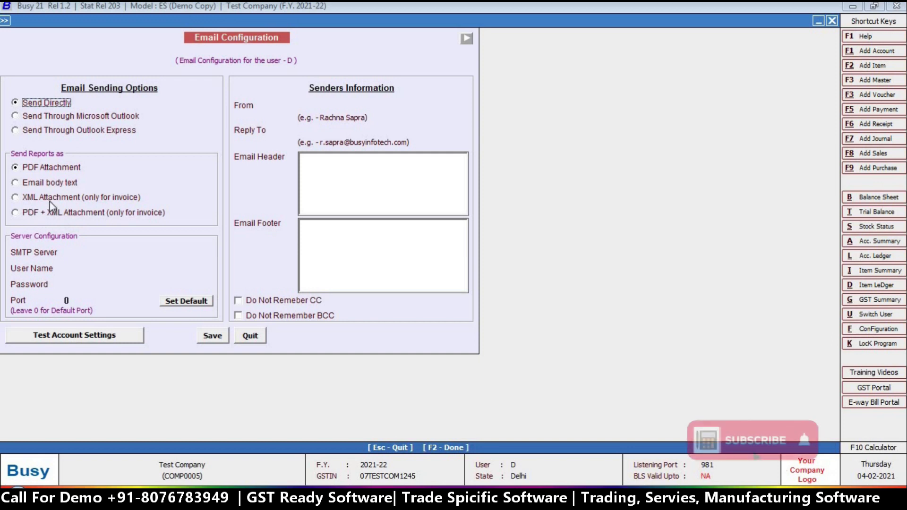
# Step: Keep reports as PDF attachments, check the blank SMTP server, user name and password fields, then go to Chrome
pyautogui.click(29, 169)
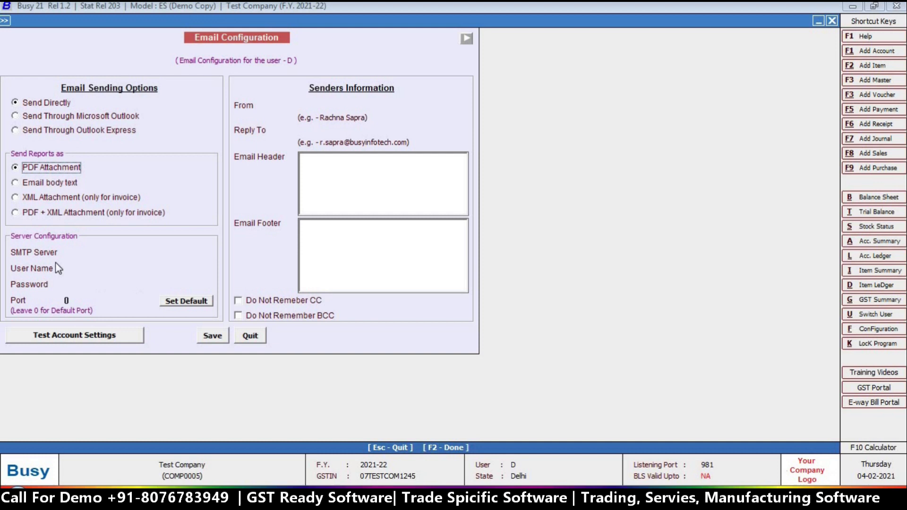
pyautogui.click(78, 250)
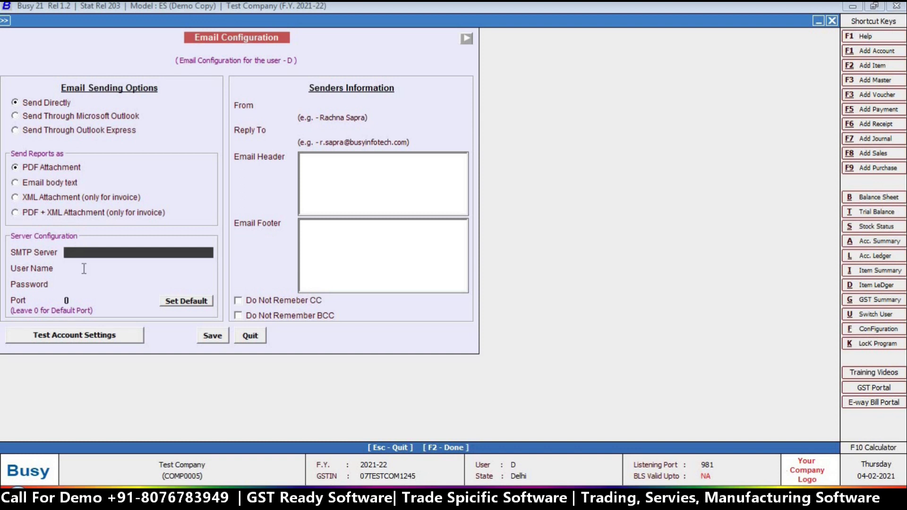
pyautogui.click(84, 269)
pyautogui.click(90, 281)
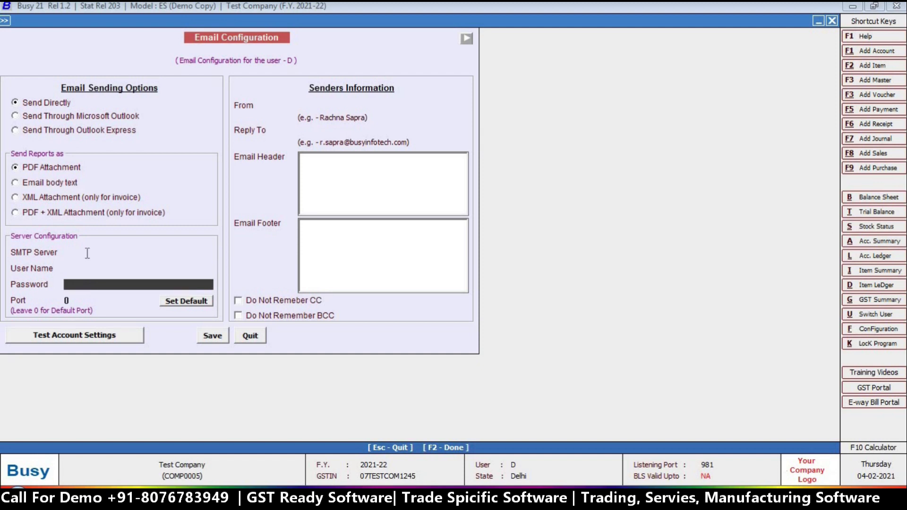
pyautogui.click(87, 253)
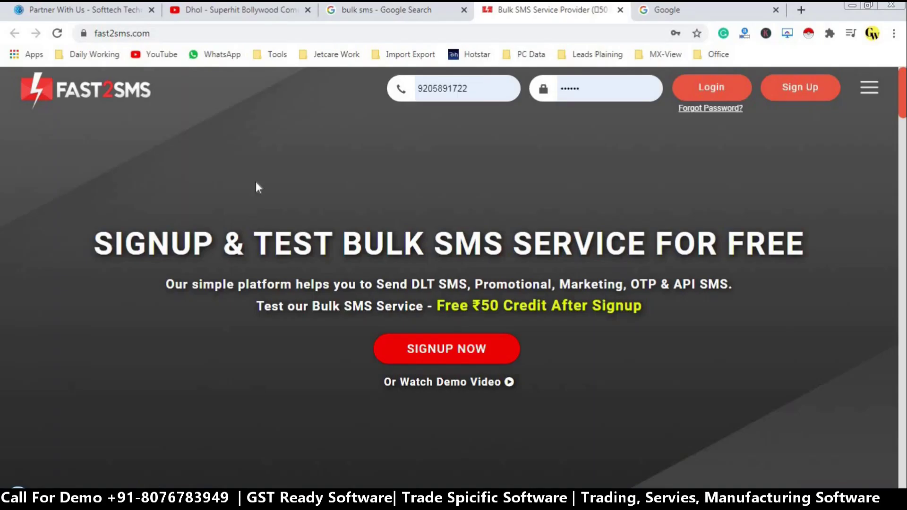
pyautogui.click(399, 13)
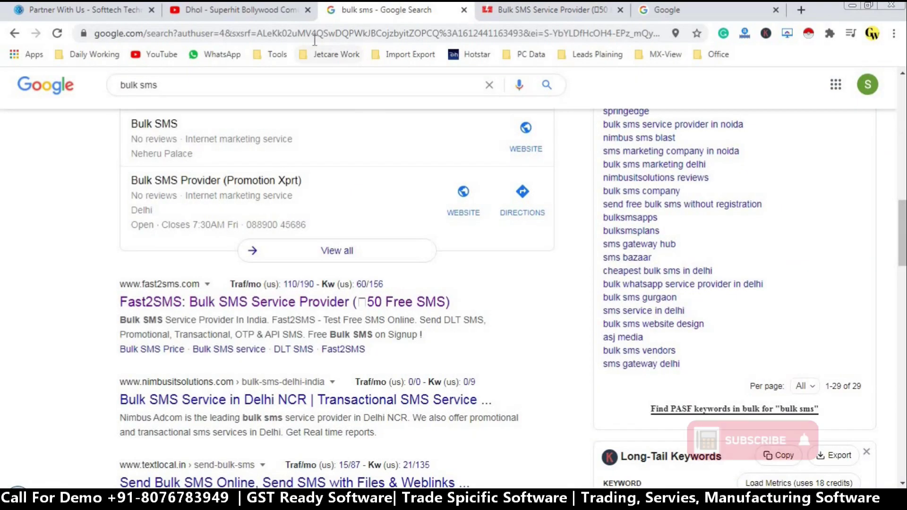
# Step: Search Google for 'yahoo smtp settings' and check its server address and port 465
pyautogui.click(314, 40)
pyautogui.write('go')
pyautogui.press('Return')
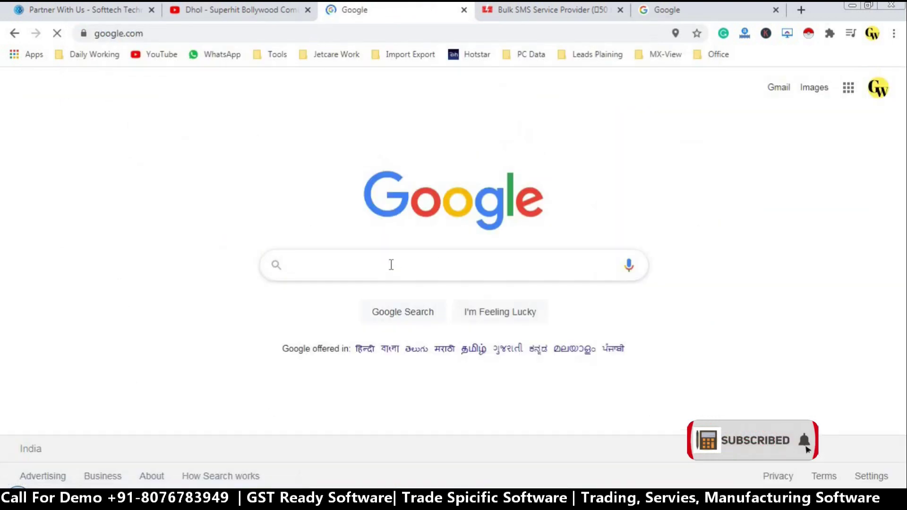
pyautogui.click(378, 273)
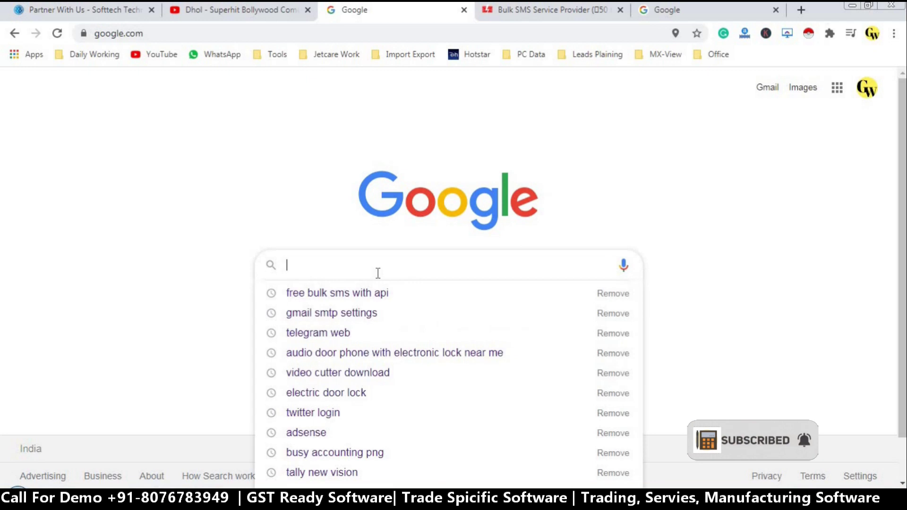
pyautogui.write('yahoo')
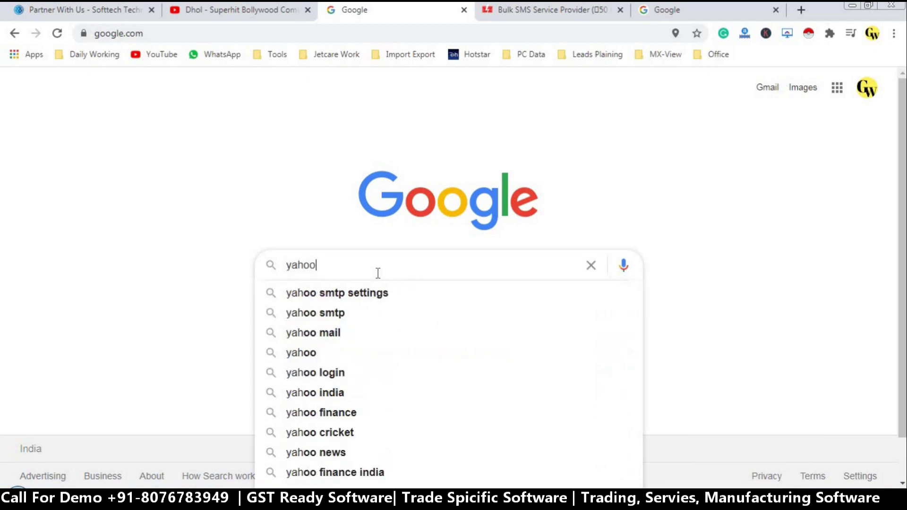
pyautogui.press('Down')
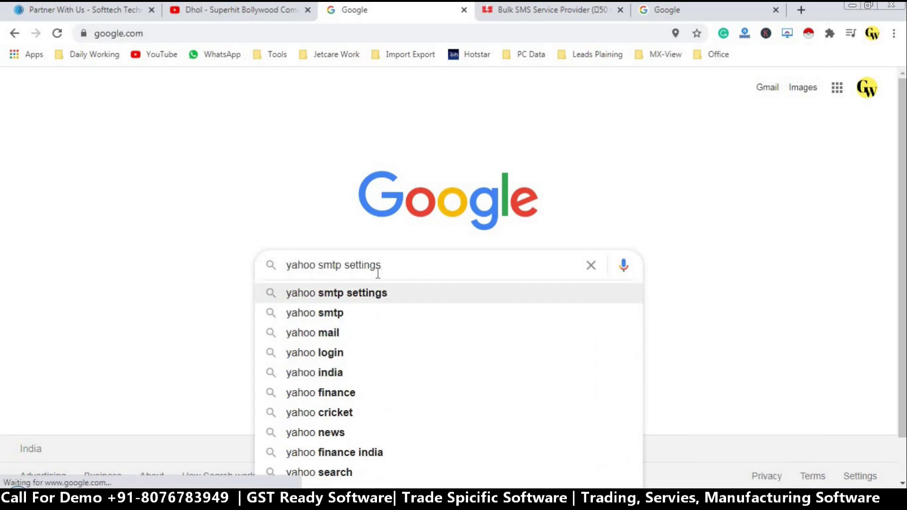
pyautogui.press('Return')
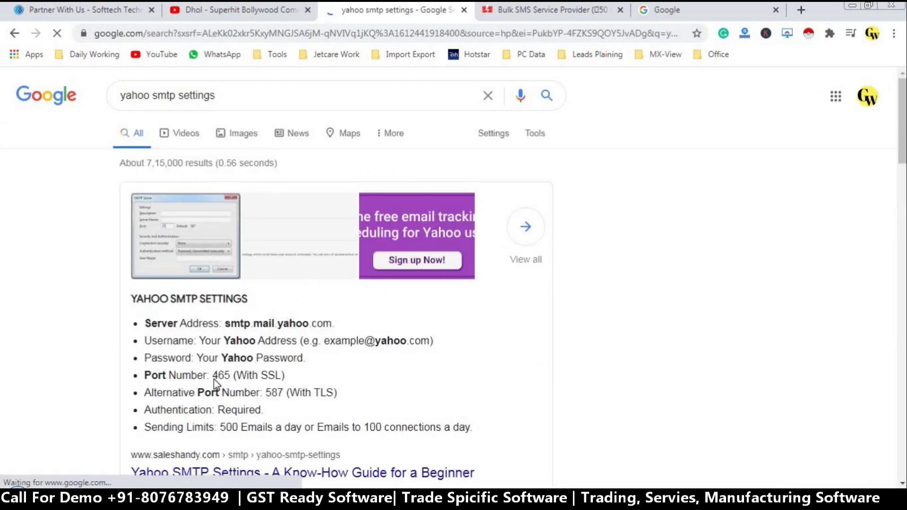
pyautogui.moveTo(213, 375); pyautogui.dragTo(230, 377)
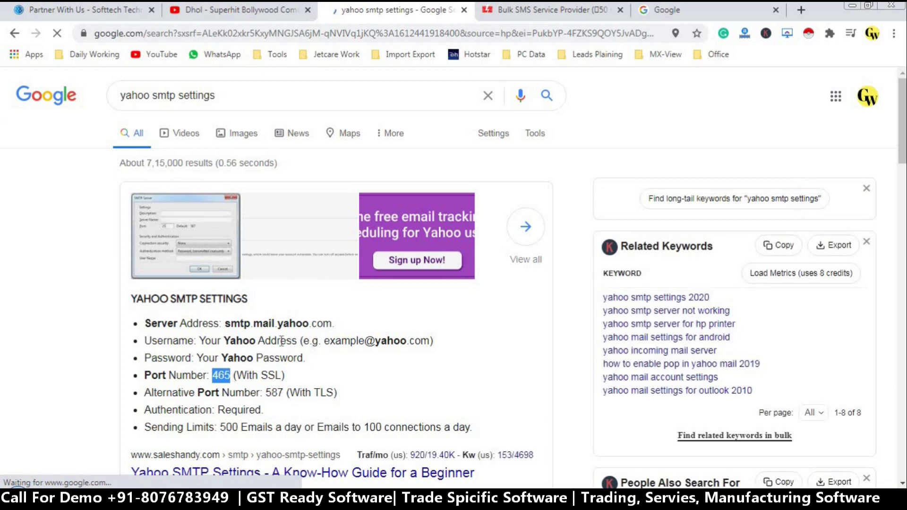
pyautogui.moveTo(225, 323); pyautogui.dragTo(326, 324)
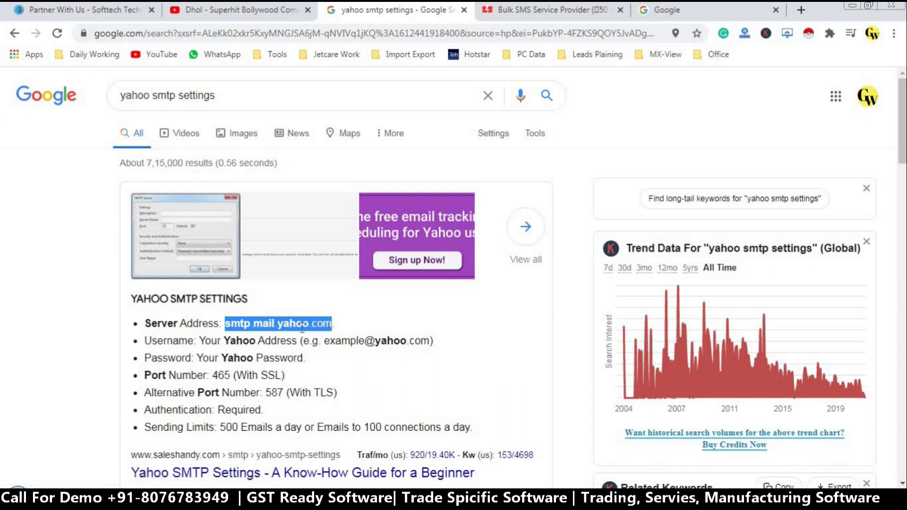
pyautogui.click(268, 410)
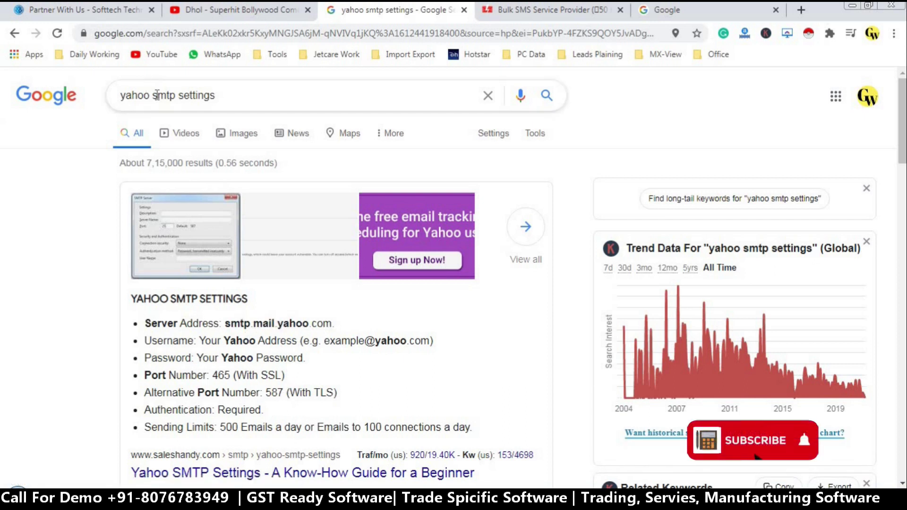
# Step: Search 'gmail smtp settings', copy smtp.gmail.com, and return to BUSY's Email Configuration
pyautogui.moveTo(150, 96); pyautogui.dragTo(121, 98)
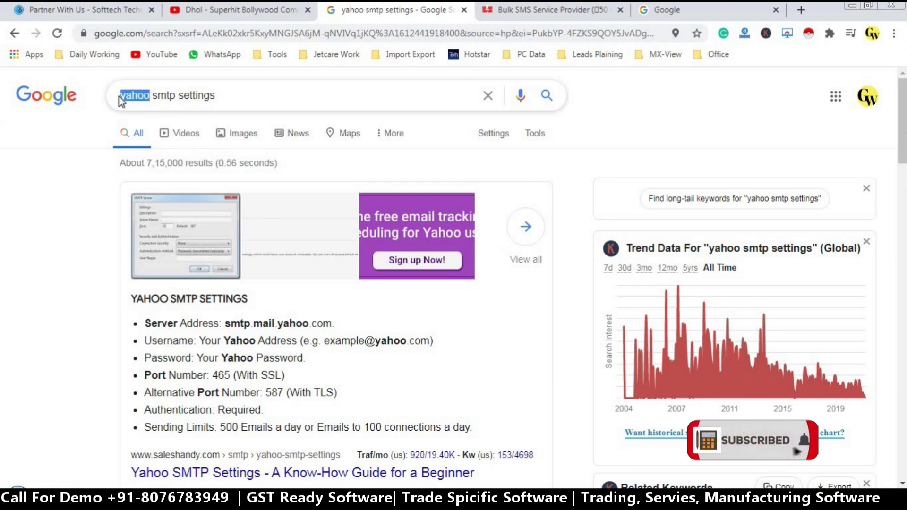
pyautogui.write('gmail')
pyautogui.press('Return')
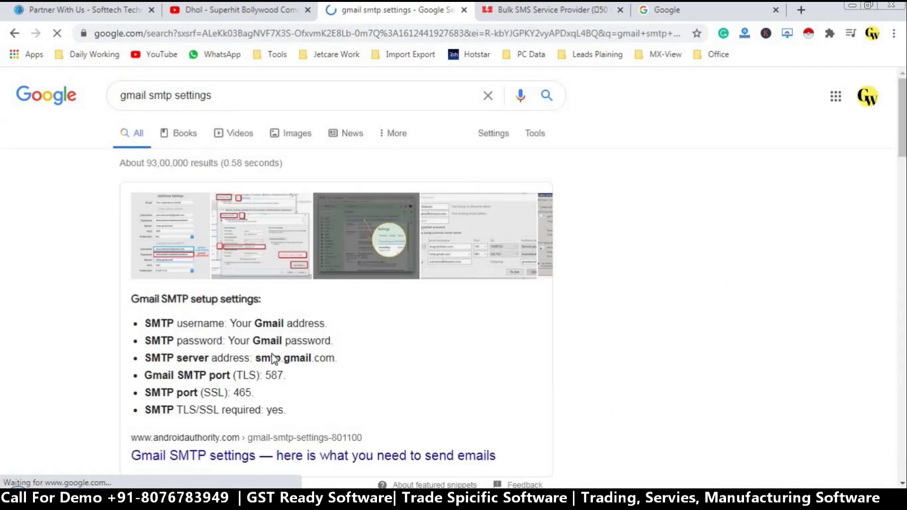
pyautogui.moveTo(257, 358); pyautogui.dragTo(335, 352)
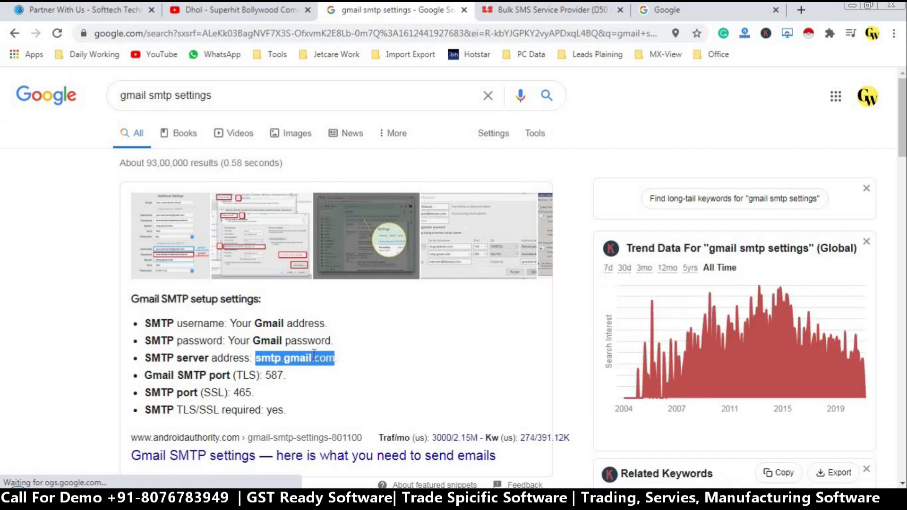
pyautogui.rightClick(312, 353)
pyautogui.click(331, 363)
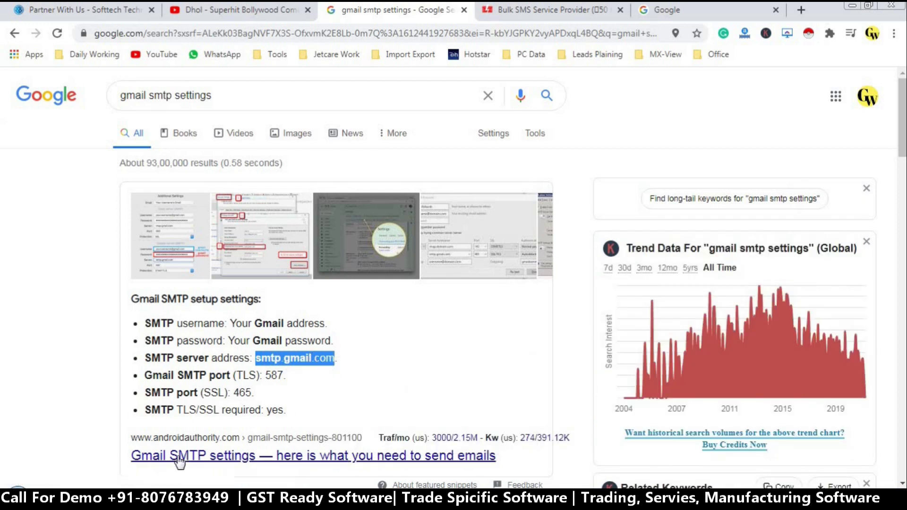
pyautogui.moveTo(142, 499)
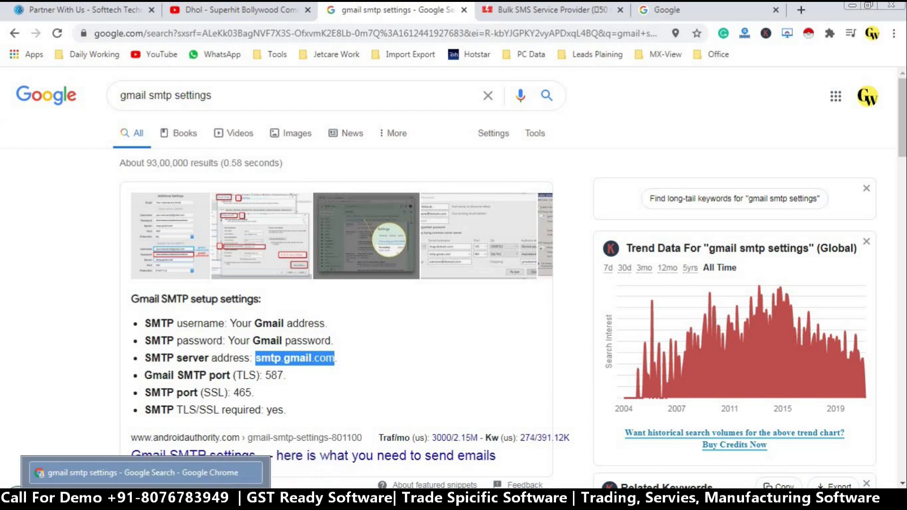
pyautogui.click(251, 499)
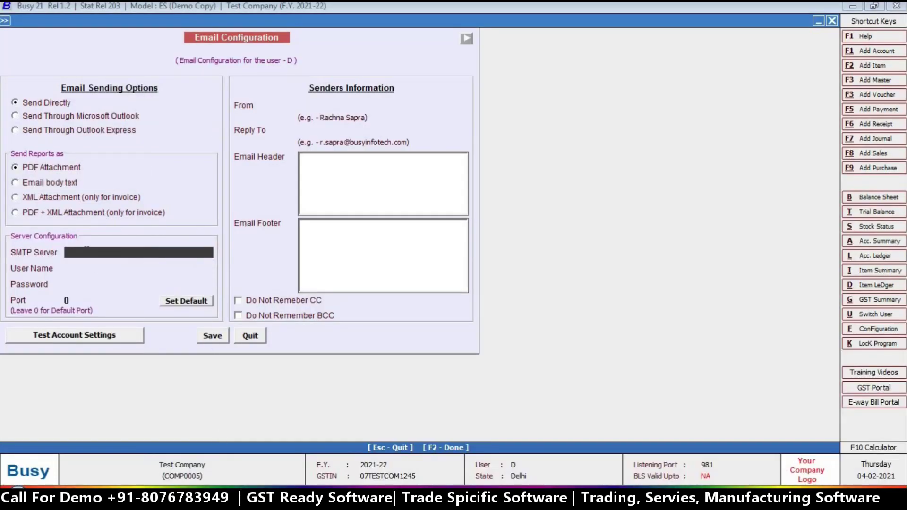
# Step: Paste smtp.gmail.com as the SMTP server and enter the Gmail account user name and password
pyautogui.hotkey('ctrl', 'v')
pyautogui.press('Return')
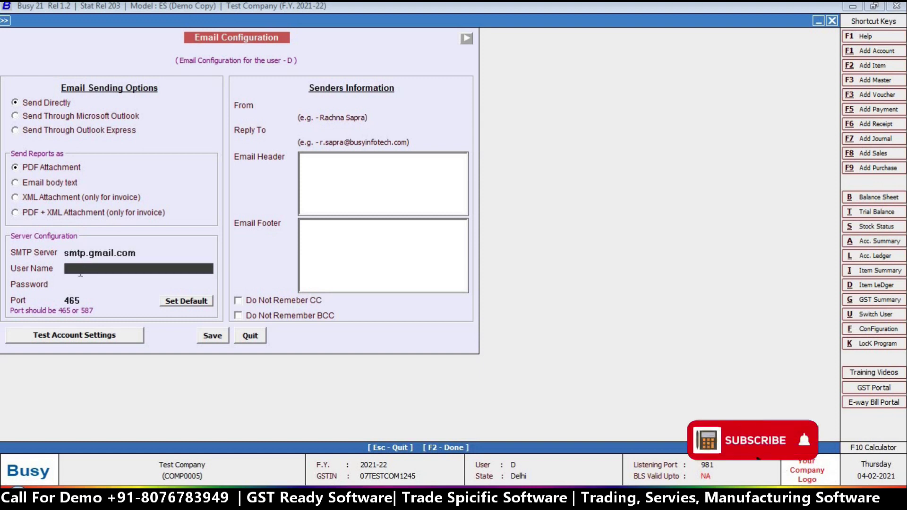
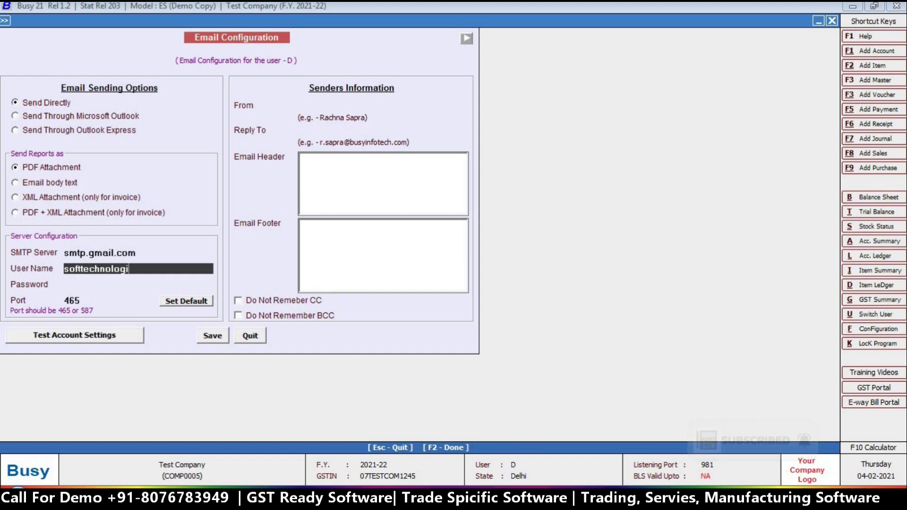
pyautogui.press('Return')
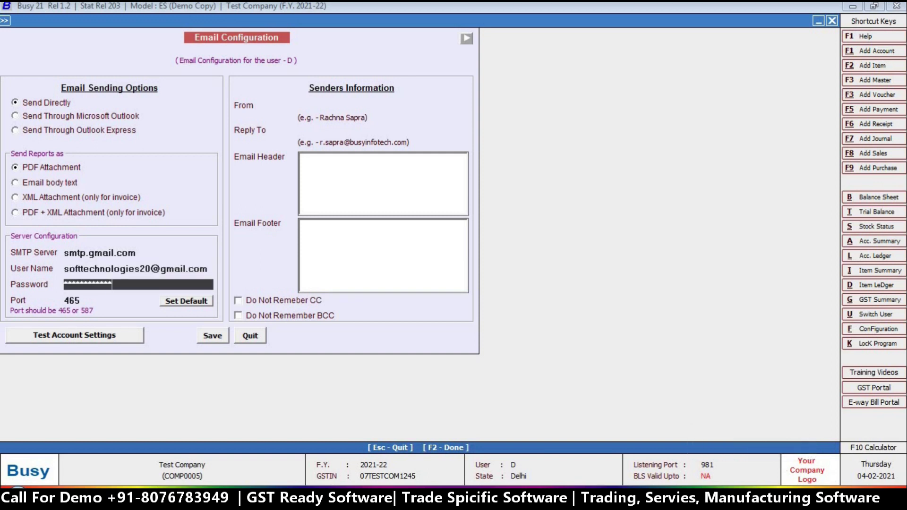
pyautogui.press('Return')
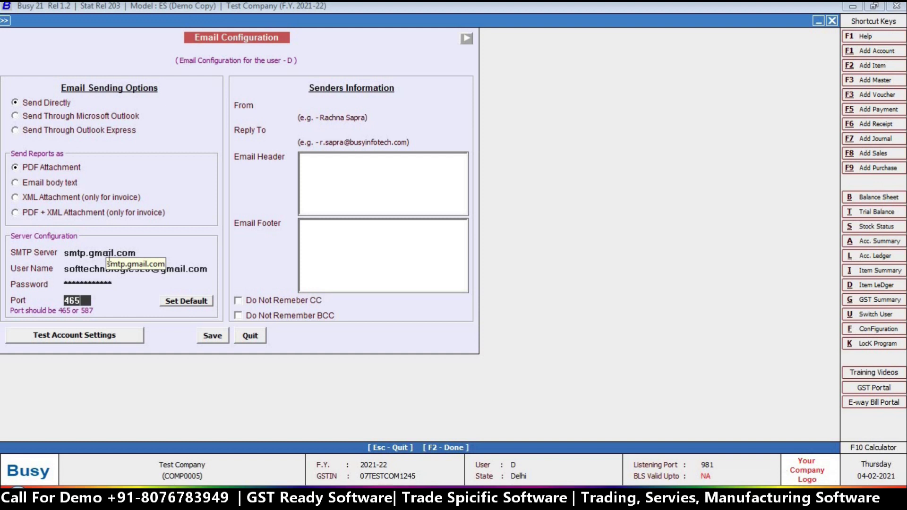
# Step: Set the sender name to 'Softtech Technologies' and enter the company's reply-to e-mail address
pyautogui.click(334, 105)
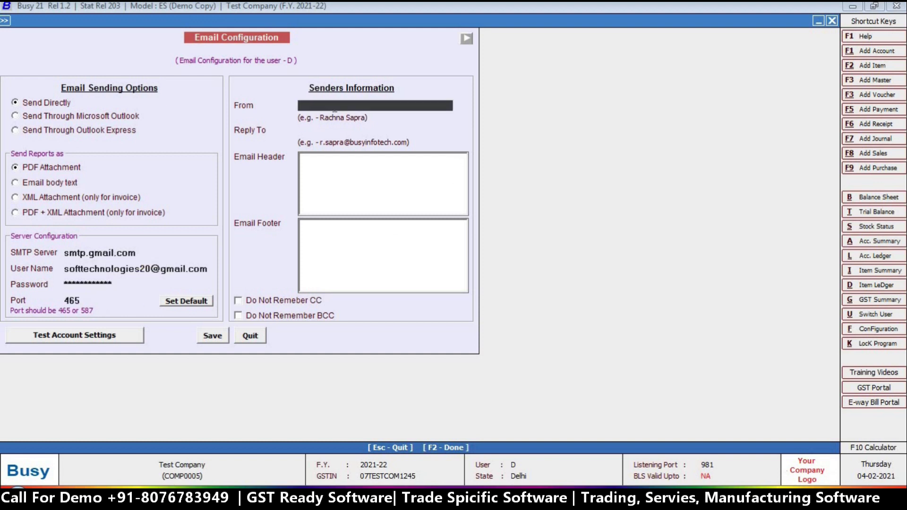
pyautogui.write('Sof')
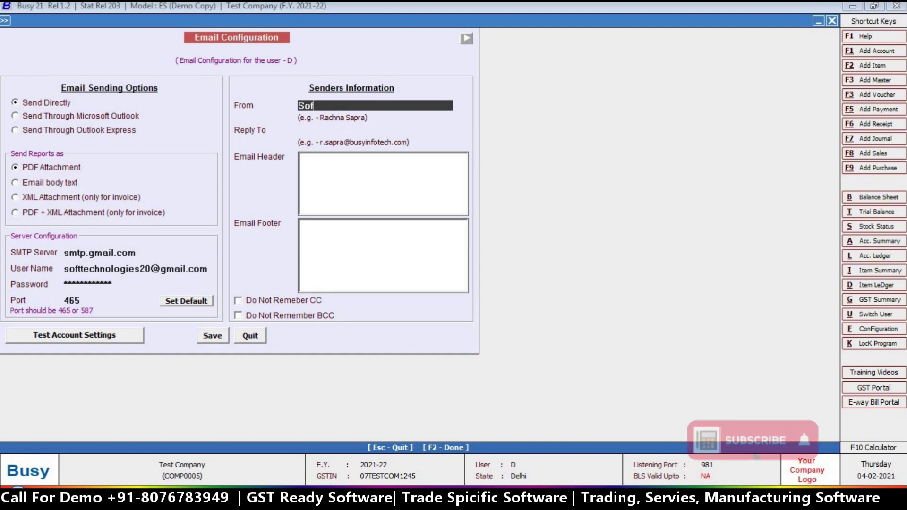
pyautogui.write('ttech ')
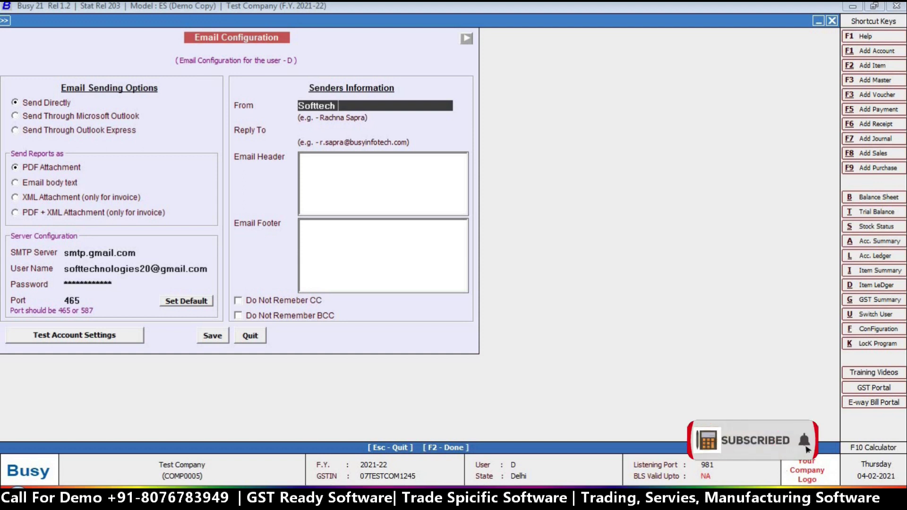
pyautogui.write('Technologies')
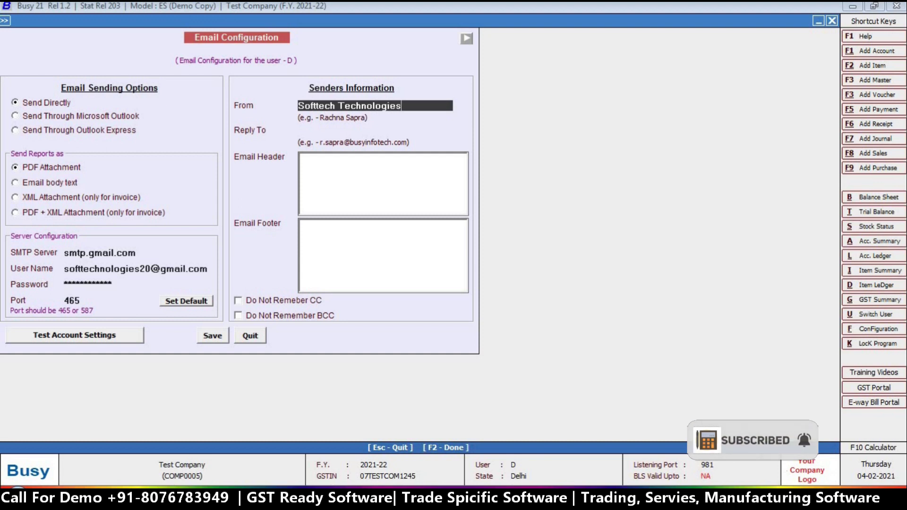
pyautogui.press('Return')
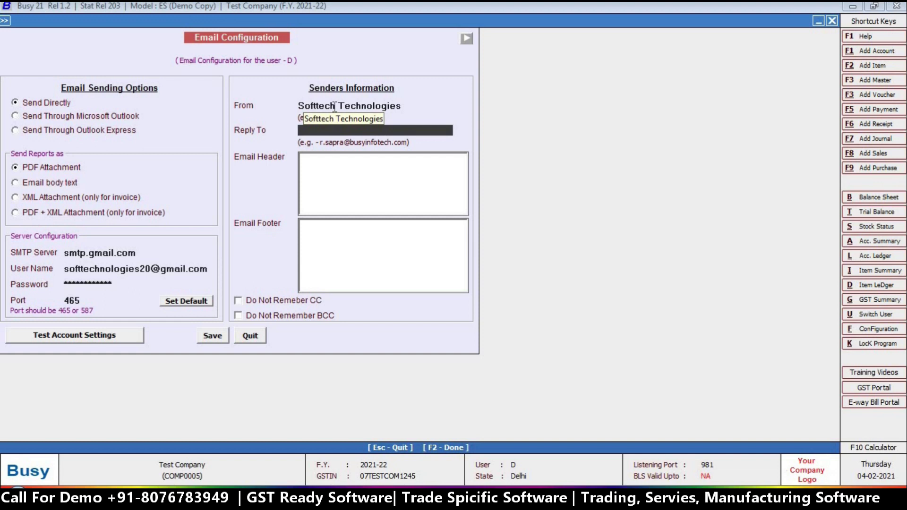
pyautogui.click(105, 270)
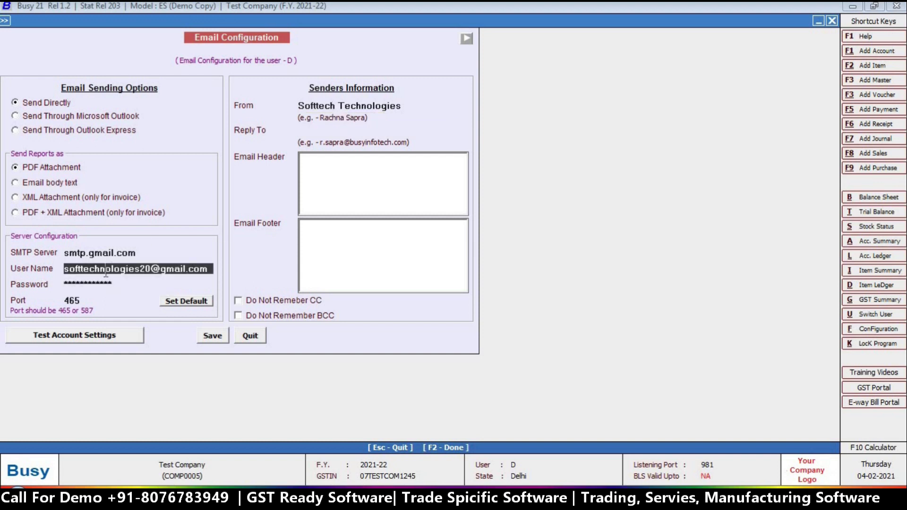
pyautogui.click(341, 131)
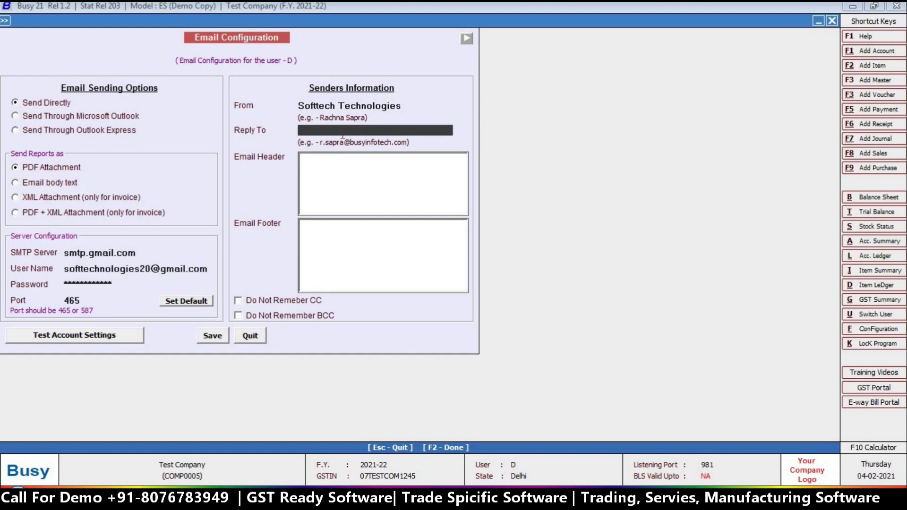
pyautogui.press('Return')
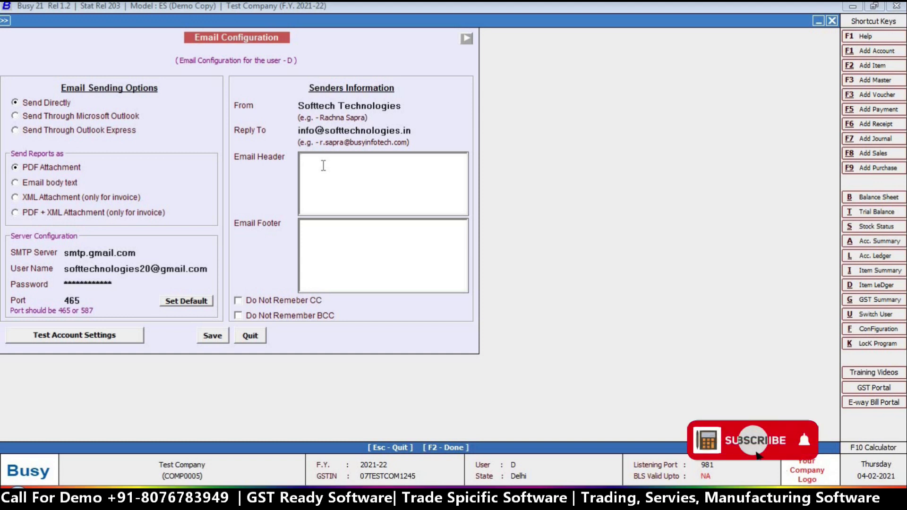
# Step: Add header 'Dear Sir/Madam, Greeting From Softtech' and footer 'Thanks & Regards, Softtech Technologies, Delhi (india)', then save
pyautogui.write('Dear S')
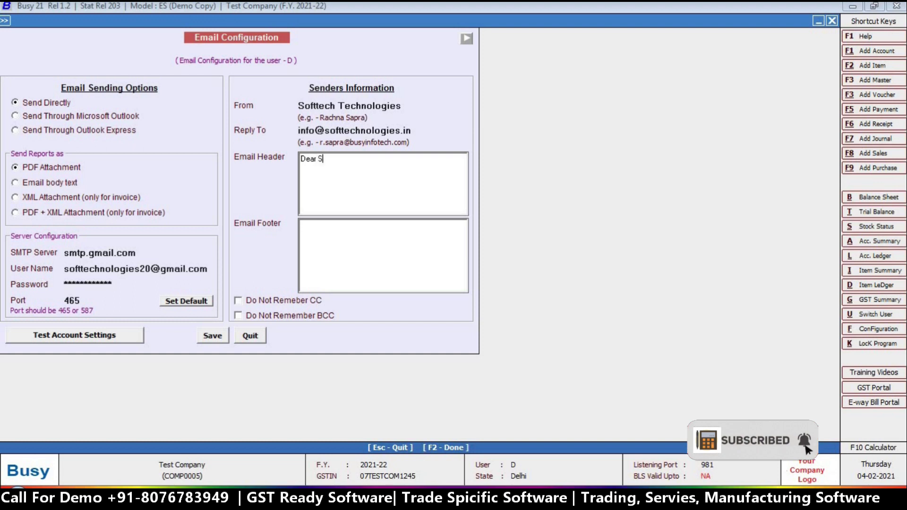
pyautogui.write('ir/Madam,')
pyautogui.press('Return')
pyautogui.write('Greeting From Softtech')
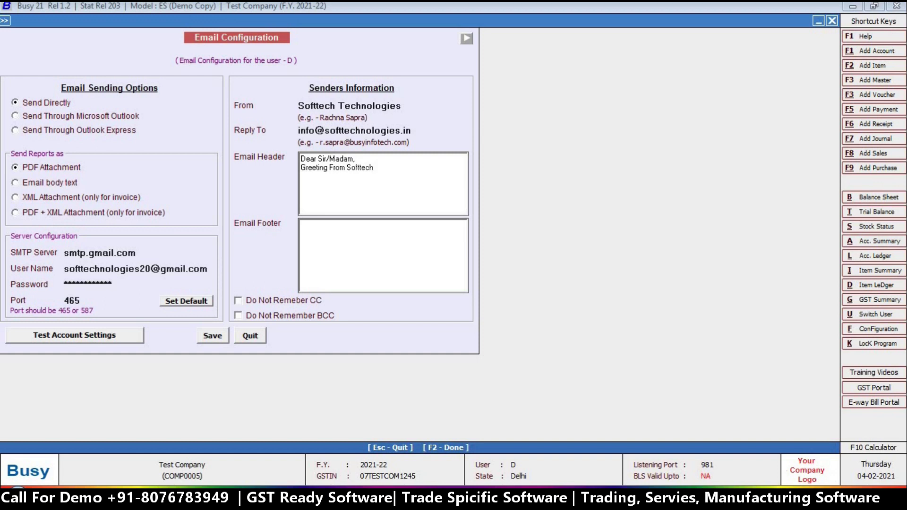
pyautogui.write('Thanks & Regards')
pyautogui.press('Return')
pyautogui.write('Softtech Technologies')
pyautogui.press('Return')
pyautogui.write('Delhi (india)')
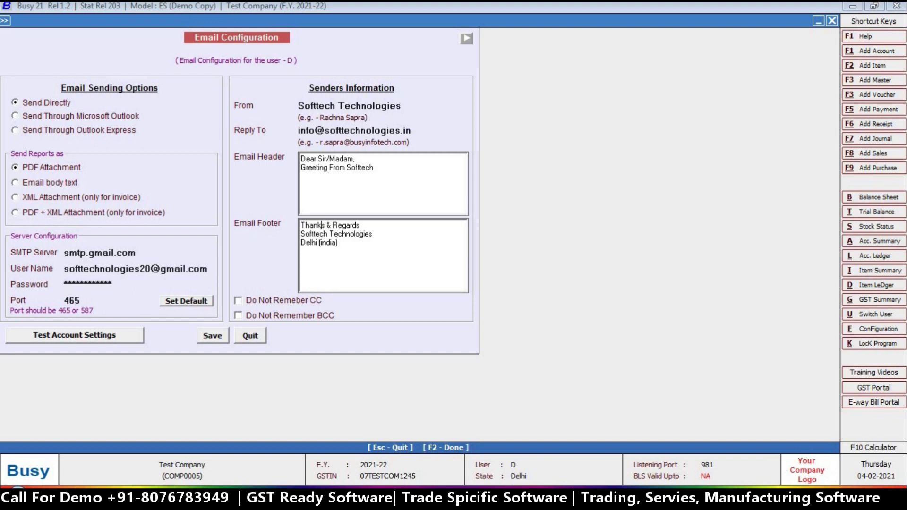
pyautogui.click(383, 236)
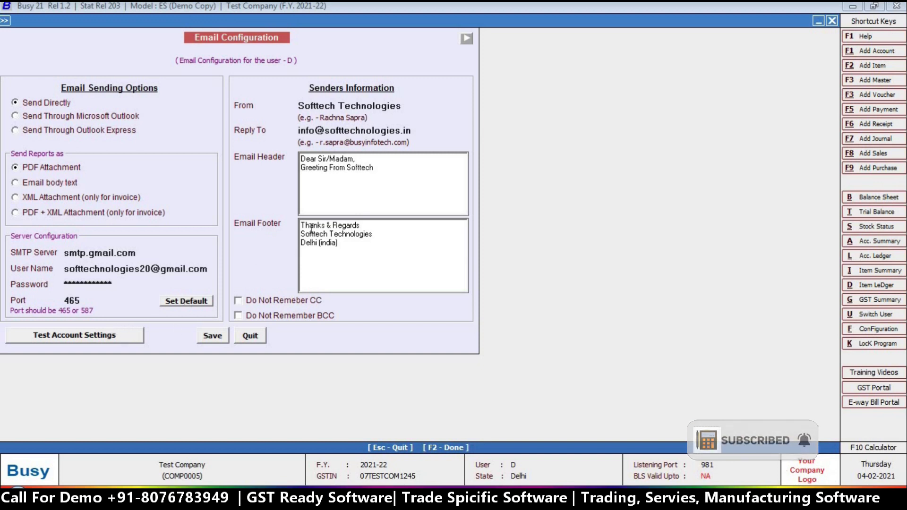
pyautogui.click(212, 335)
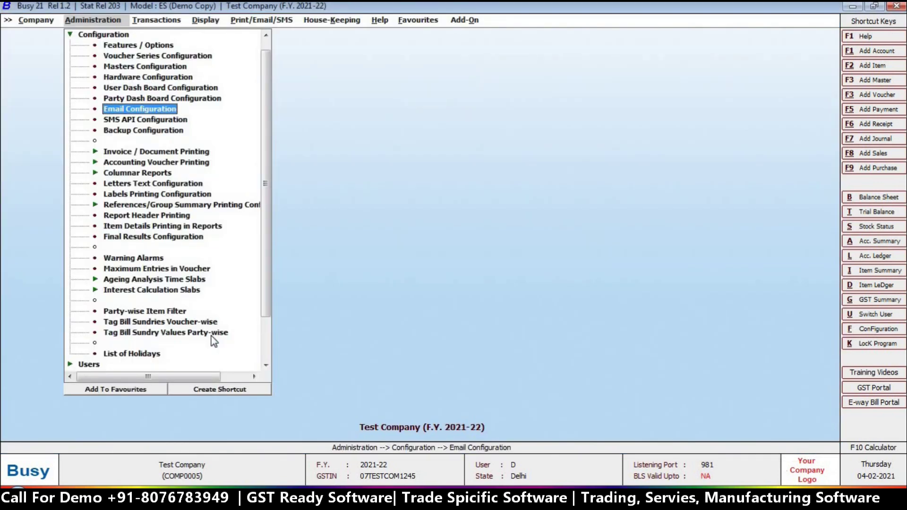
# Step: Start a new sales voucher for party Busy Infotech Pvt. Ltd. with the default material centre
pyautogui.moveTo(156, 19)
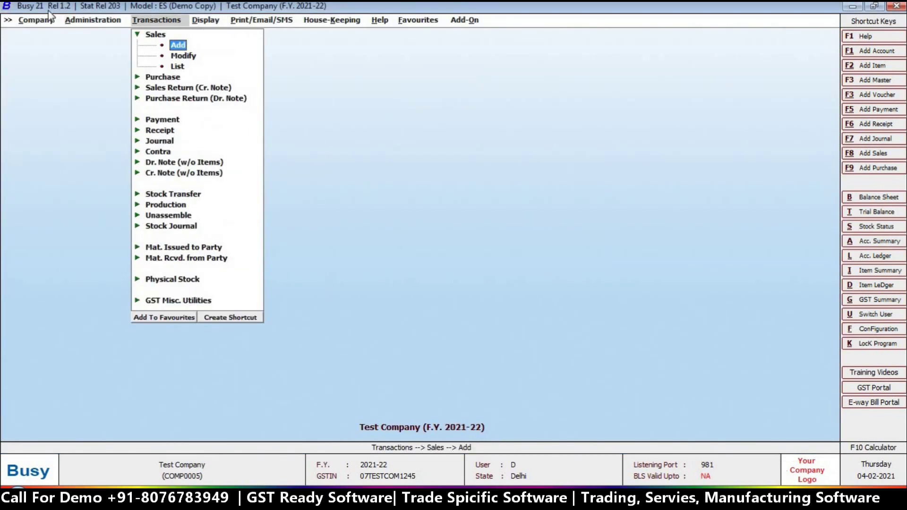
pyautogui.press('Return')
pyautogui.press('Return')
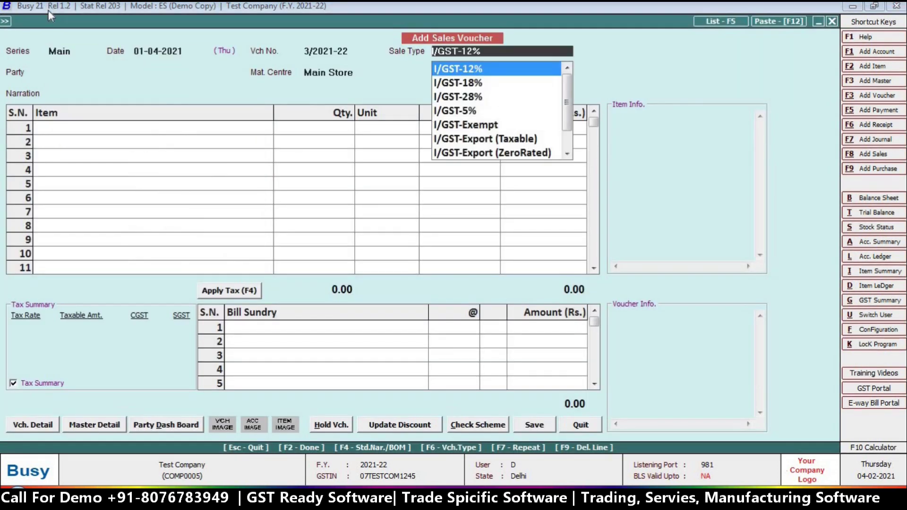
pyautogui.press('Return')
pyautogui.press('Return')
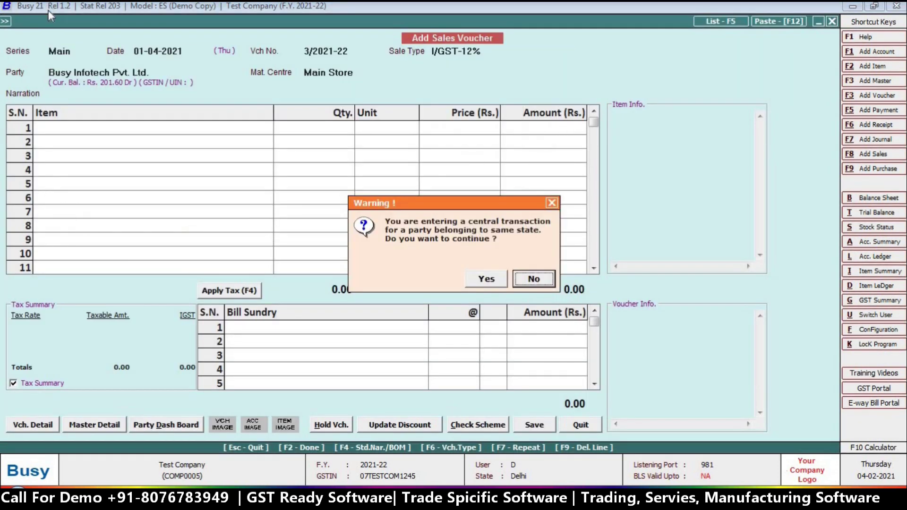
pyautogui.press('Left')
pyautogui.press('Return')
# Step: Add TEST ITEM with quantity 2 at price 45, allowing negative stock
pyautogui.press('Return')
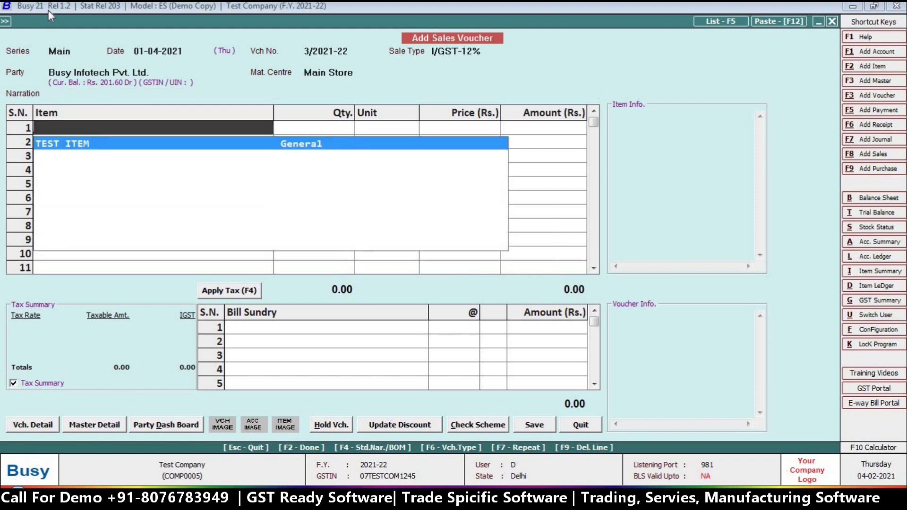
pyautogui.press('Return')
pyautogui.write('2')
pyautogui.press('Return')
pyautogui.press('Left')
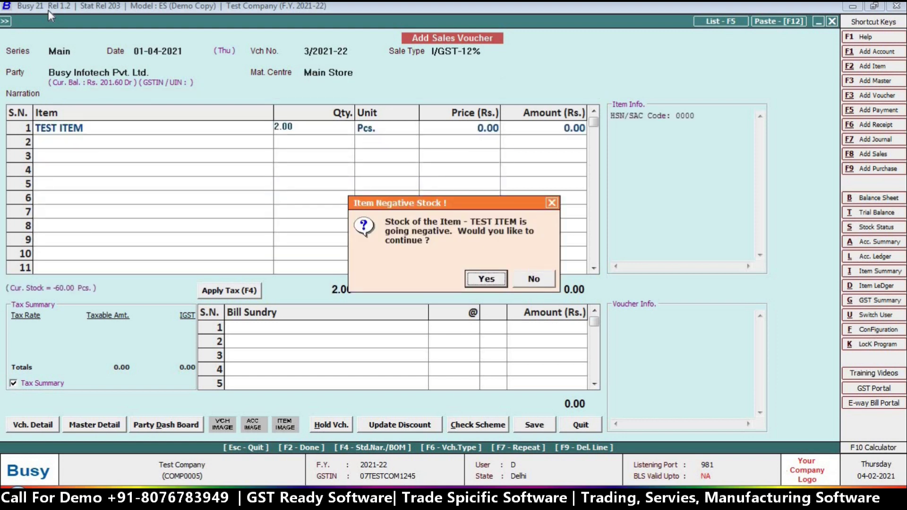
pyautogui.press('Return')
pyautogui.write('45')
pyautogui.press('Return')
pyautogui.press('Return')
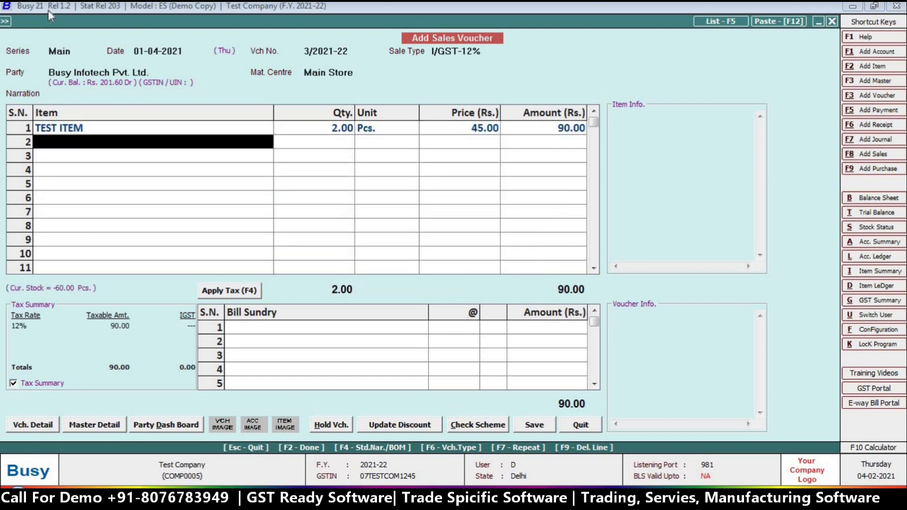
pyautogui.press('Return')
# Step: Apply 12% IGST, save the voucher without transport details, and choose to print it
pyautogui.press('Return')
pyautogui.press('Return')
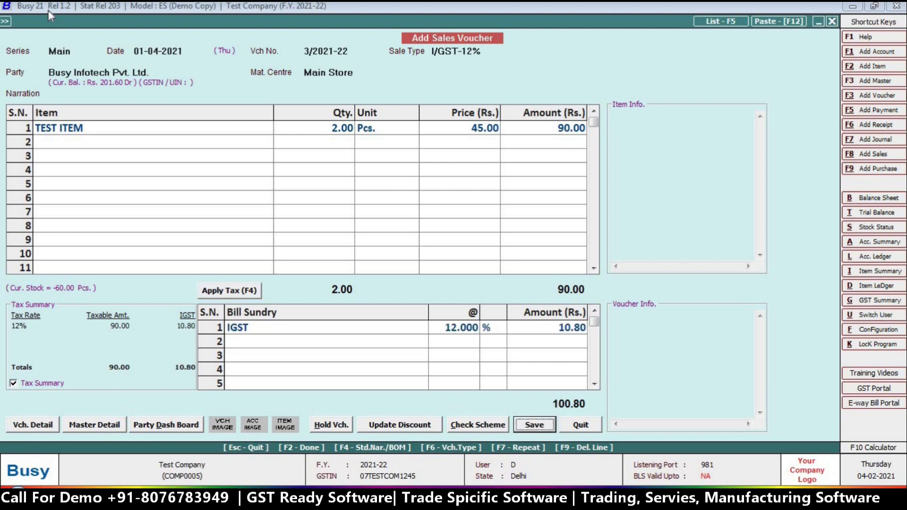
pyautogui.press('Return')
pyautogui.press('Left')
pyautogui.press('Return')
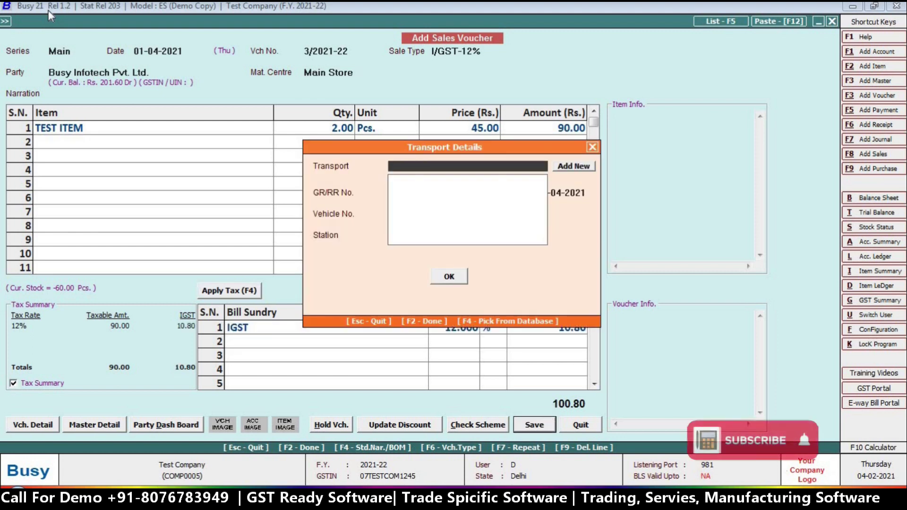
pyautogui.press('Return')
pyautogui.press('Return')
pyautogui.press('Return')
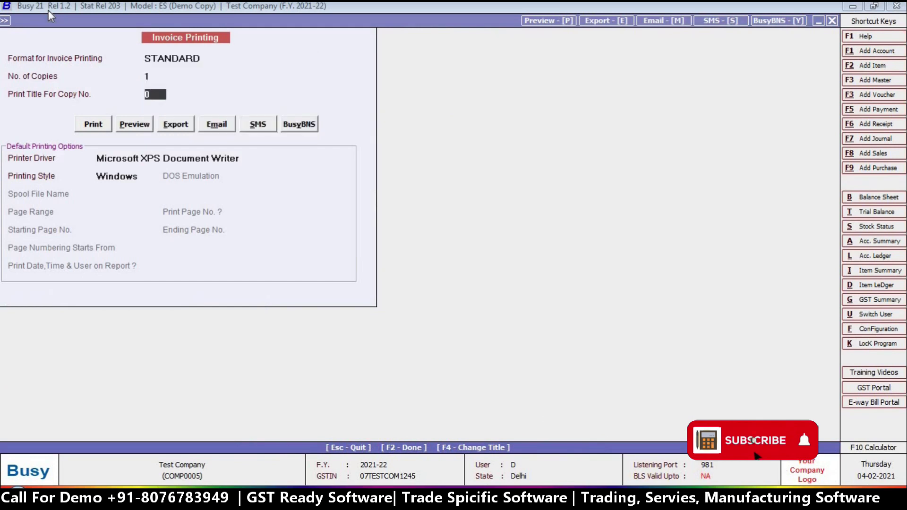
pyautogui.press('Return')
pyautogui.press('Return')
# Step: Try emailing sale invoice 3/2021-22, dismiss the Invalid Email To Address error, and close the email form
pyautogui.press('Right')
pyautogui.press('Right')
pyautogui.press('Right')
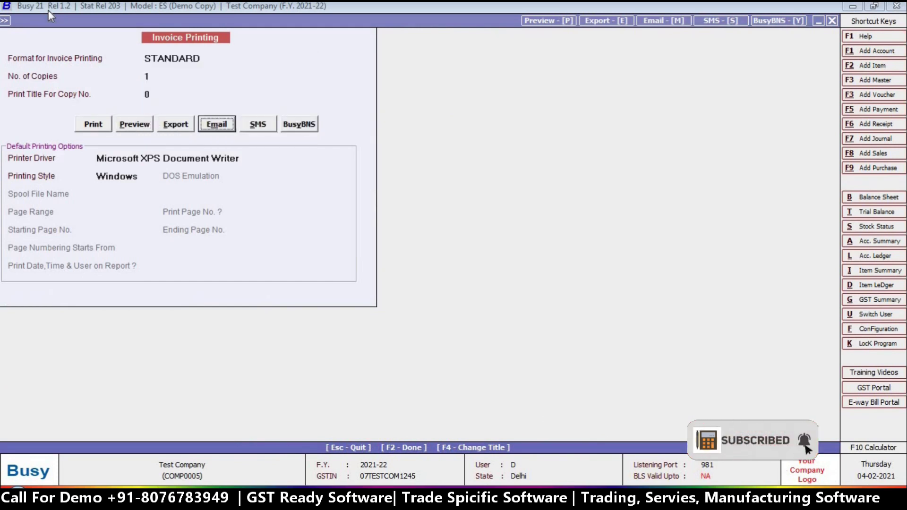
pyautogui.press('Return')
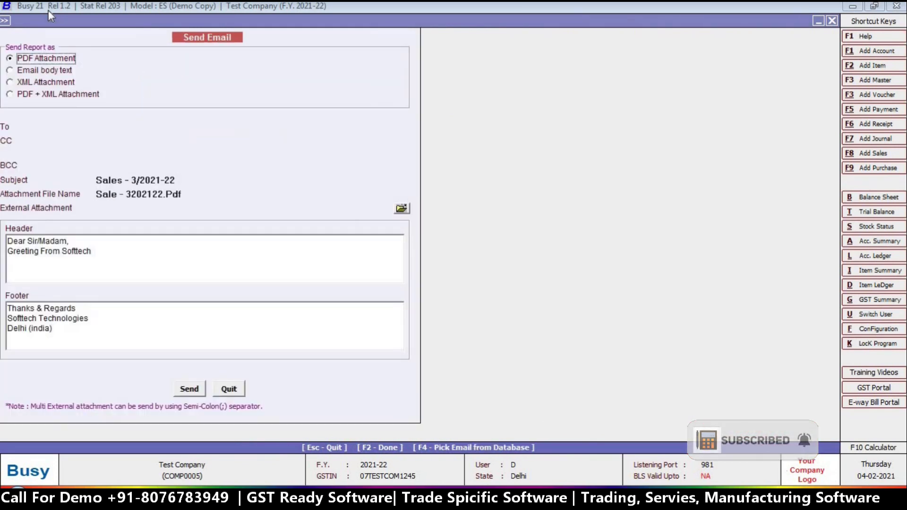
pyautogui.click(190, 390)
pyautogui.click(529, 276)
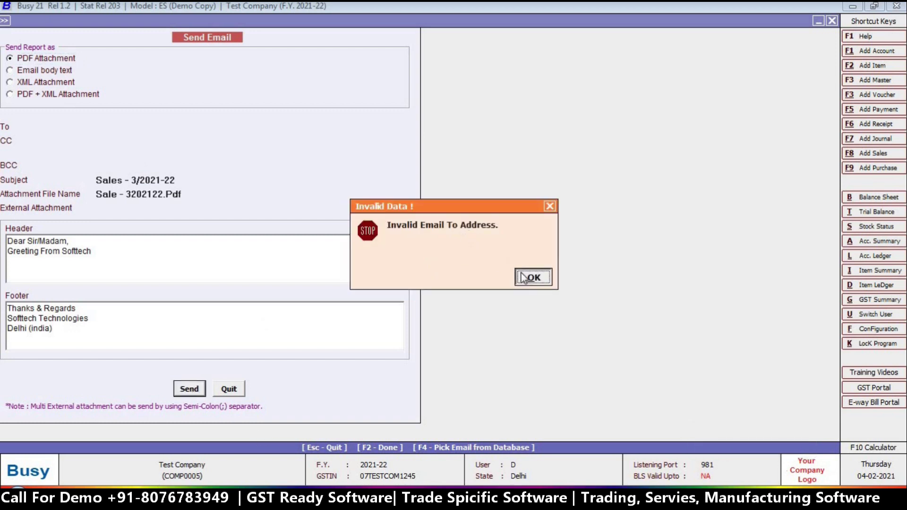
pyautogui.press('Escape')
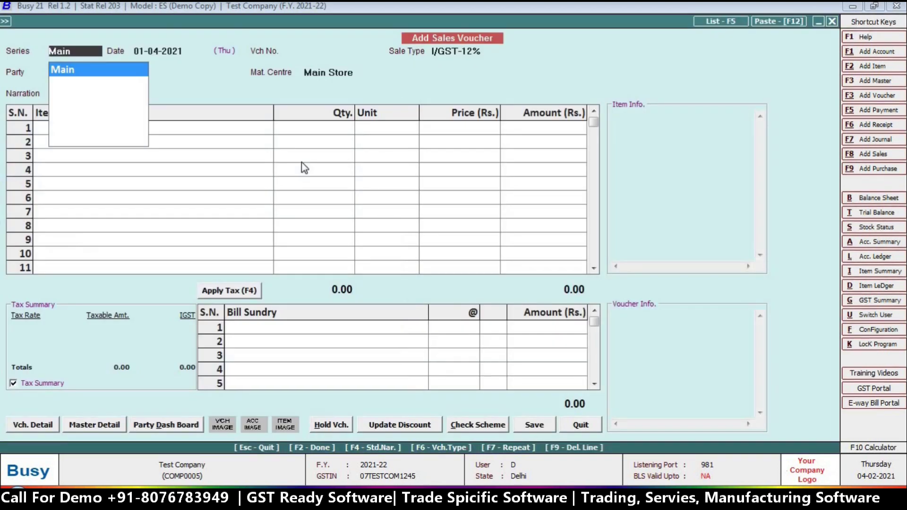
# Step: Open the Busy Infotech Pvt. Ltd. account for modification via Administration > Masters > Account
pyautogui.press('Escape')
pyautogui.press('Escape')
pyautogui.press('Left')
pyautogui.press('Right')
pyautogui.press('Return')
pyautogui.press('Return')
pyautogui.press('Down')
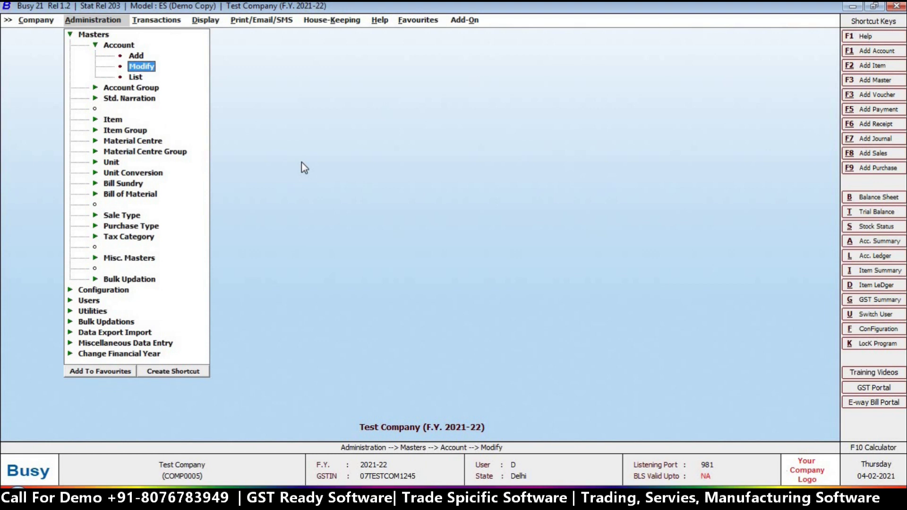
pyautogui.press('Return')
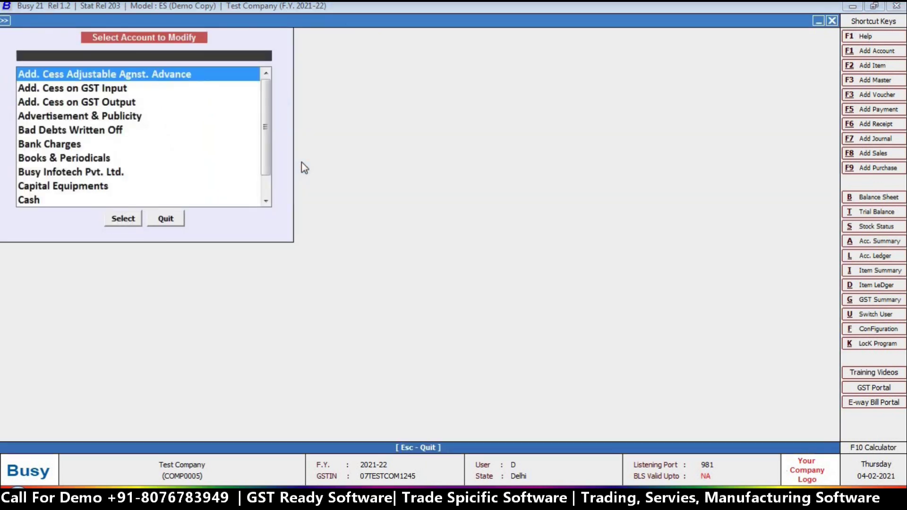
pyautogui.write('bu')
pyautogui.press('Return')
pyautogui.press('Return')
pyautogui.press('Return')
pyautogui.press('Return')
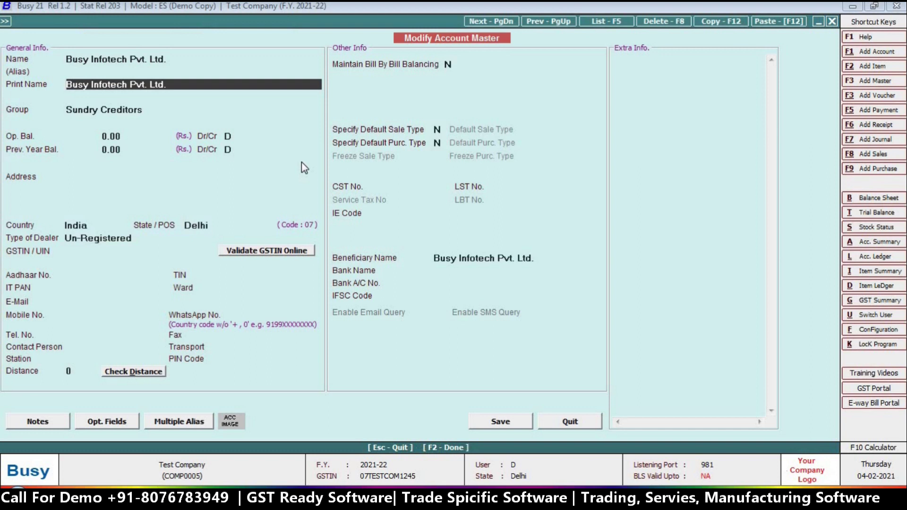
# Step: Enter the party's e-mail address in the E-Mail field and save the account
pyautogui.click(117, 303)
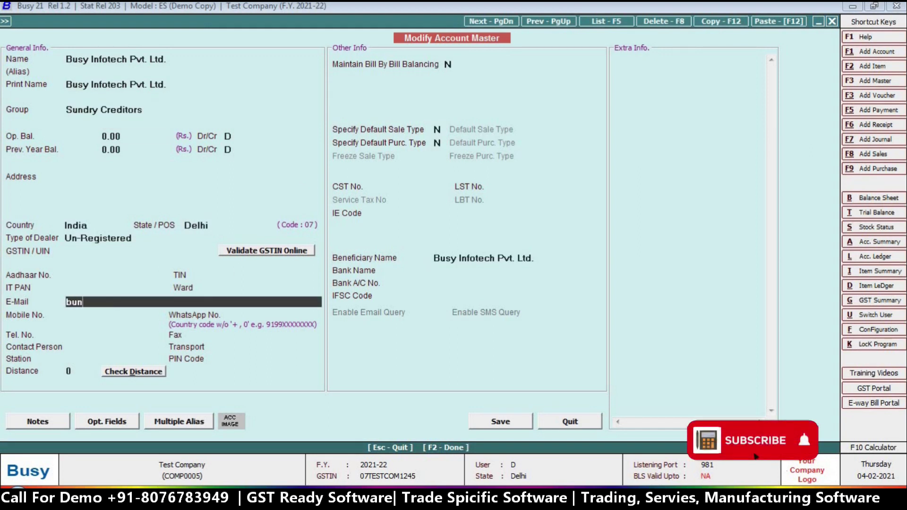
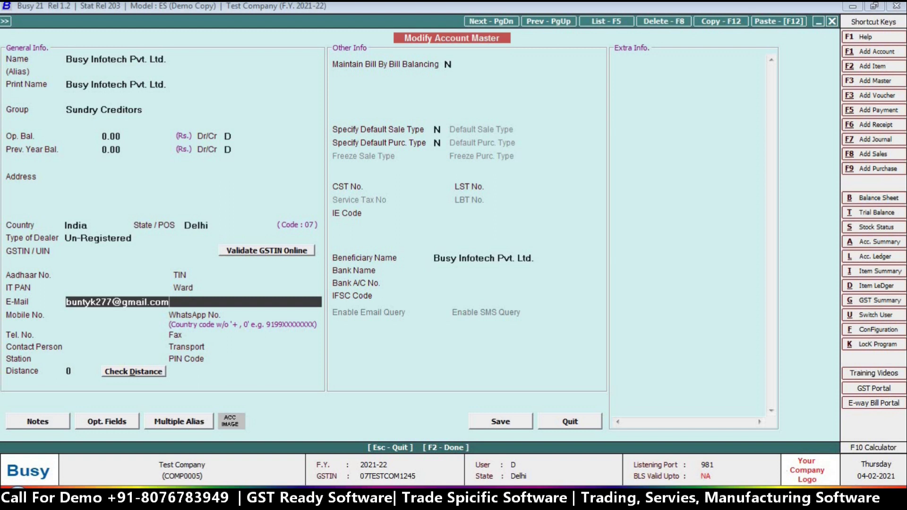
pyautogui.press('Return')
pyautogui.press('Return')
pyautogui.press('Return')
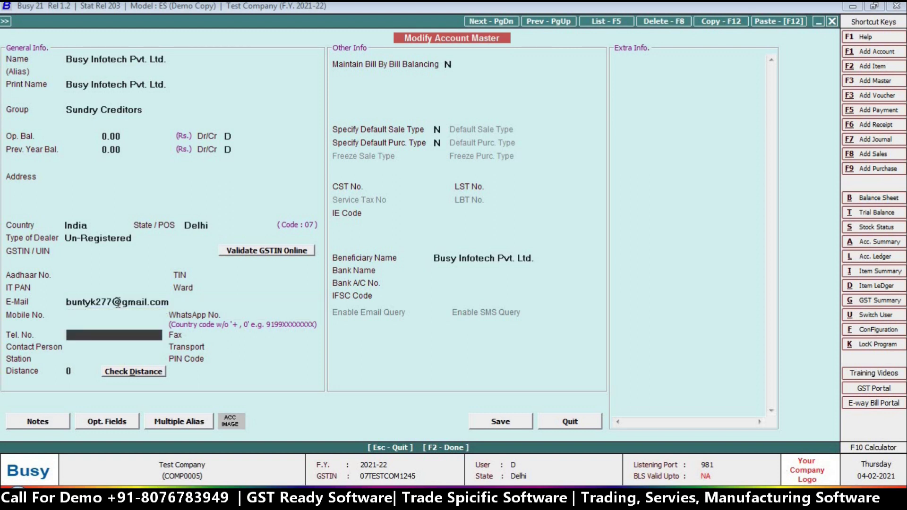
pyautogui.press('F2')
pyautogui.press('Return')
pyautogui.press('Escape')
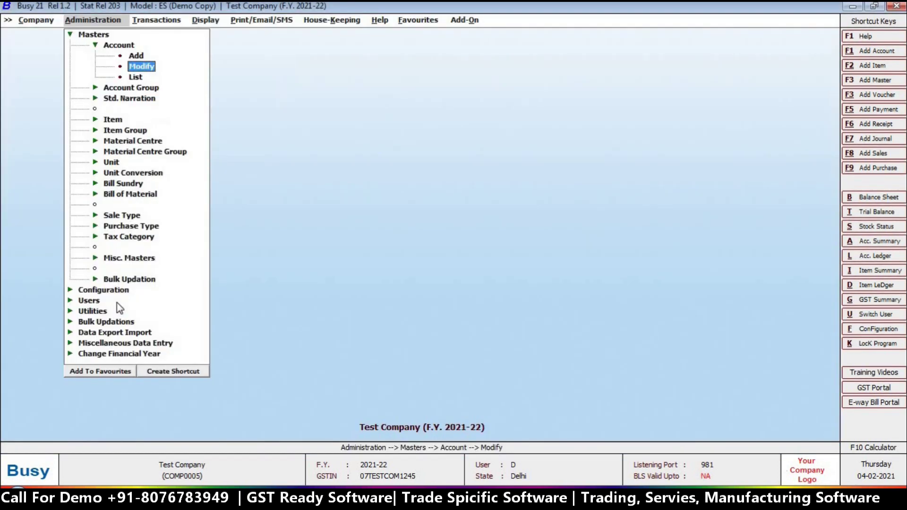
pyautogui.press('Right')
# Step: Email sales voucher 3/2021-22's Sales Invoice as a PDF, then dismiss the SMTP authentication error
pyautogui.press('Down')
pyautogui.press('Return')
pyautogui.press('Return')
pyautogui.press('Return')
pyautogui.hotkey('alt', 'p')
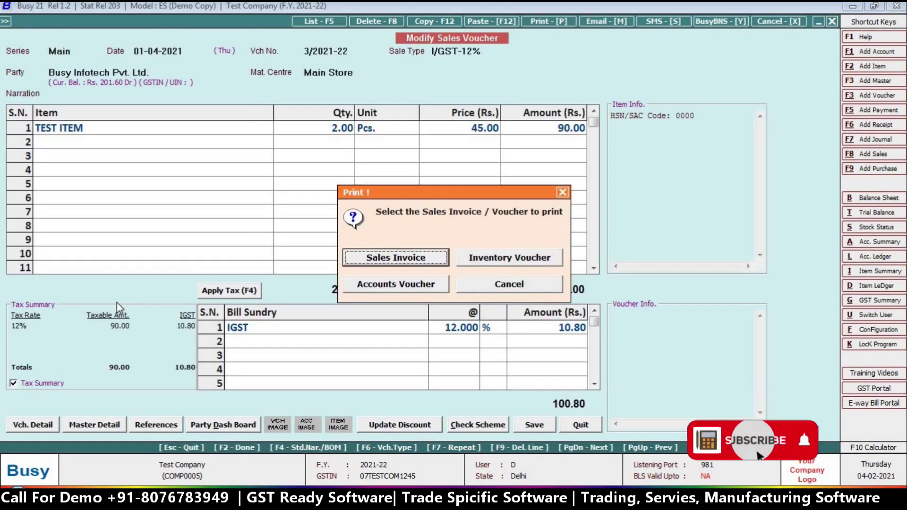
pyautogui.press('Return')
pyautogui.press('Return')
pyautogui.press('Return')
pyautogui.press('Right')
pyautogui.press('Right')
pyautogui.press('Right')
pyautogui.press('Return')
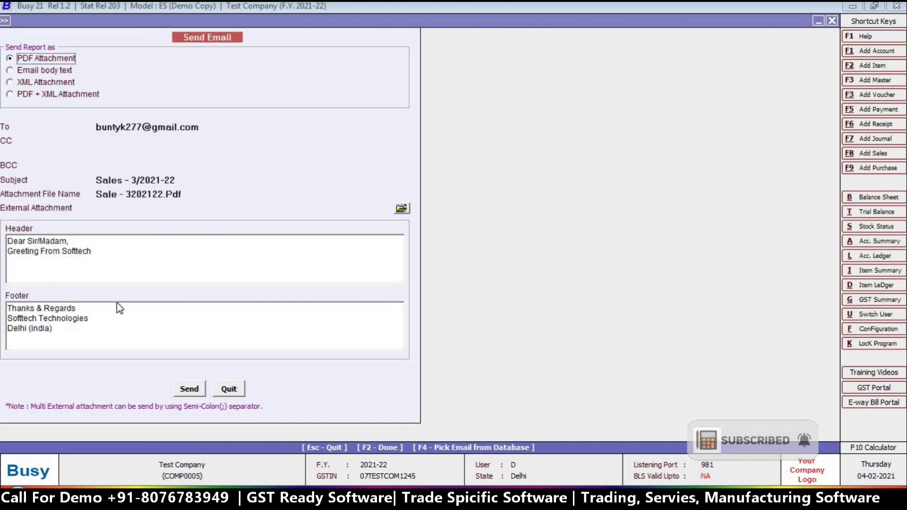
pyautogui.click(189, 390)
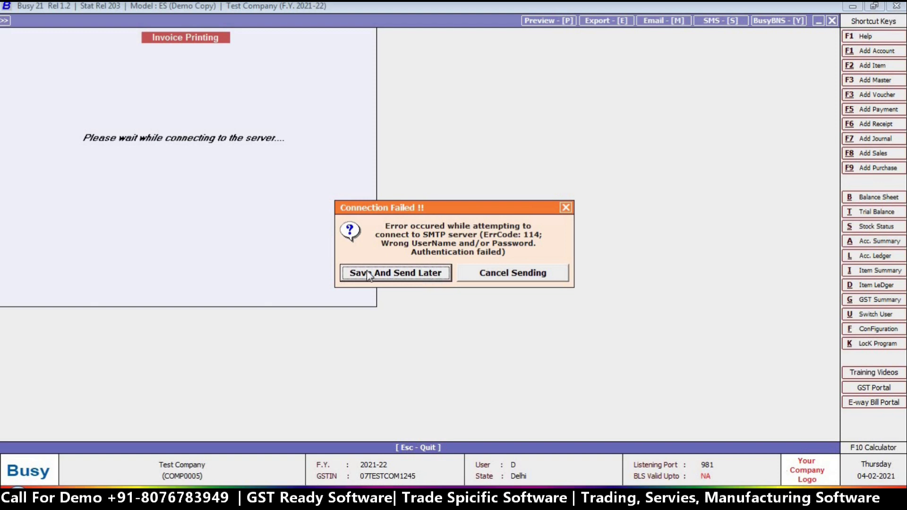
pyautogui.click(512, 273)
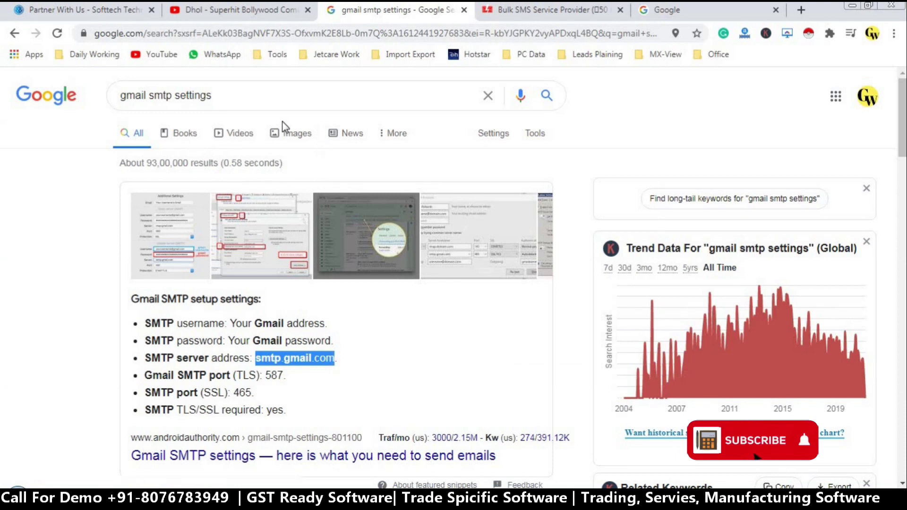
# Step: Switch Chrome to the sending Google account and turn Allow less secure apps ON under Security
pyautogui.click(866, 96)
pyautogui.scroll(1, 758, 373)
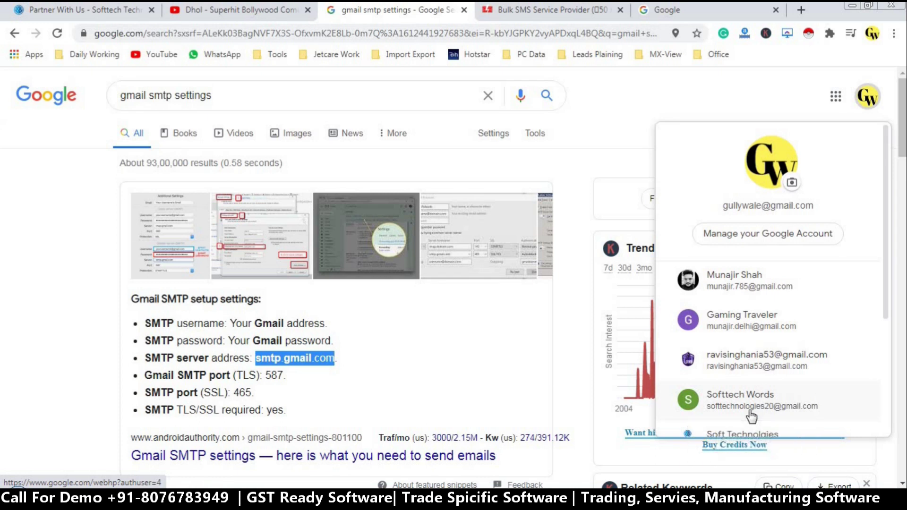
pyautogui.click(751, 415)
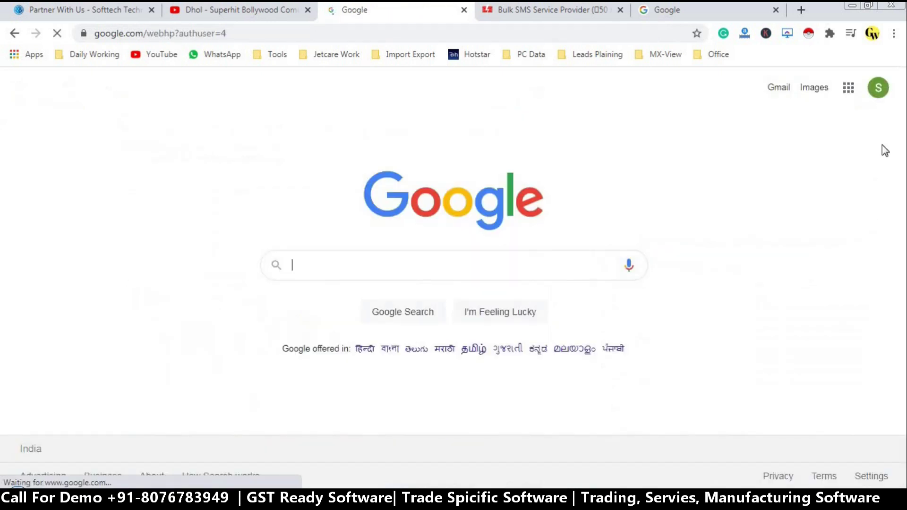
pyautogui.click(875, 99)
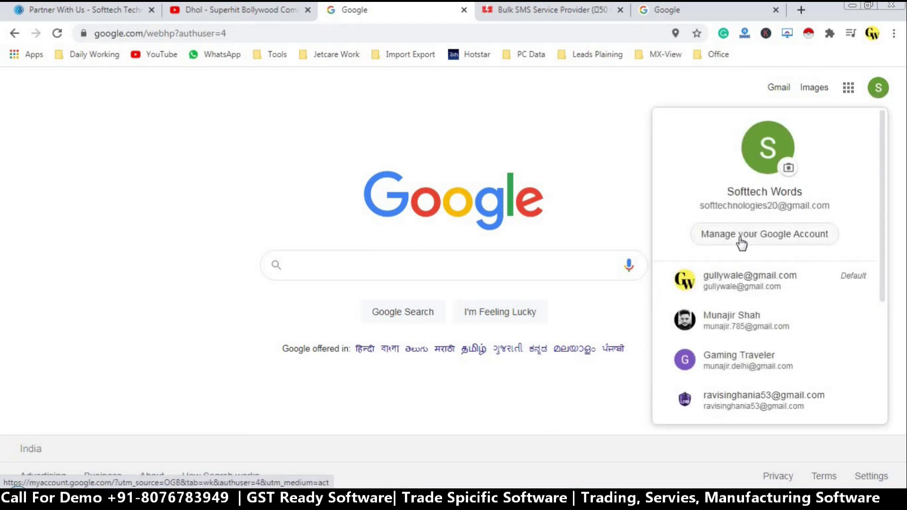
pyautogui.click(770, 237)
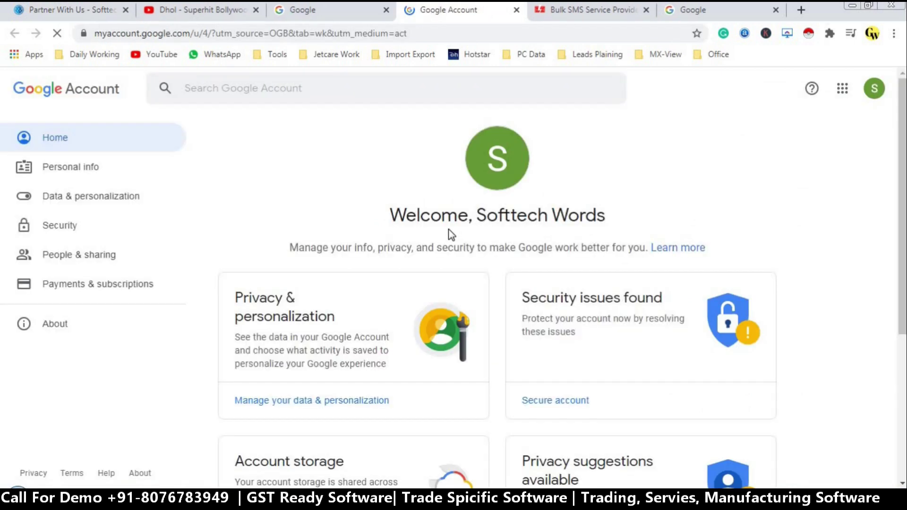
pyautogui.click(53, 233)
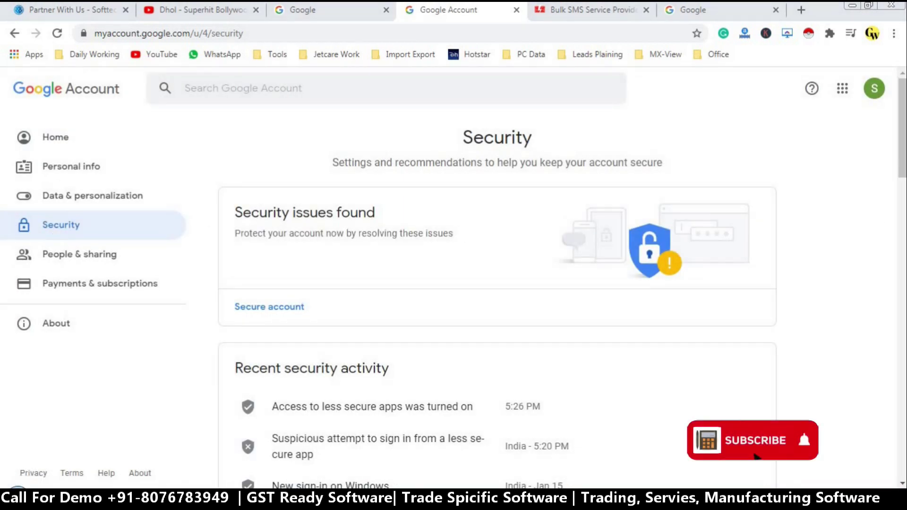
pyautogui.moveTo(902, 130); pyautogui.dragTo(883, 388)
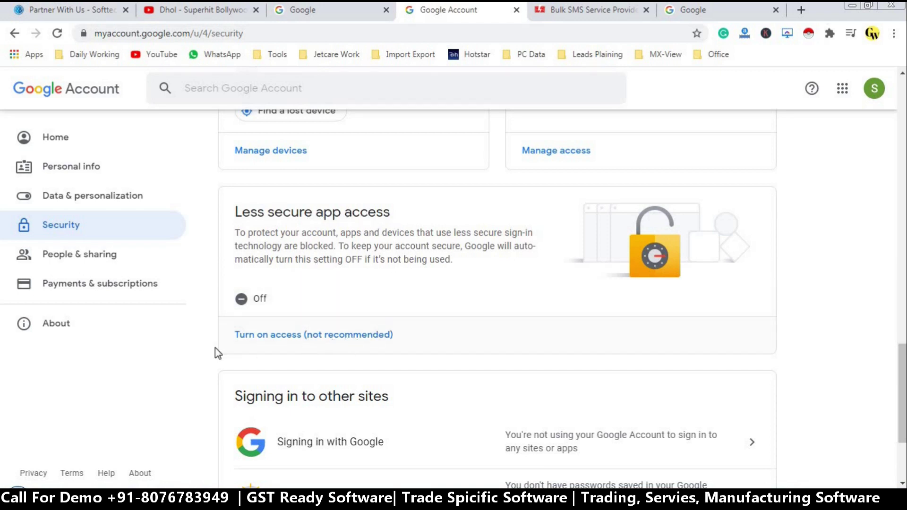
pyautogui.click(291, 336)
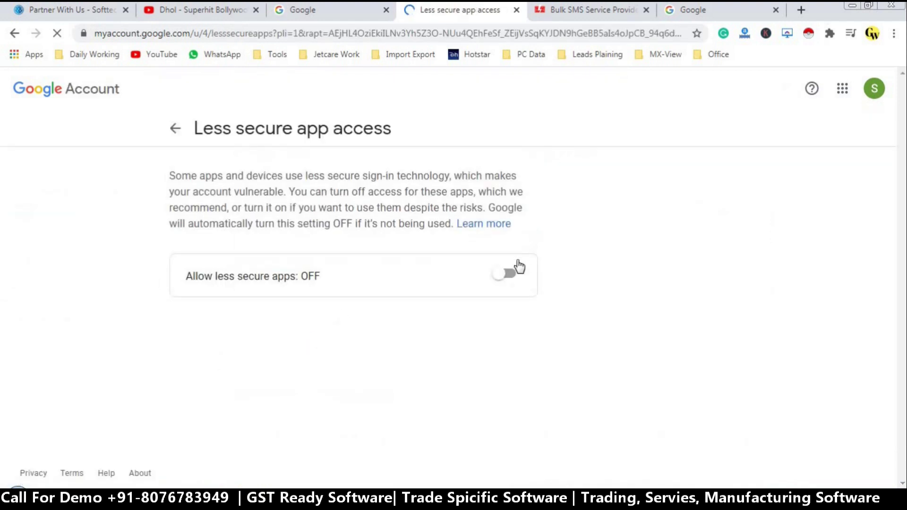
pyautogui.click(503, 273)
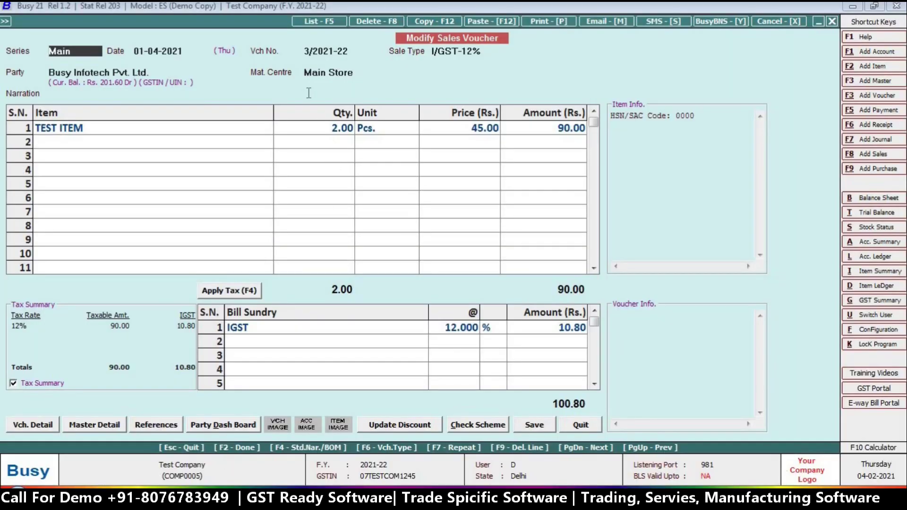
# Step: Resend voucher 3/2021-22's Sales Invoice by email and acknowledge the 'Email sent successfully' message
pyautogui.hotkey('alt', 'p')
pyautogui.press('Return')
pyautogui.press('Right')
pyautogui.press('Right')
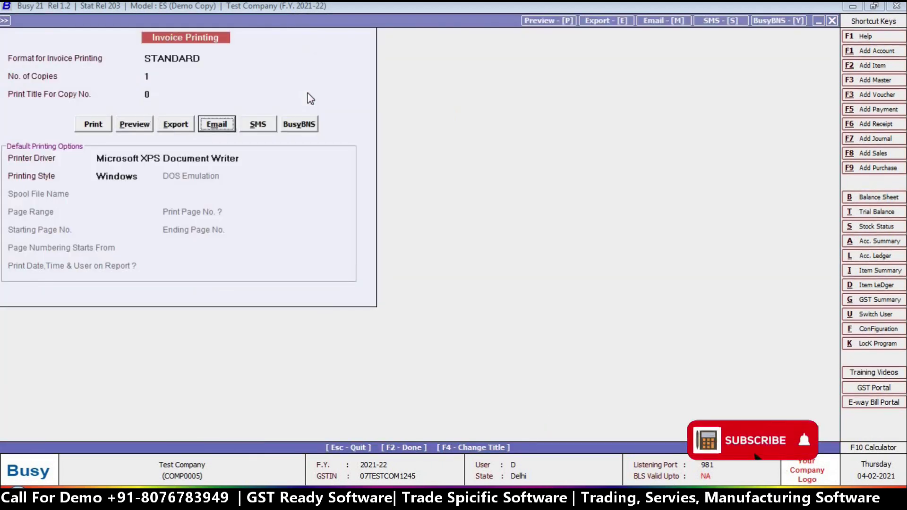
pyautogui.press('Return')
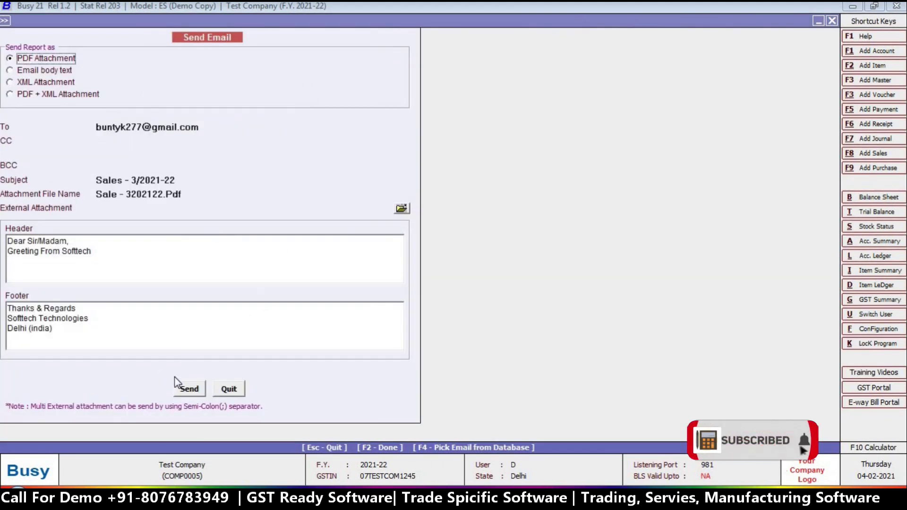
pyautogui.click(185, 386)
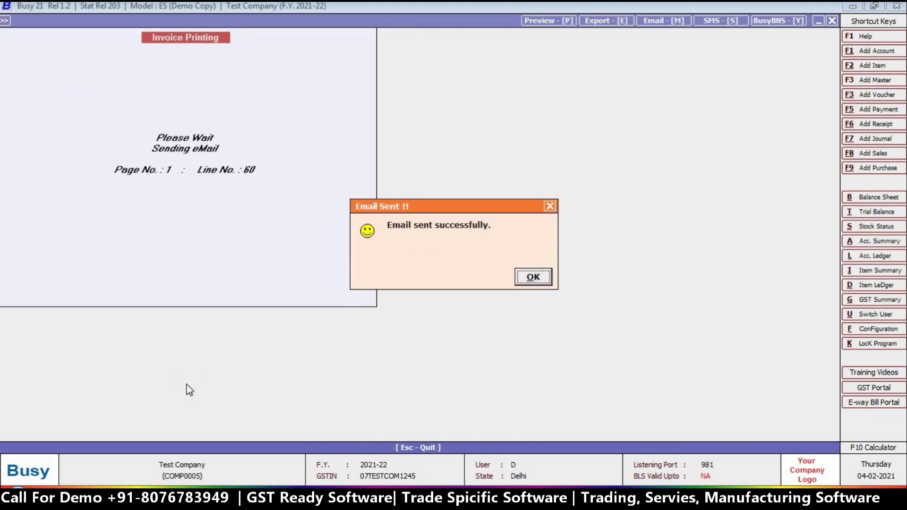
pyautogui.click(545, 278)
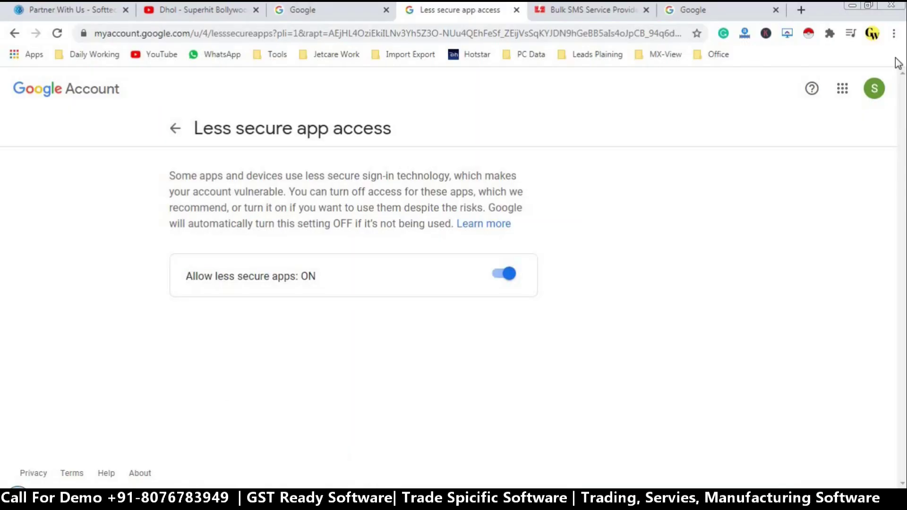
# Step: In a private Chrome window, open the Sales - 3/2021-22 email and read its greeting text
pyautogui.click(894, 34)
pyautogui.click(841, 87)
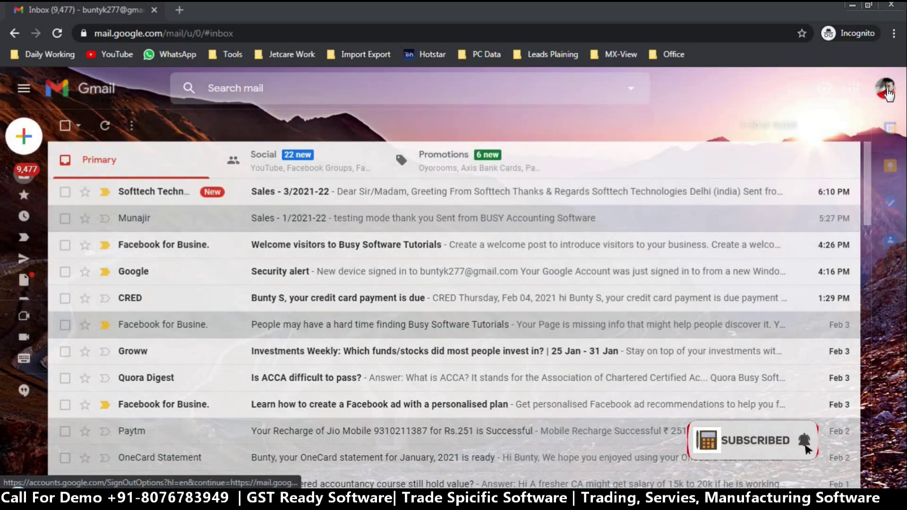
pyautogui.click(270, 193)
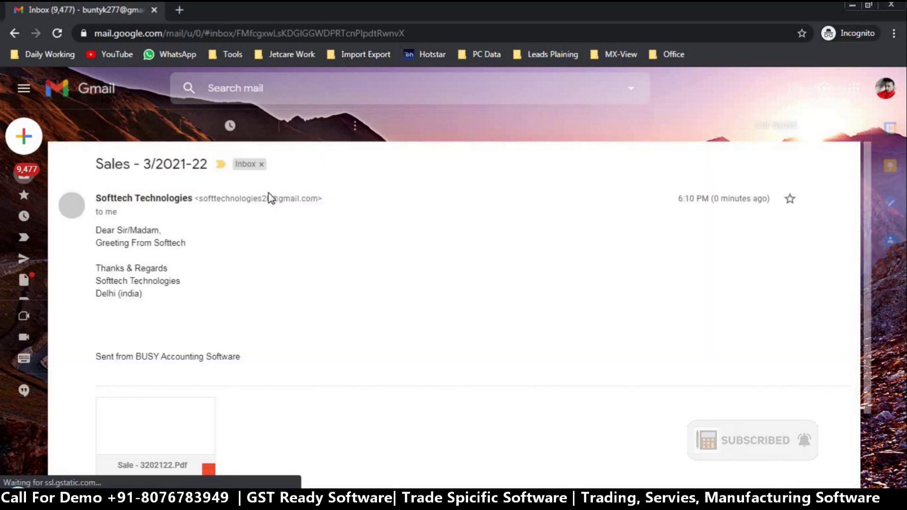
pyautogui.tripleClick(95, 242)
pyautogui.keyDown('shift'); pyautogui.click(120, 242); pyautogui.keyUp('shift')
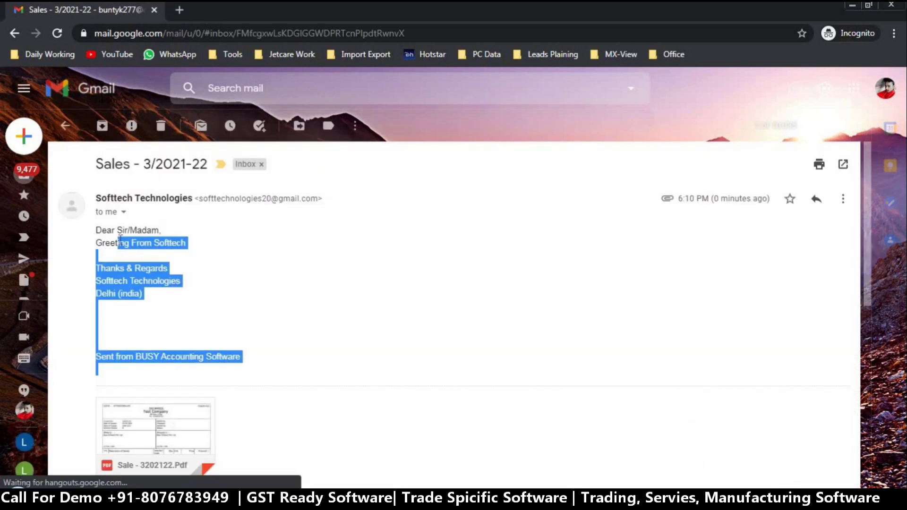
pyautogui.click(122, 257)
pyautogui.moveTo(202, 245); pyautogui.dragTo(121, 228)
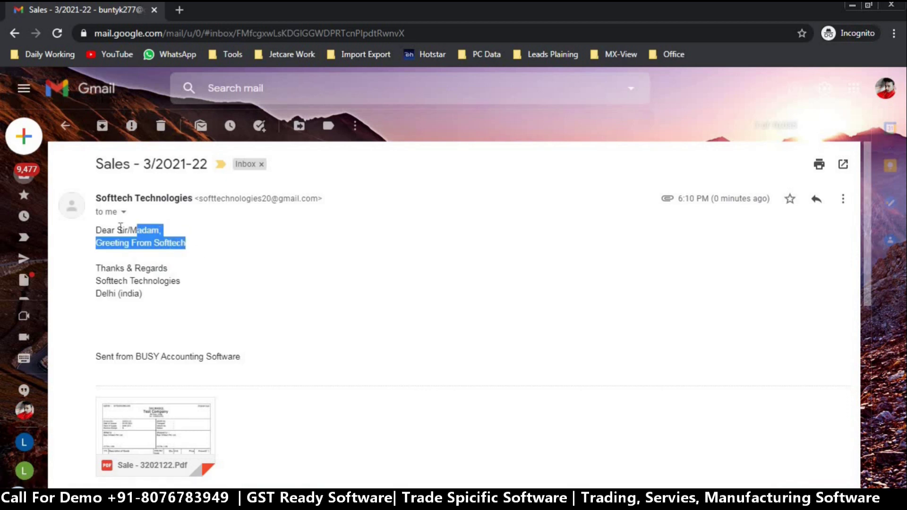
pyautogui.moveTo(163, 304)
pyautogui.mouseDown()
pyautogui.moveTo(89, 279)
pyautogui.moveTo(90, 227)
pyautogui.mouseUp()
# Step: Preview the attached Sale - 3202122.Pdf tax invoice, then go back to the inbox
pyautogui.scroll(-4, 860, 299)
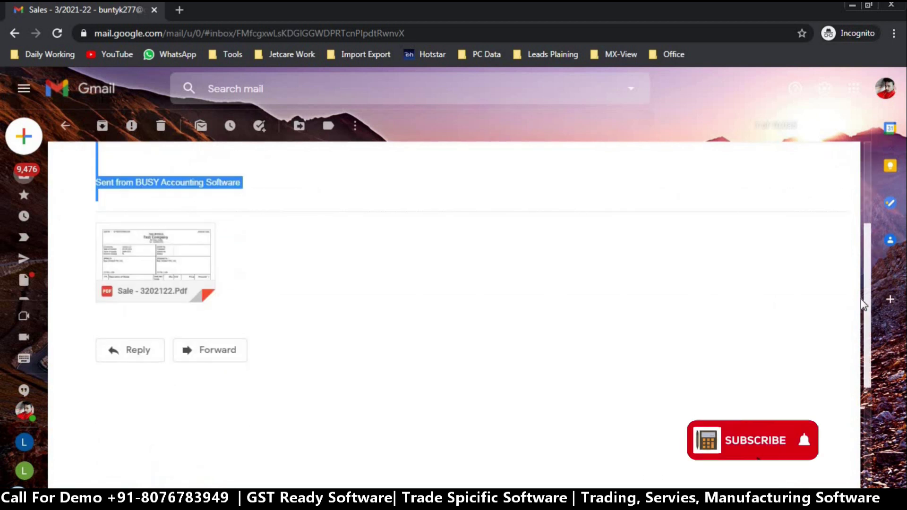
pyautogui.click(165, 253)
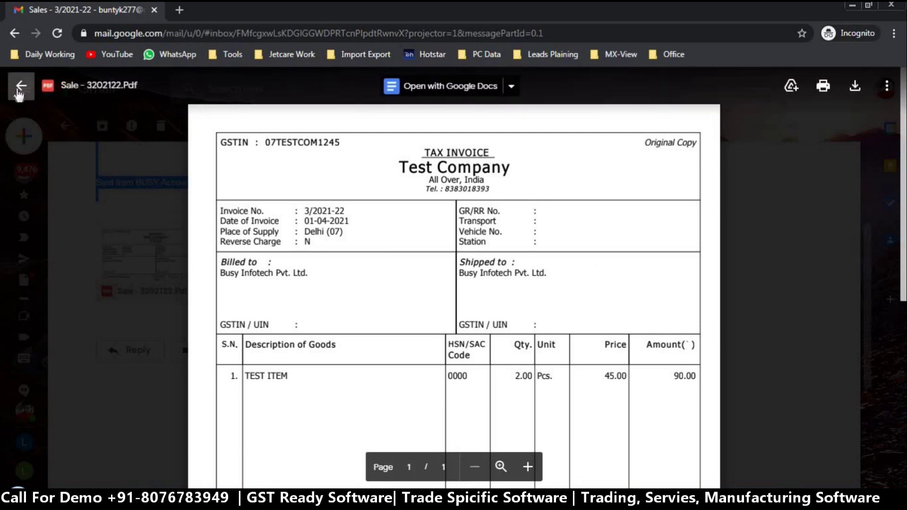
pyautogui.click(15, 88)
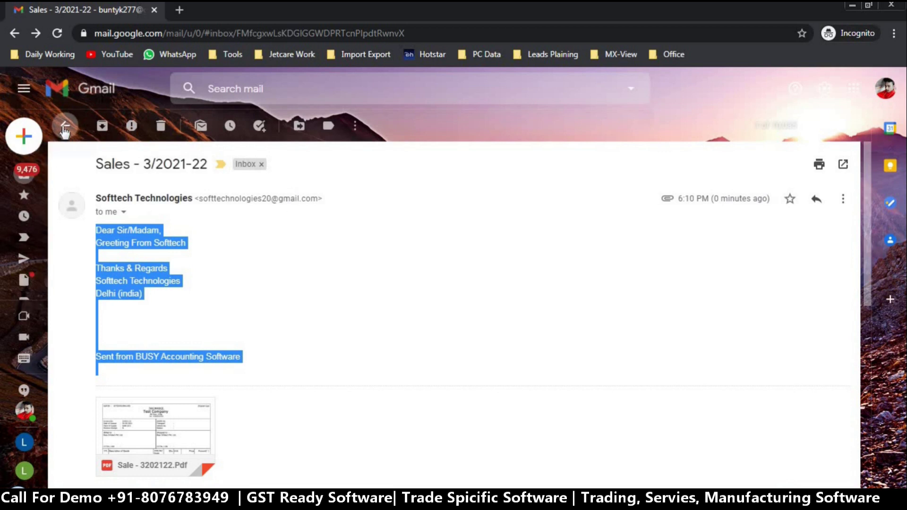
pyautogui.click(66, 126)
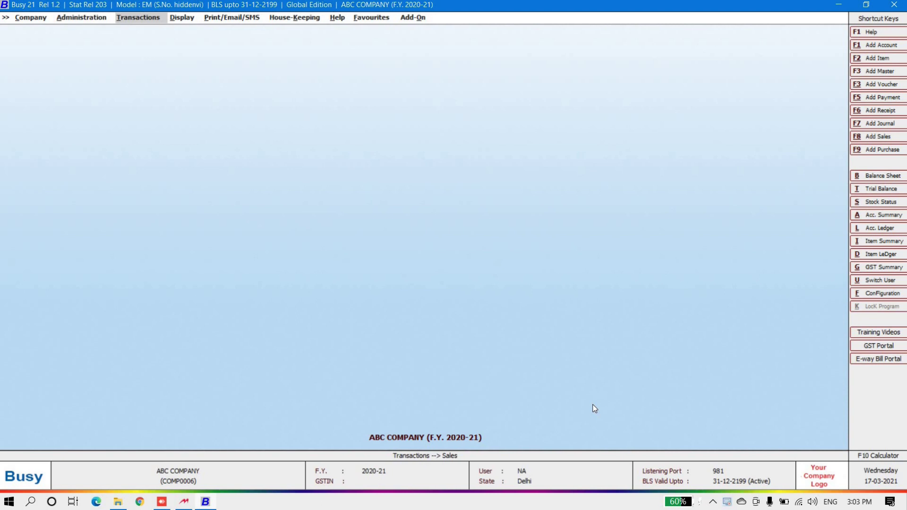
# Step: Create the new financial year from 01-04-2021 via Administration > Change Financial Year
pyautogui.click(40, 20)
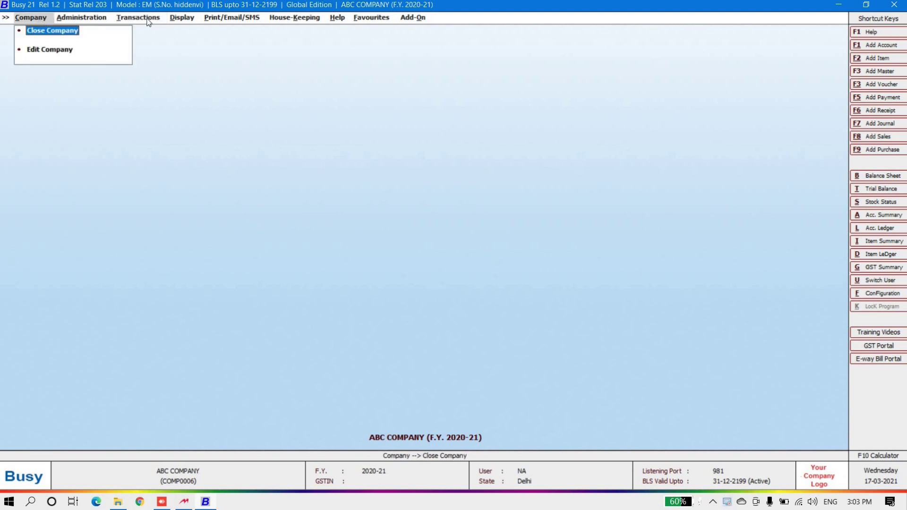
pyautogui.click(87, 17)
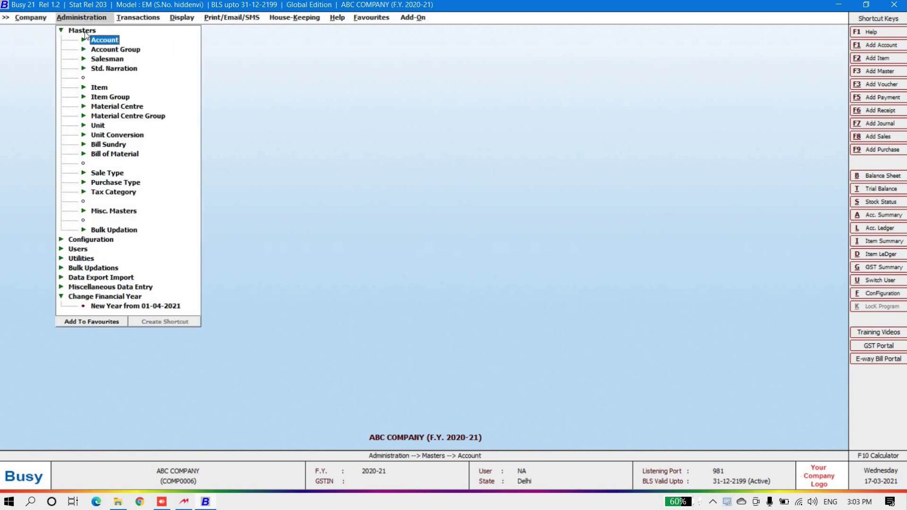
pyautogui.click(84, 33)
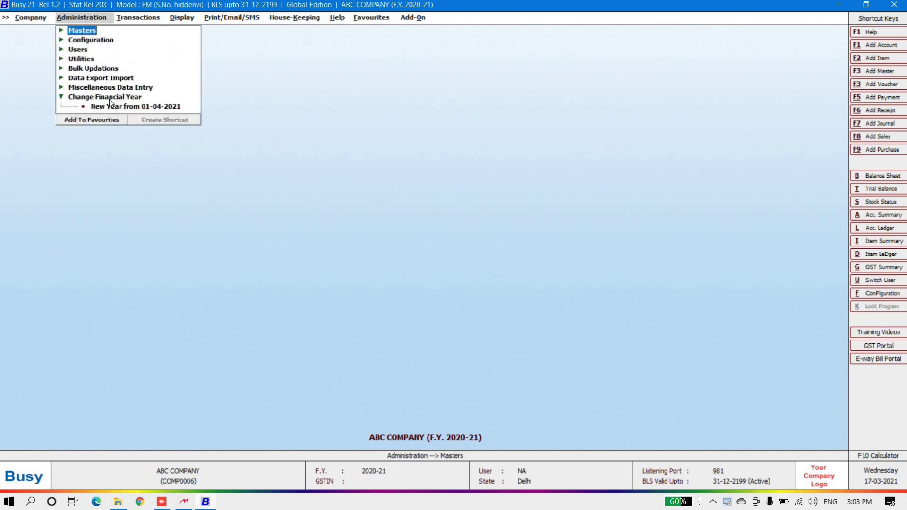
pyautogui.click(101, 97)
pyautogui.click(96, 97)
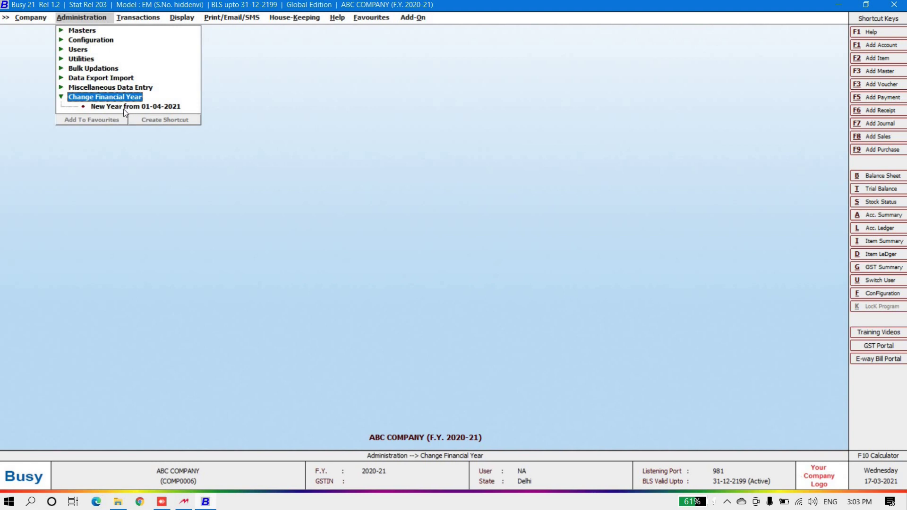
pyautogui.doubleClick(124, 108)
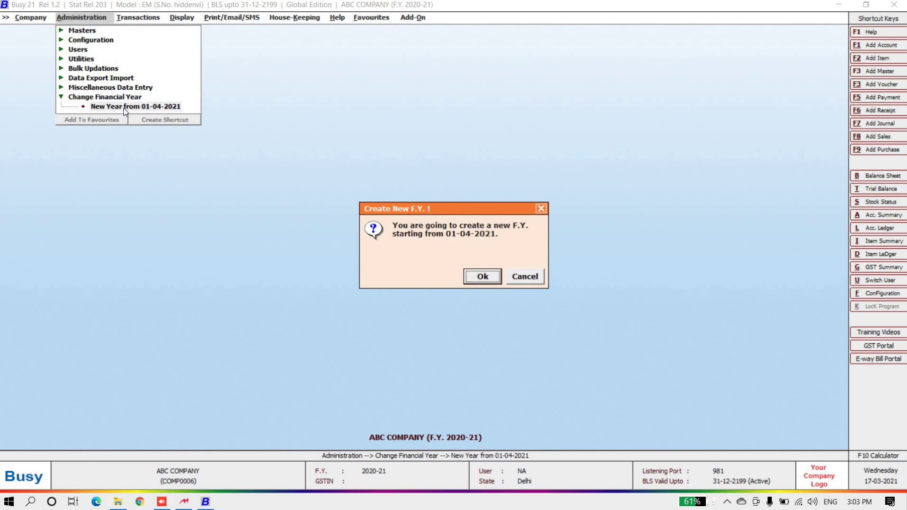
pyautogui.click(491, 280)
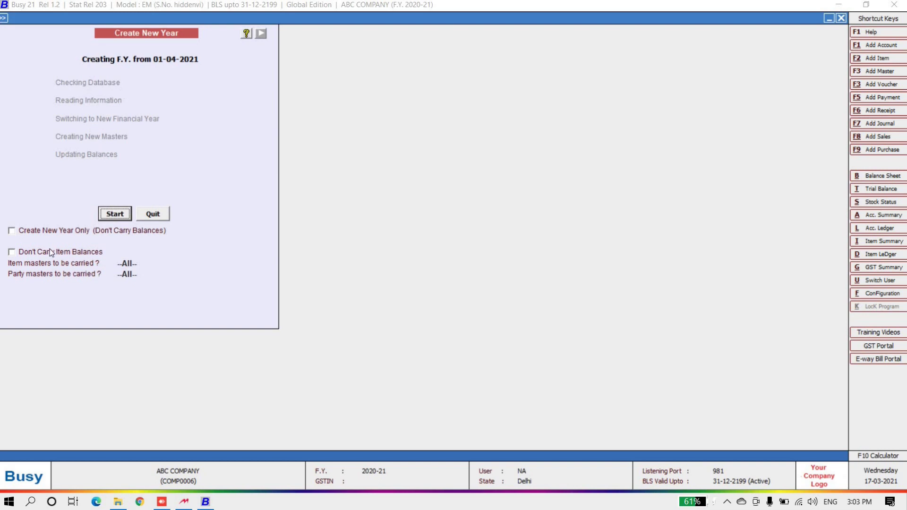
pyautogui.click(114, 213)
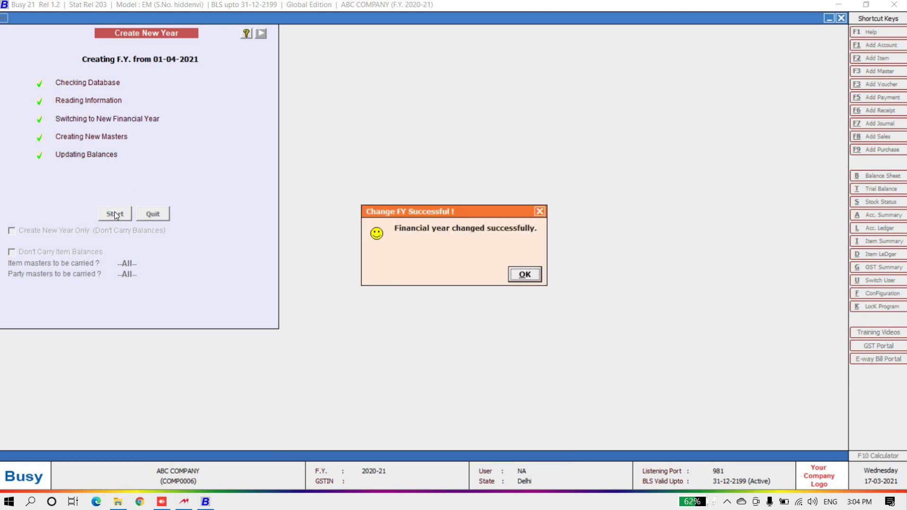
pyautogui.click(521, 274)
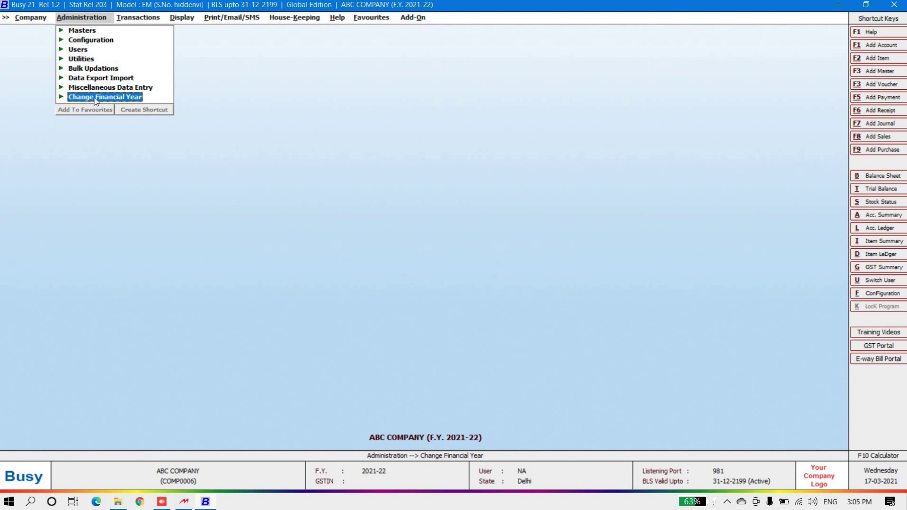
pyautogui.click(95, 97)
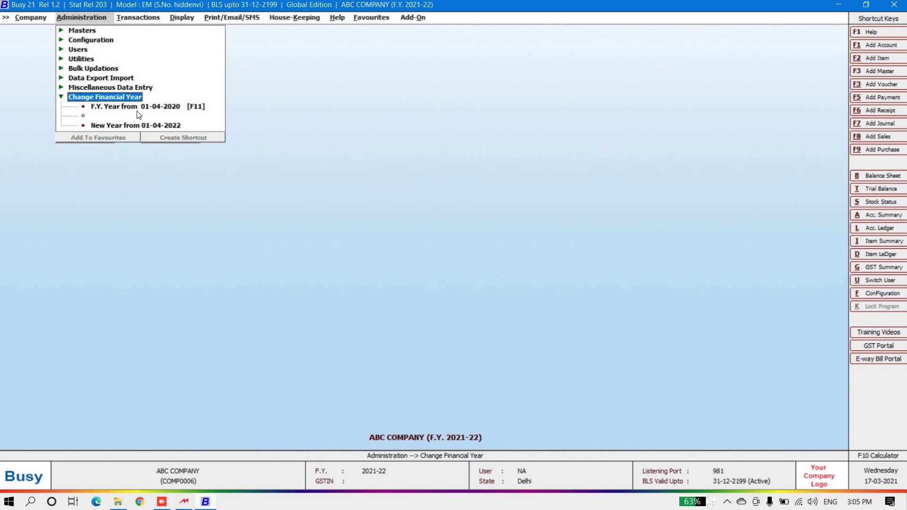
# Step: Collapse the financial year choices and bring up the Transactions voucher types
pyautogui.click(115, 96)
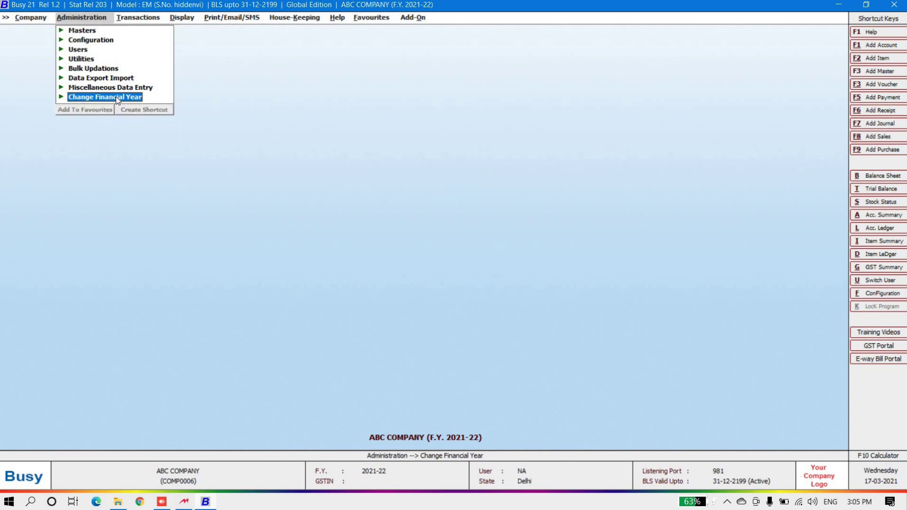
pyautogui.click(125, 19)
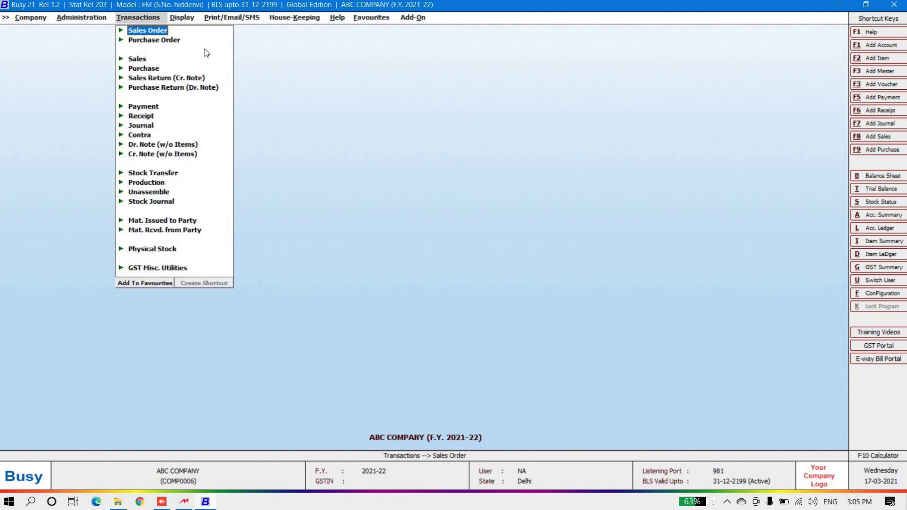
# Step: View the Standard account-wise ledger of GG TRADERS, opening balance Rs. 1,82,672.00 Dr
pyautogui.click(212, 18)
pyautogui.click(191, 18)
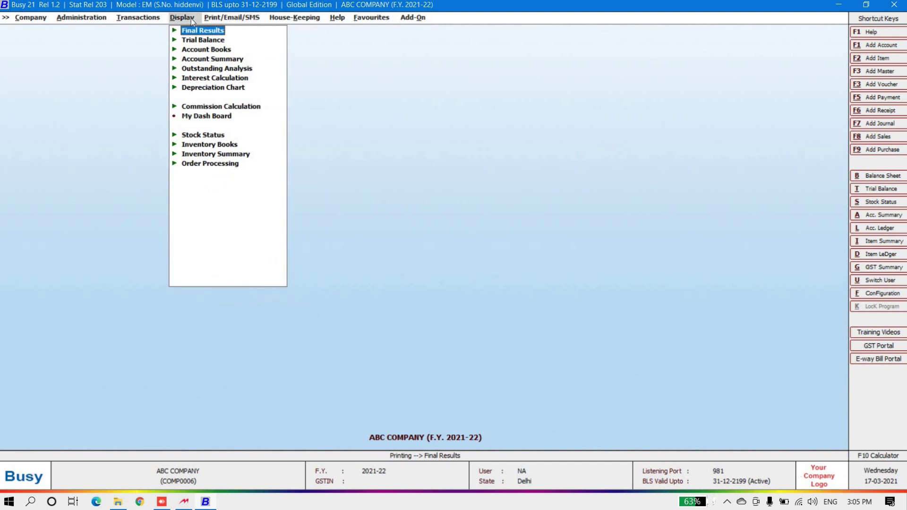
pyautogui.click(205, 49)
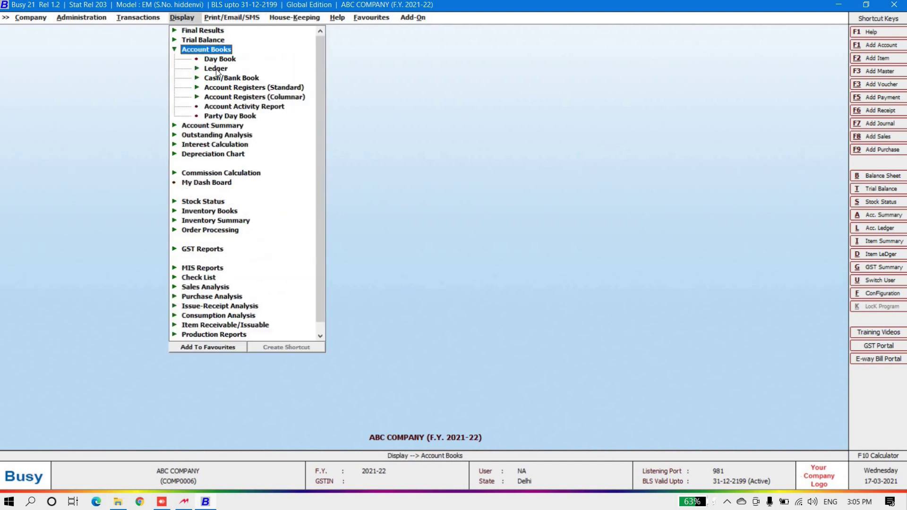
pyautogui.click(216, 69)
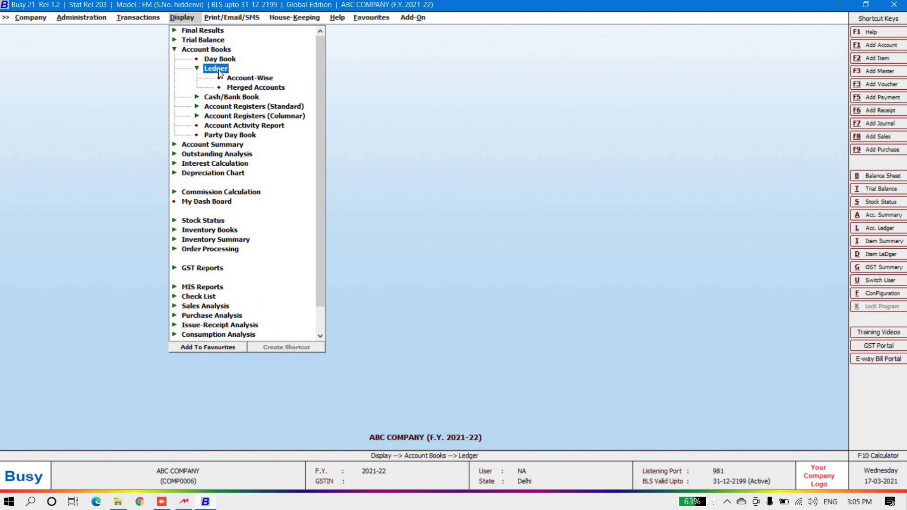
pyautogui.click(255, 78)
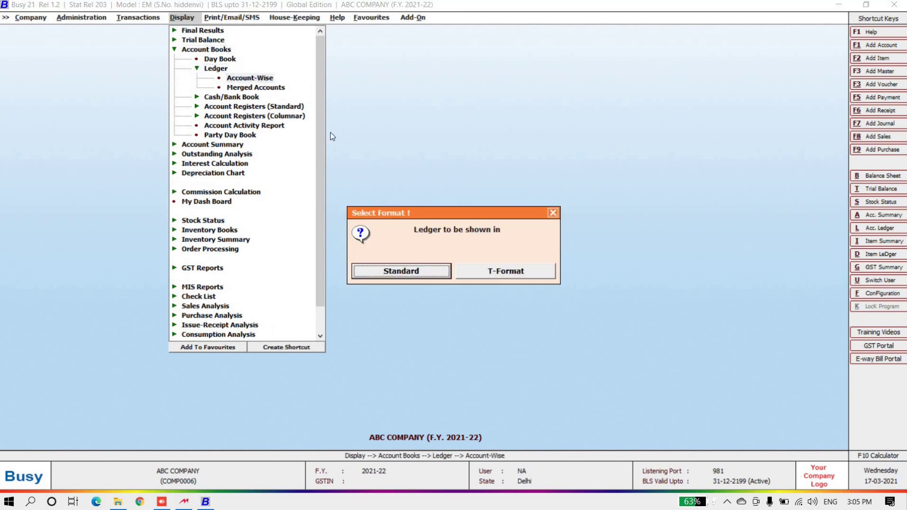
pyautogui.click(394, 270)
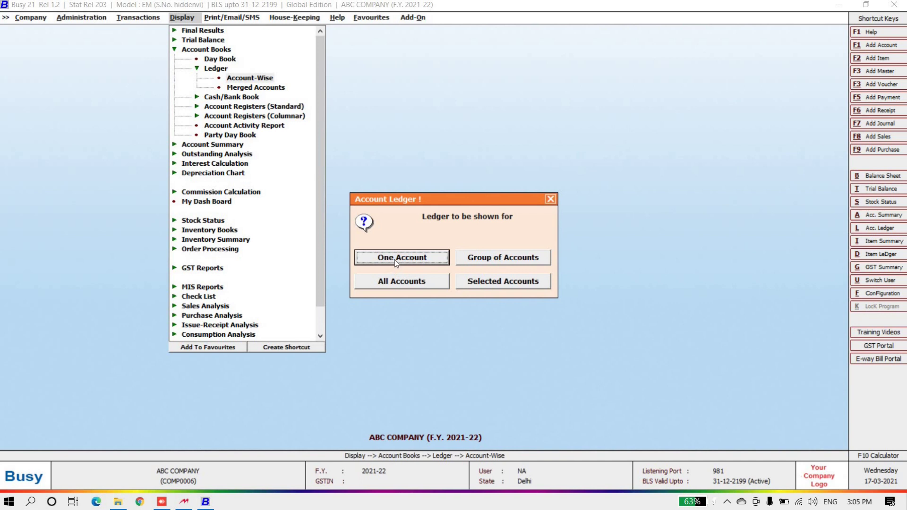
pyautogui.click(396, 260)
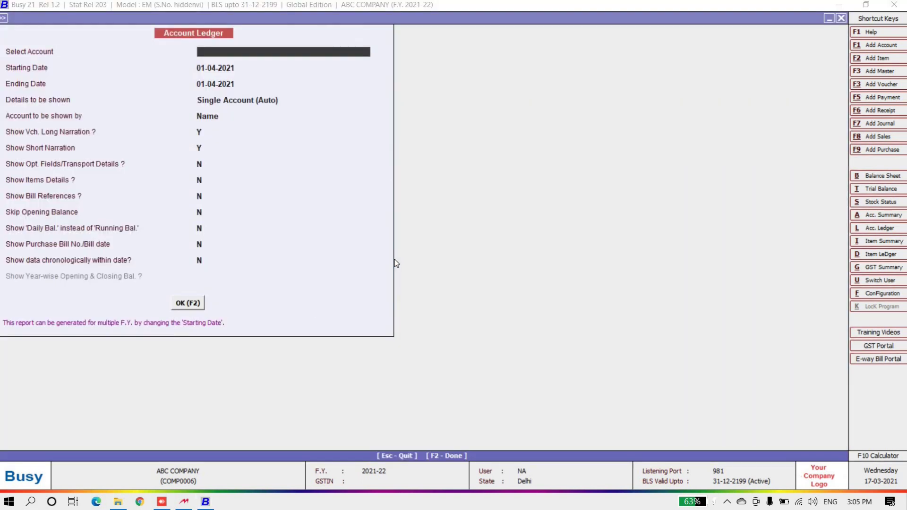
pyautogui.write('GG TRADERS')
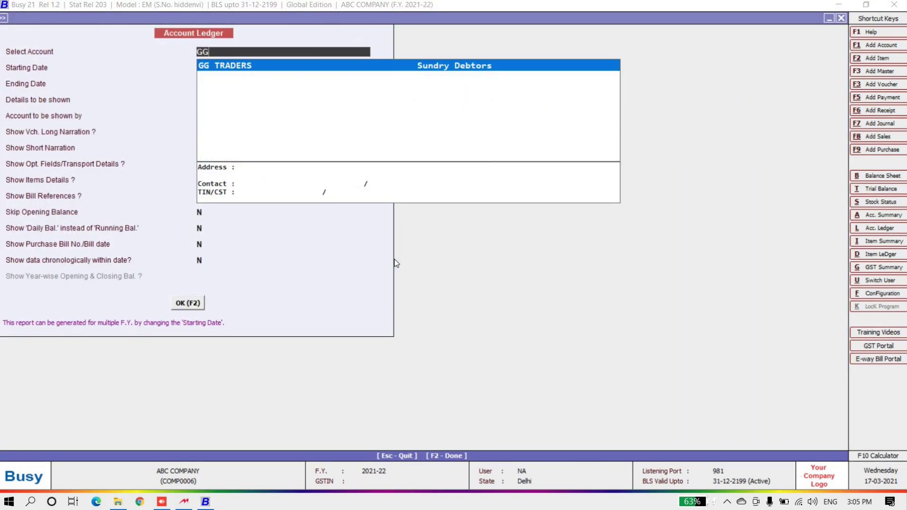
pyautogui.press('Return')
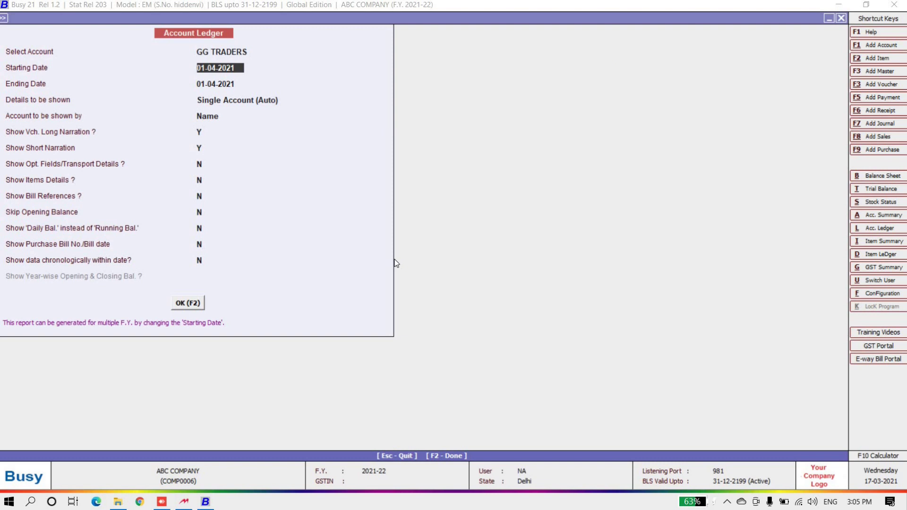
pyautogui.press('Return')
pyautogui.press('Return')
pyautogui.press('Return')
pyautogui.press('Return')
pyautogui.press('Return')
pyautogui.press('Return')
pyautogui.press('Return')
pyautogui.press('Return')
pyautogui.press('Return')
pyautogui.press('Return')
pyautogui.press('Return')
pyautogui.press('Return')
pyautogui.press('Return')
pyautogui.press('Return')
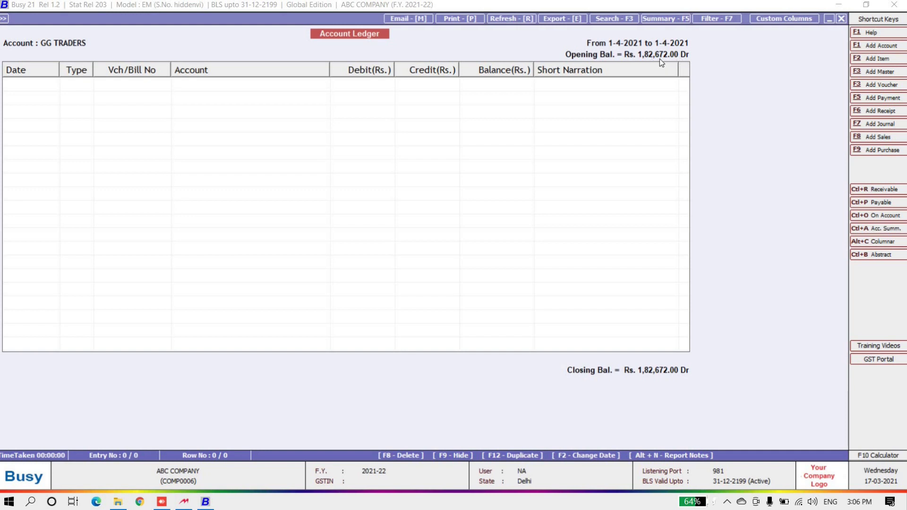
pyautogui.press('Escape')
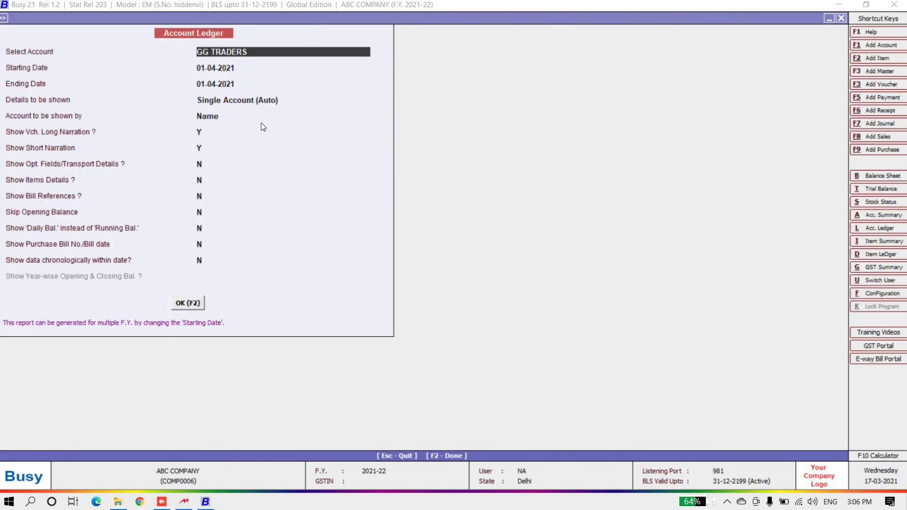
# Step: View the SB ENTERPRISES ledger, opening balance Rs. 13,35,268.48 Cr, then exit the ledger options
pyautogui.write('SB')
pyautogui.press('Return')
pyautogui.press('Return')
pyautogui.press('Return')
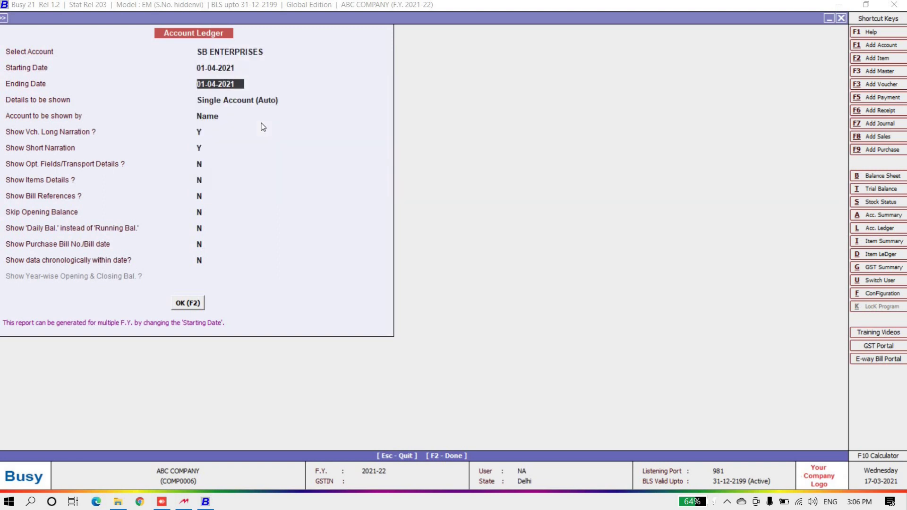
pyautogui.click(203, 302)
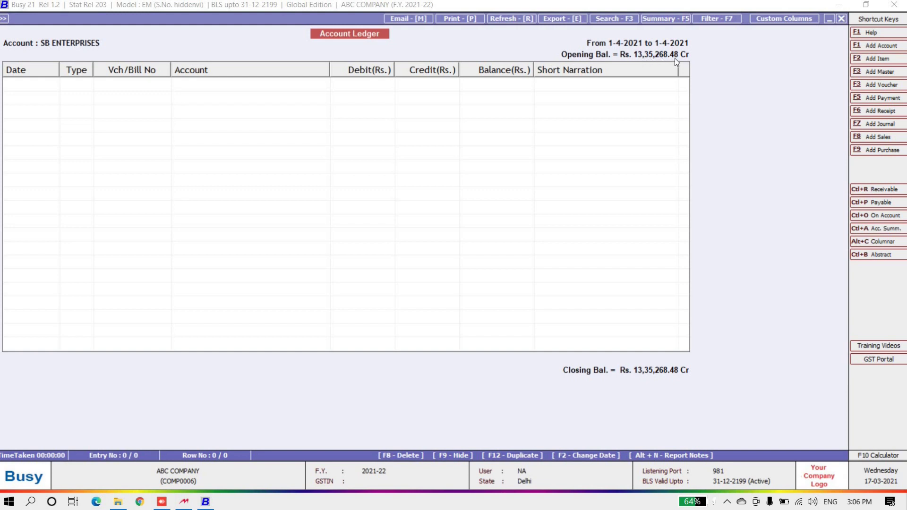
pyautogui.press('Escape')
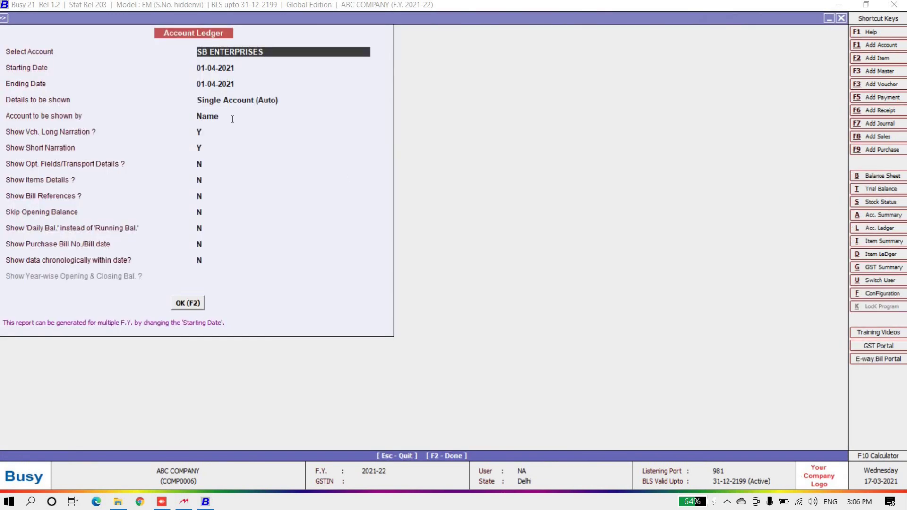
pyautogui.press('Escape')
pyautogui.press('Escape')
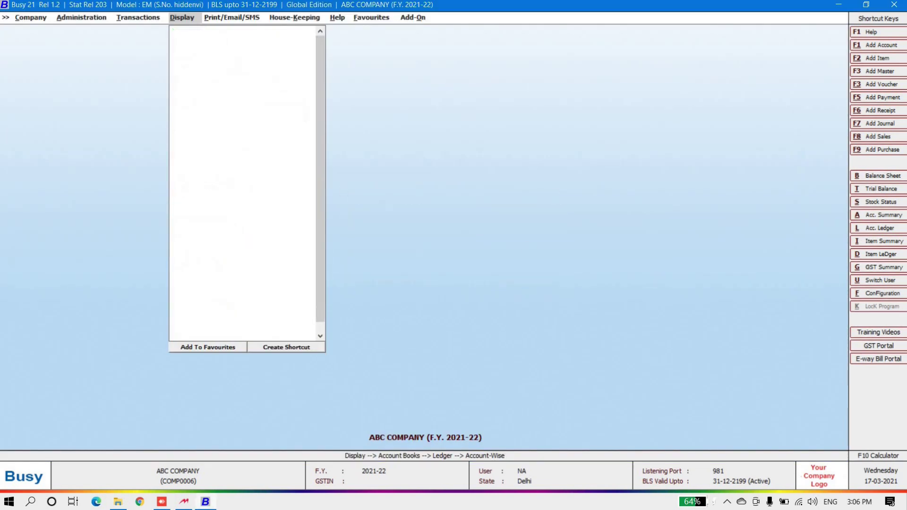
pyautogui.press('Escape')
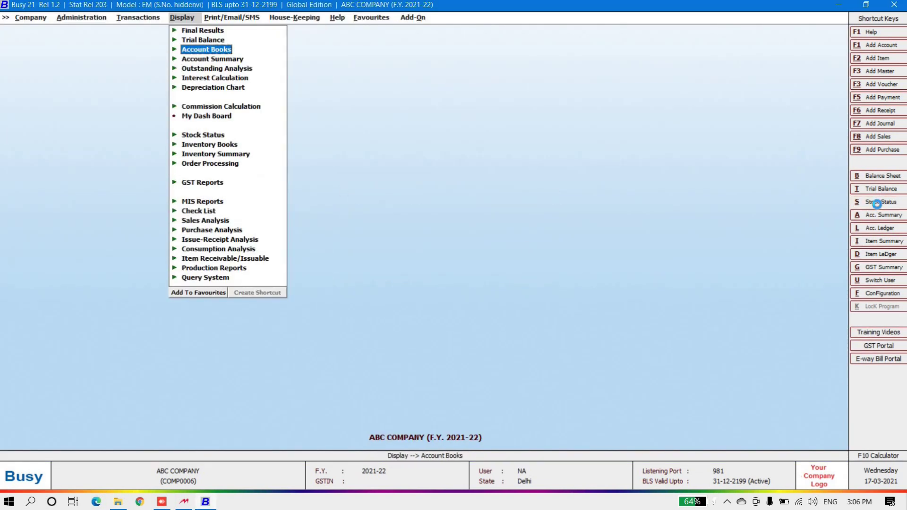
# Step: Check the 01-04-2021 stock status of COMPUTER PARTS (2,330.00 quantity), then close the report
pyautogui.click(877, 203)
pyautogui.click(128, 144)
pyautogui.press('Return')
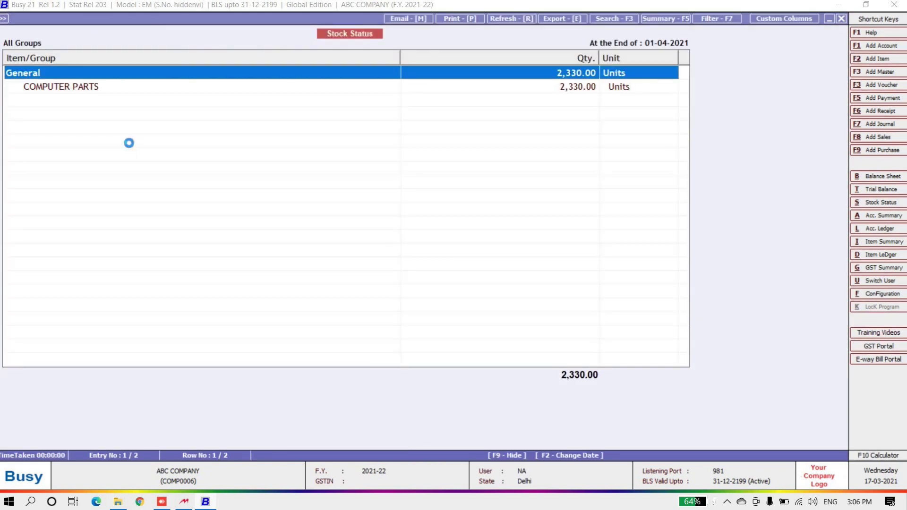
pyautogui.press('Return')
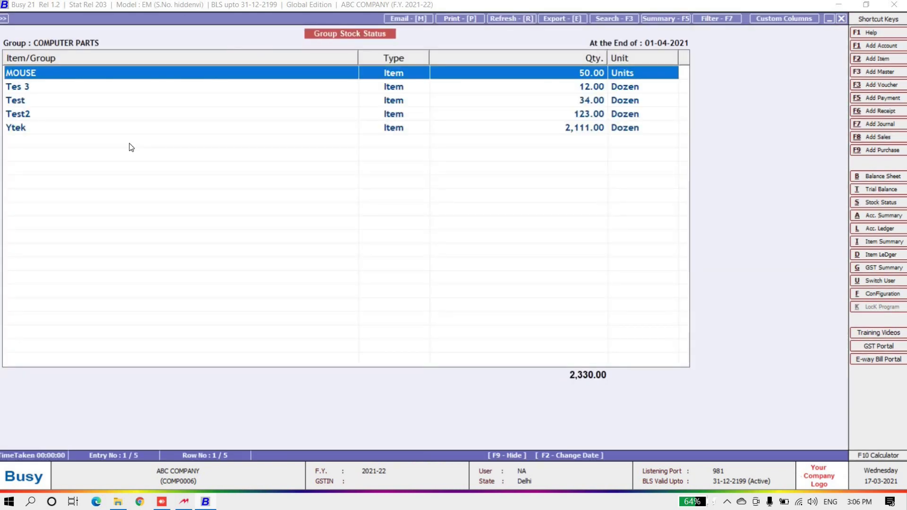
pyautogui.press('Down')
pyautogui.press('Down')
pyautogui.press('Down')
pyautogui.press('Down')
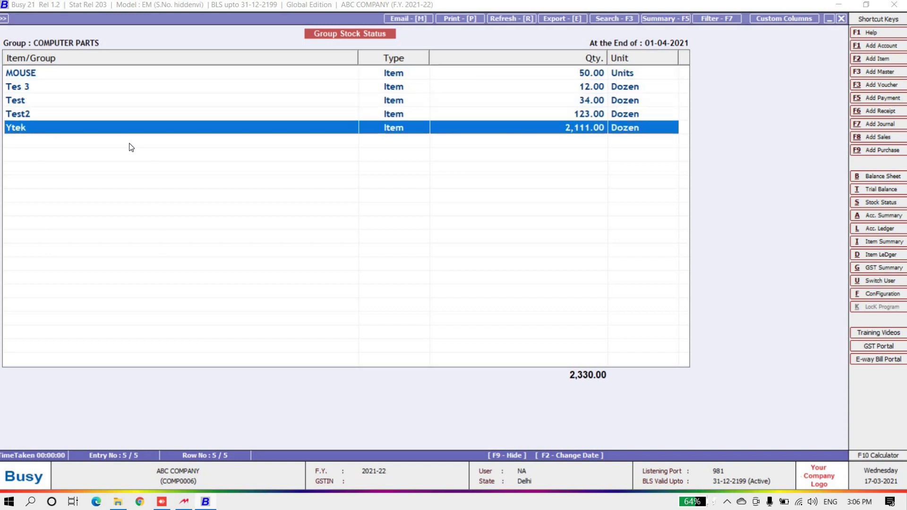
pyautogui.press('Up')
pyautogui.press('Up')
pyautogui.press('Up')
pyautogui.press('Up')
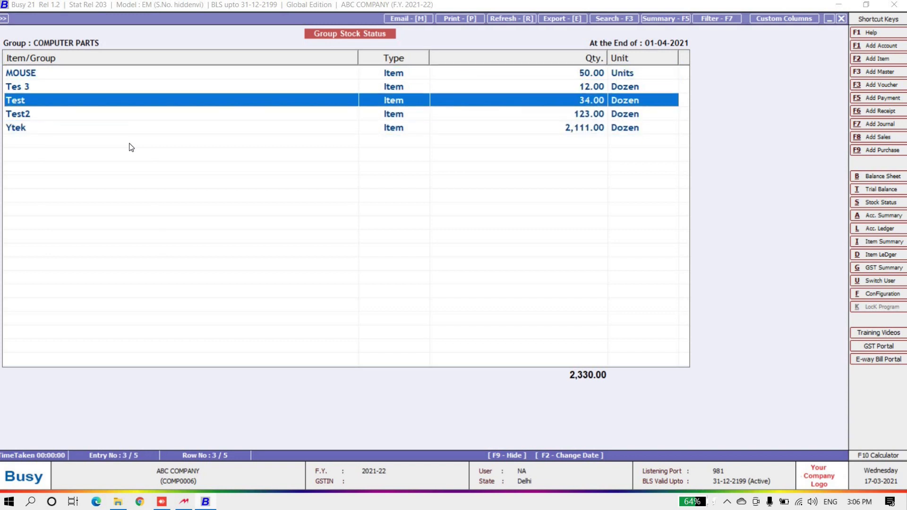
pyautogui.press('Escape')
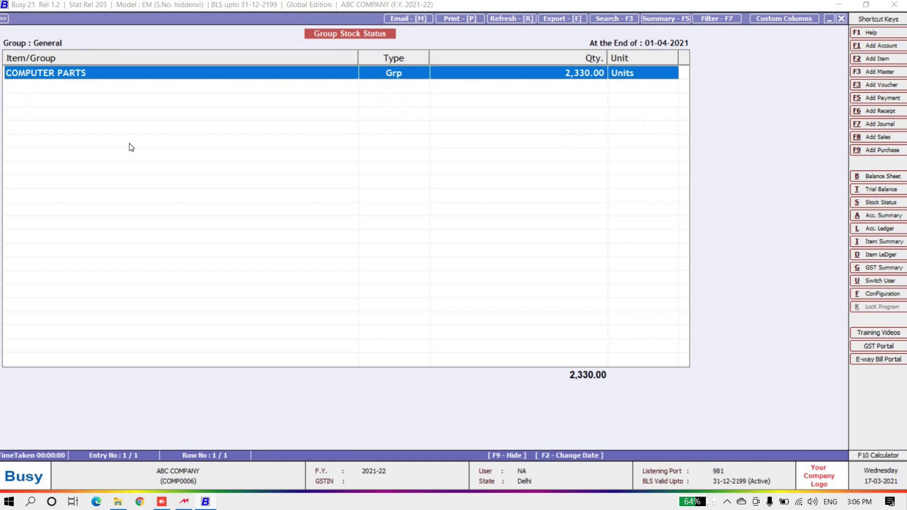
pyautogui.press('Escape')
pyautogui.press('Escape')
pyautogui.press('Escape')
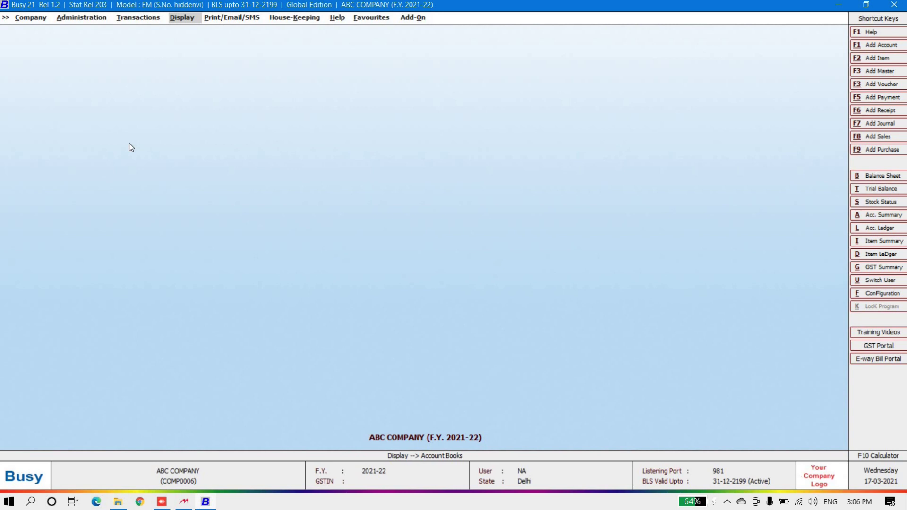
# Step: Change ABC COMPANY to the financial year starting 01-04-2020 (F.Y. 2020-21)
pyautogui.press('Left')
pyautogui.press('Left')
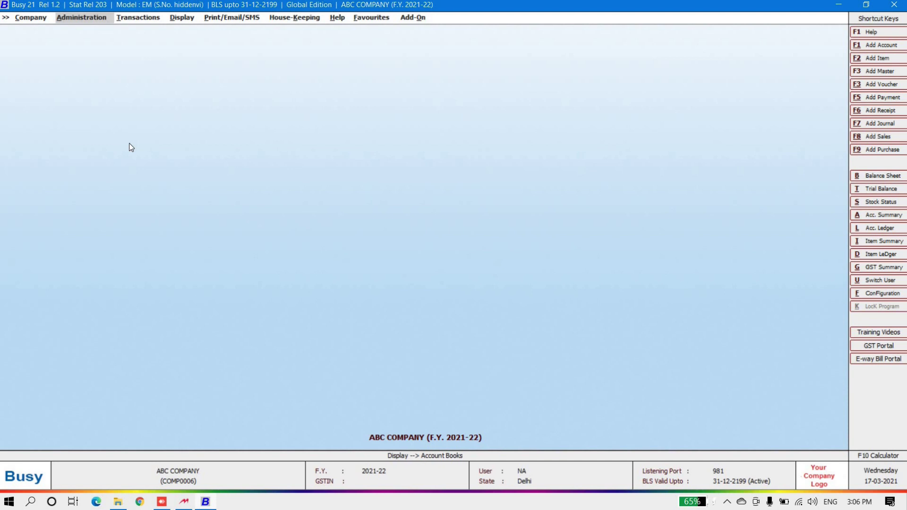
pyautogui.press('Return')
pyautogui.press('Return')
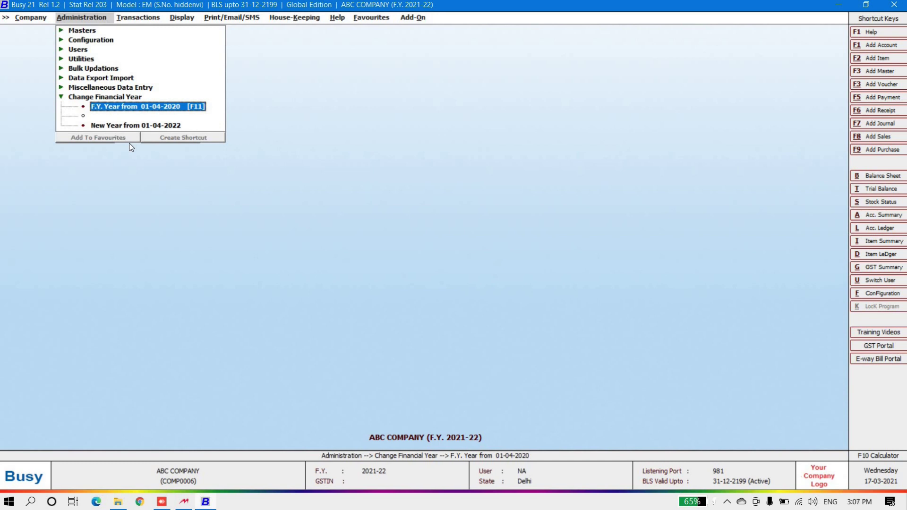
pyautogui.press('Return')
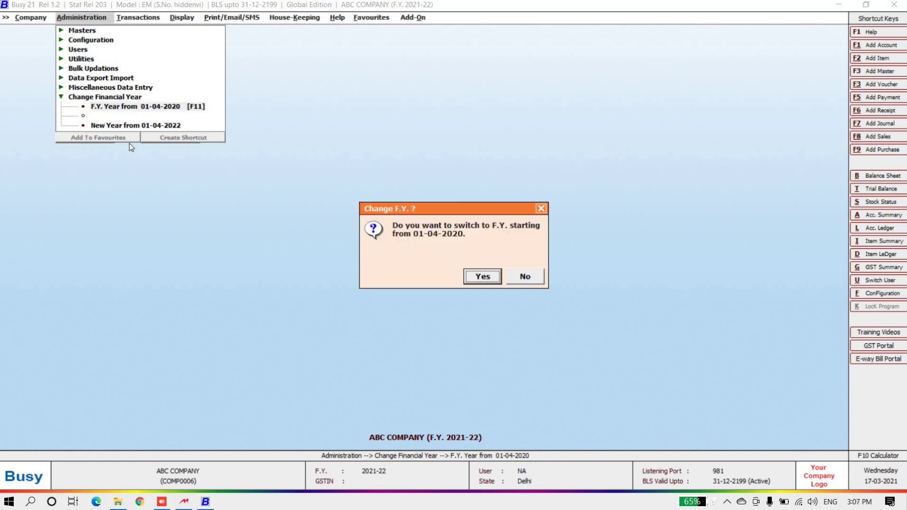
pyautogui.press('Return')
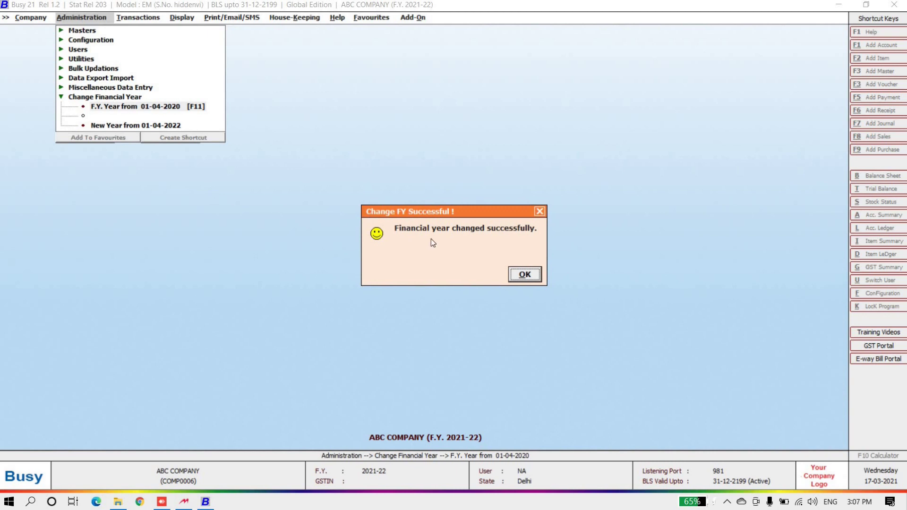
pyautogui.click(524, 276)
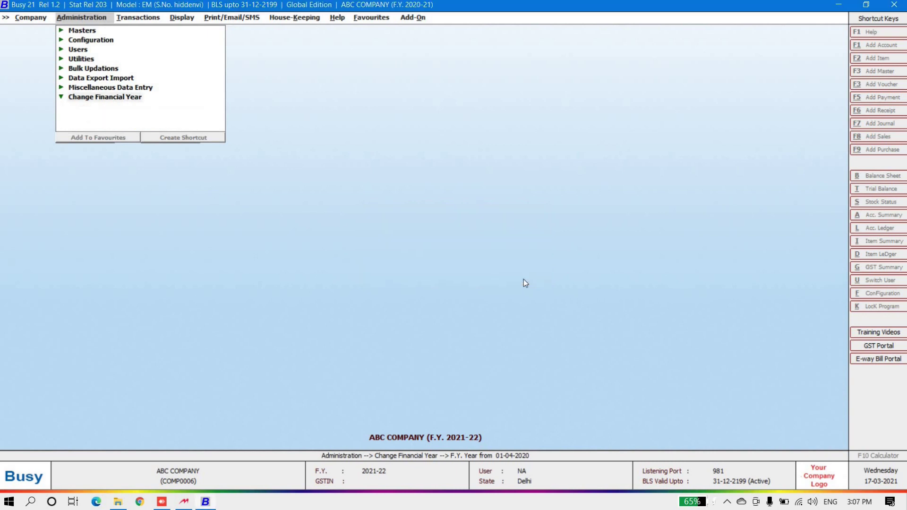
pyautogui.click(139, 19)
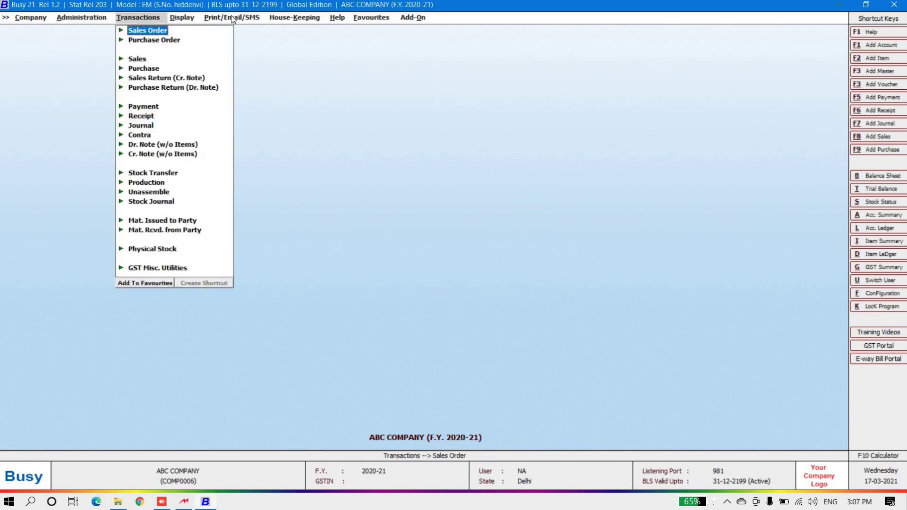
pyautogui.click(182, 17)
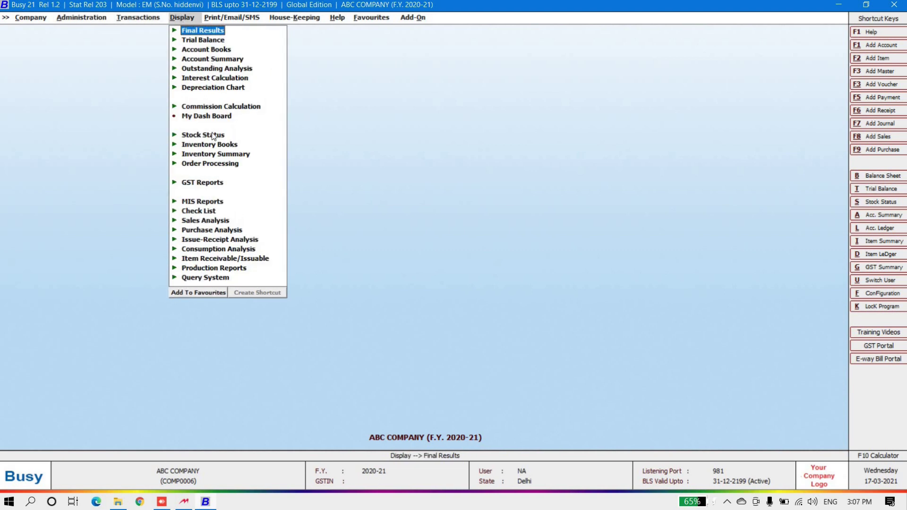
pyautogui.click(205, 49)
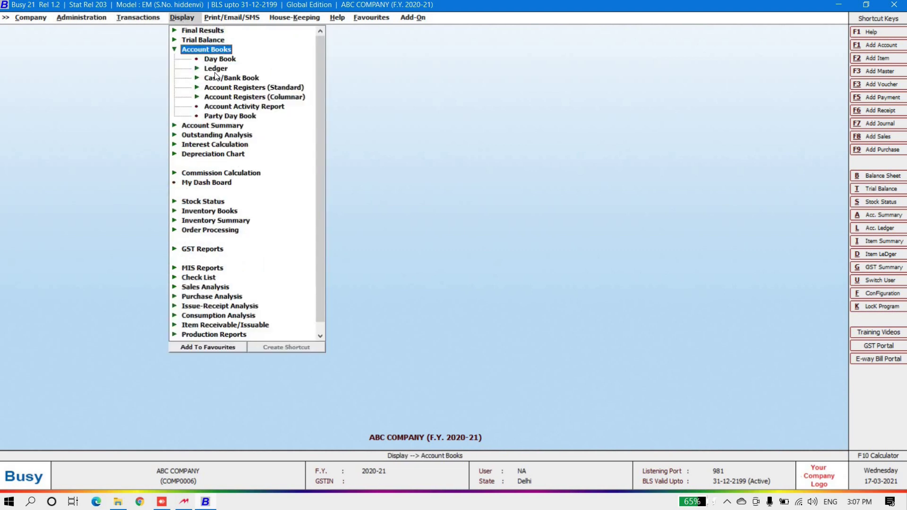
pyautogui.click(216, 71)
pyautogui.click(238, 79)
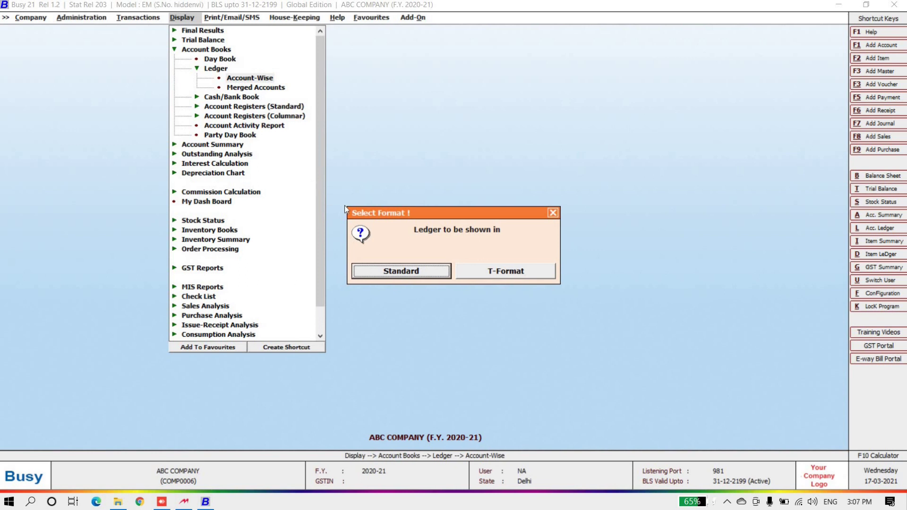
pyautogui.click(398, 265)
pyautogui.click(407, 258)
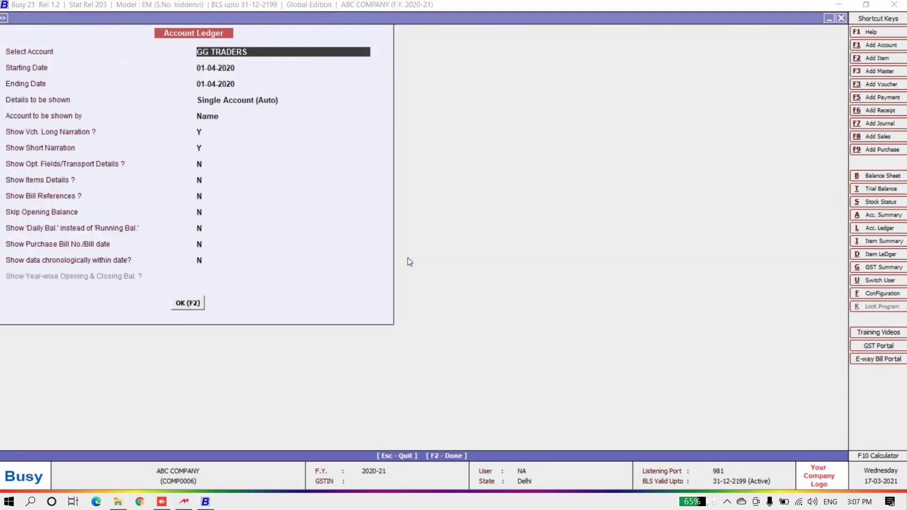
pyautogui.press('Return')
pyautogui.press('Return')
pyautogui.press('Return')
pyautogui.press('Return')
pyautogui.press('Return')
pyautogui.press('Return')
pyautogui.press('Return')
pyautogui.press('Return')
pyautogui.press('Return')
pyautogui.press('Return')
pyautogui.press('Return')
pyautogui.press('Return')
pyautogui.press('Return')
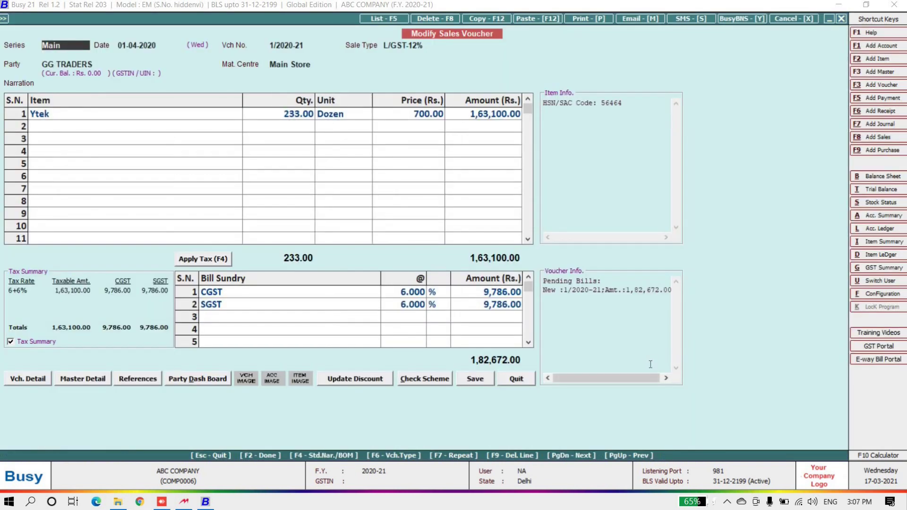
pyautogui.press('Escape')
pyautogui.press('Escape')
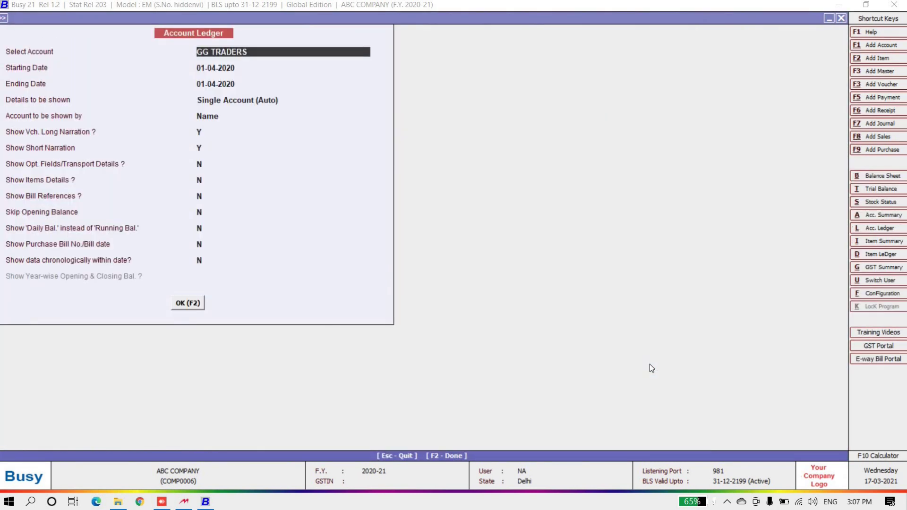
pyautogui.press('Escape')
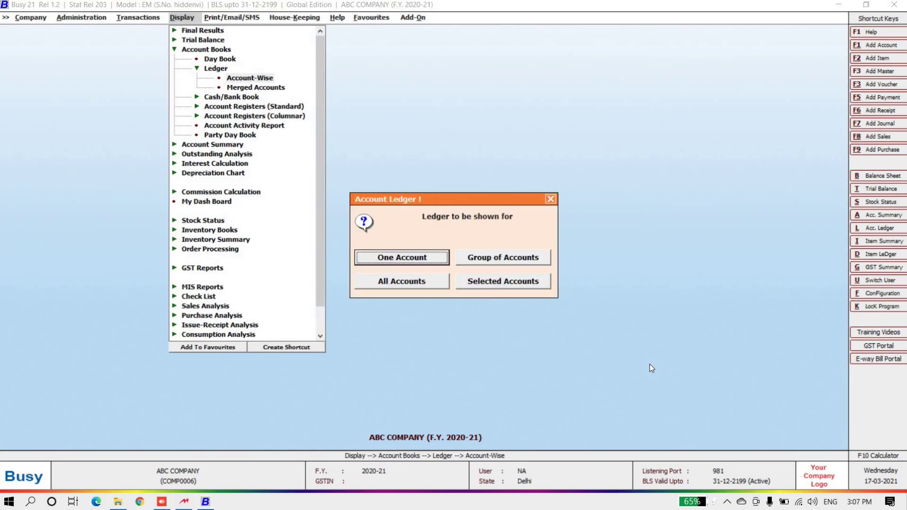
pyautogui.press('Escape')
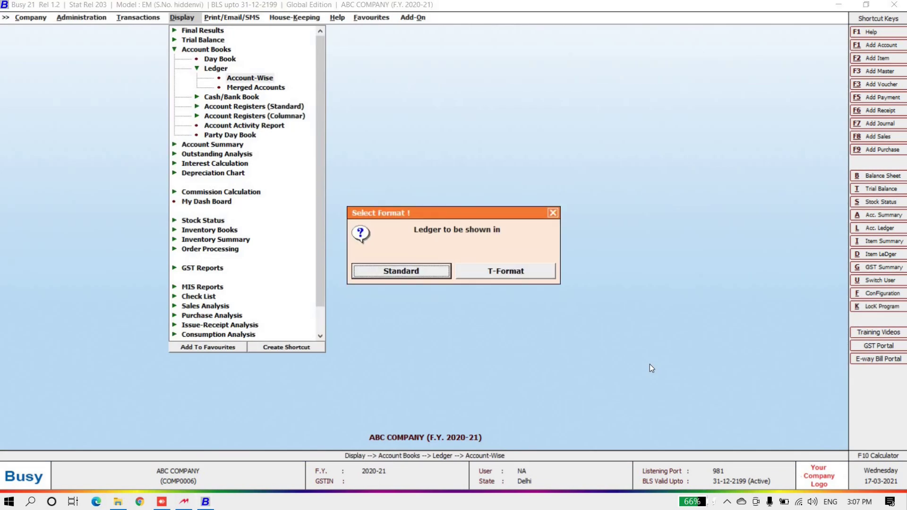
pyautogui.press('Escape')
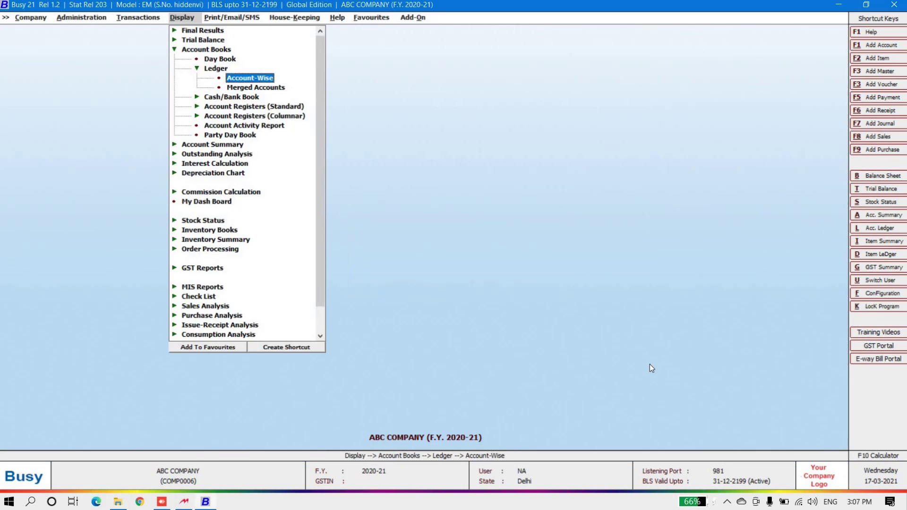
pyautogui.press('Escape')
pyautogui.press('Escape')
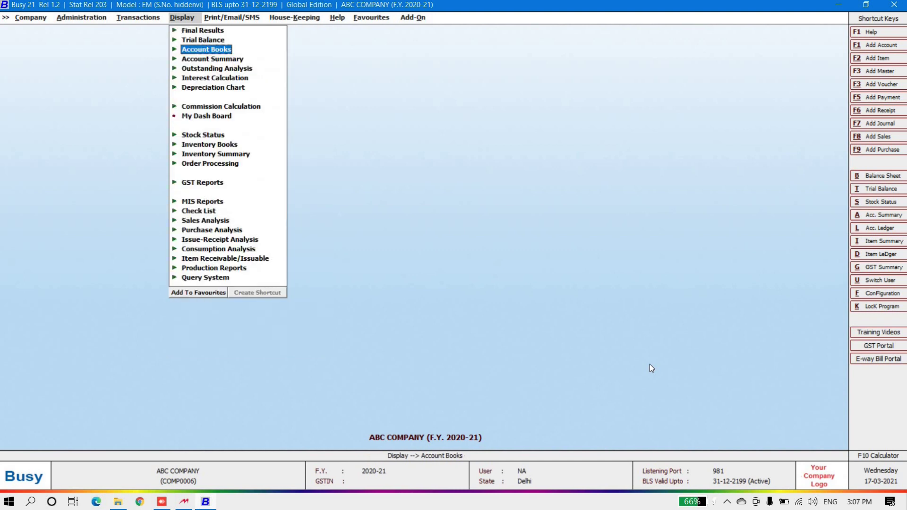
pyautogui.press('Left')
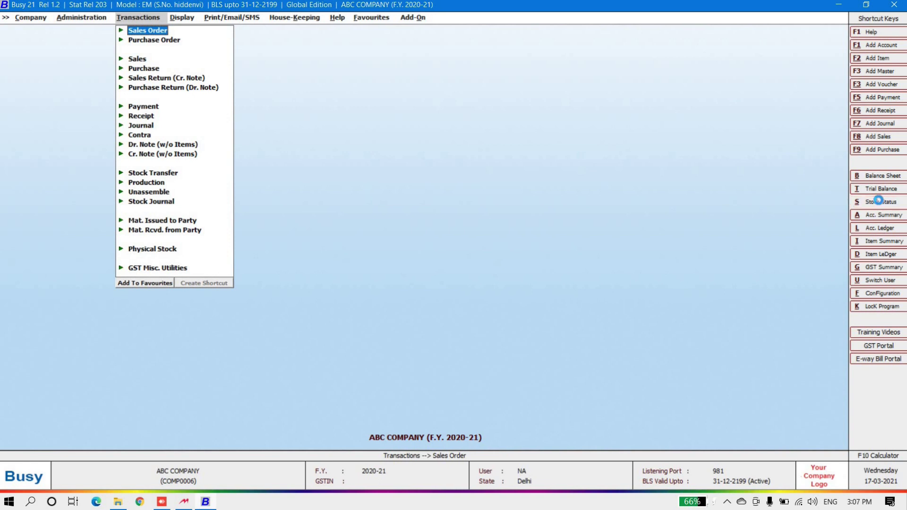
# Step: Review the 01-04-2020 stock status of COMPUTER PARTS items (total 2,330.00), then back out
pyautogui.hotkey('alt', 's')
pyautogui.click(124, 148)
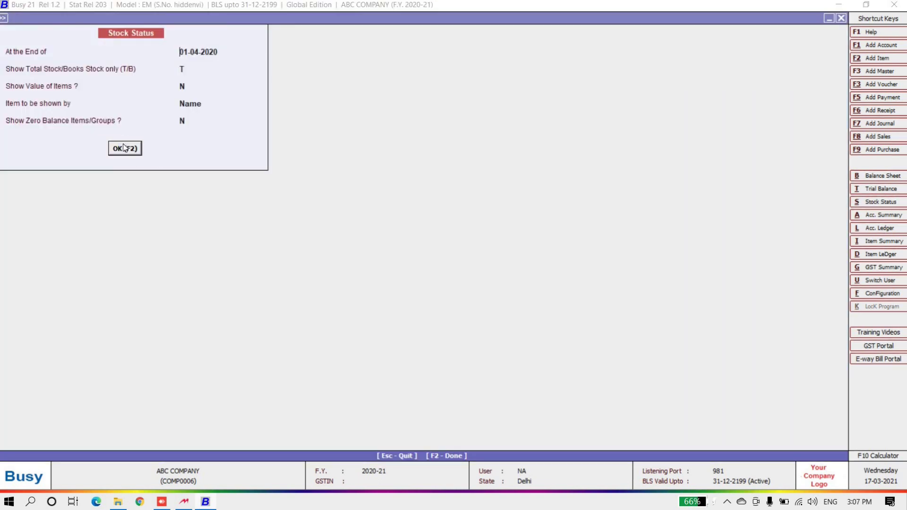
pyautogui.press('Return')
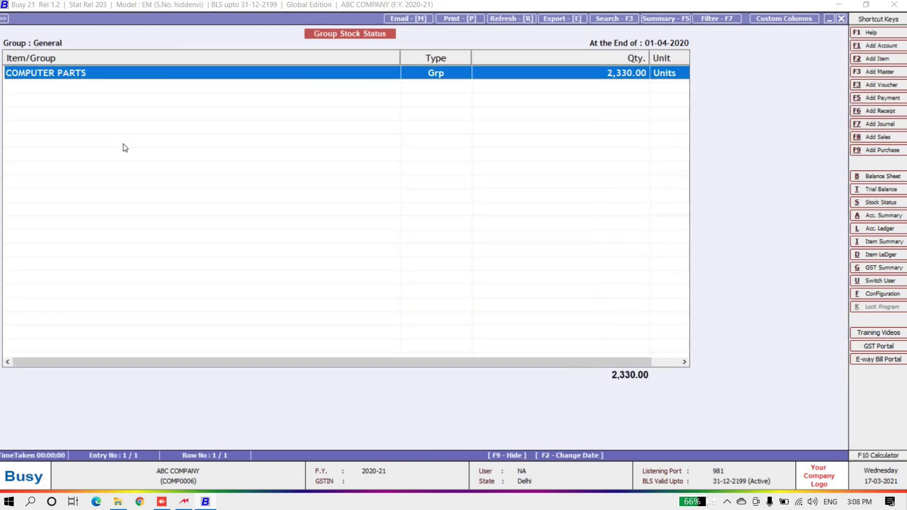
pyautogui.press('Return')
pyautogui.press('Down')
pyautogui.press('Down')
pyautogui.press('Down')
pyautogui.press('Down')
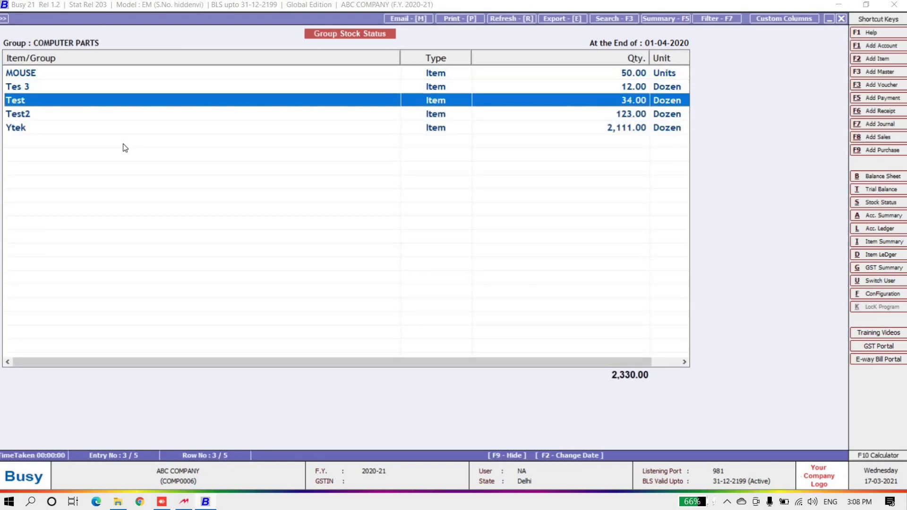
pyautogui.press('Up')
pyautogui.press('Up')
pyautogui.press('Up')
pyautogui.press('Up')
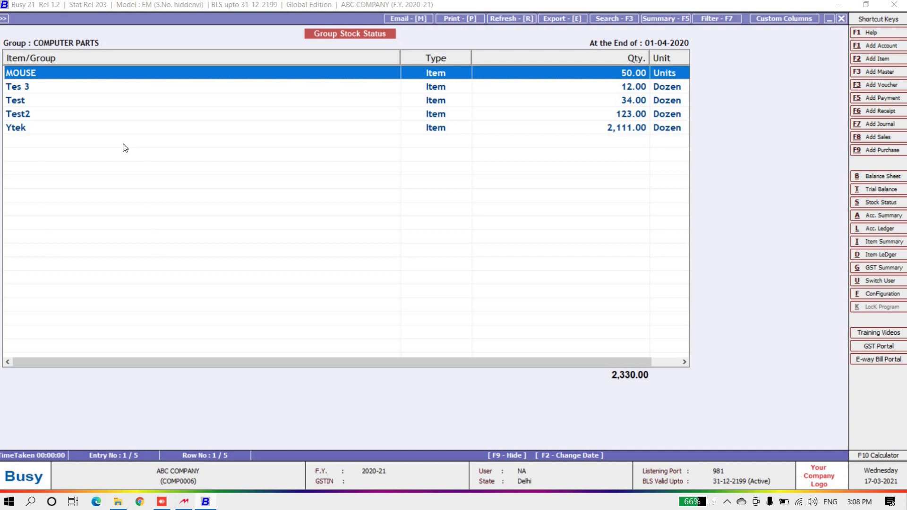
pyautogui.press('Escape')
pyautogui.press('Escape')
pyautogui.press('Escape')
pyautogui.press('Escape')
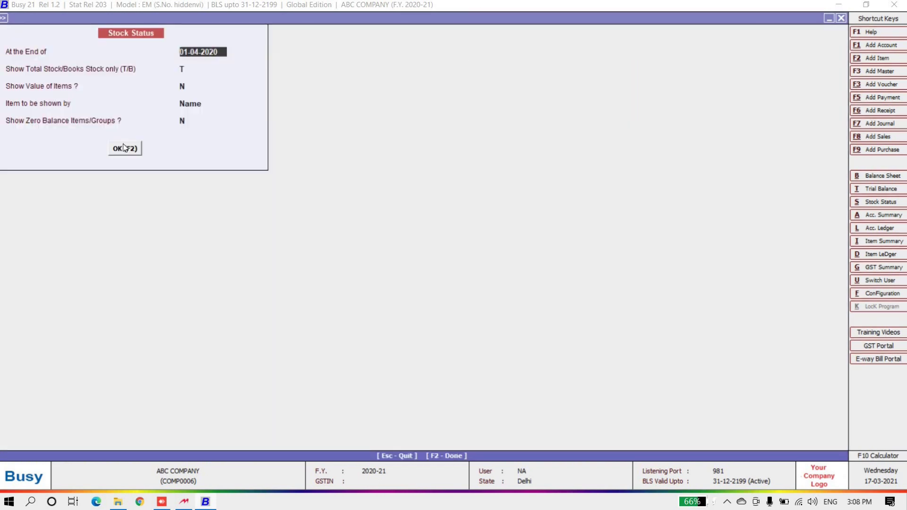